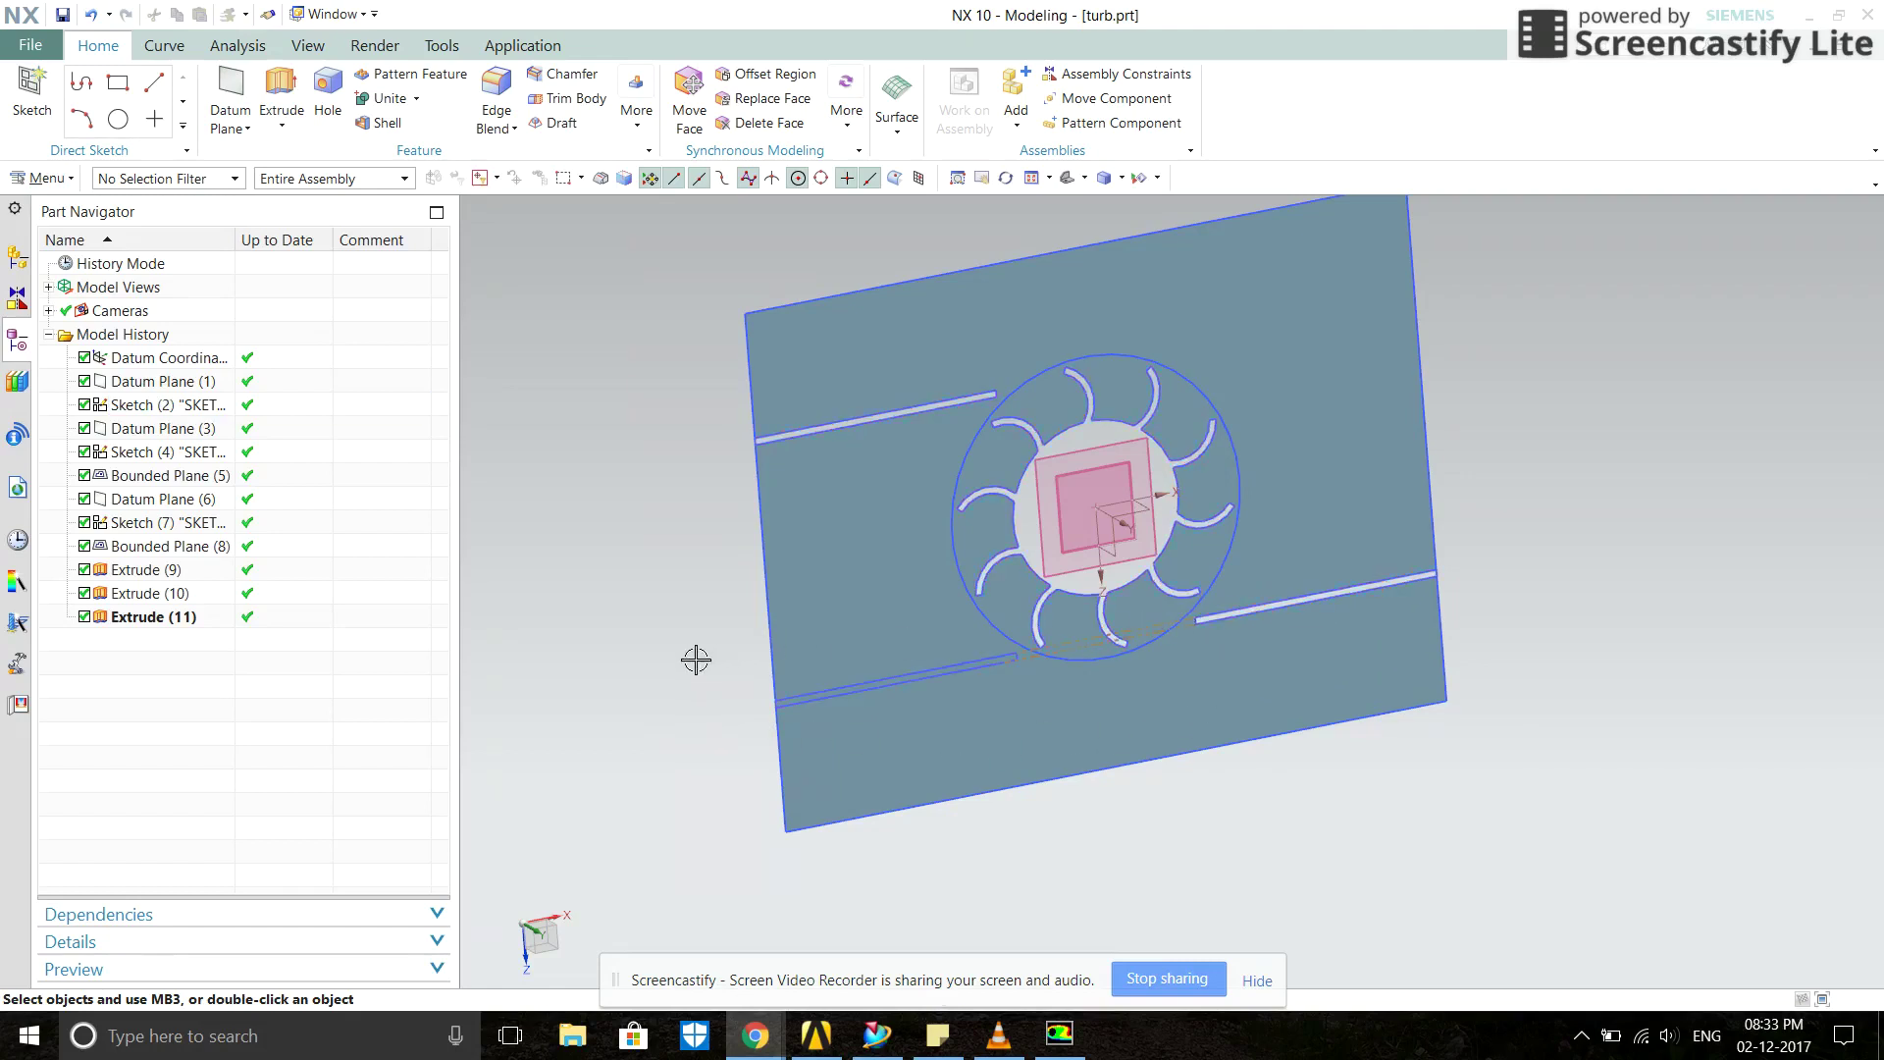
- Switch from NX to the Turbine project in ANSYS Workbench and open its Mesh component for editing
{"action": "scroll", "coordinate": [696, 659], "scroll_direction": "up", "scroll_amount": 1}
{"action": "scroll", "coordinate": [695, 660], "scroll_direction": "down", "scroll_amount": 2}
{"action": "left_click", "coordinate": [754, 590]}
{"action": "left_click", "coordinate": [824, 1040]}
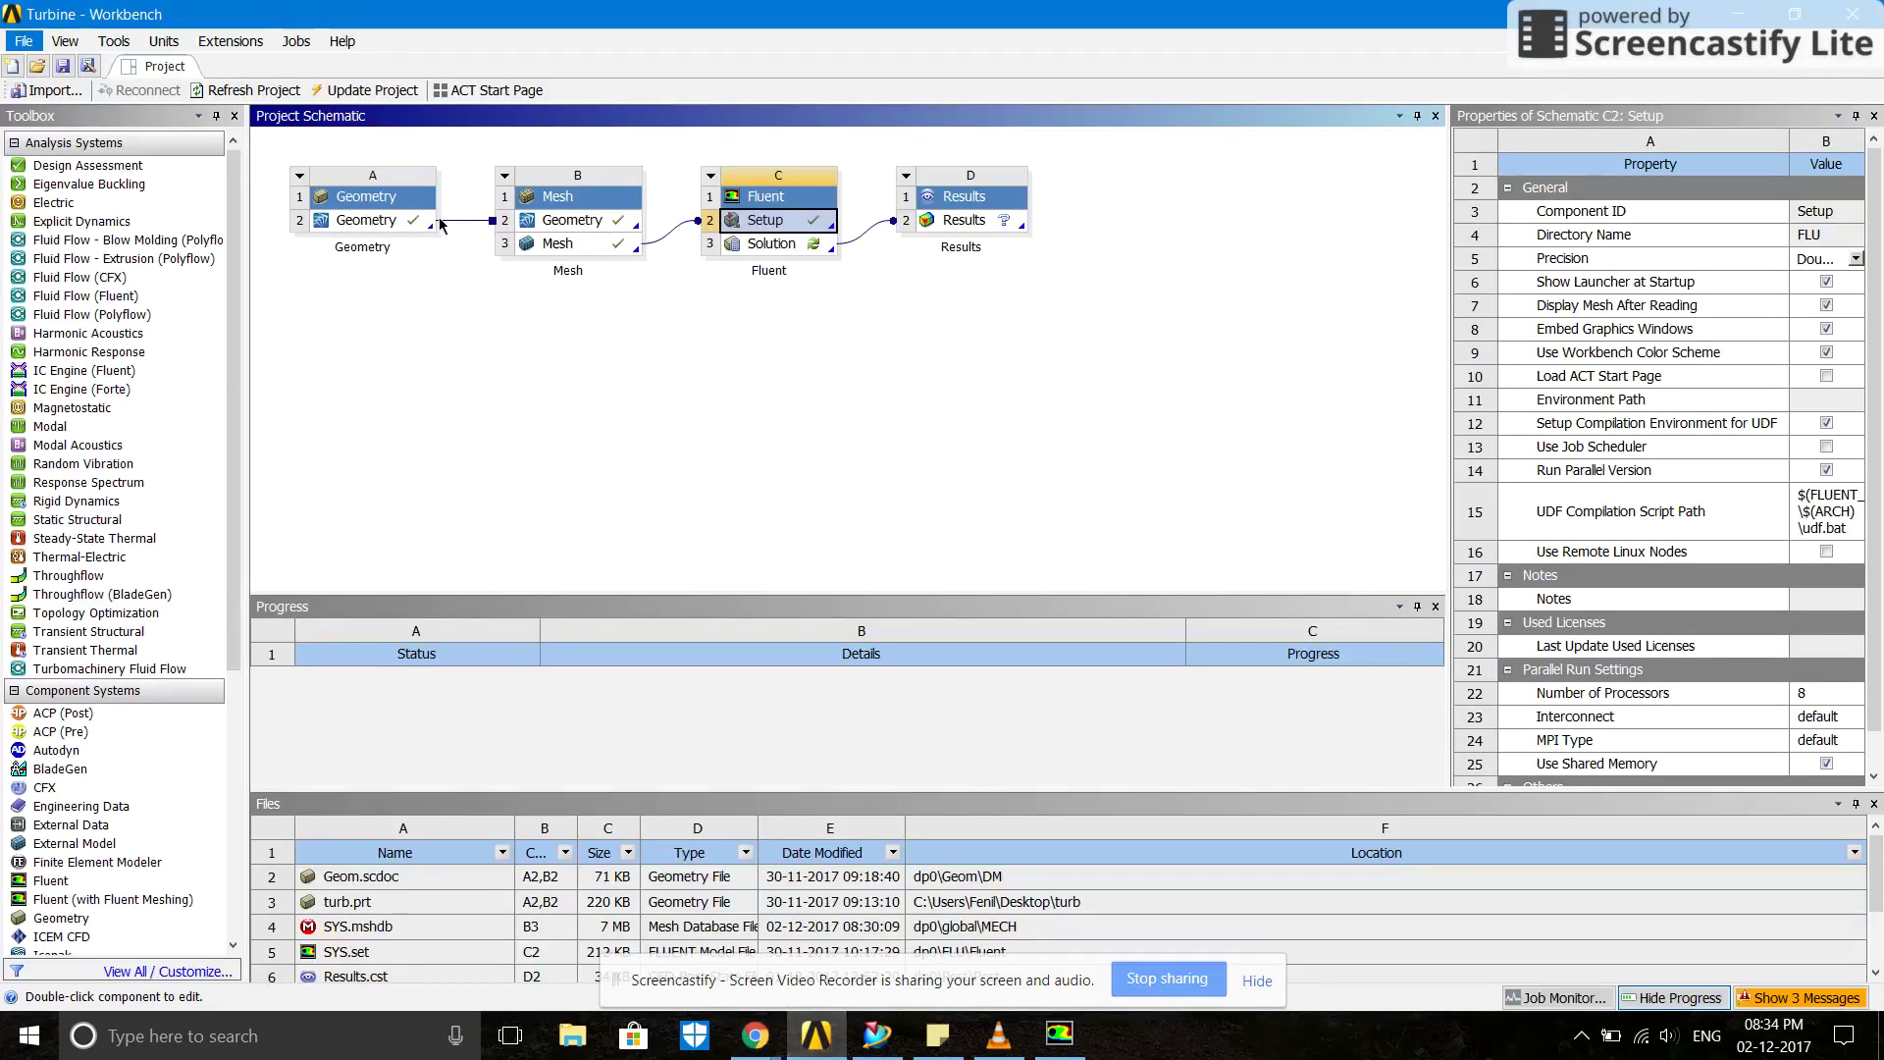
{"action": "double_click", "coordinate": [571, 251]}
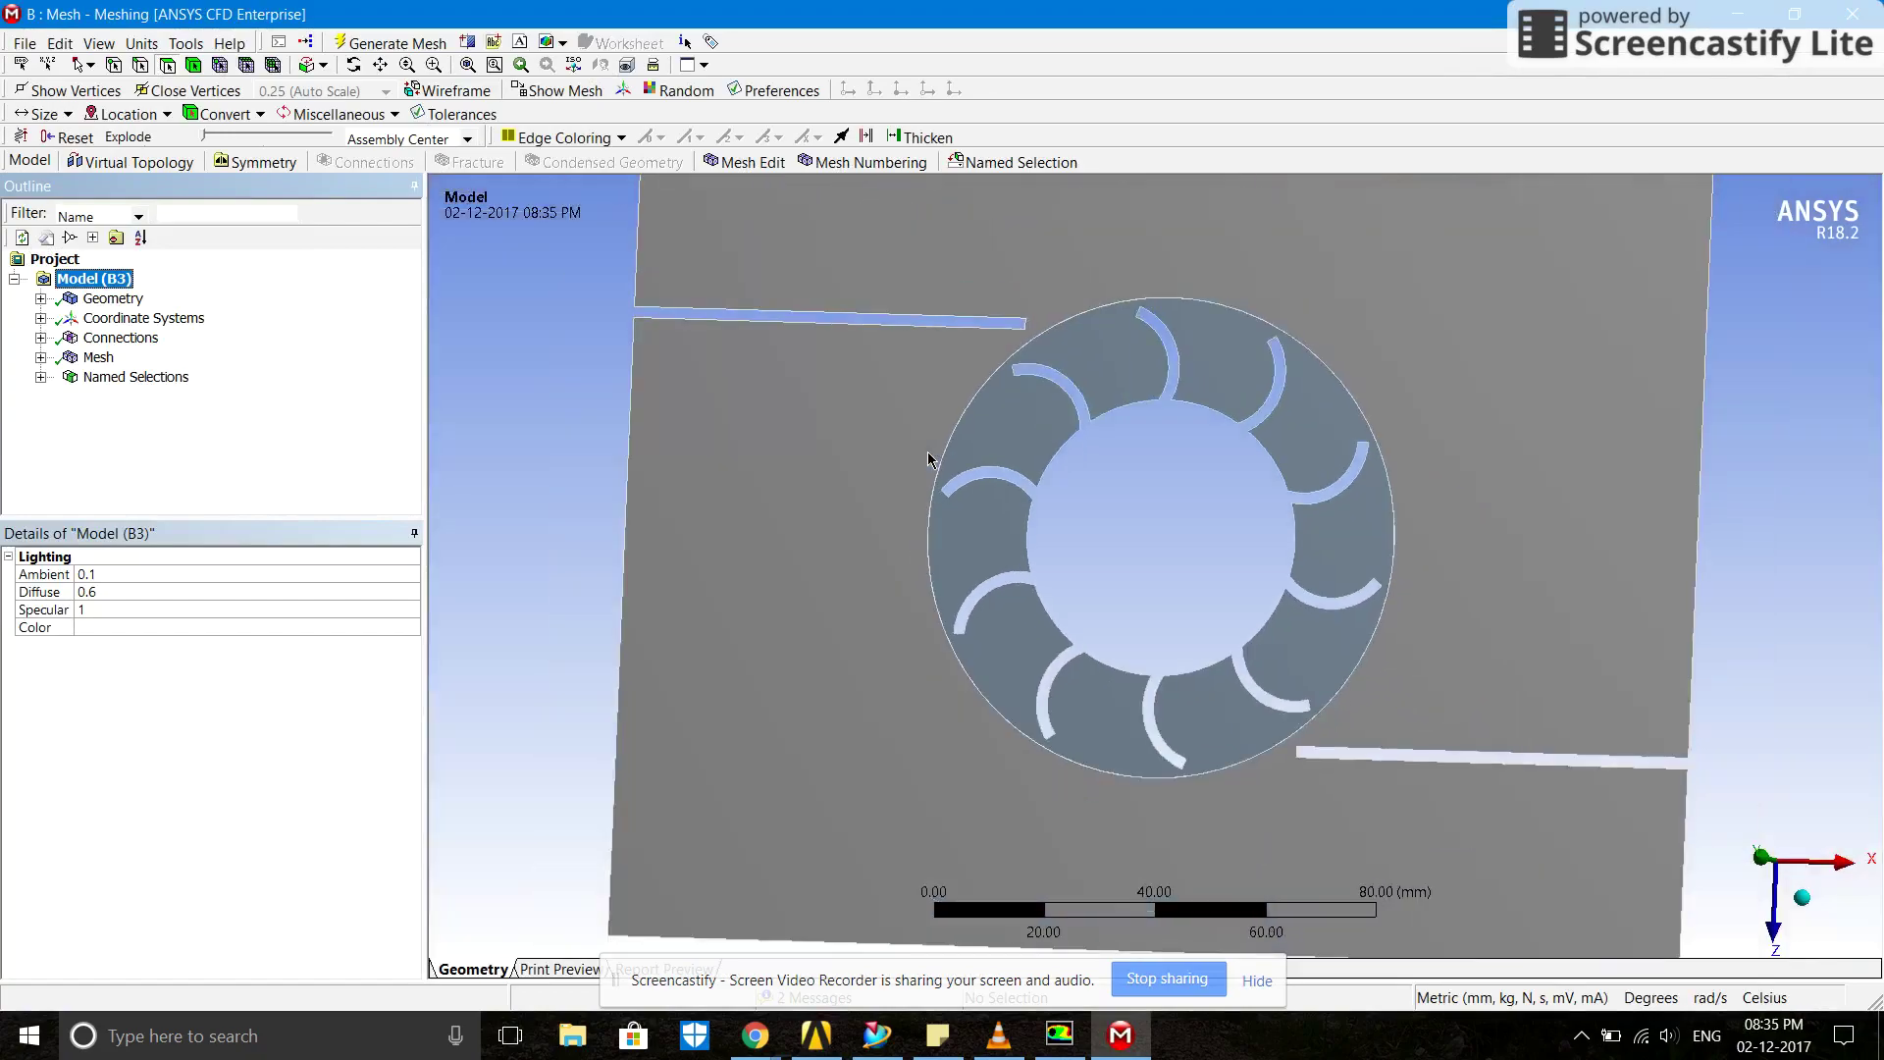
- Display the turbine mesh and review the body scope of its All Triangles Method
{"action": "left_click", "coordinate": [98, 357]}
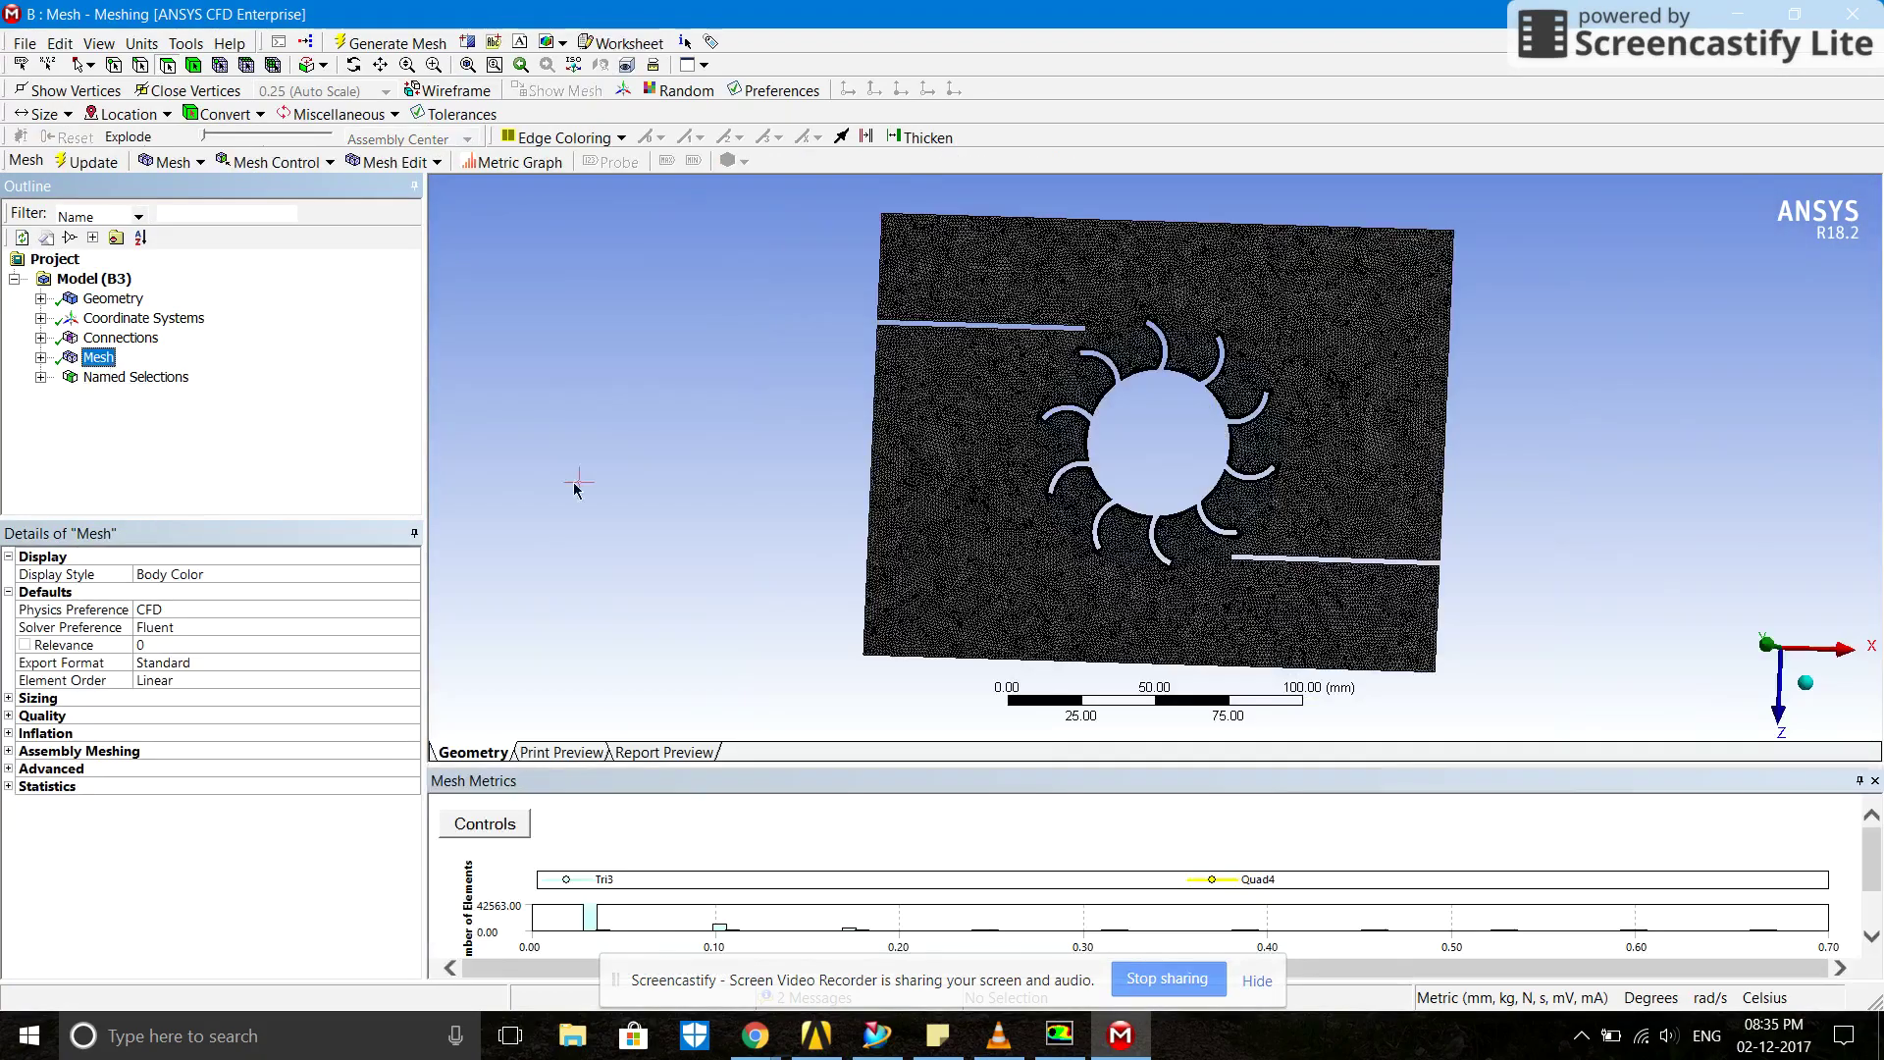
{"action": "scroll", "coordinate": [944, 489], "scroll_direction": "up", "scroll_amount": 5}
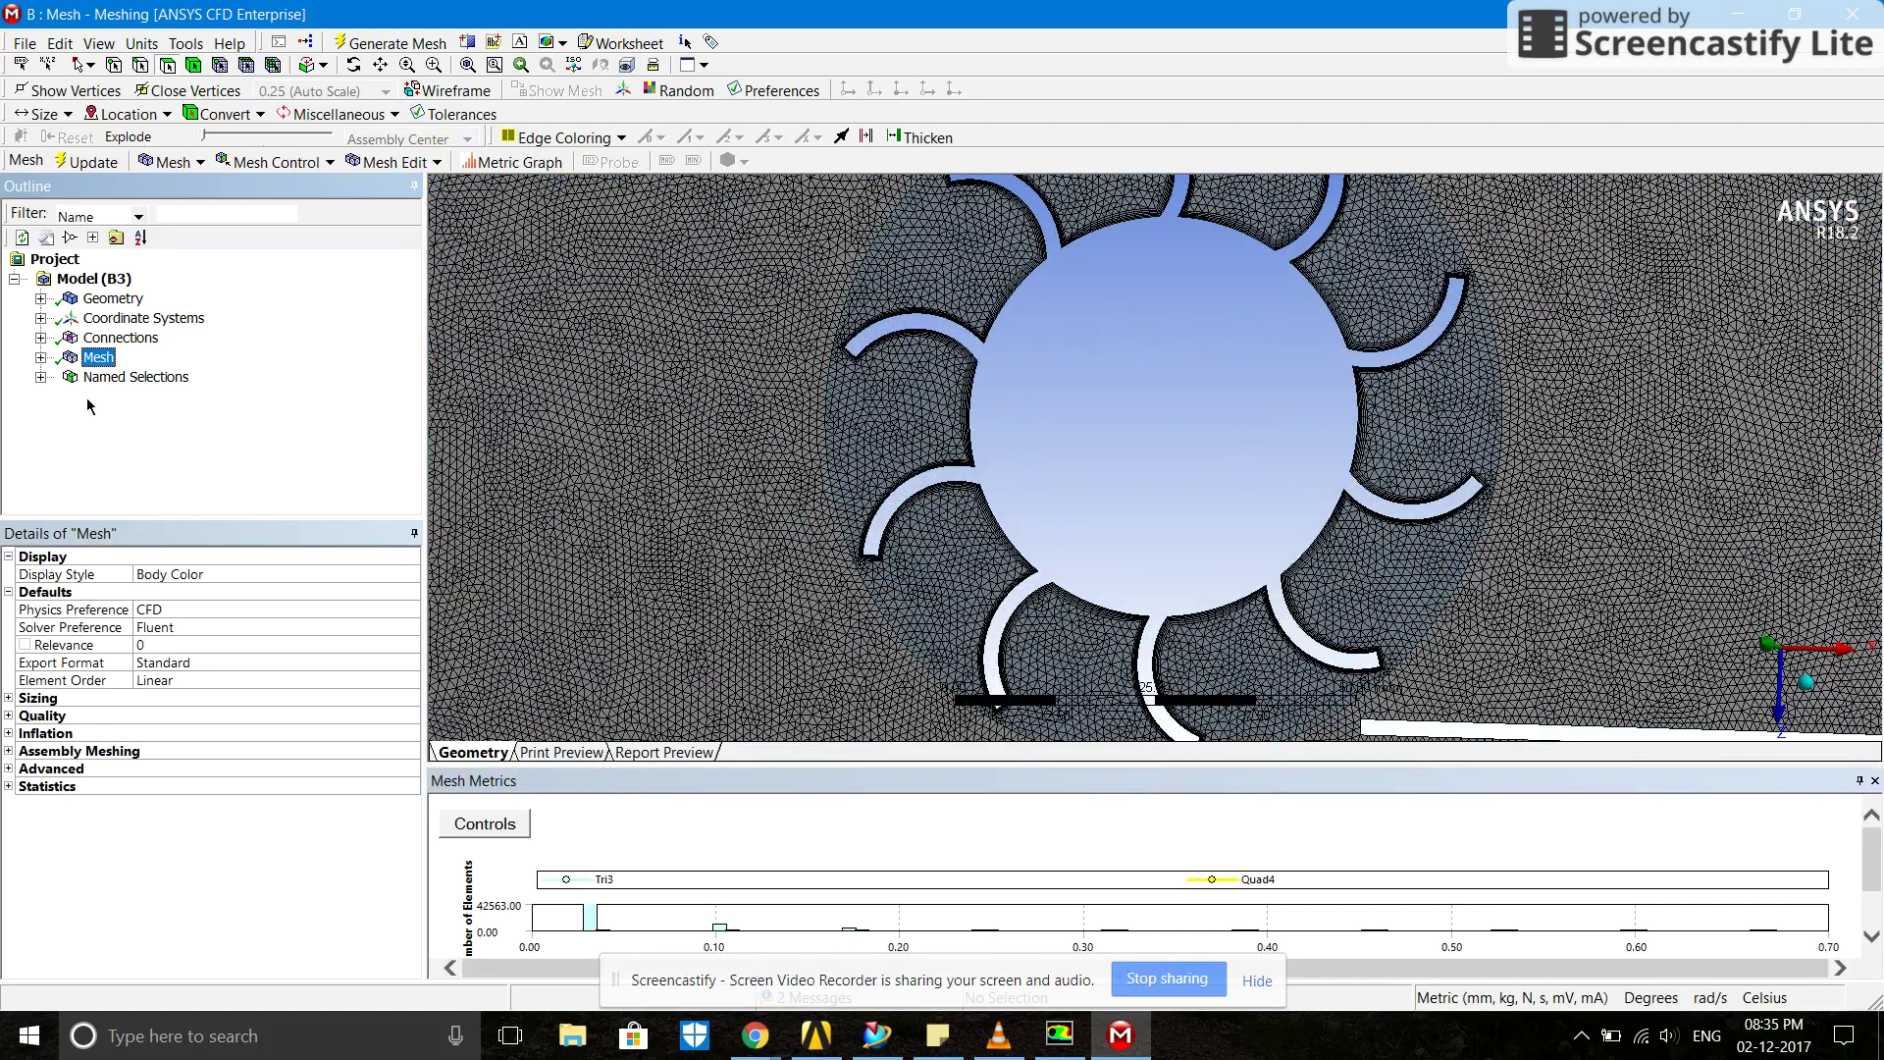
{"action": "left_click", "coordinate": [41, 357]}
{"action": "left_click", "coordinate": [152, 381]}
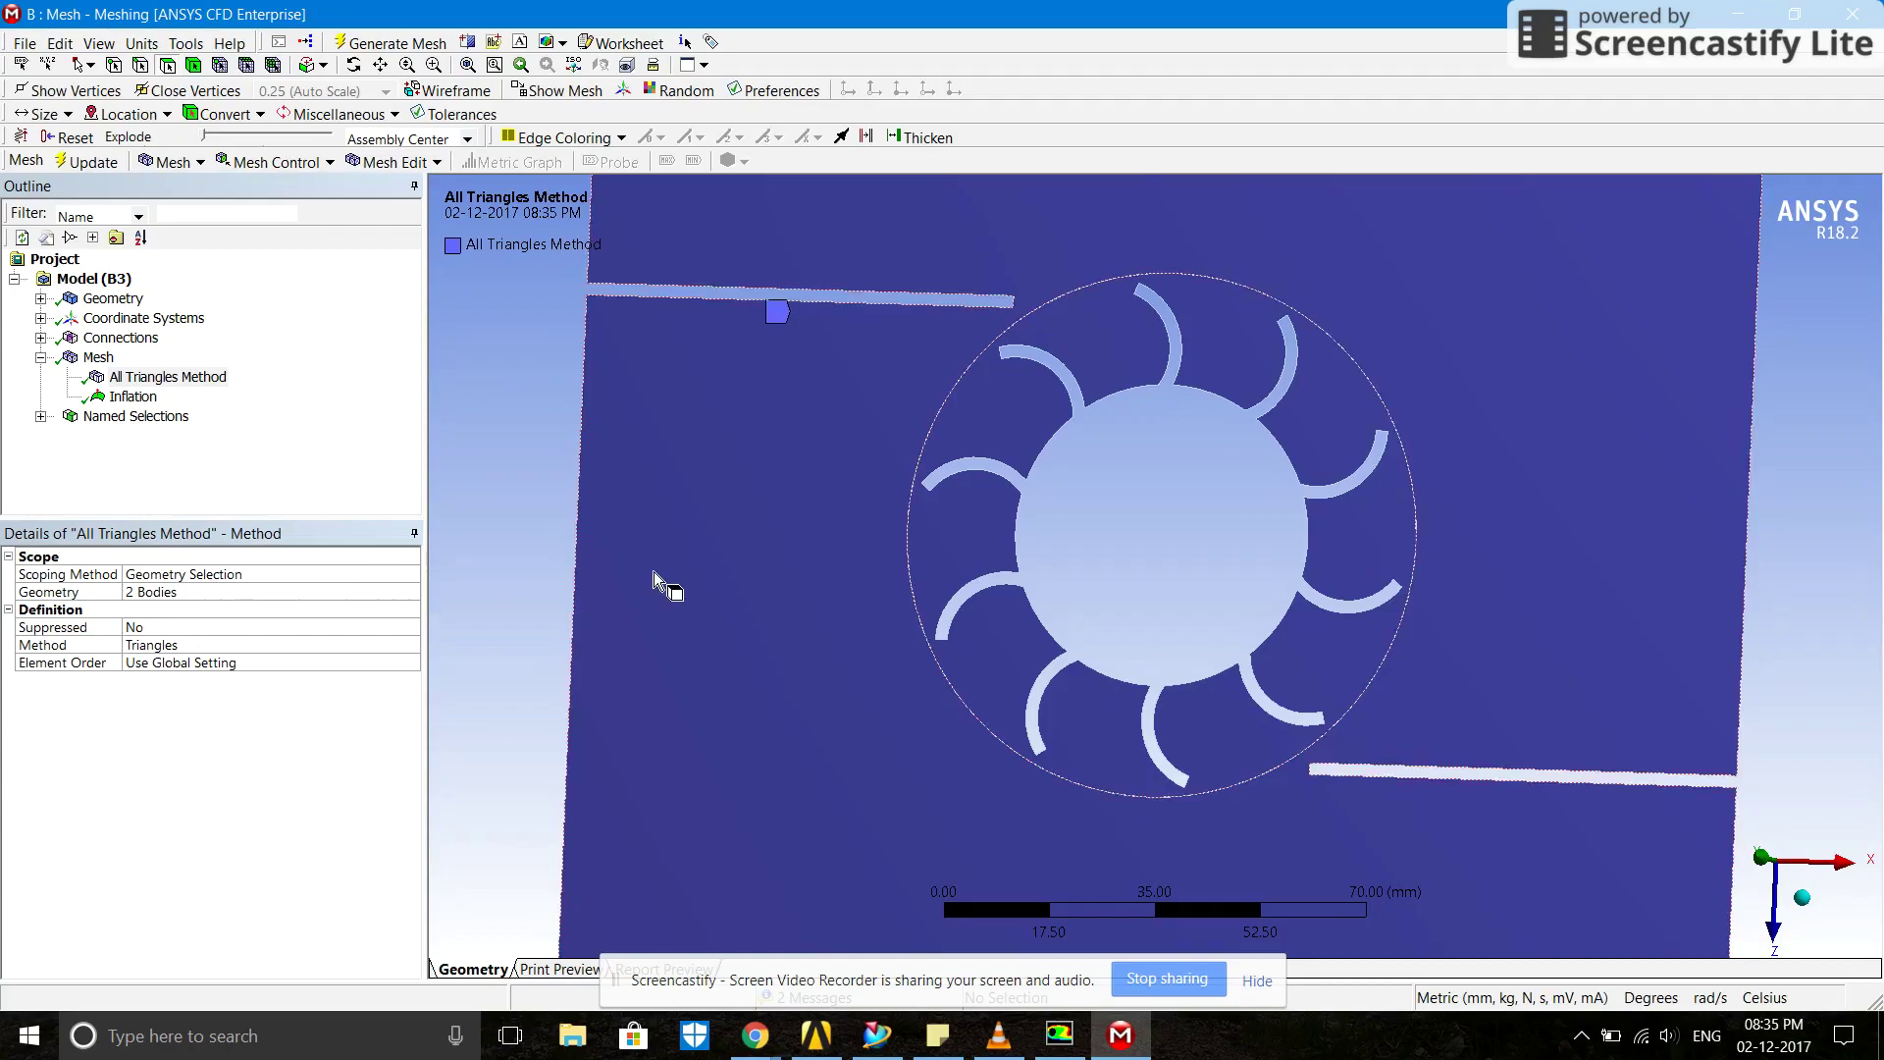
- Display the full mesh again and examine the elements around the turbine blades, hub and surrounding domain
{"action": "left_click", "coordinate": [98, 358]}
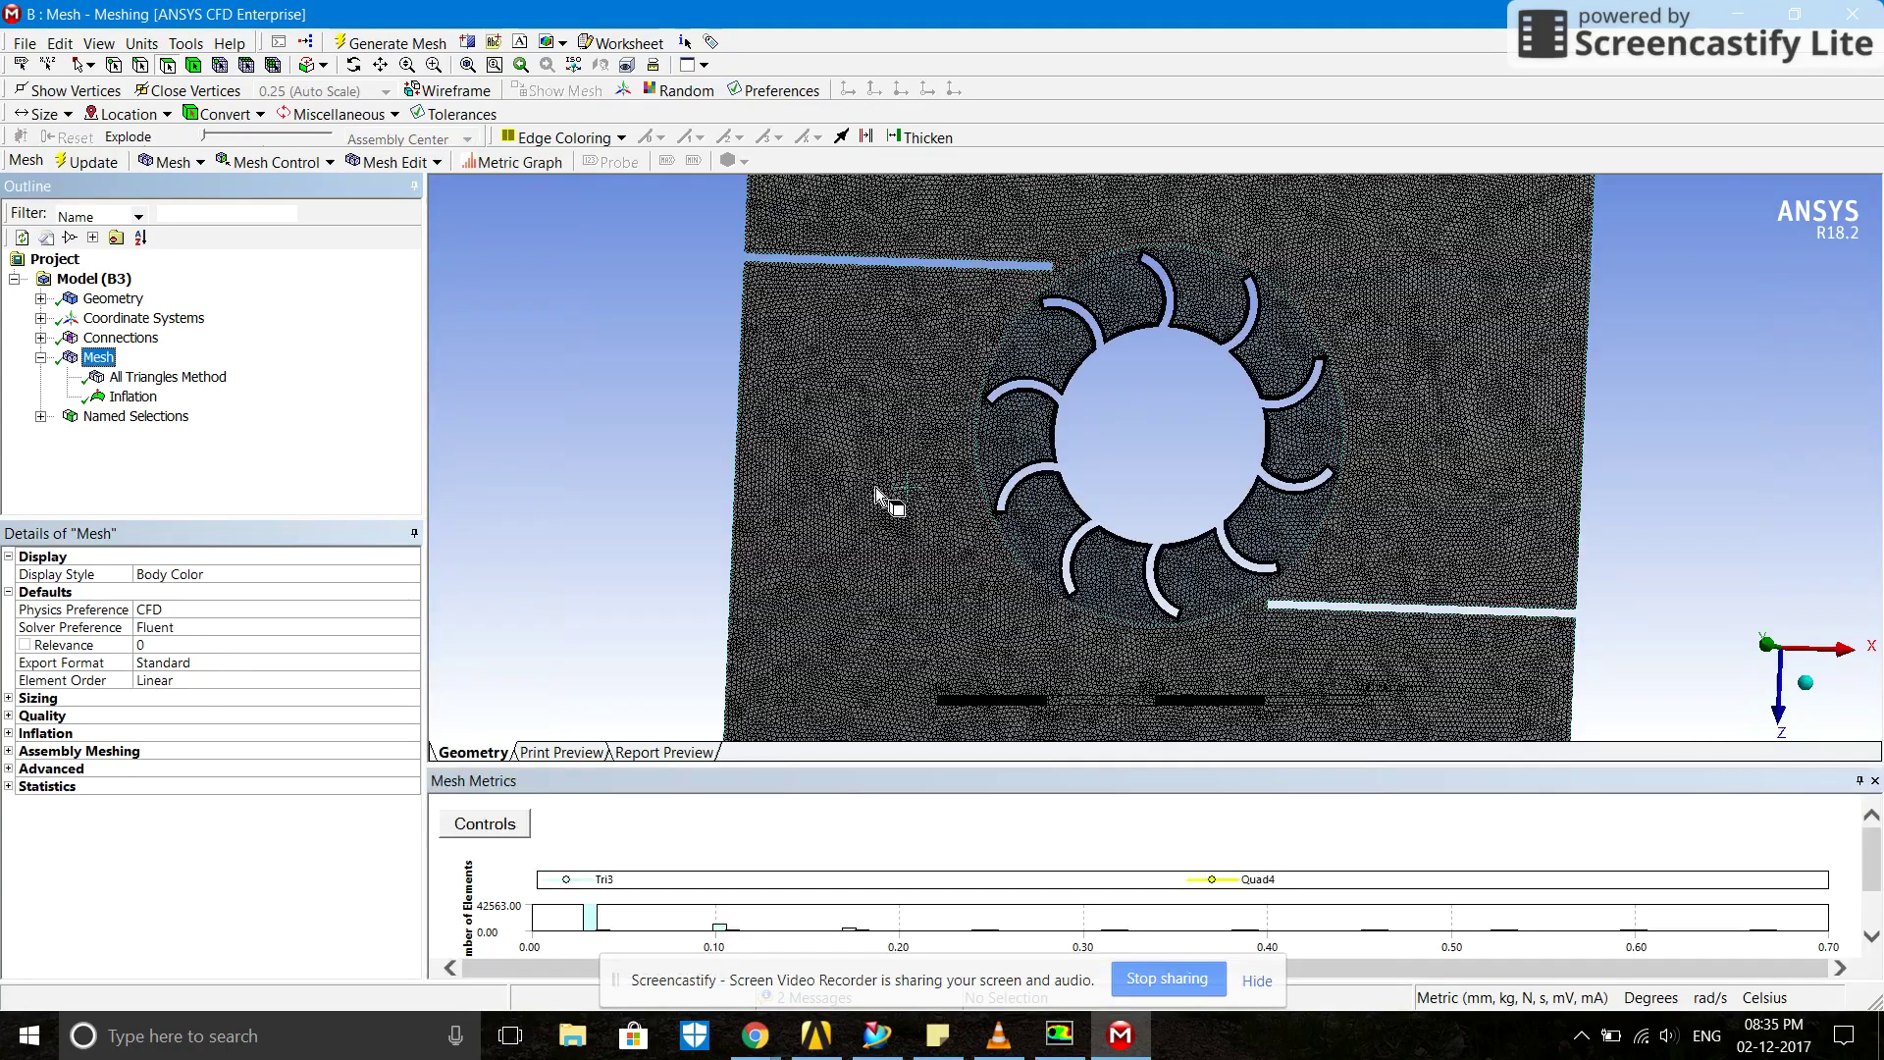
{"action": "scroll", "coordinate": [875, 491], "scroll_direction": "up", "scroll_amount": 3}
{"action": "scroll", "coordinate": [875, 487], "scroll_direction": "up", "scroll_amount": 2}
{"action": "scroll", "coordinate": [875, 487], "scroll_direction": "down", "scroll_amount": 5}
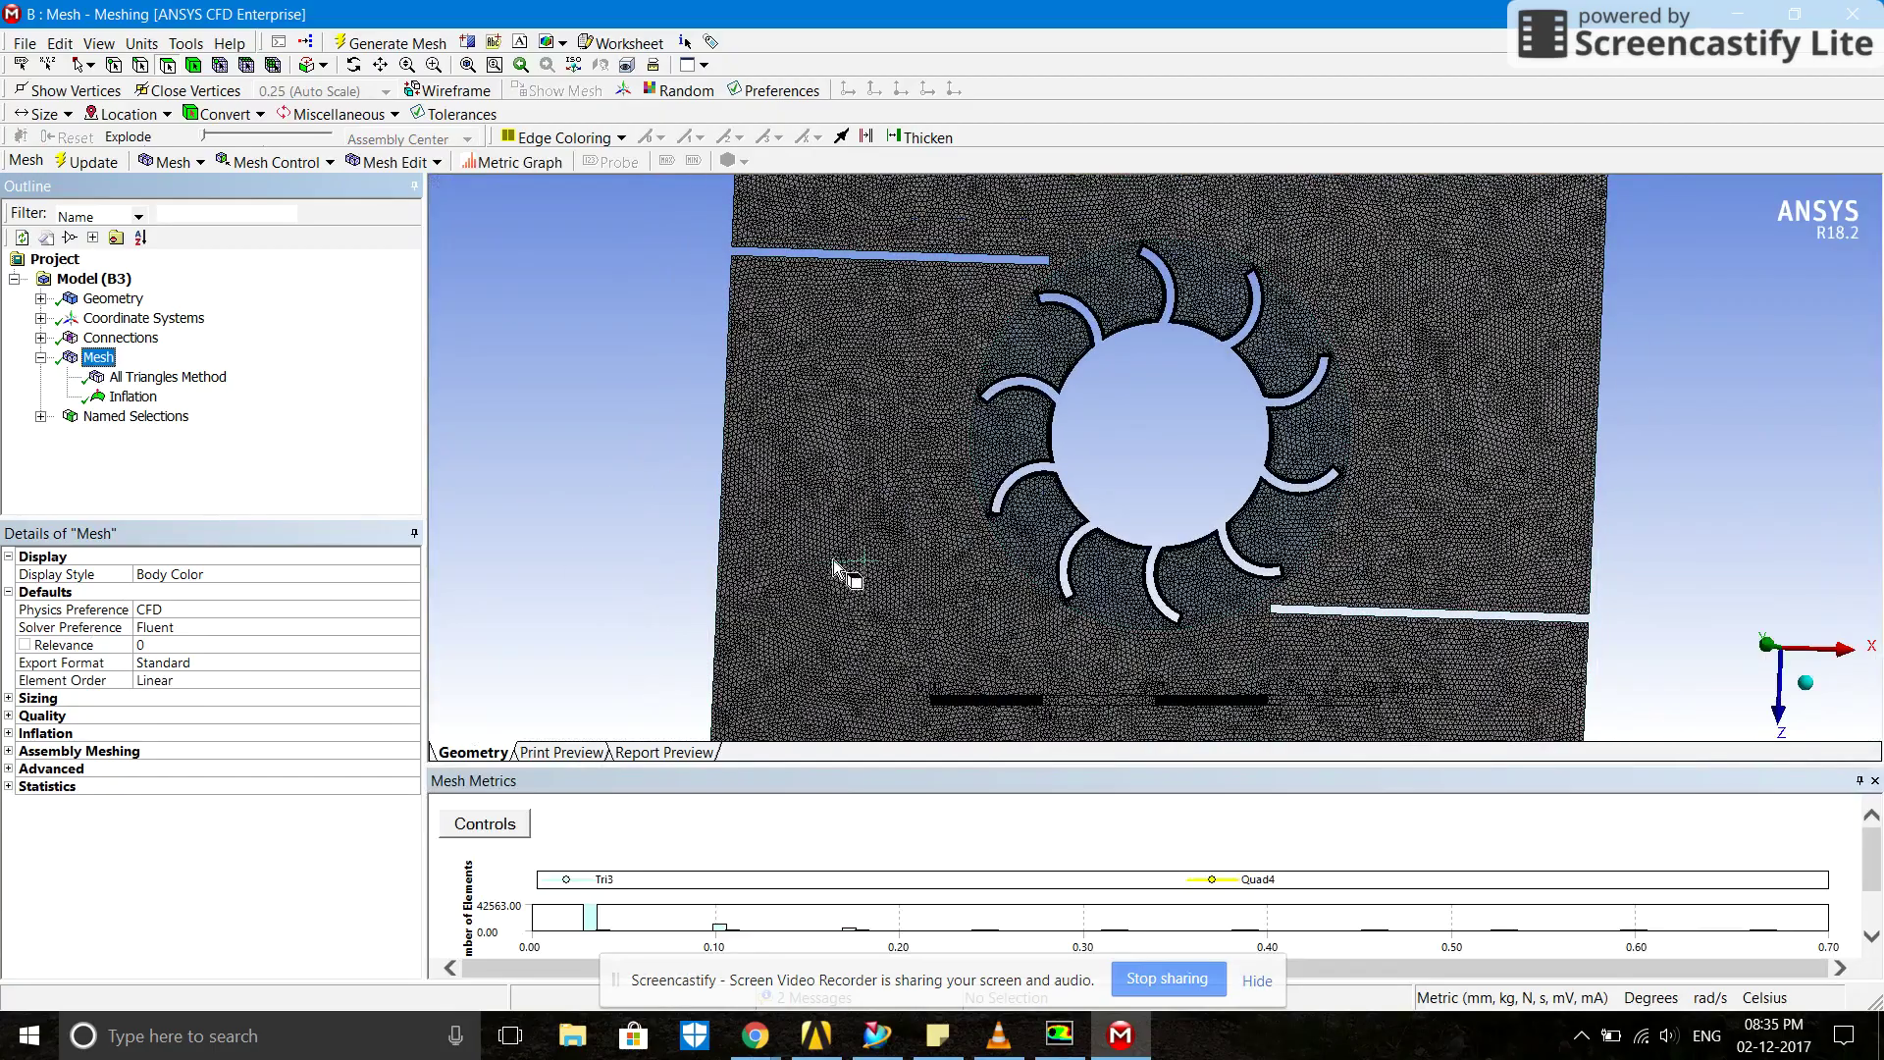
{"action": "scroll", "coordinate": [843, 564], "scroll_direction": "up", "scroll_amount": 3}
{"action": "scroll", "coordinate": [844, 564], "scroll_direction": "up", "scroll_amount": 3}
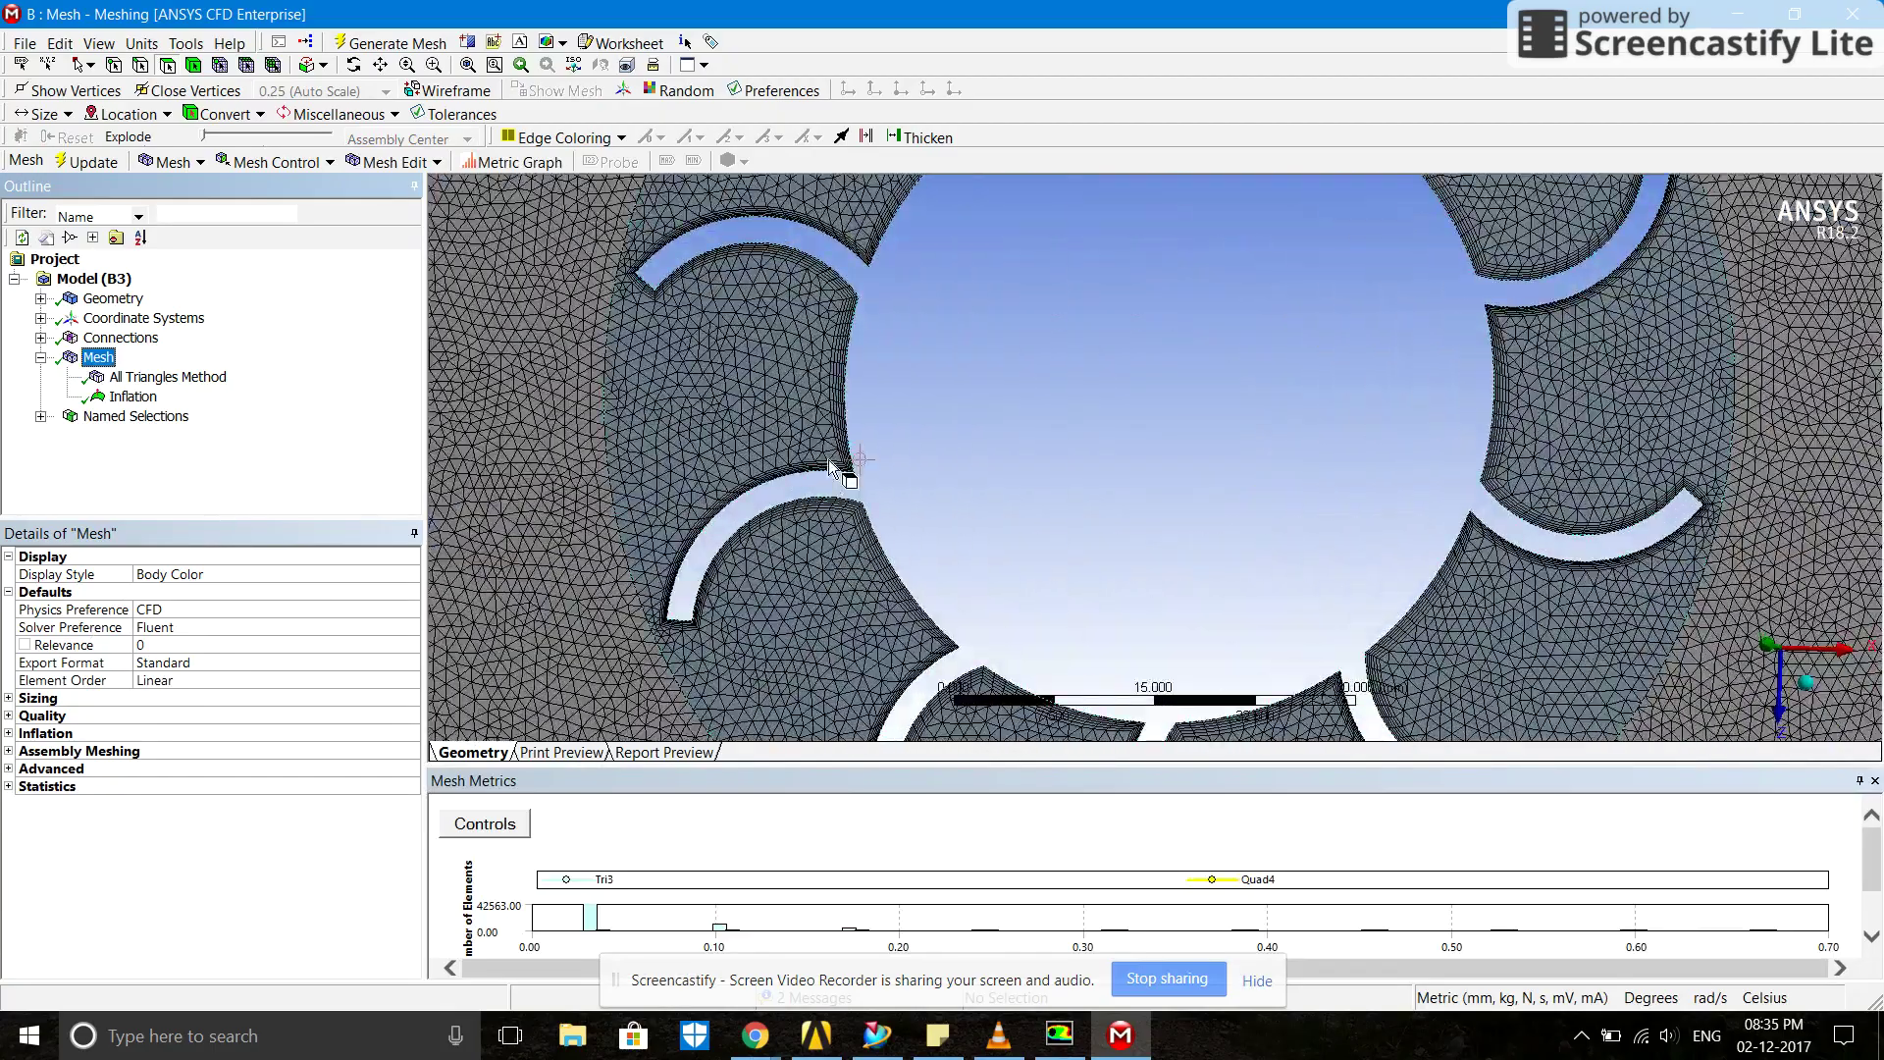
{"action": "scroll", "coordinate": [829, 468], "scroll_direction": "up", "scroll_amount": 3}
{"action": "scroll", "coordinate": [834, 471], "scroll_direction": "down", "scroll_amount": 3}
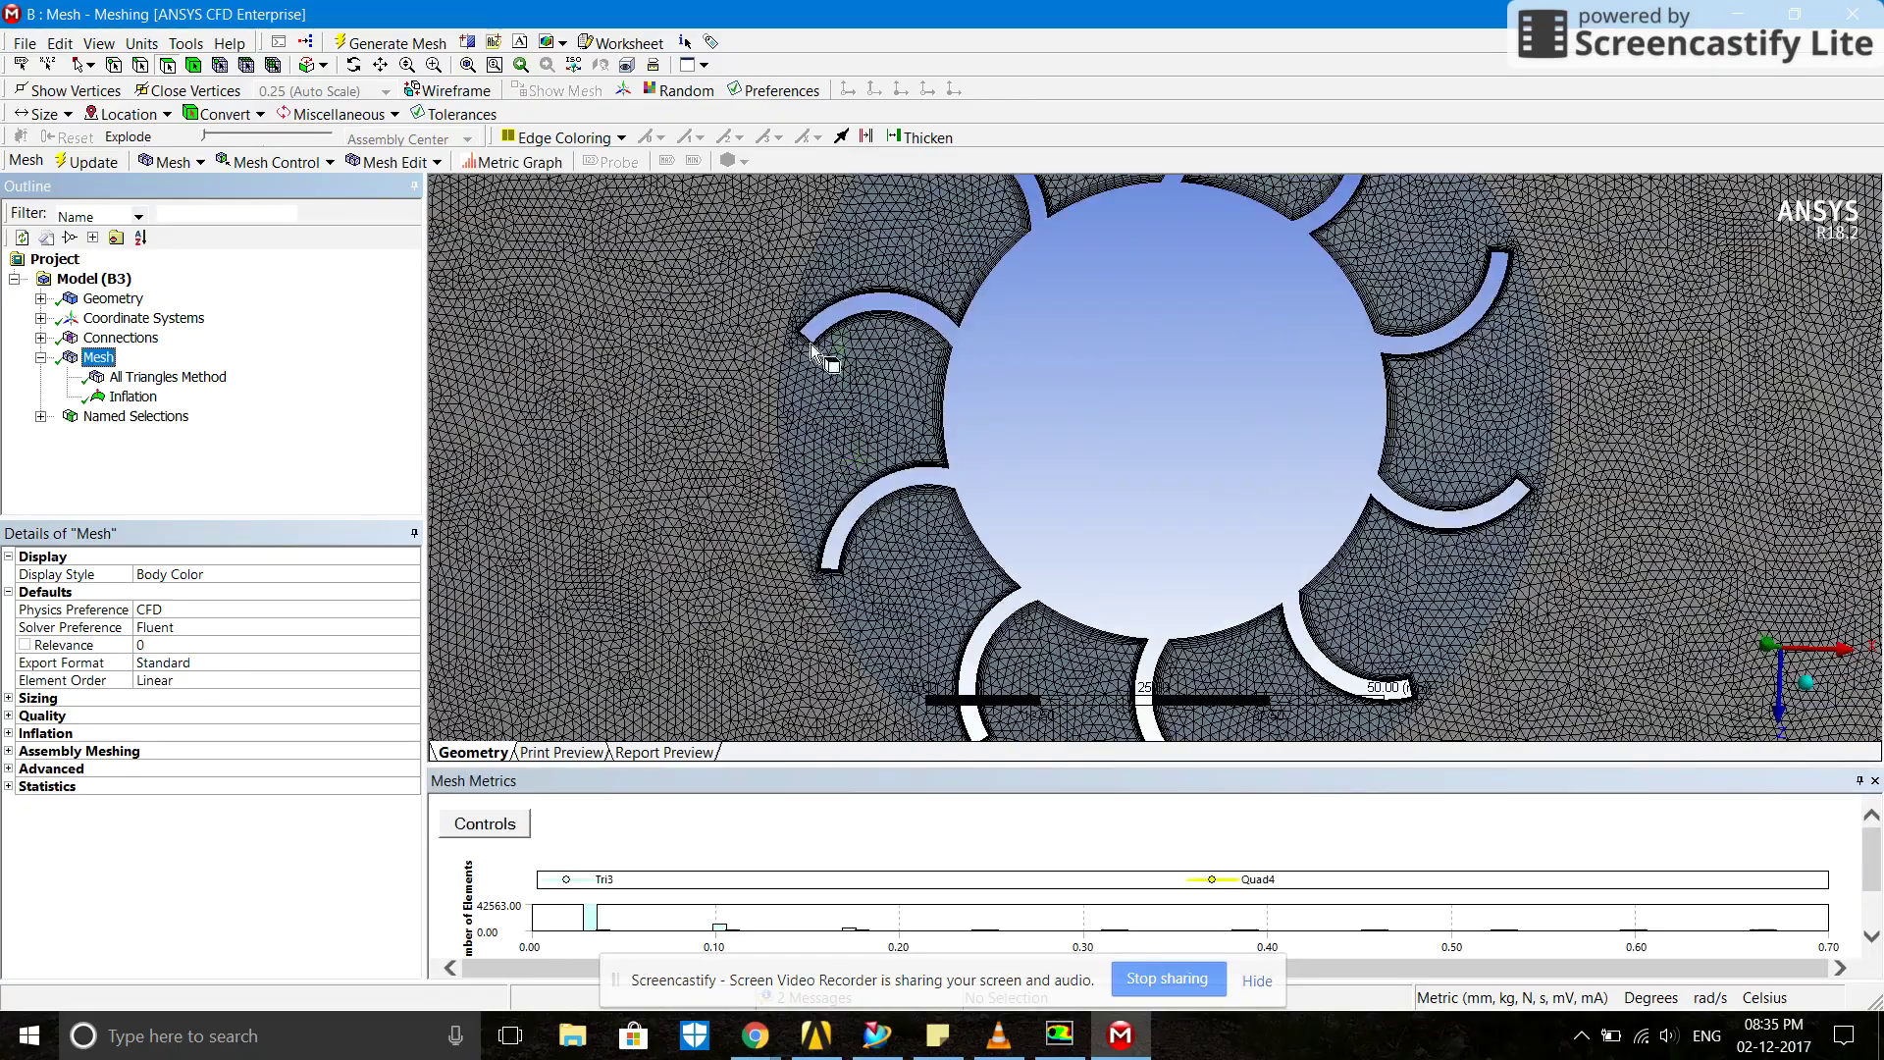
{"action": "scroll", "coordinate": [871, 280], "scroll_direction": "down", "scroll_amount": 5}
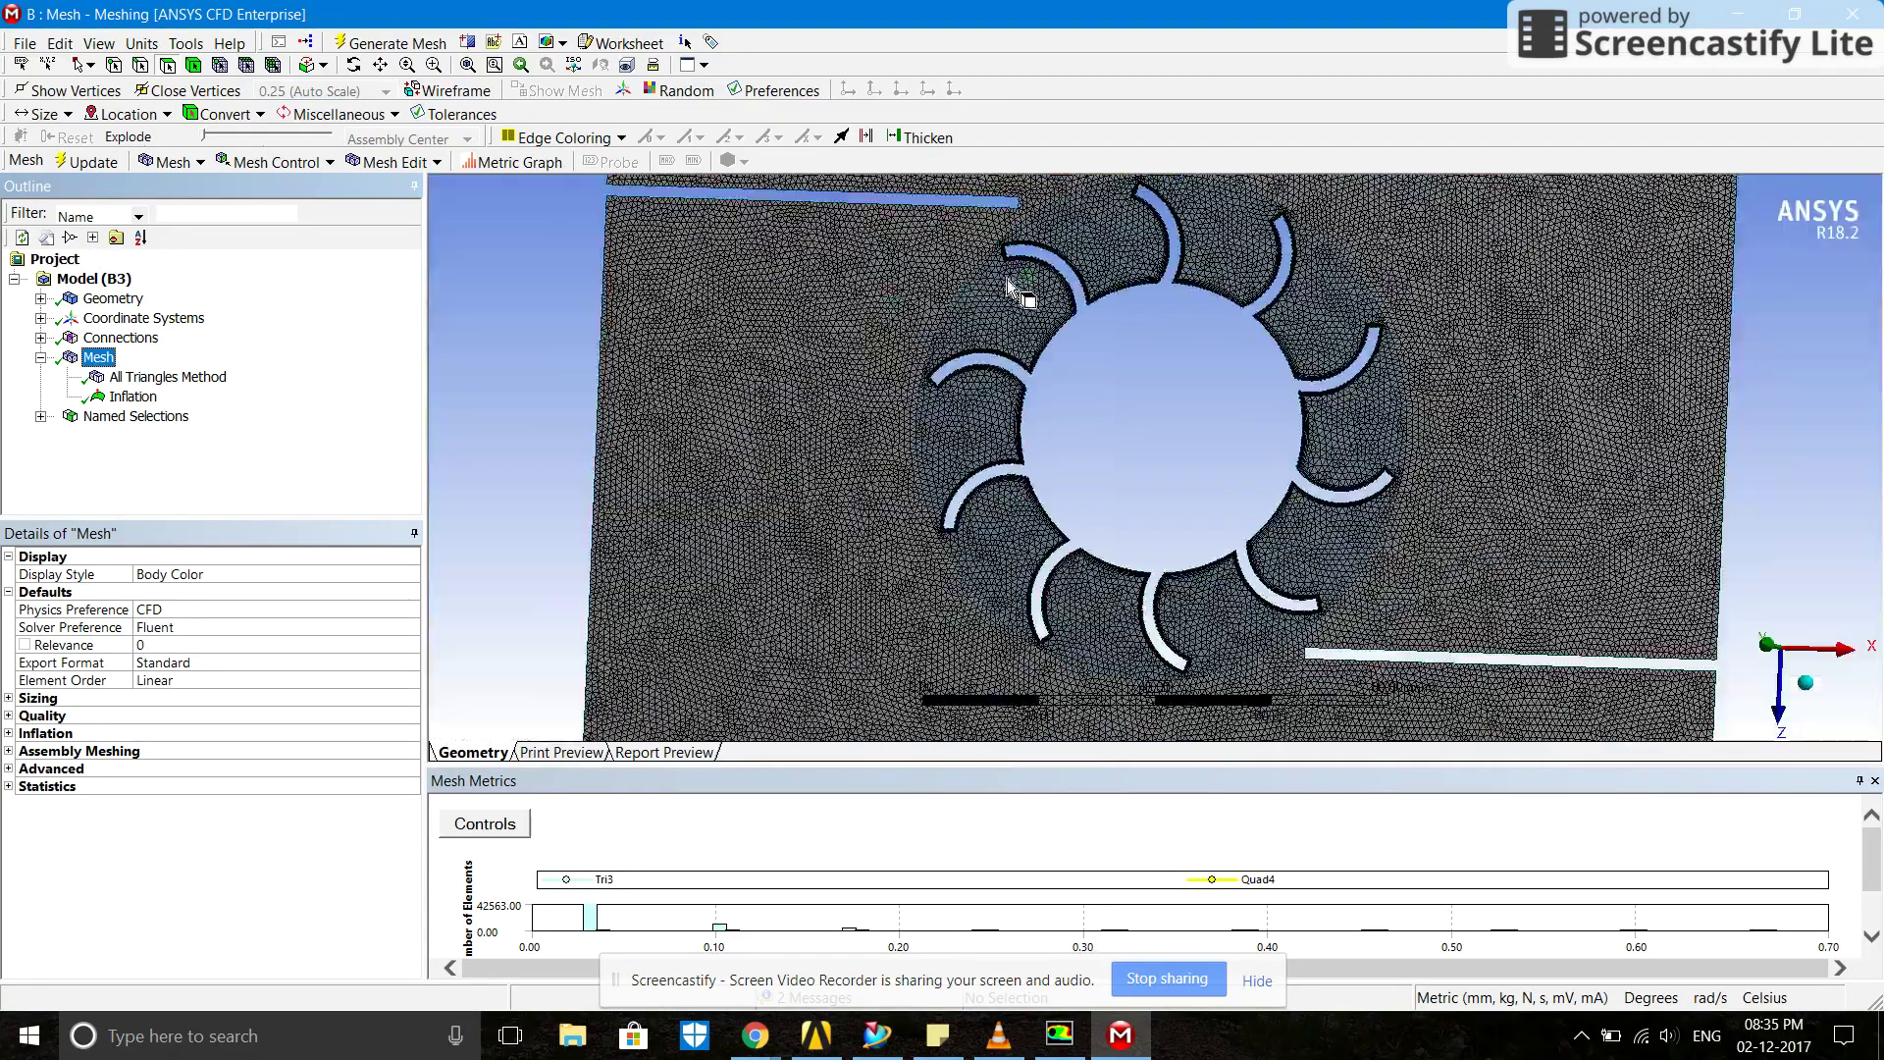
{"action": "scroll", "coordinate": [936, 465], "scroll_direction": "up", "scroll_amount": 2}
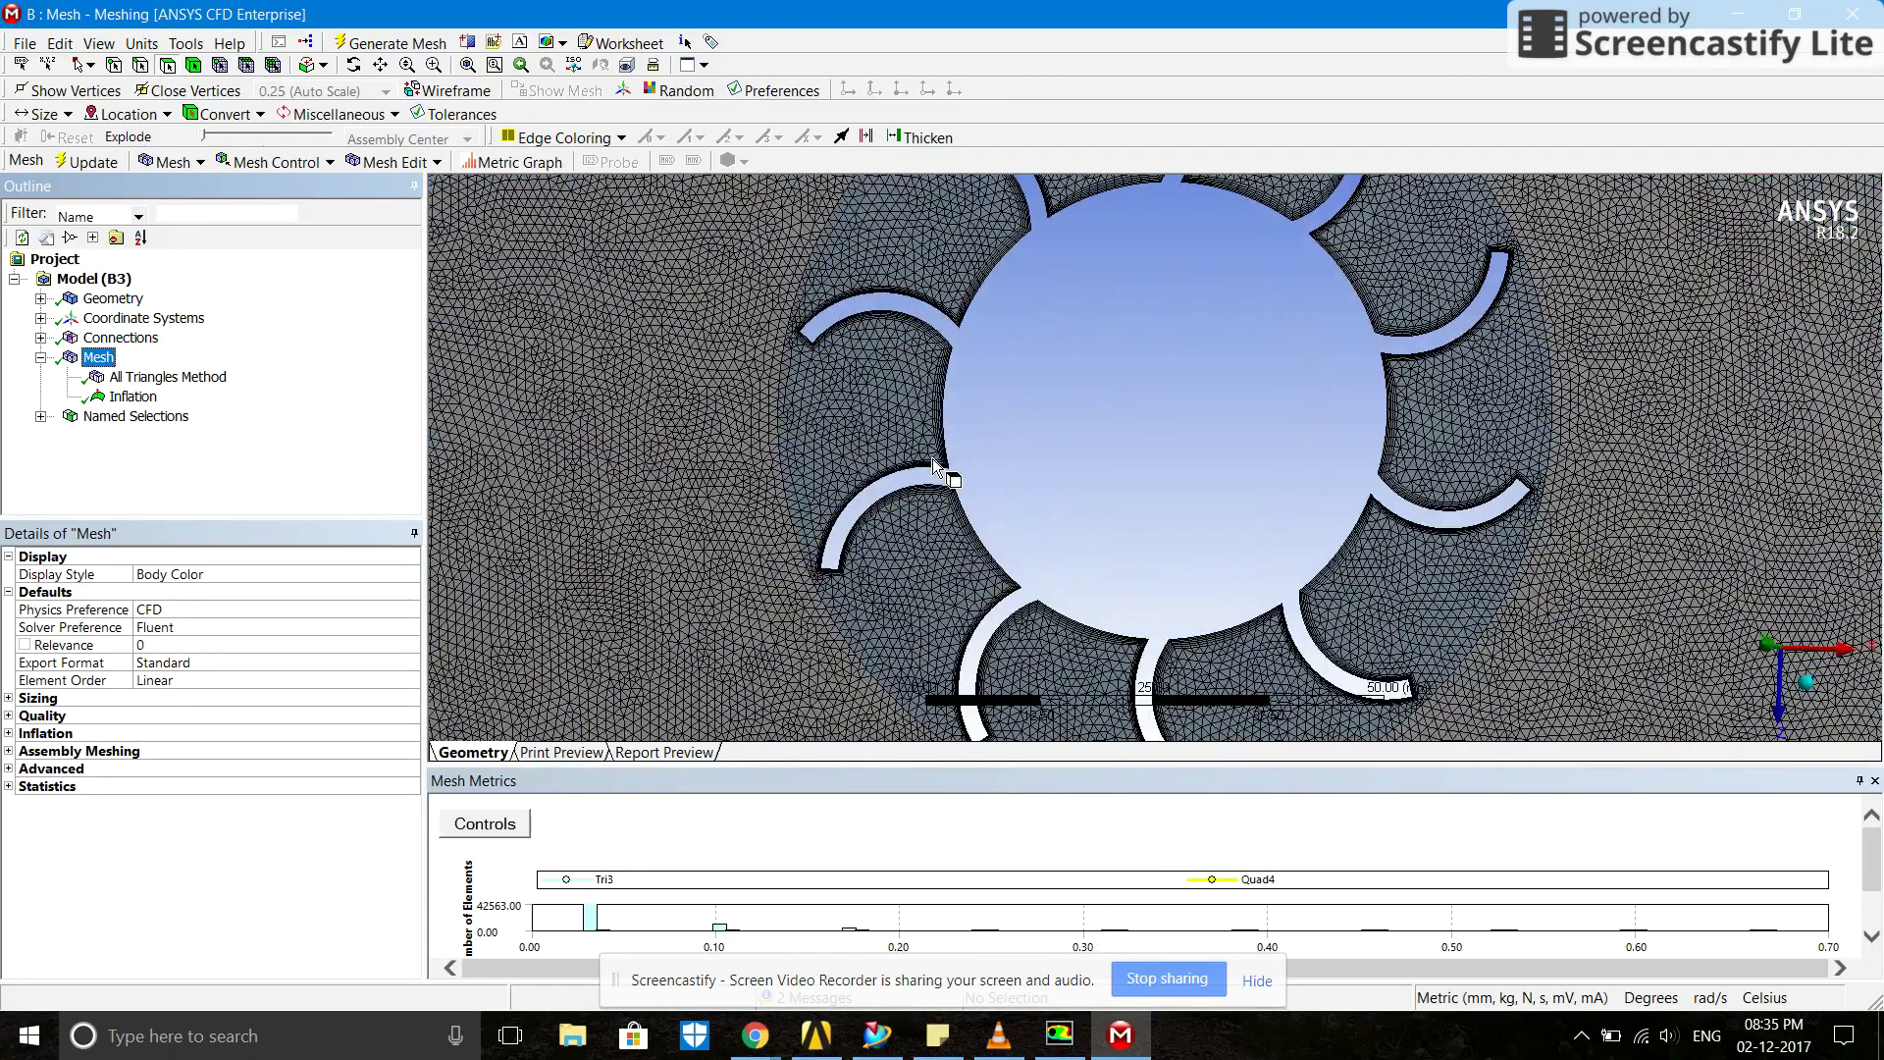
{"action": "scroll", "coordinate": [934, 465], "scroll_direction": "up", "scroll_amount": 2}
{"action": "scroll", "coordinate": [934, 465], "scroll_direction": "down", "scroll_amount": 4}
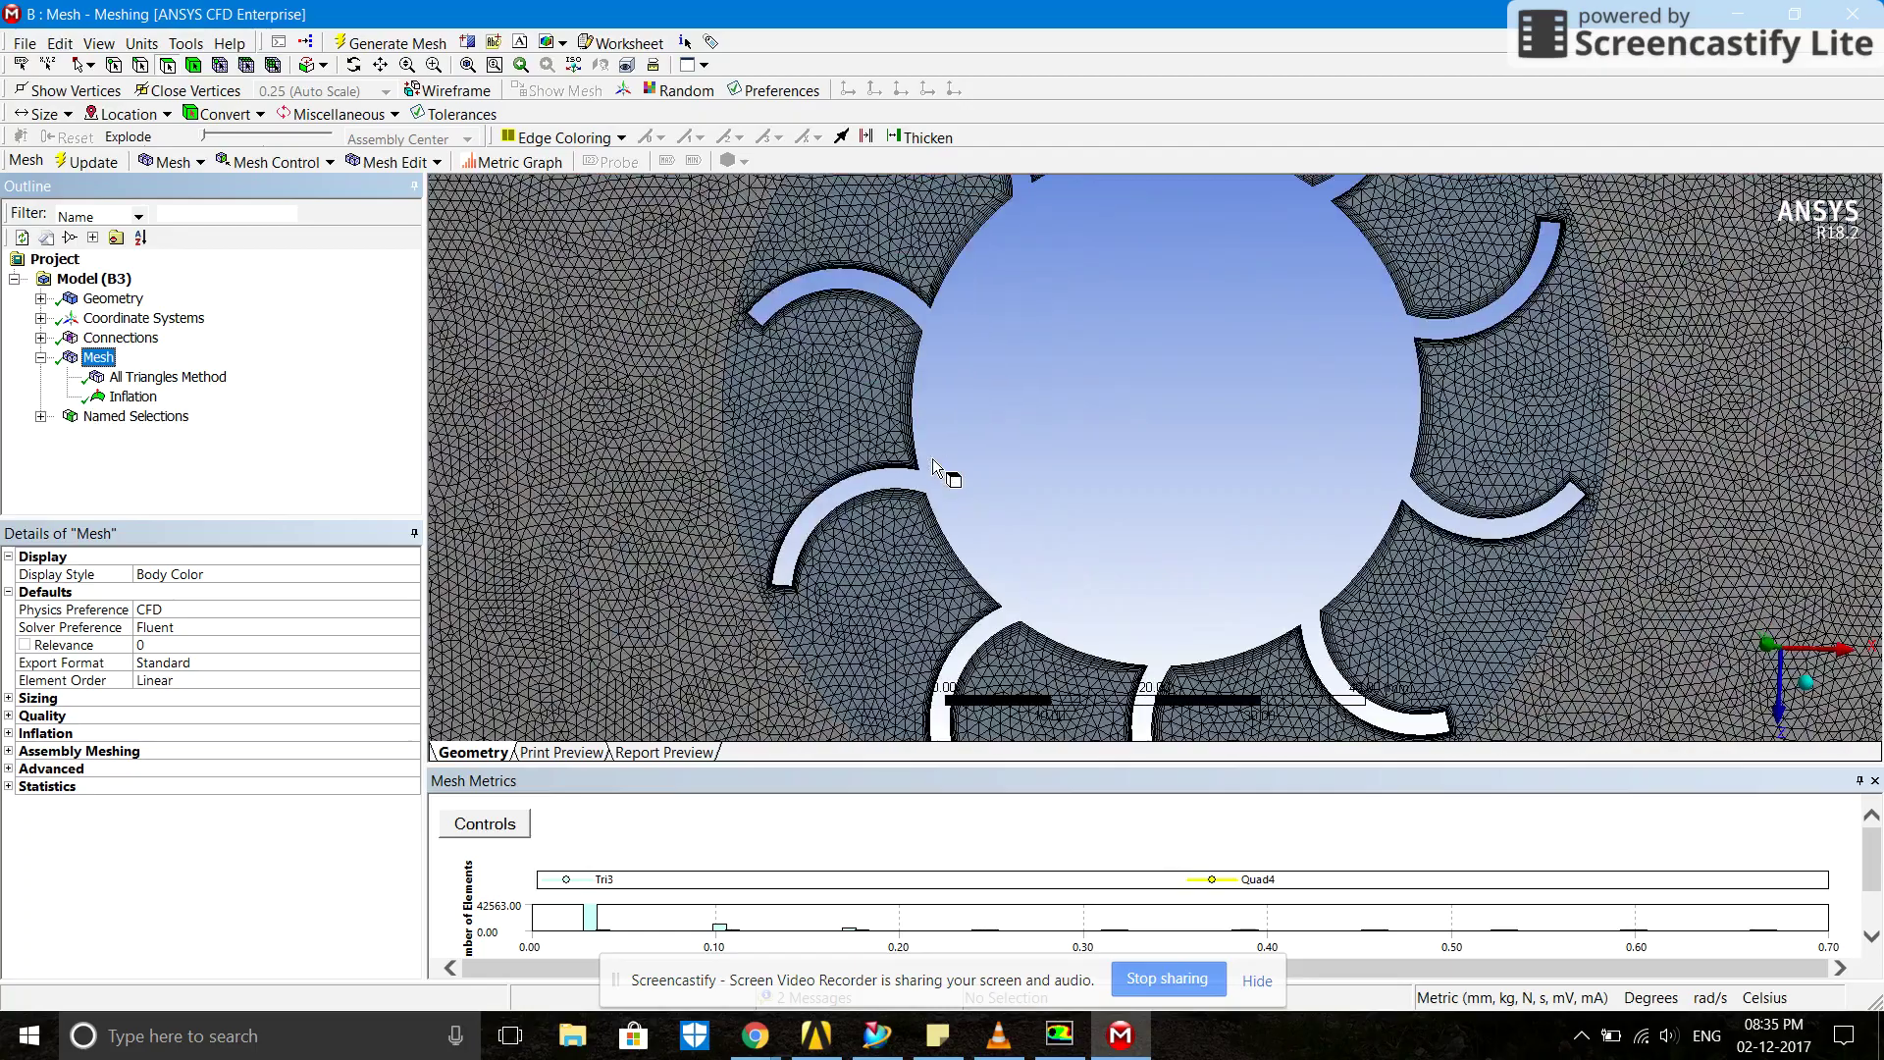
{"action": "scroll", "coordinate": [934, 465], "scroll_direction": "down", "scroll_amount": 2}
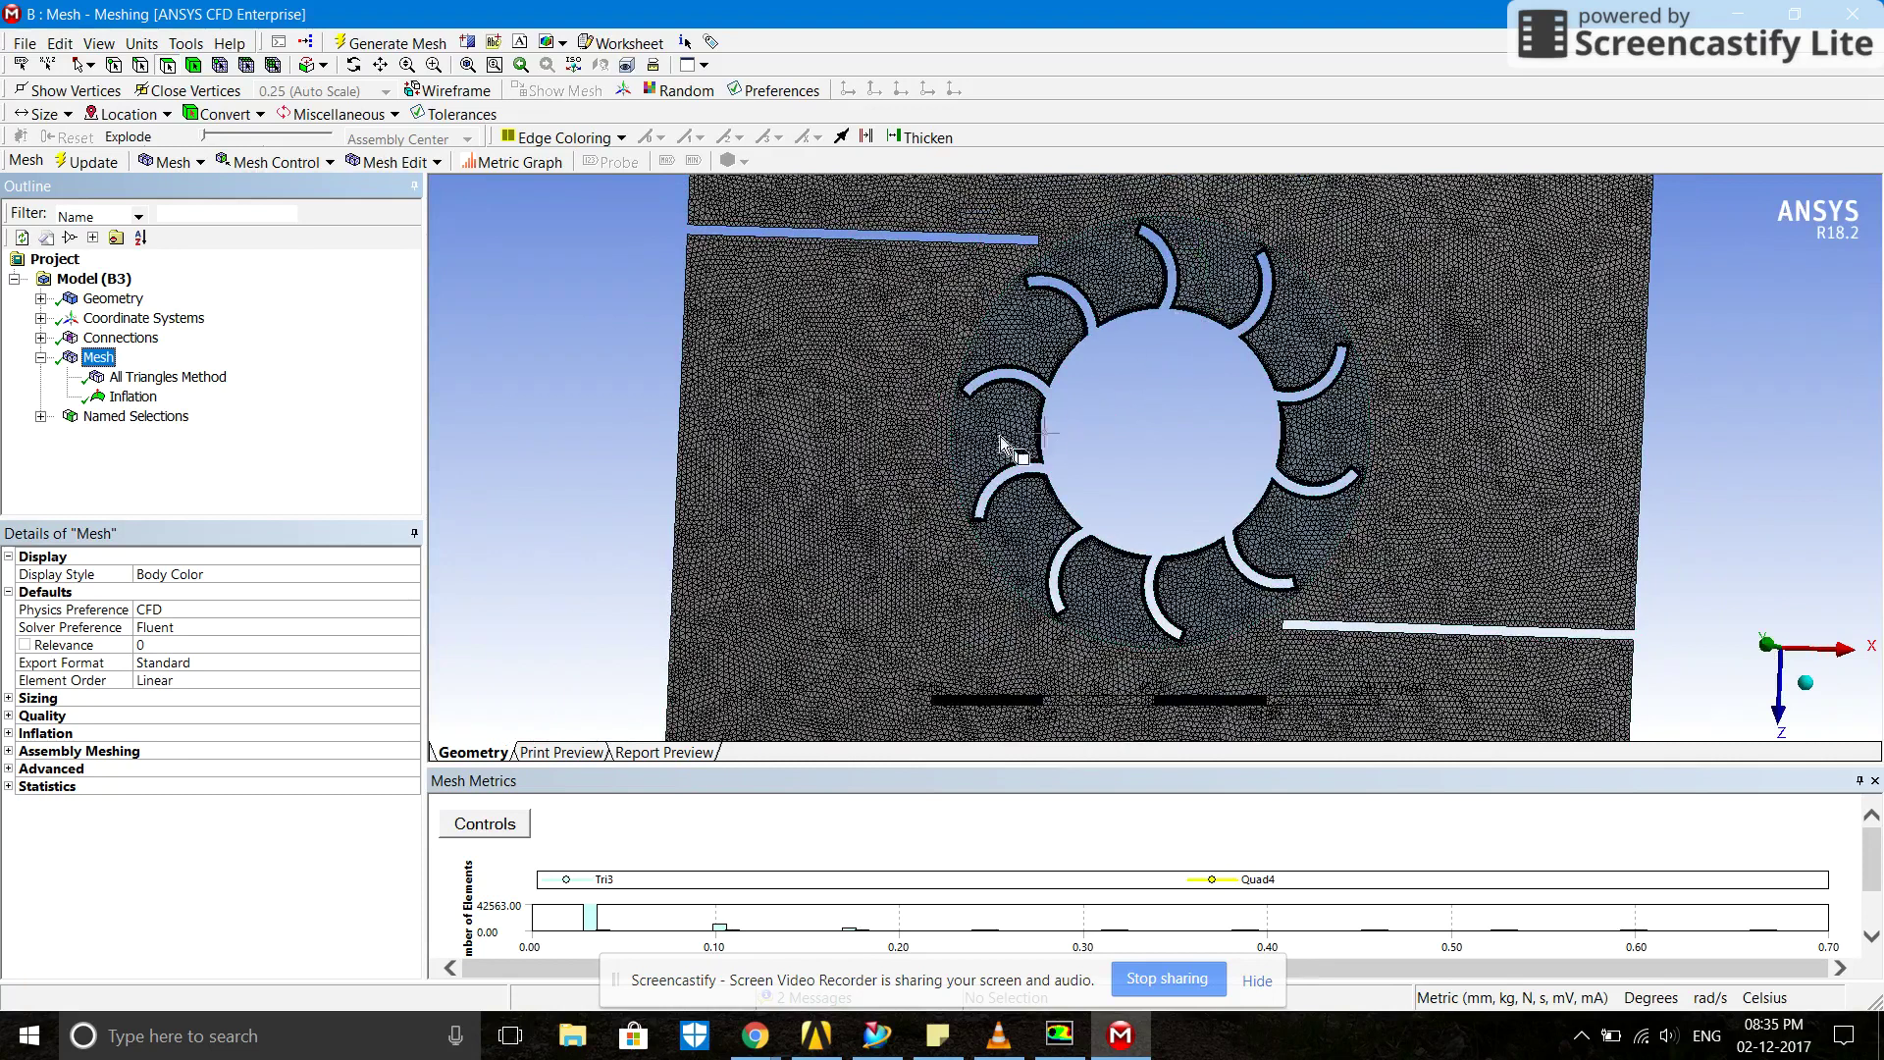
{"action": "scroll", "coordinate": [1010, 394], "scroll_direction": "down", "scroll_amount": 2}
{"action": "scroll", "coordinate": [1006, 386], "scroll_direction": "up", "scroll_amount": 5}
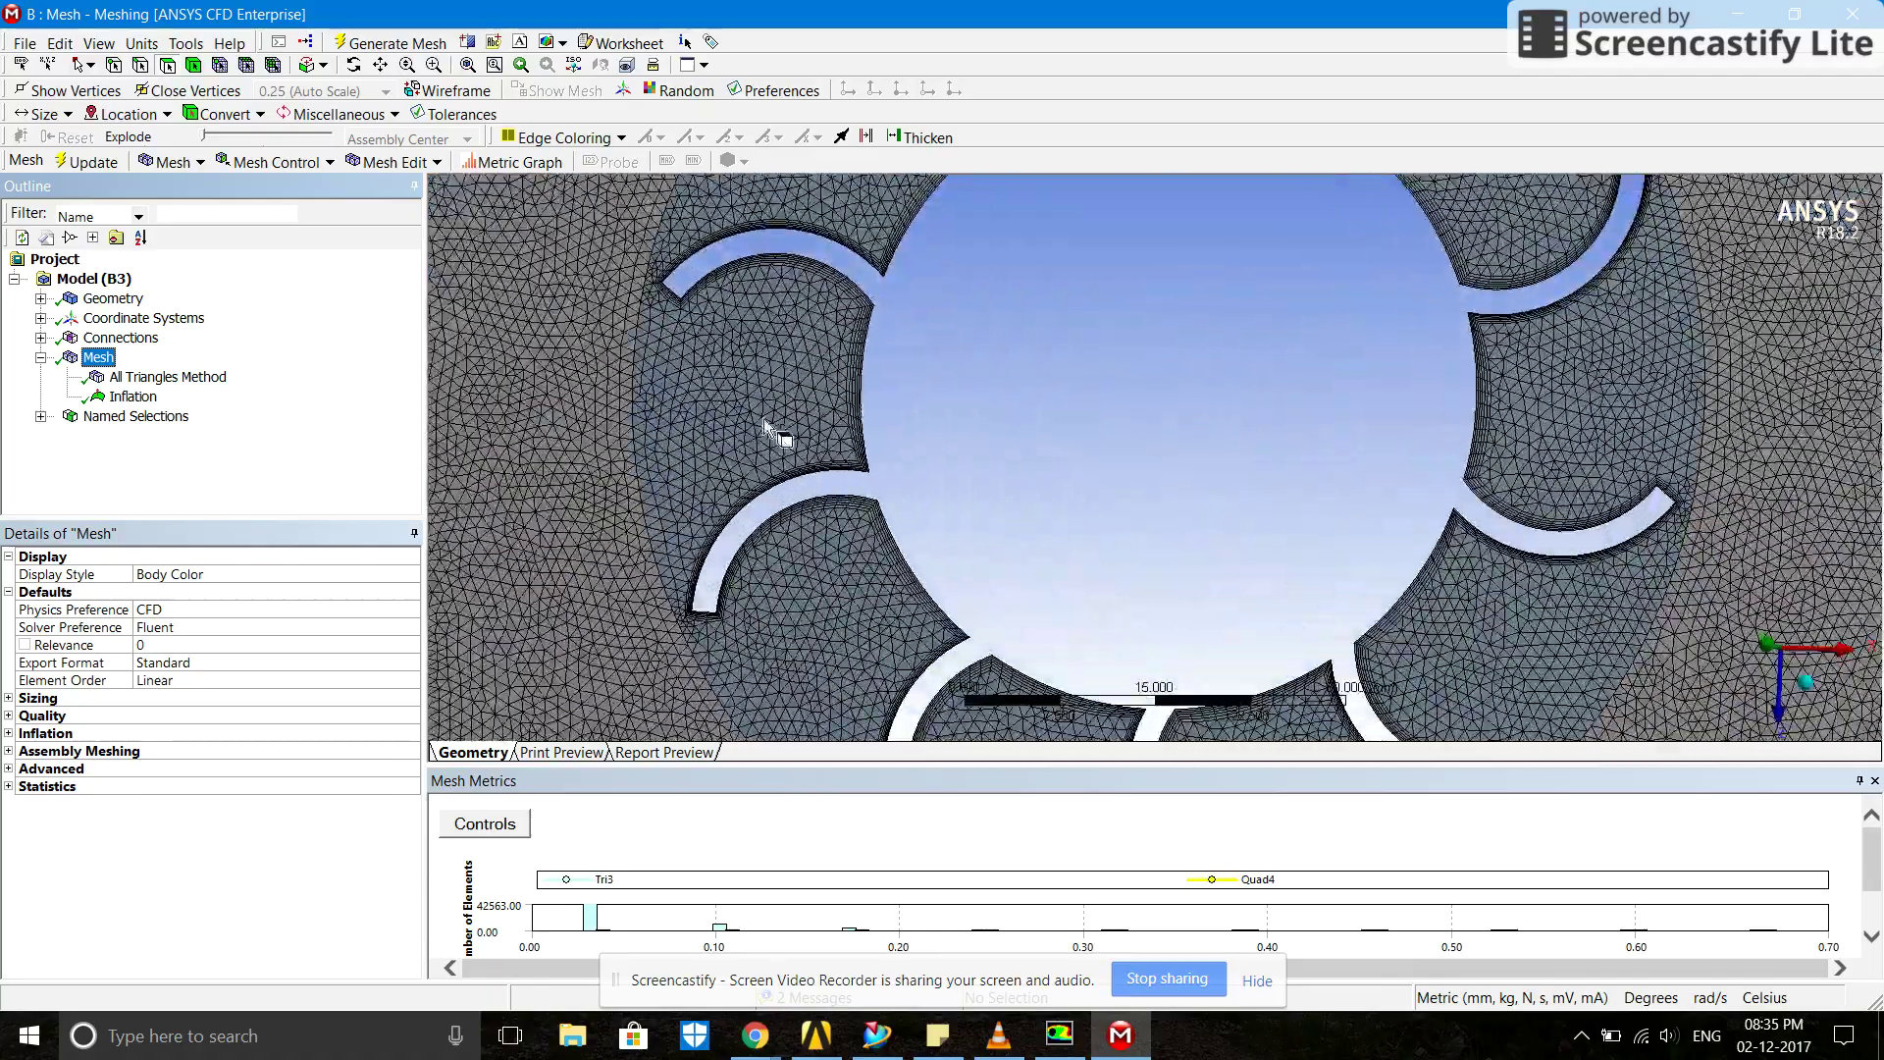
{"action": "scroll", "coordinate": [710, 422], "scroll_direction": "up", "scroll_amount": 3}
{"action": "scroll", "coordinate": [710, 422], "scroll_direction": "down", "scroll_amount": 3}
{"action": "scroll", "coordinate": [710, 422], "scroll_direction": "down", "scroll_amount": 4}
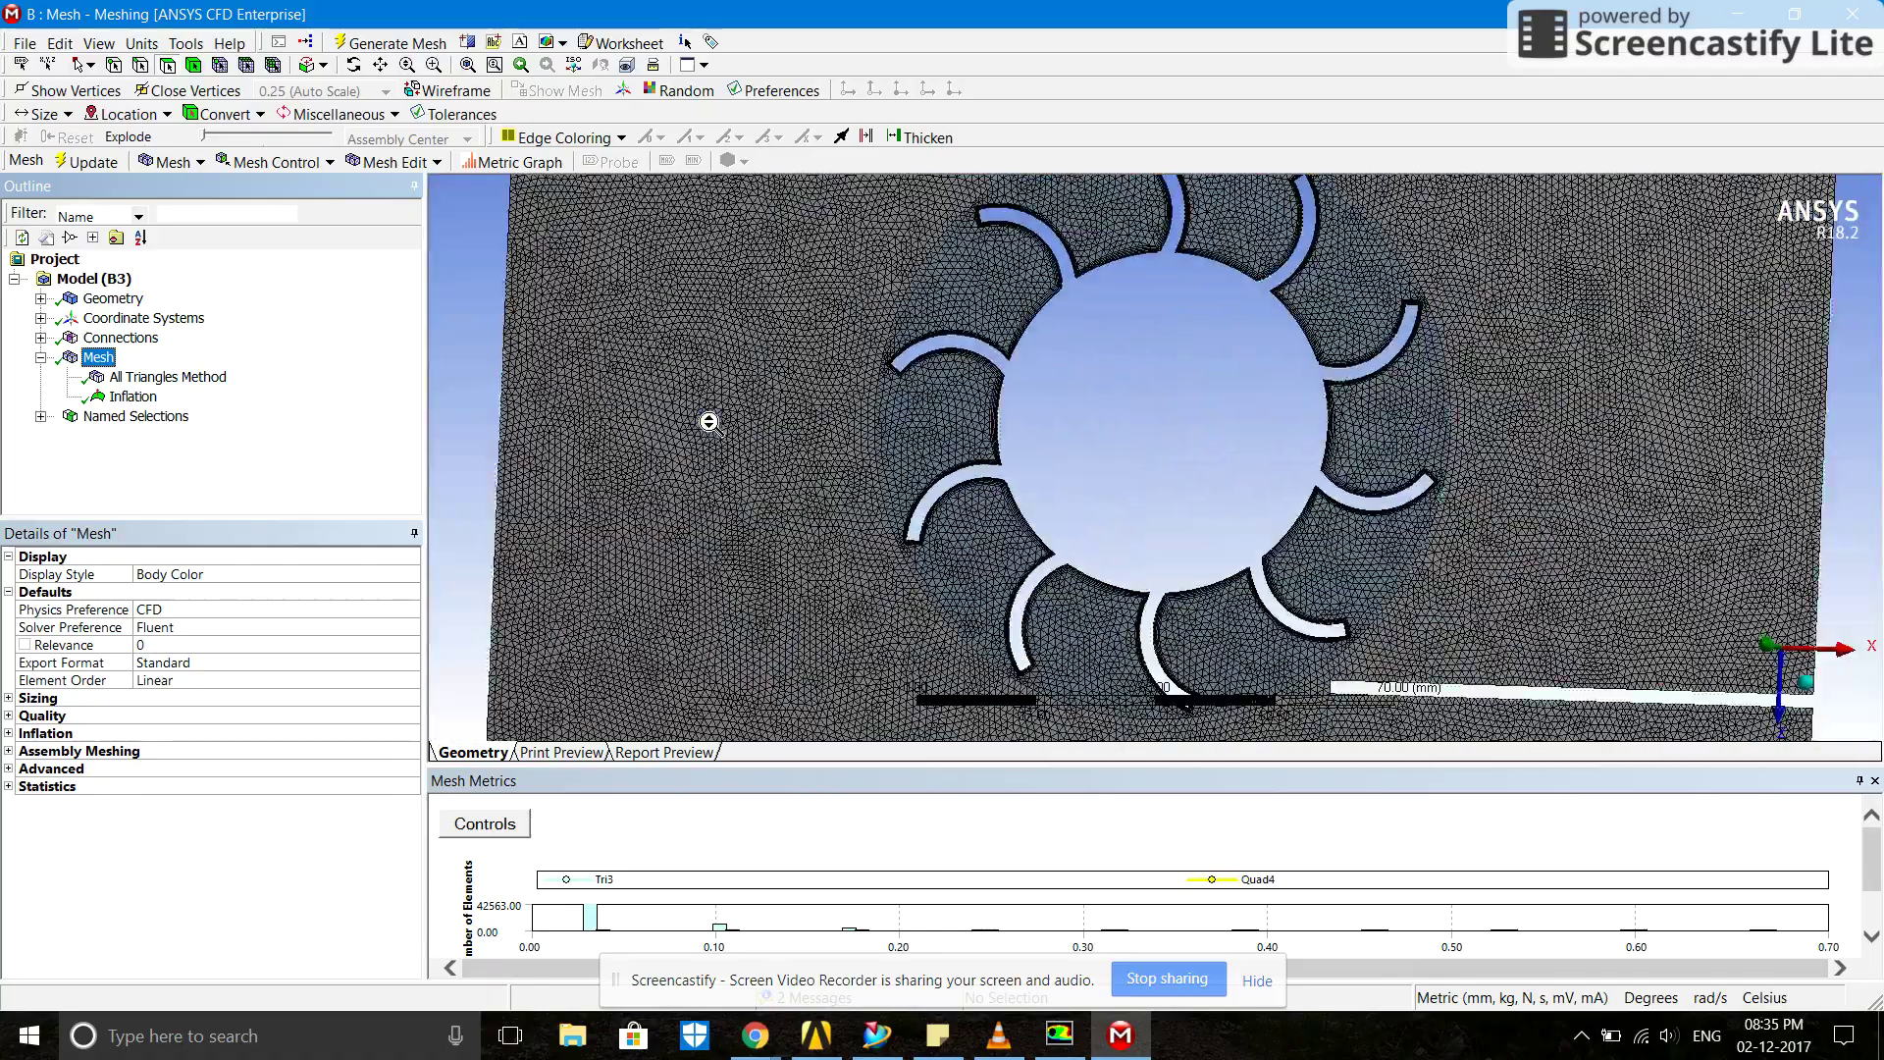
- Review the edges assigned to the Inlet, Turbine_wall and outlet named selections
{"action": "left_click", "coordinate": [41, 417]}
{"action": "left_click", "coordinate": [122, 435]}
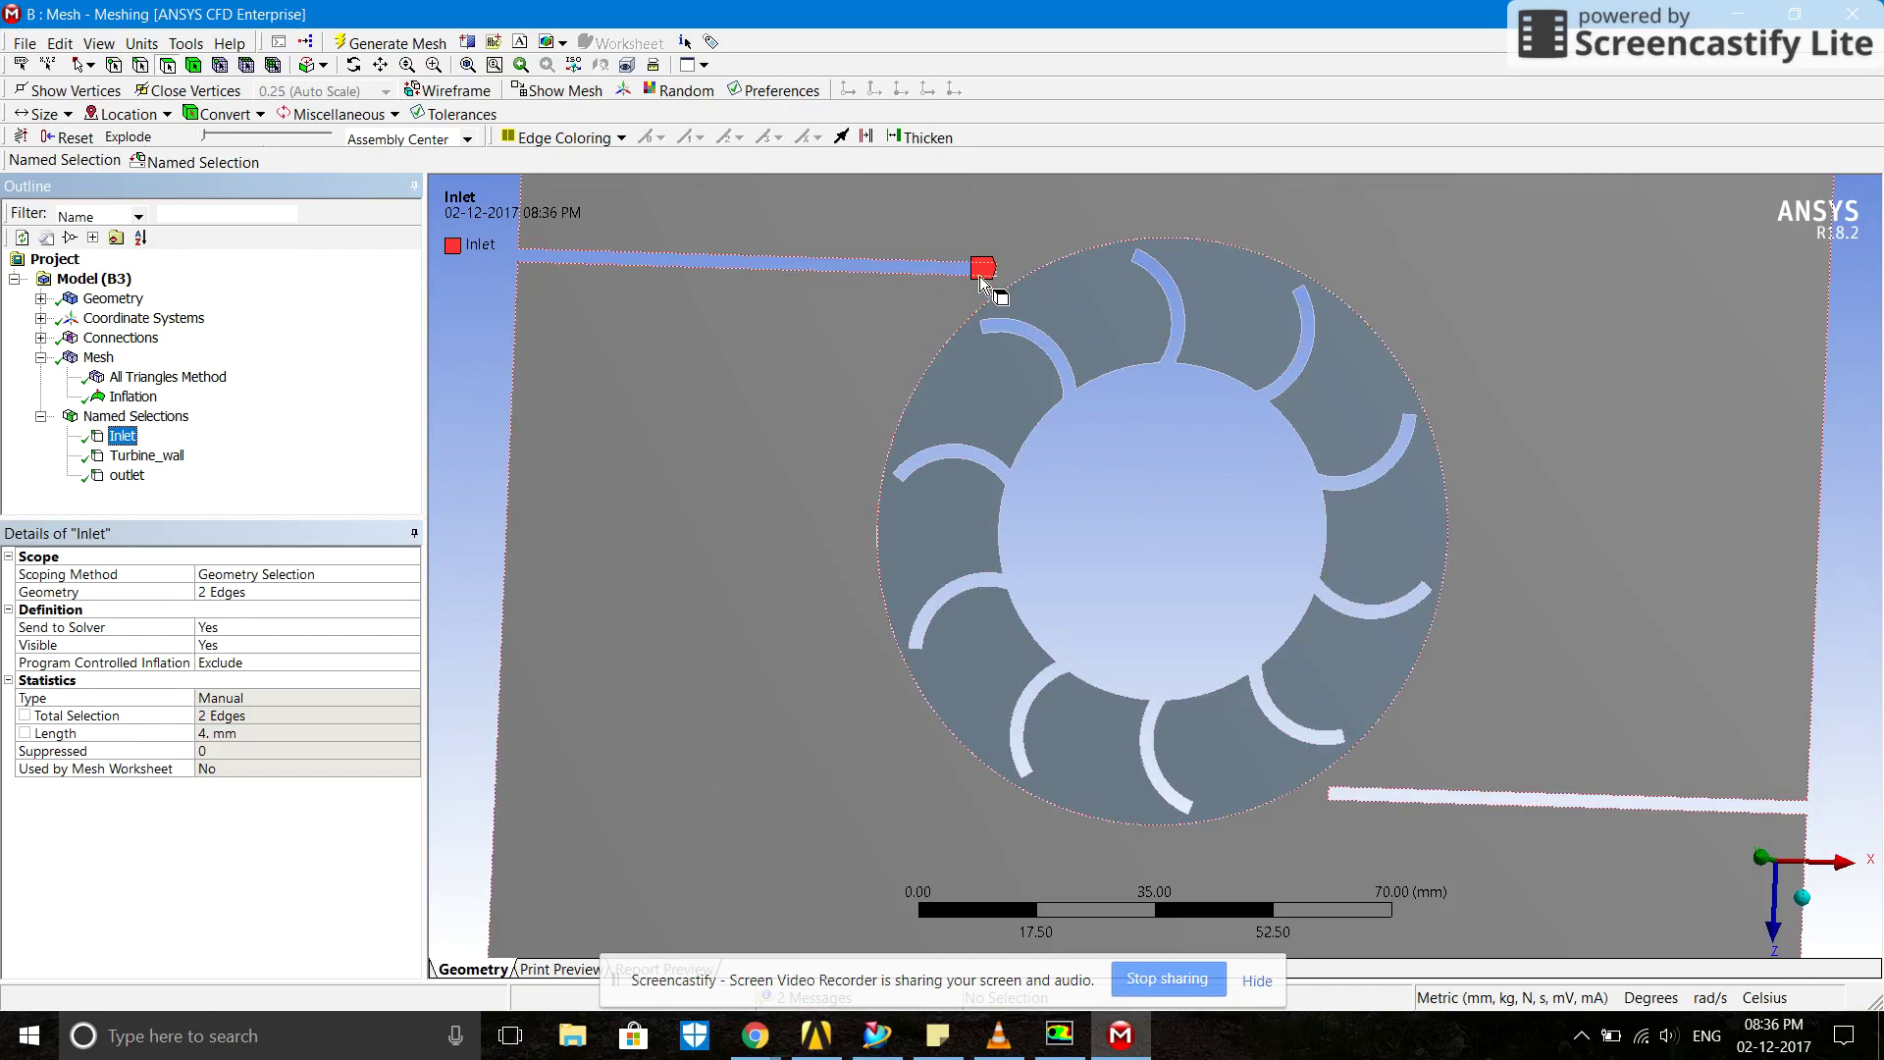
{"action": "left_click", "coordinate": [142, 457]}
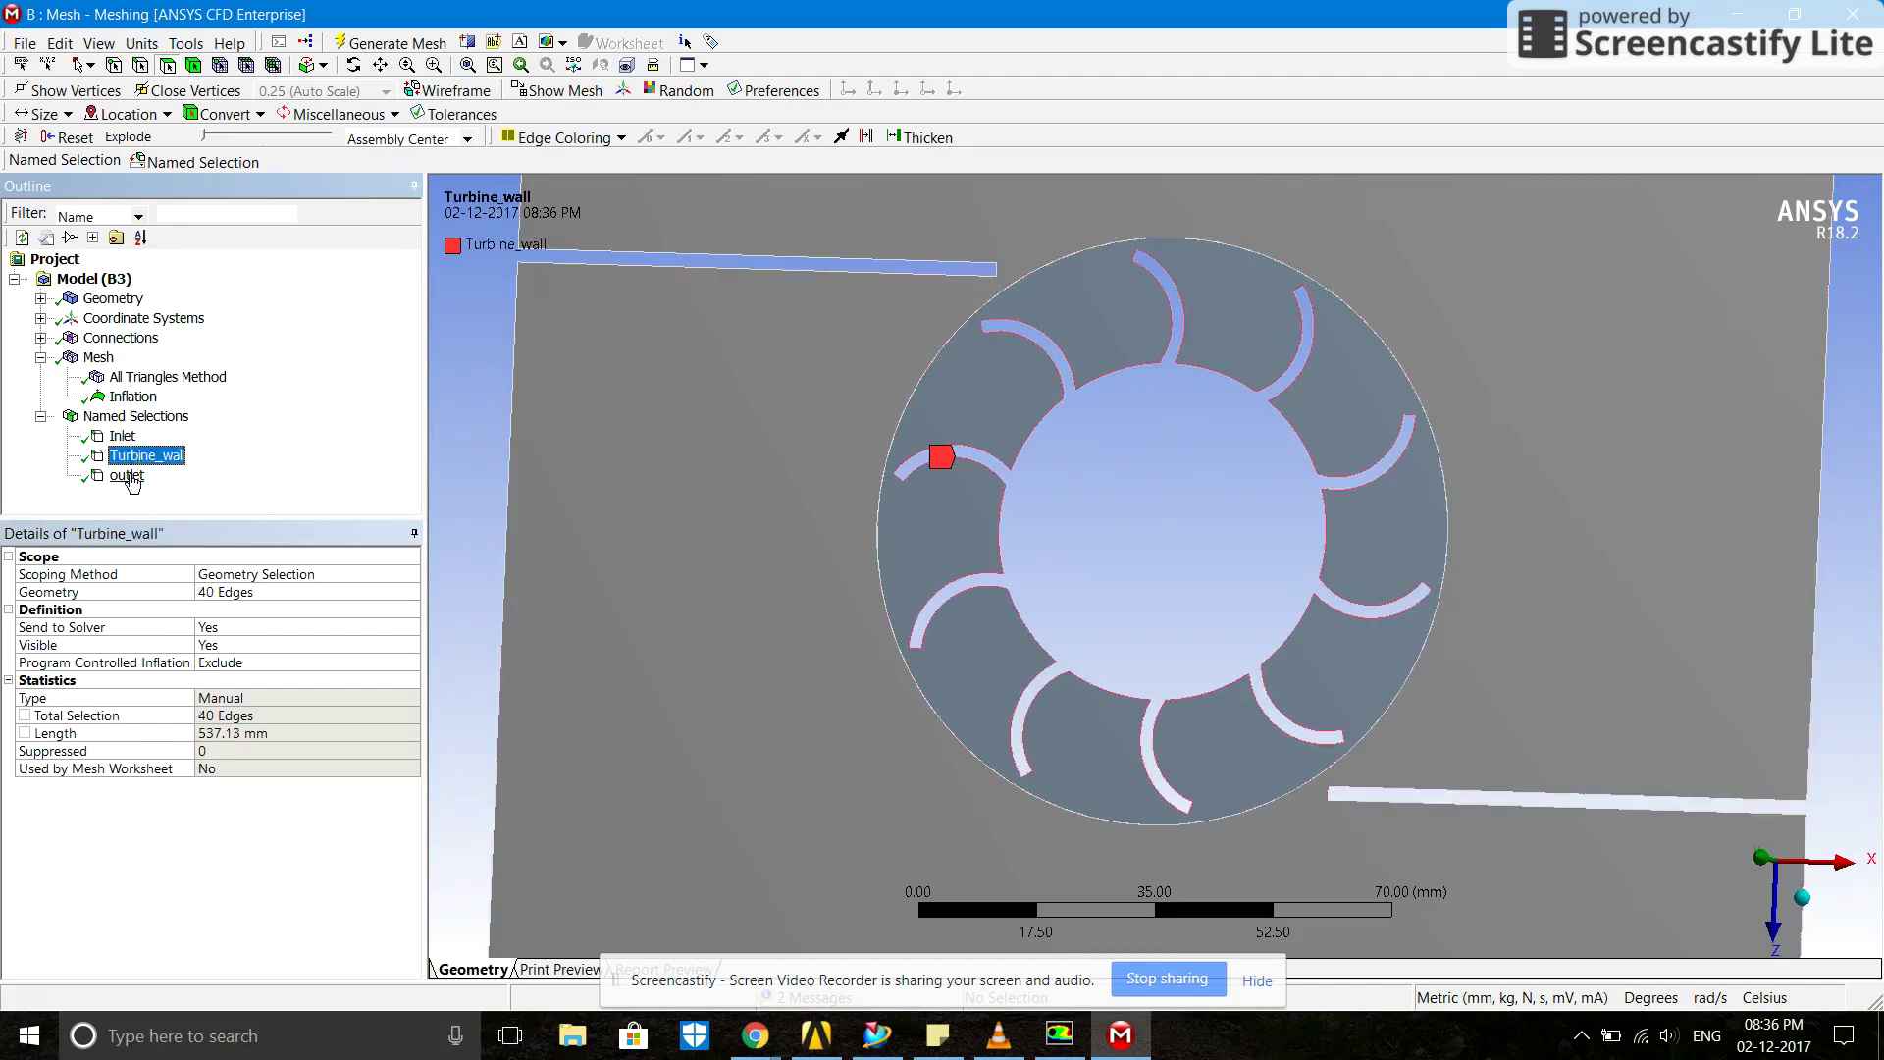
{"action": "left_click", "coordinate": [126, 475]}
{"action": "scroll", "coordinate": [464, 487], "scroll_direction": "down", "scroll_amount": 2}
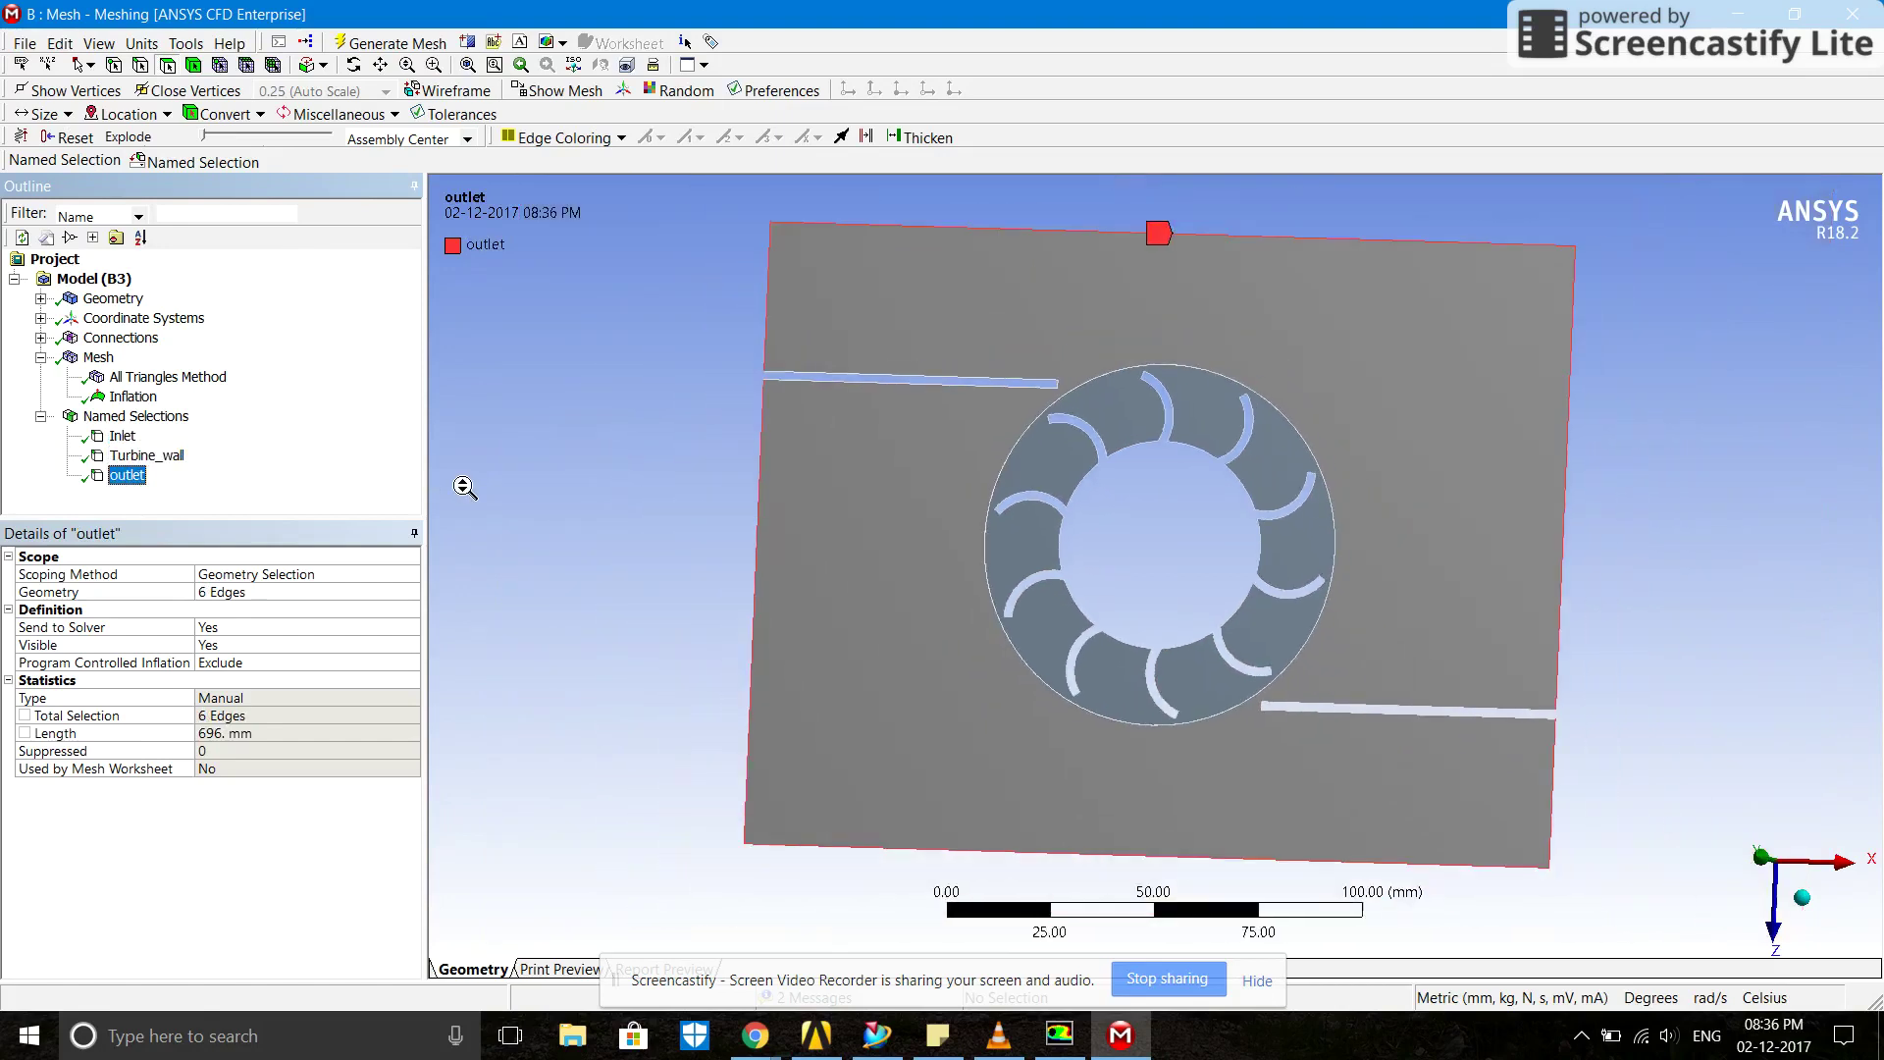
{"action": "scroll", "coordinate": [464, 488], "scroll_direction": "up", "scroll_amount": 2}
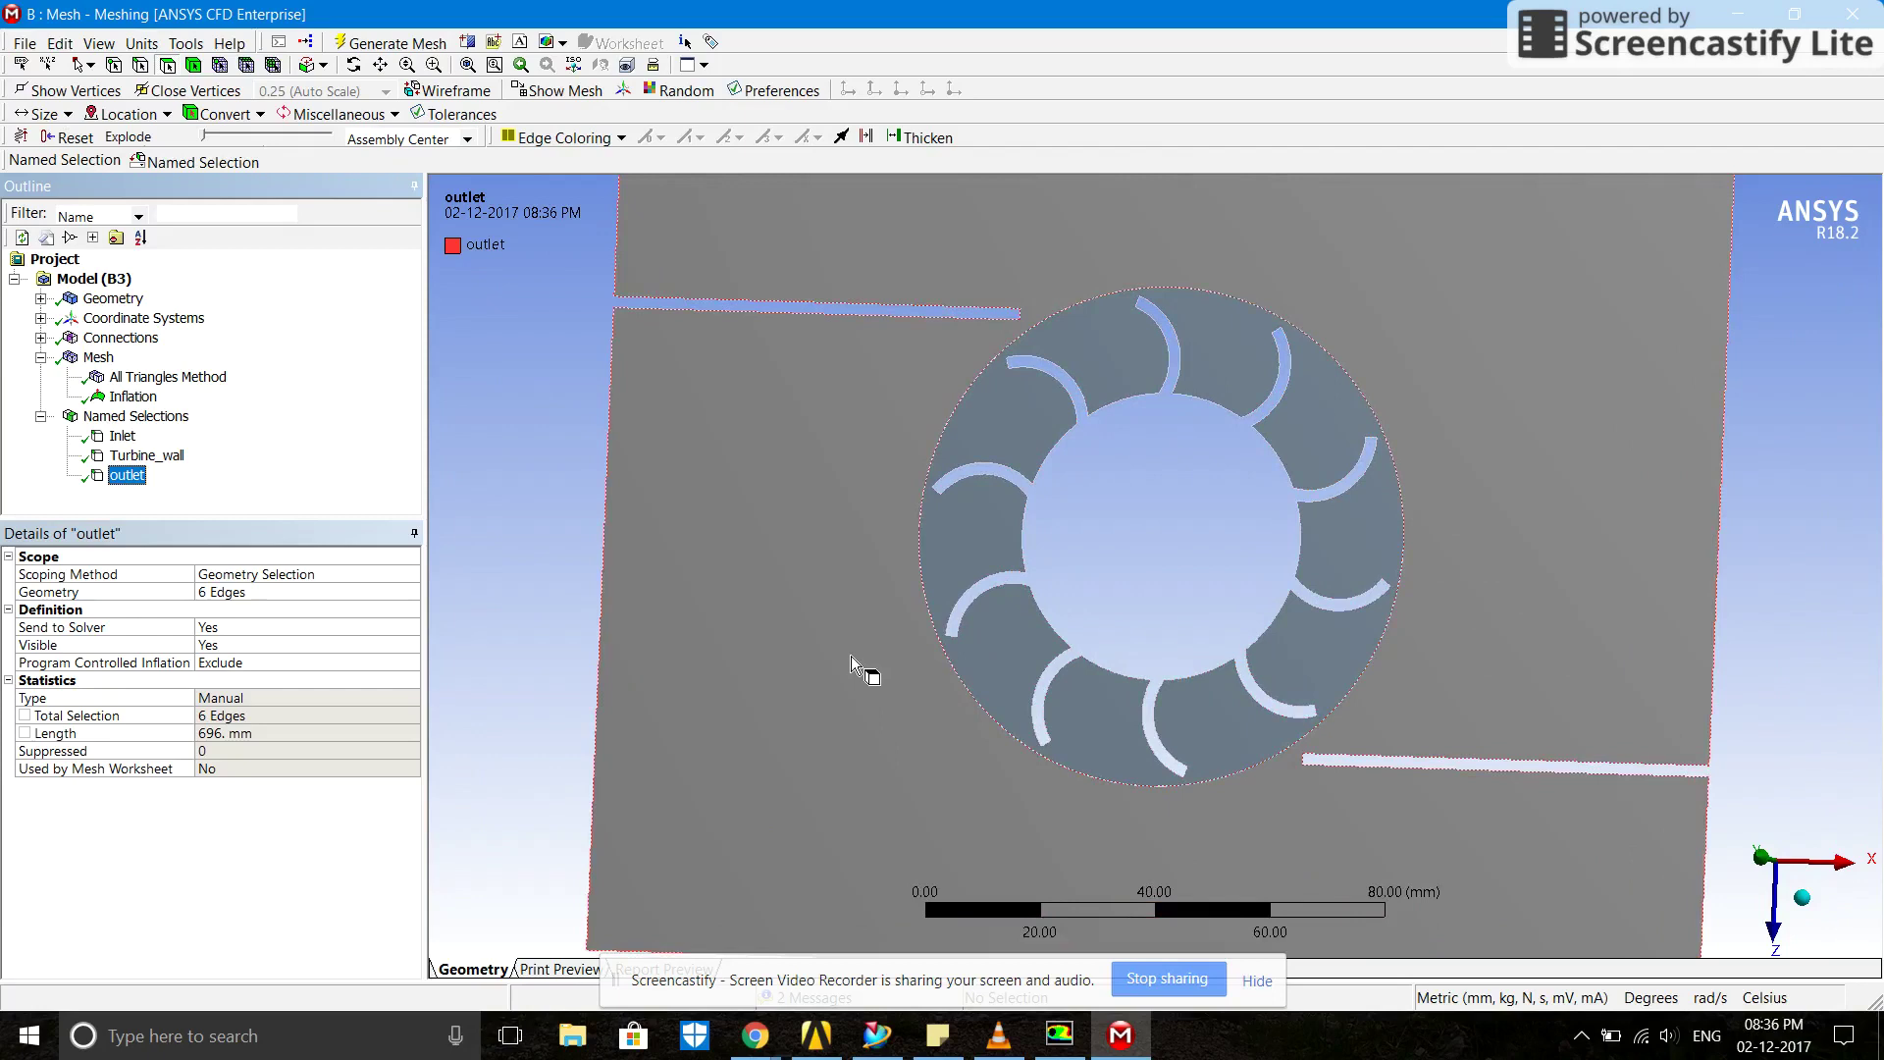
{"action": "left_click", "coordinate": [559, 551]}
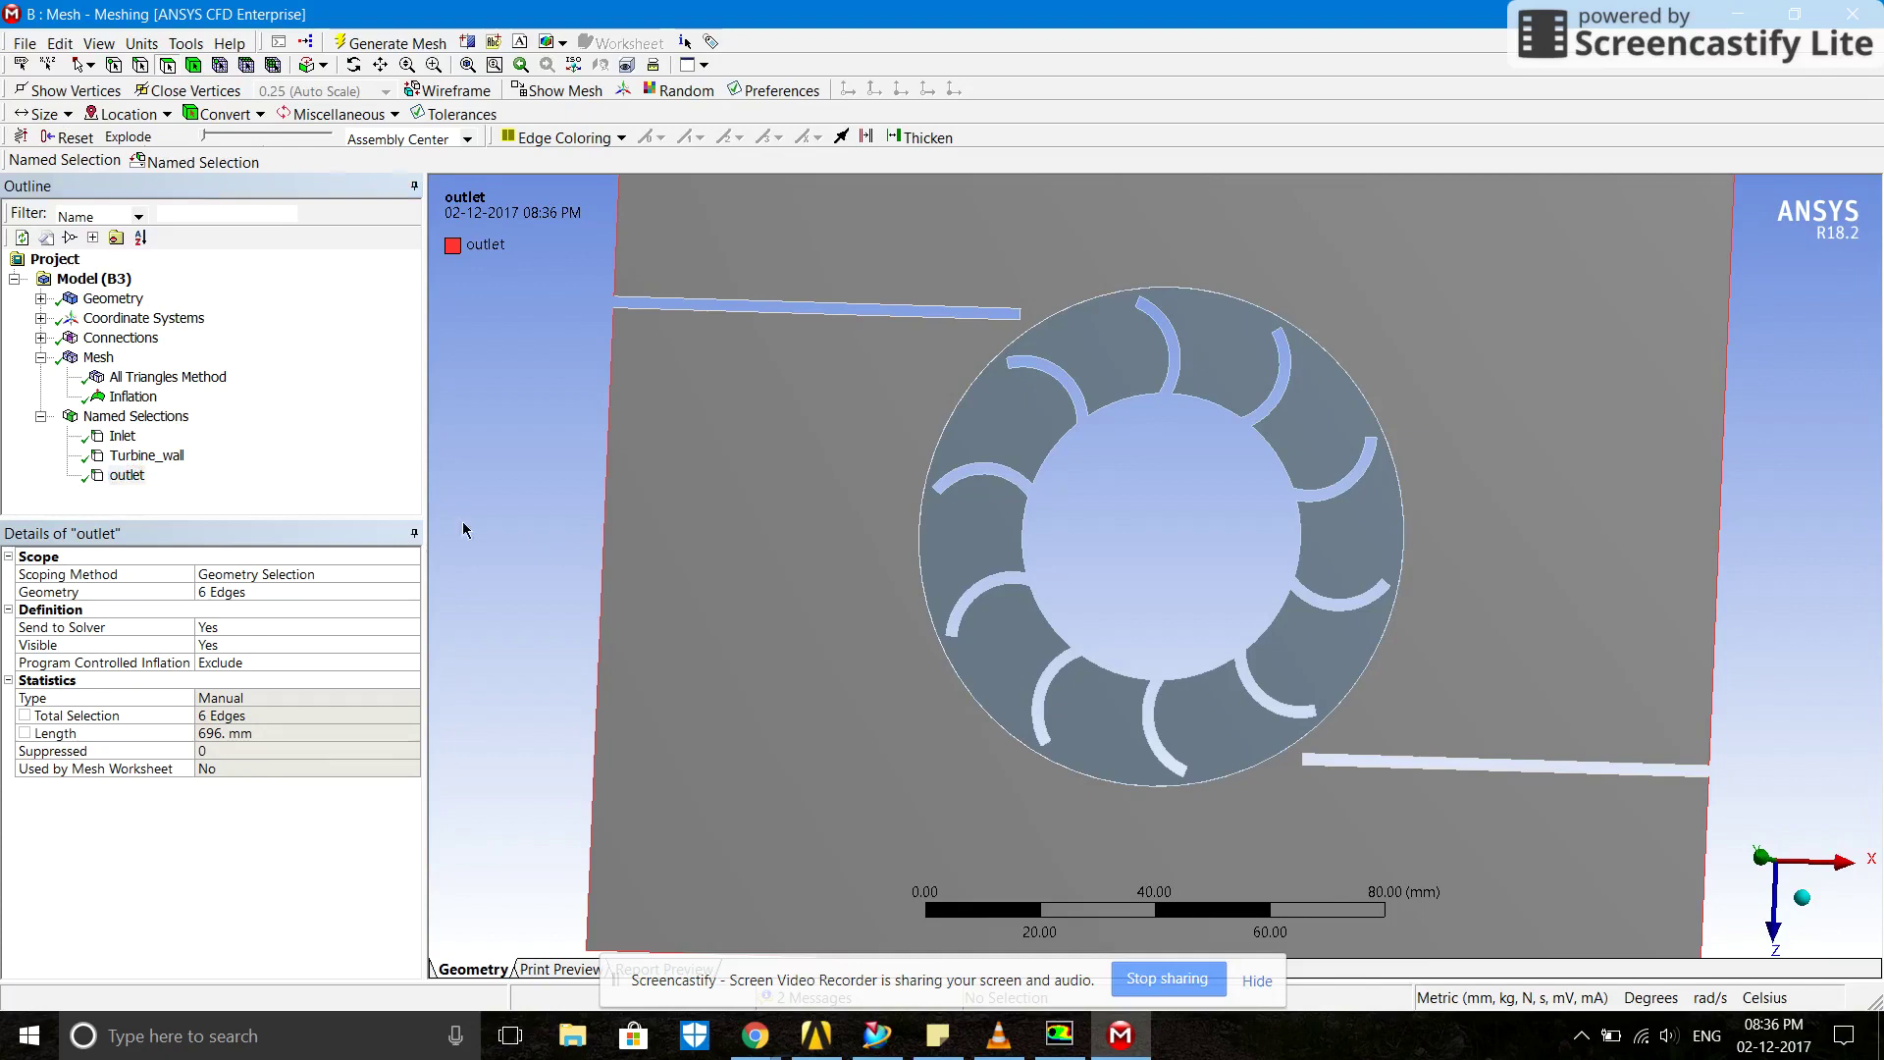
- Review the contact settings and the bonded contact between the Surrounding and Inner bodies, leaving the connections collapsed
{"action": "left_click", "coordinate": [40, 338]}
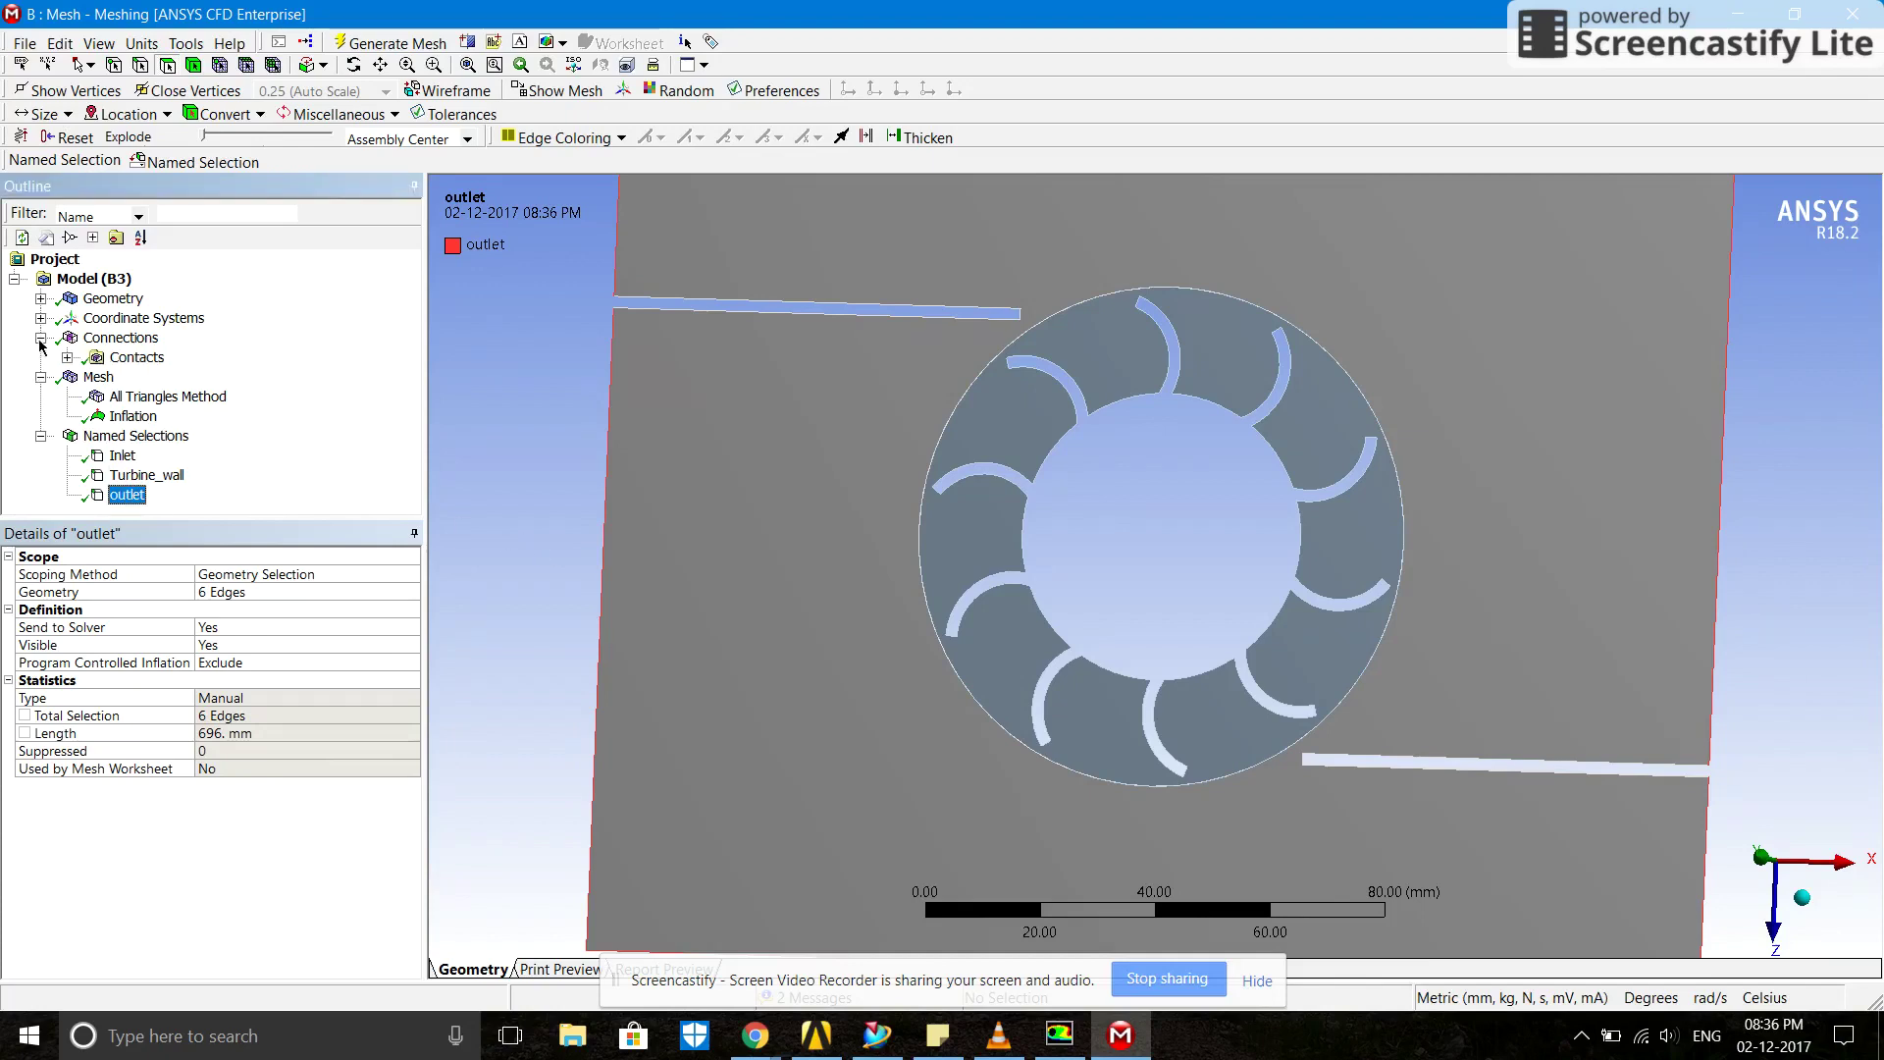
{"action": "left_click", "coordinate": [67, 357]}
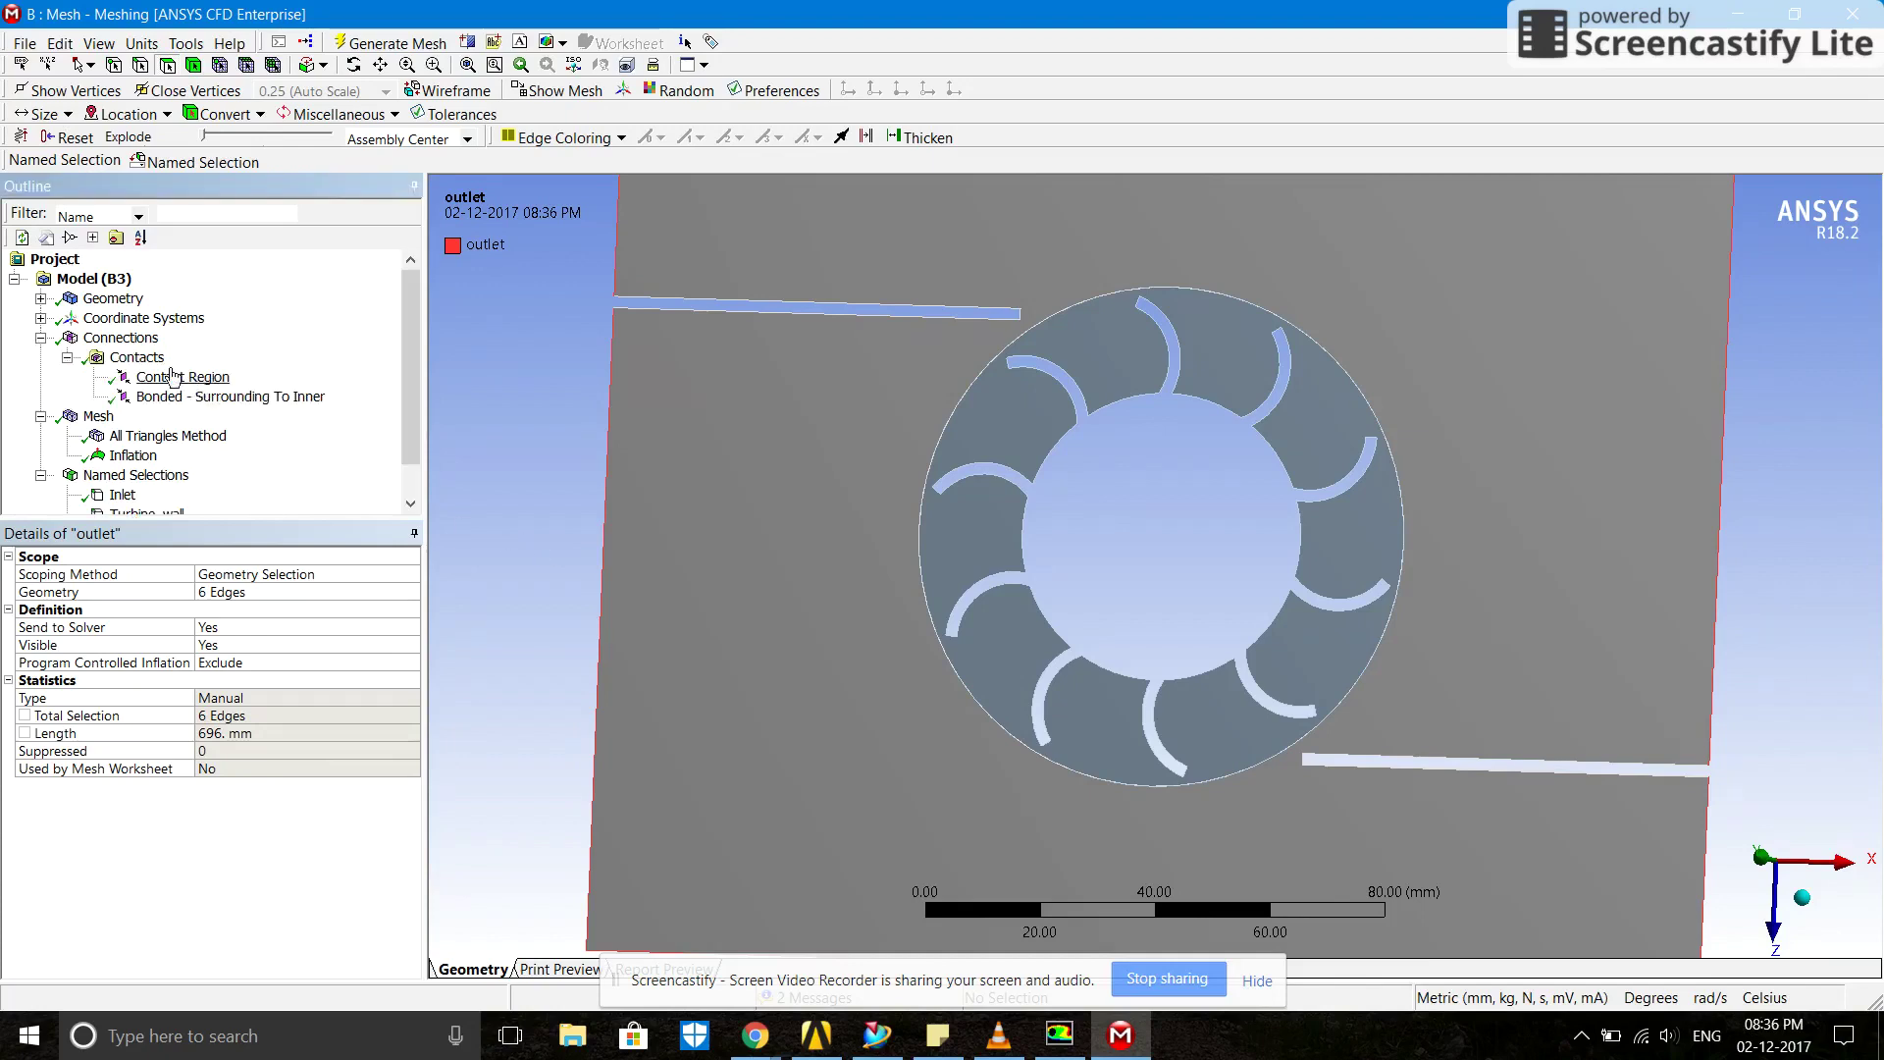
{"action": "left_click", "coordinate": [142, 359]}
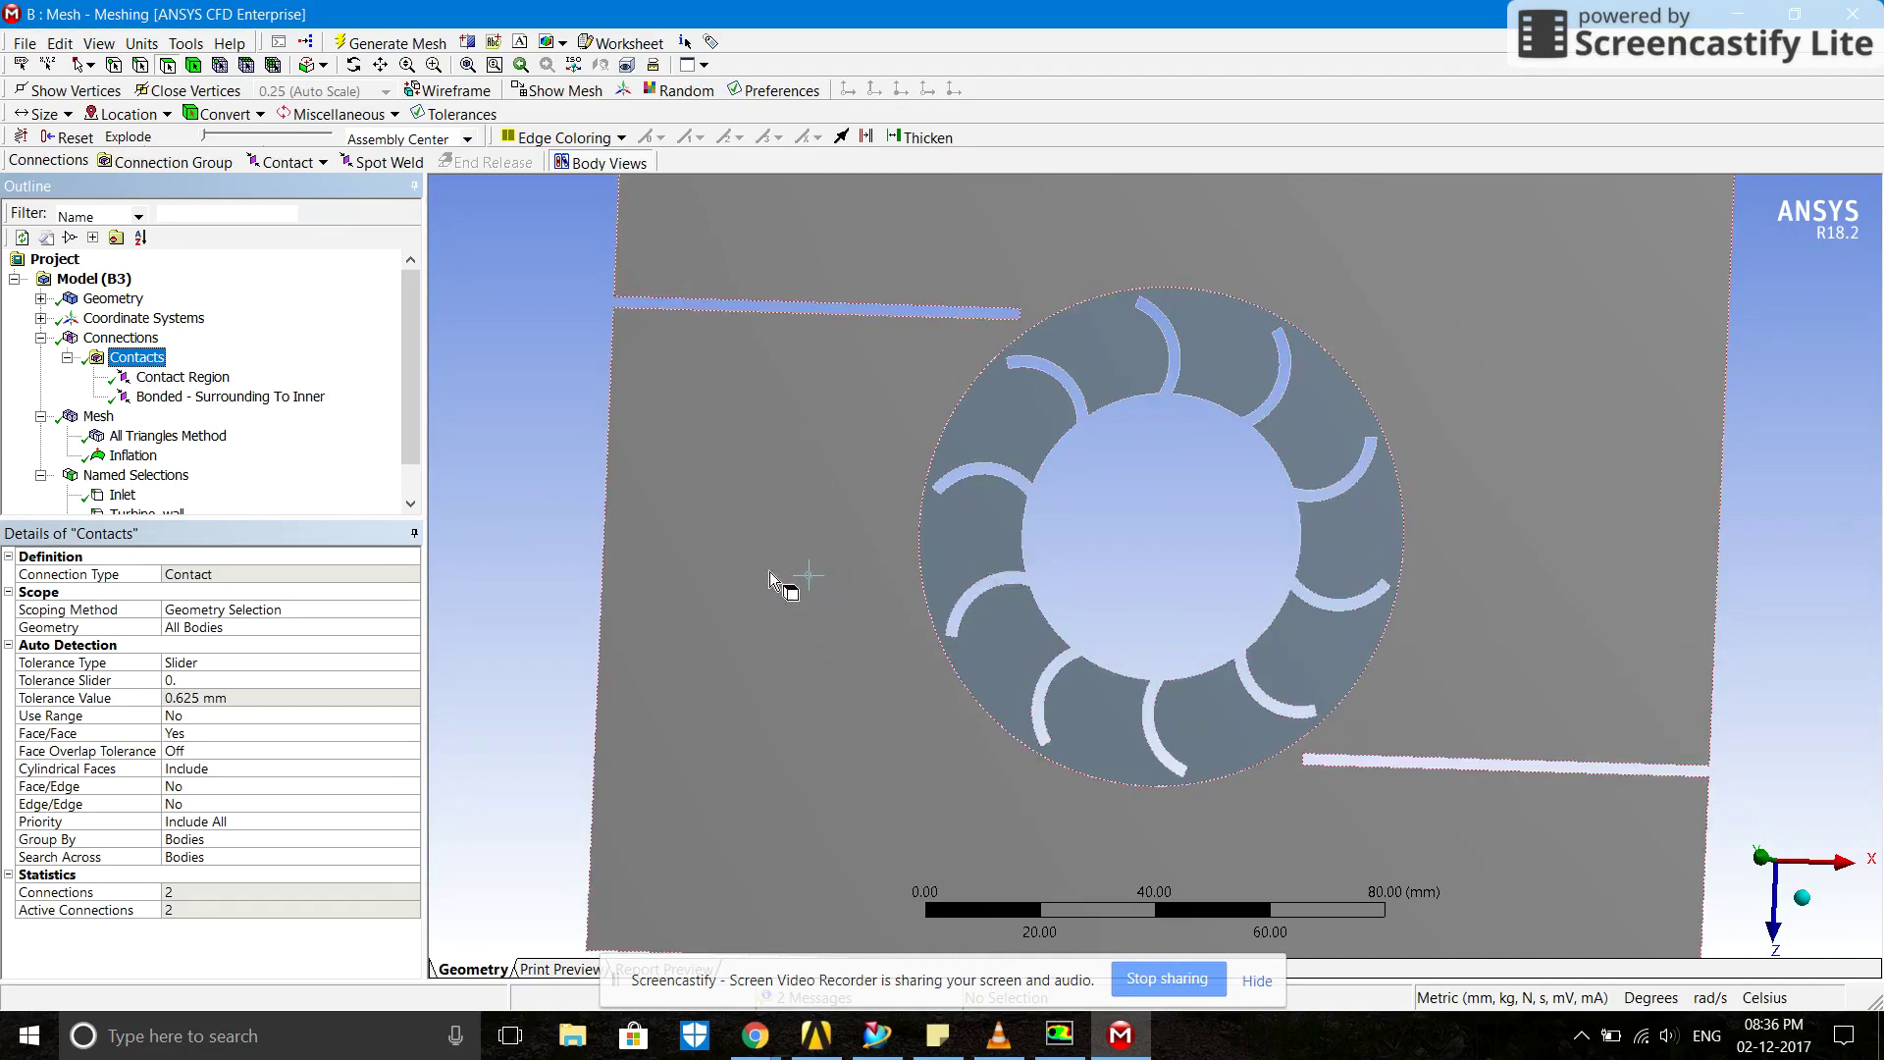
{"action": "left_click", "coordinate": [181, 398]}
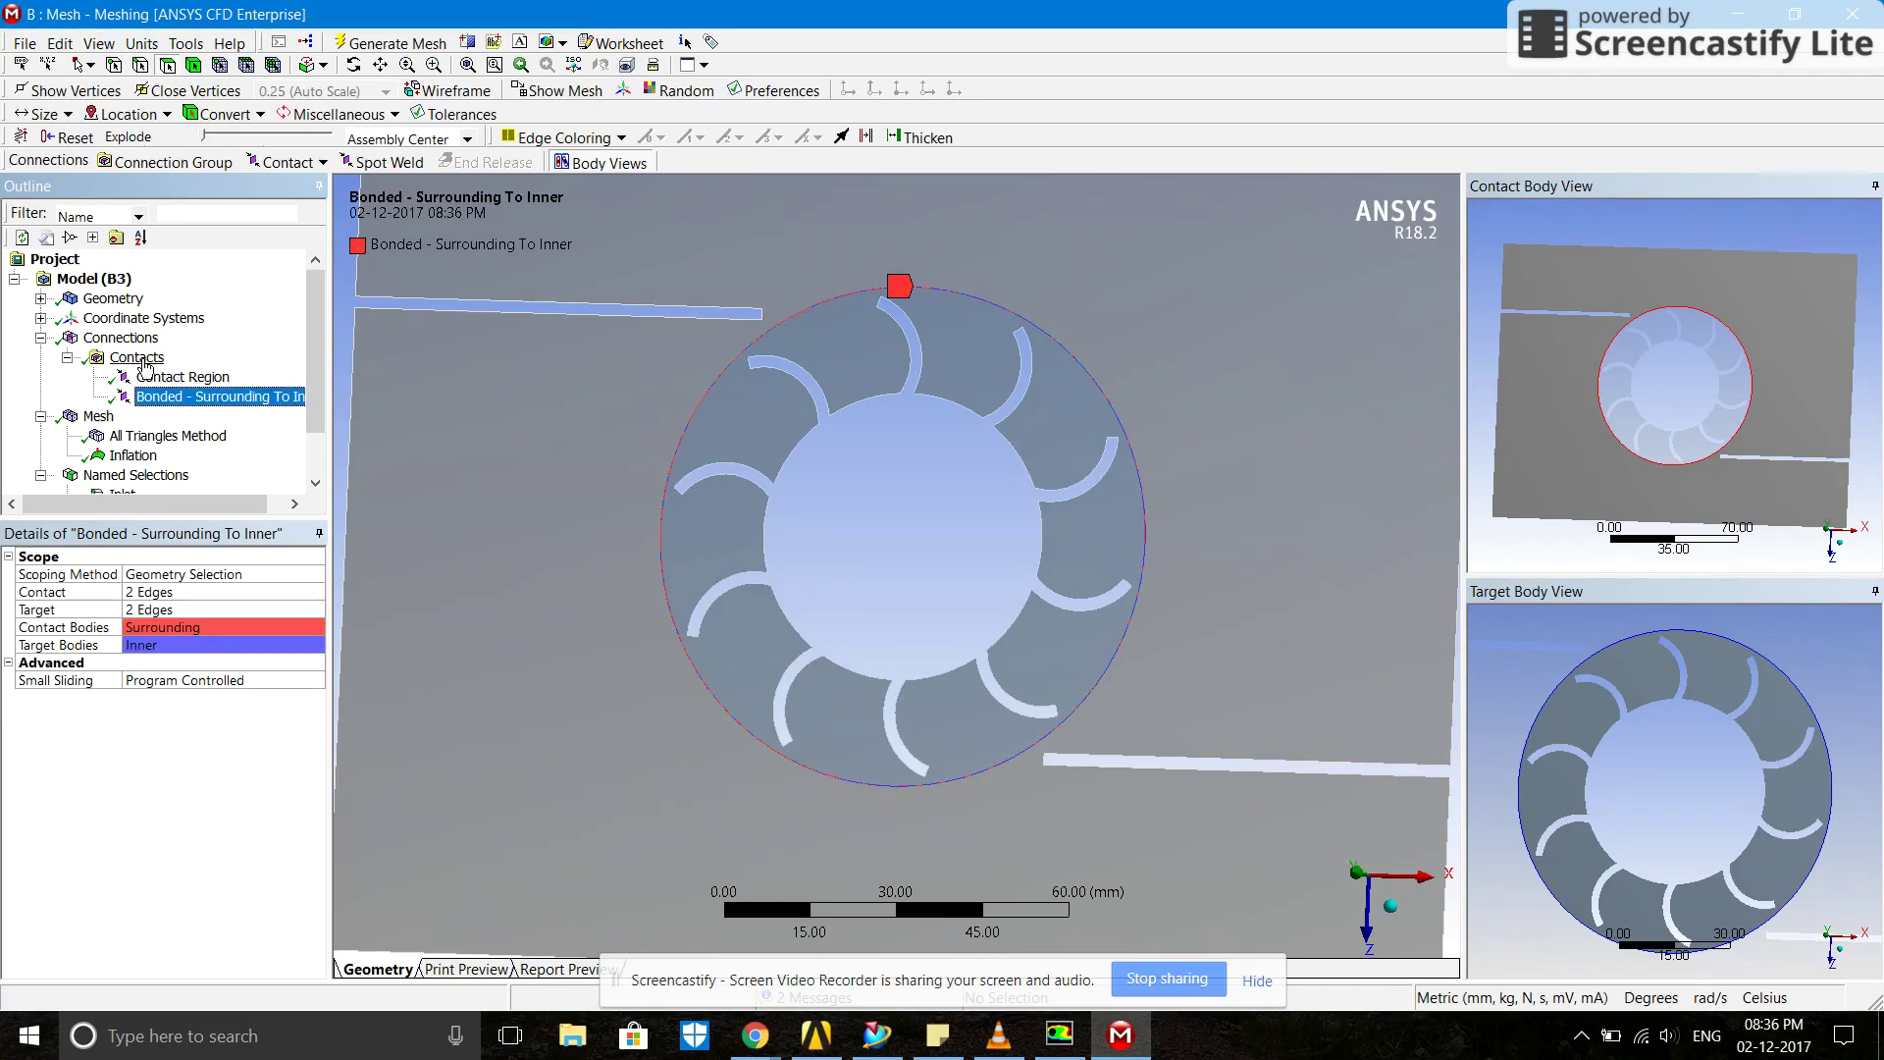
{"action": "left_click", "coordinate": [67, 357]}
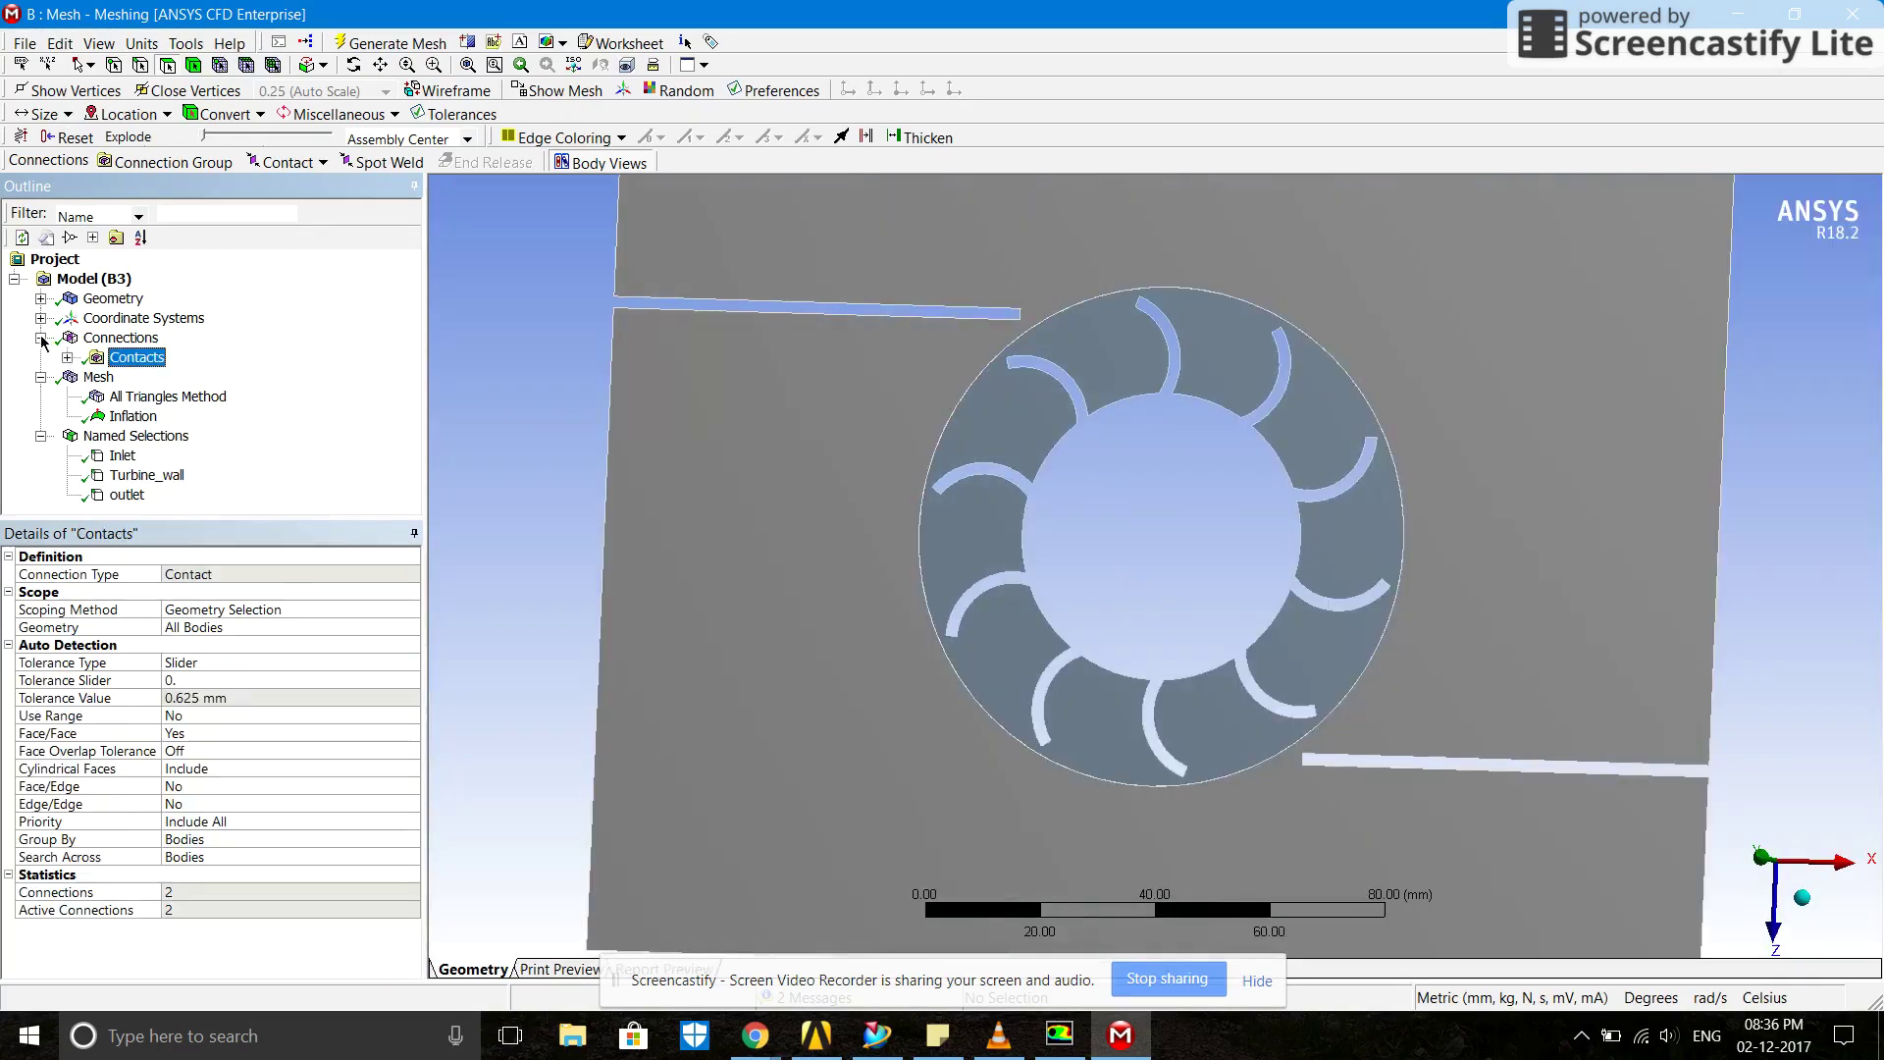
{"action": "left_click", "coordinate": [40, 338]}
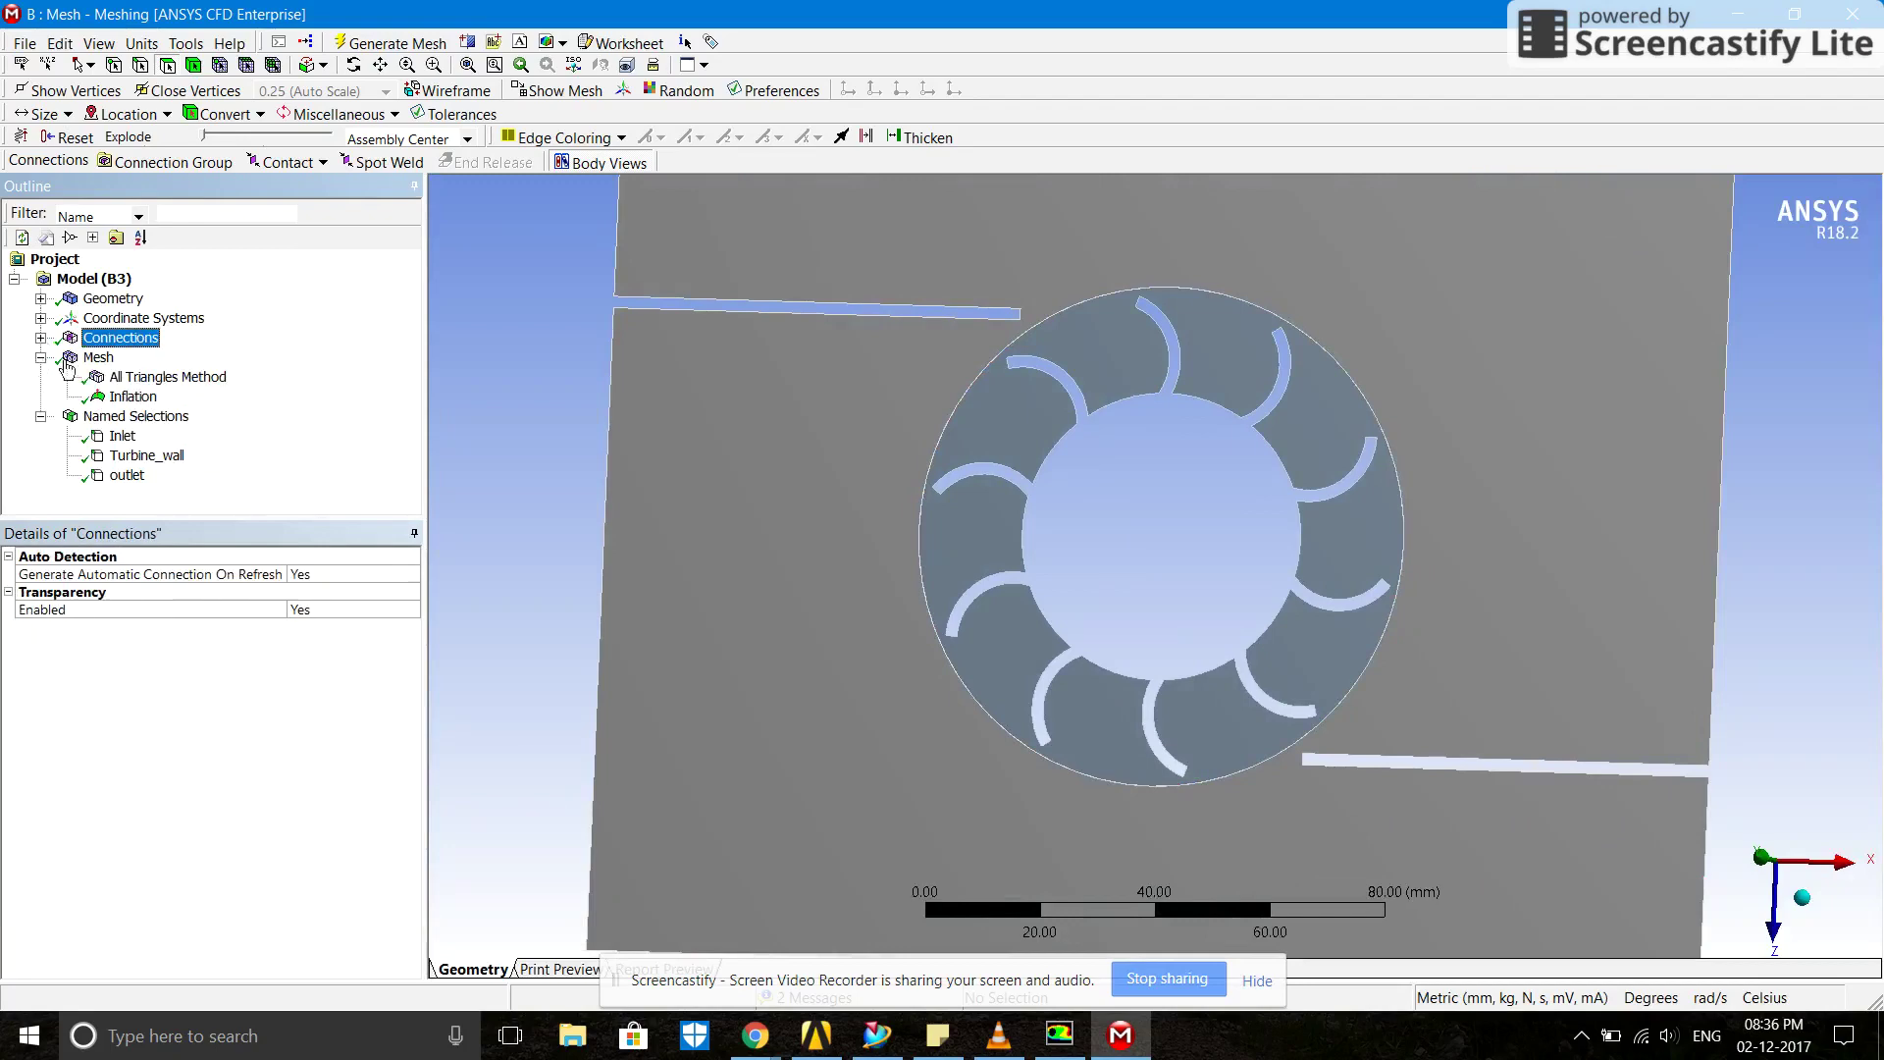
- Review the mesh's Inflation settings on the inner face and collapse the named selections
{"action": "left_click", "coordinate": [123, 377]}
{"action": "left_click", "coordinate": [123, 397]}
{"action": "left_click", "coordinate": [40, 415]}
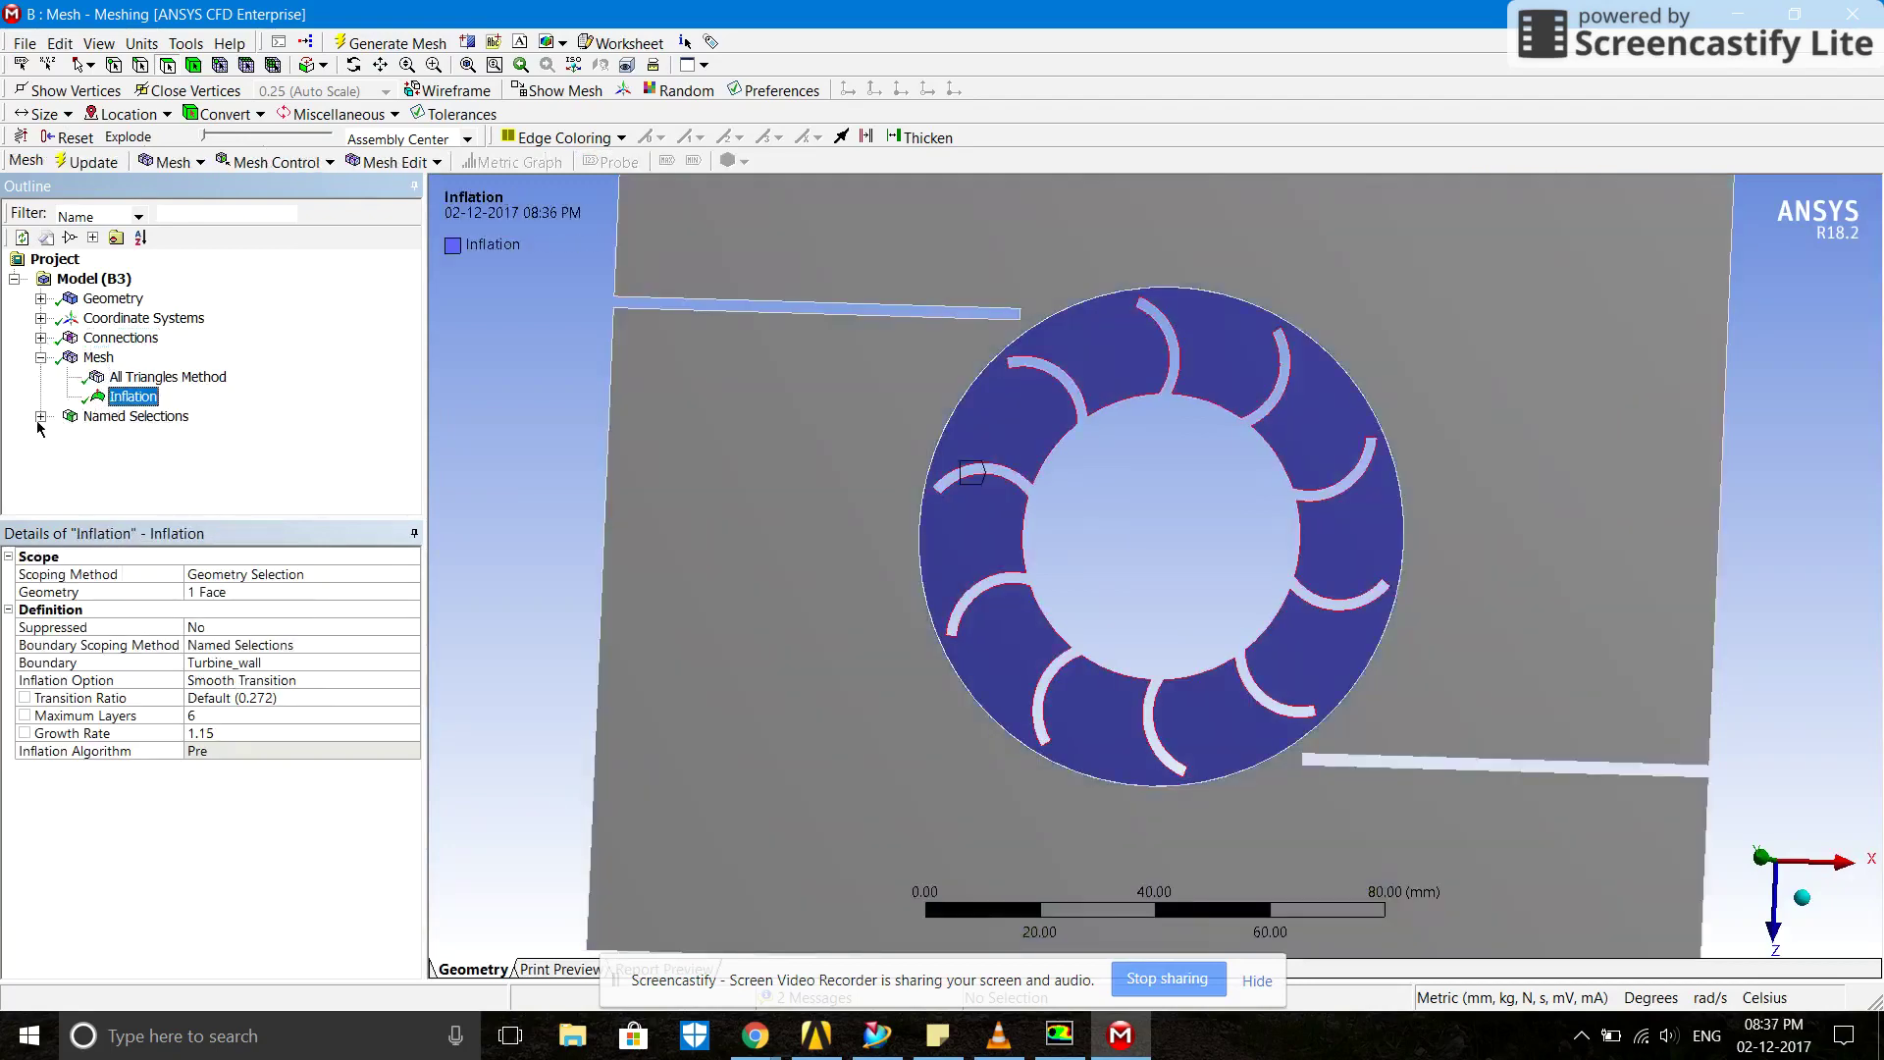
- Display the mesh and examine its global sizing settings
{"action": "left_click", "coordinate": [97, 357]}
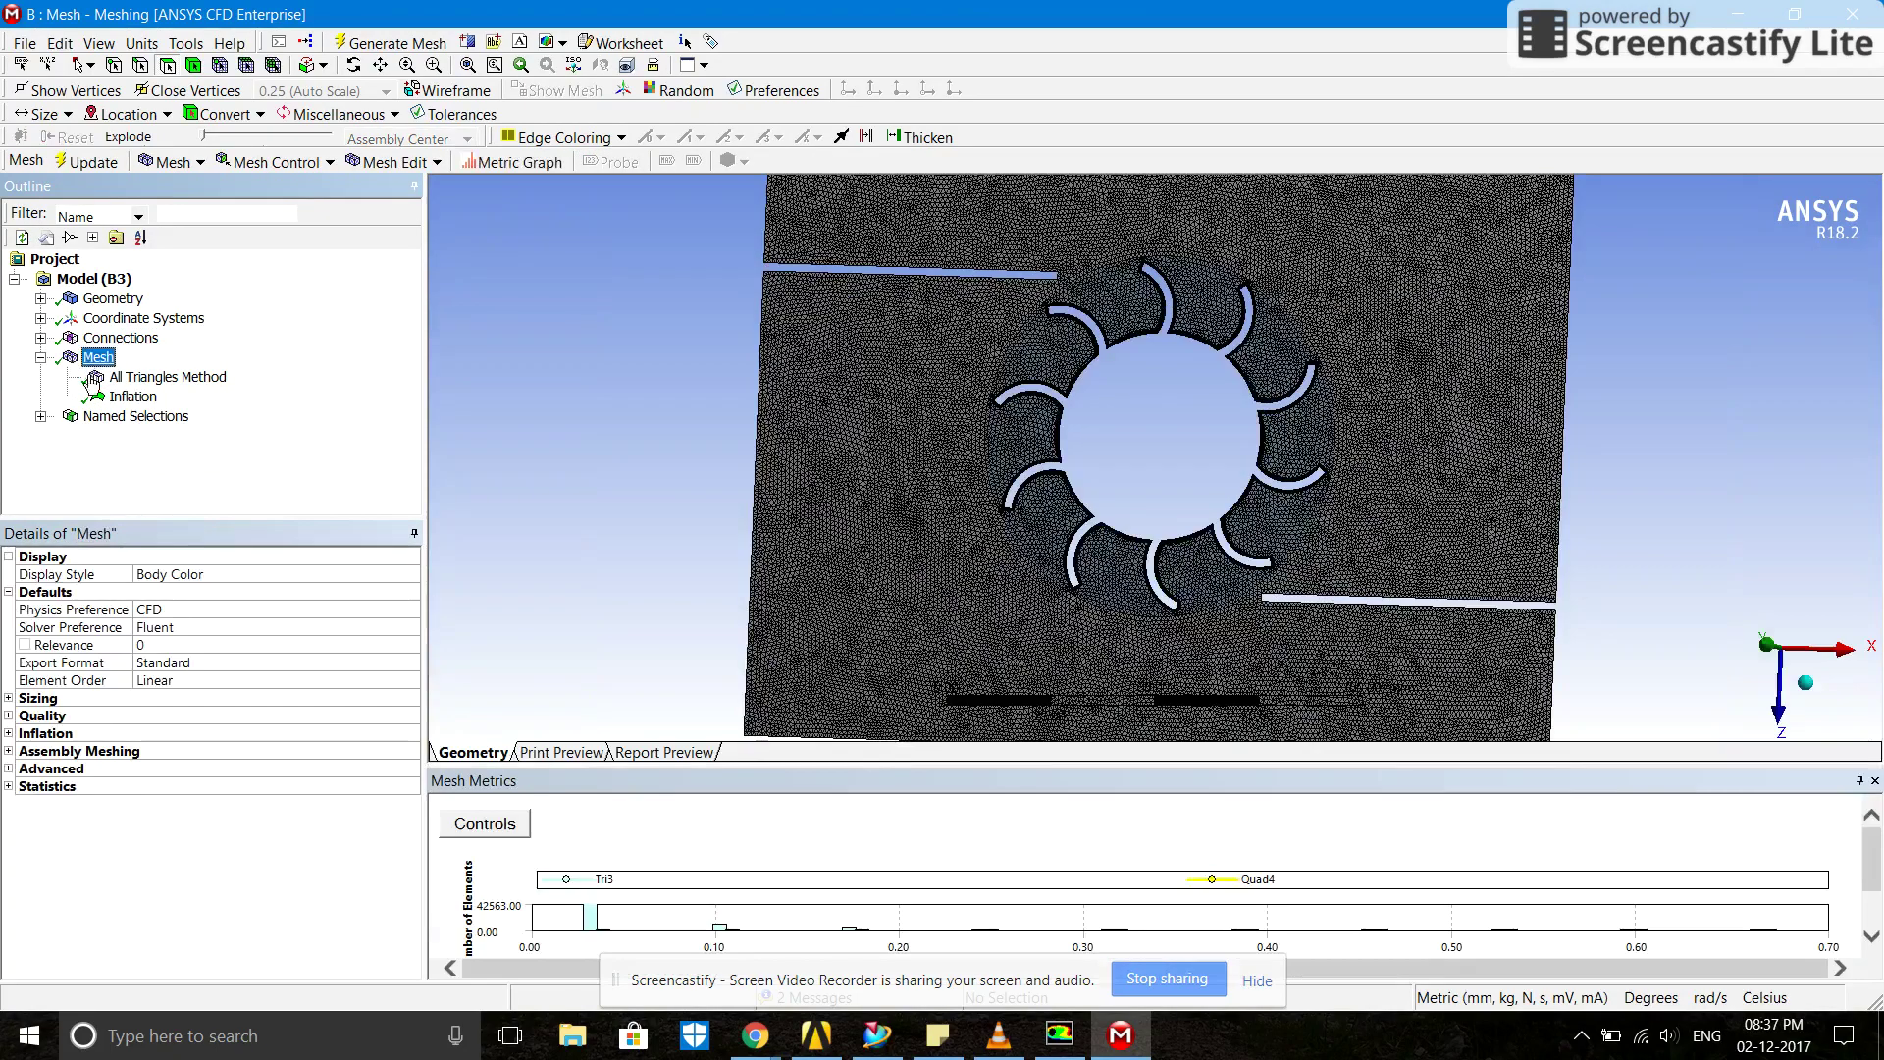
{"action": "left_click", "coordinate": [8, 699]}
{"action": "scroll", "coordinate": [145, 730], "scroll_direction": "down", "scroll_amount": 2}
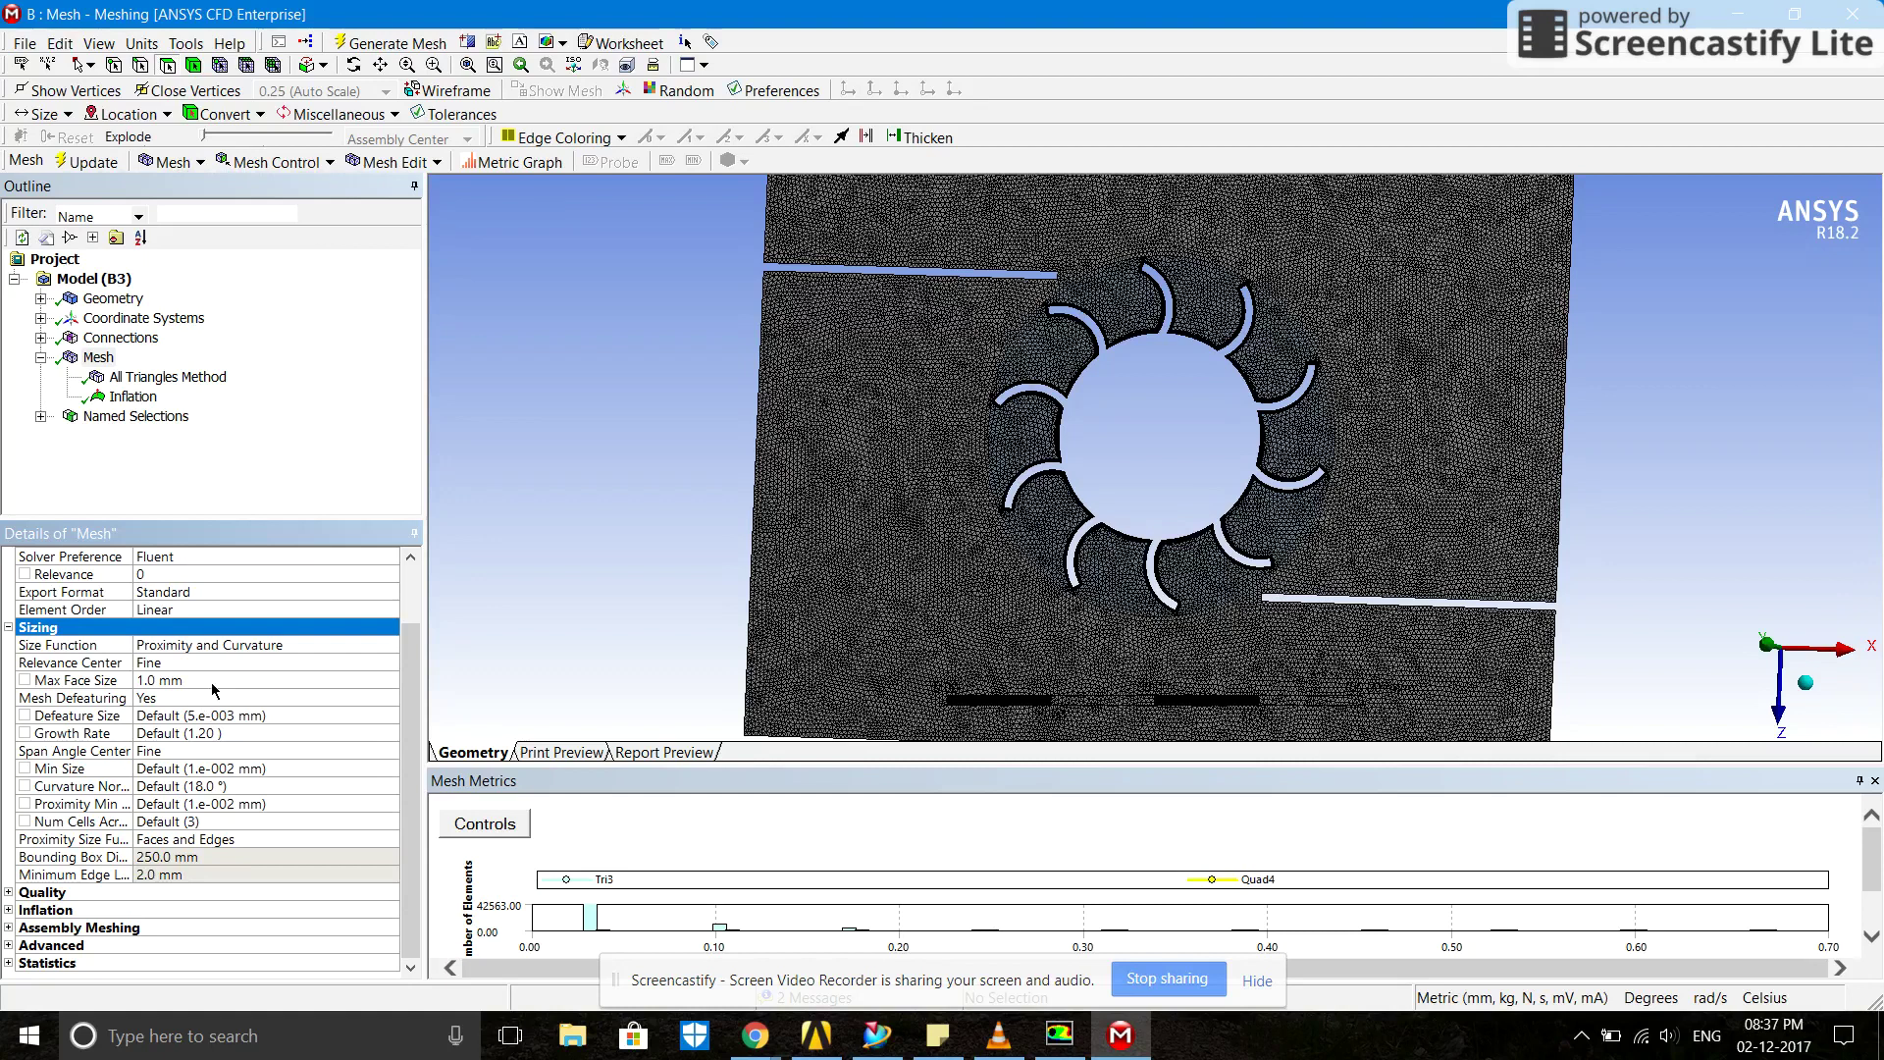
- Examine the mesh quality settings and the skewness minimum, maximum and average, with the mesh metrics chart enlarged
{"action": "left_click", "coordinate": [9, 892]}
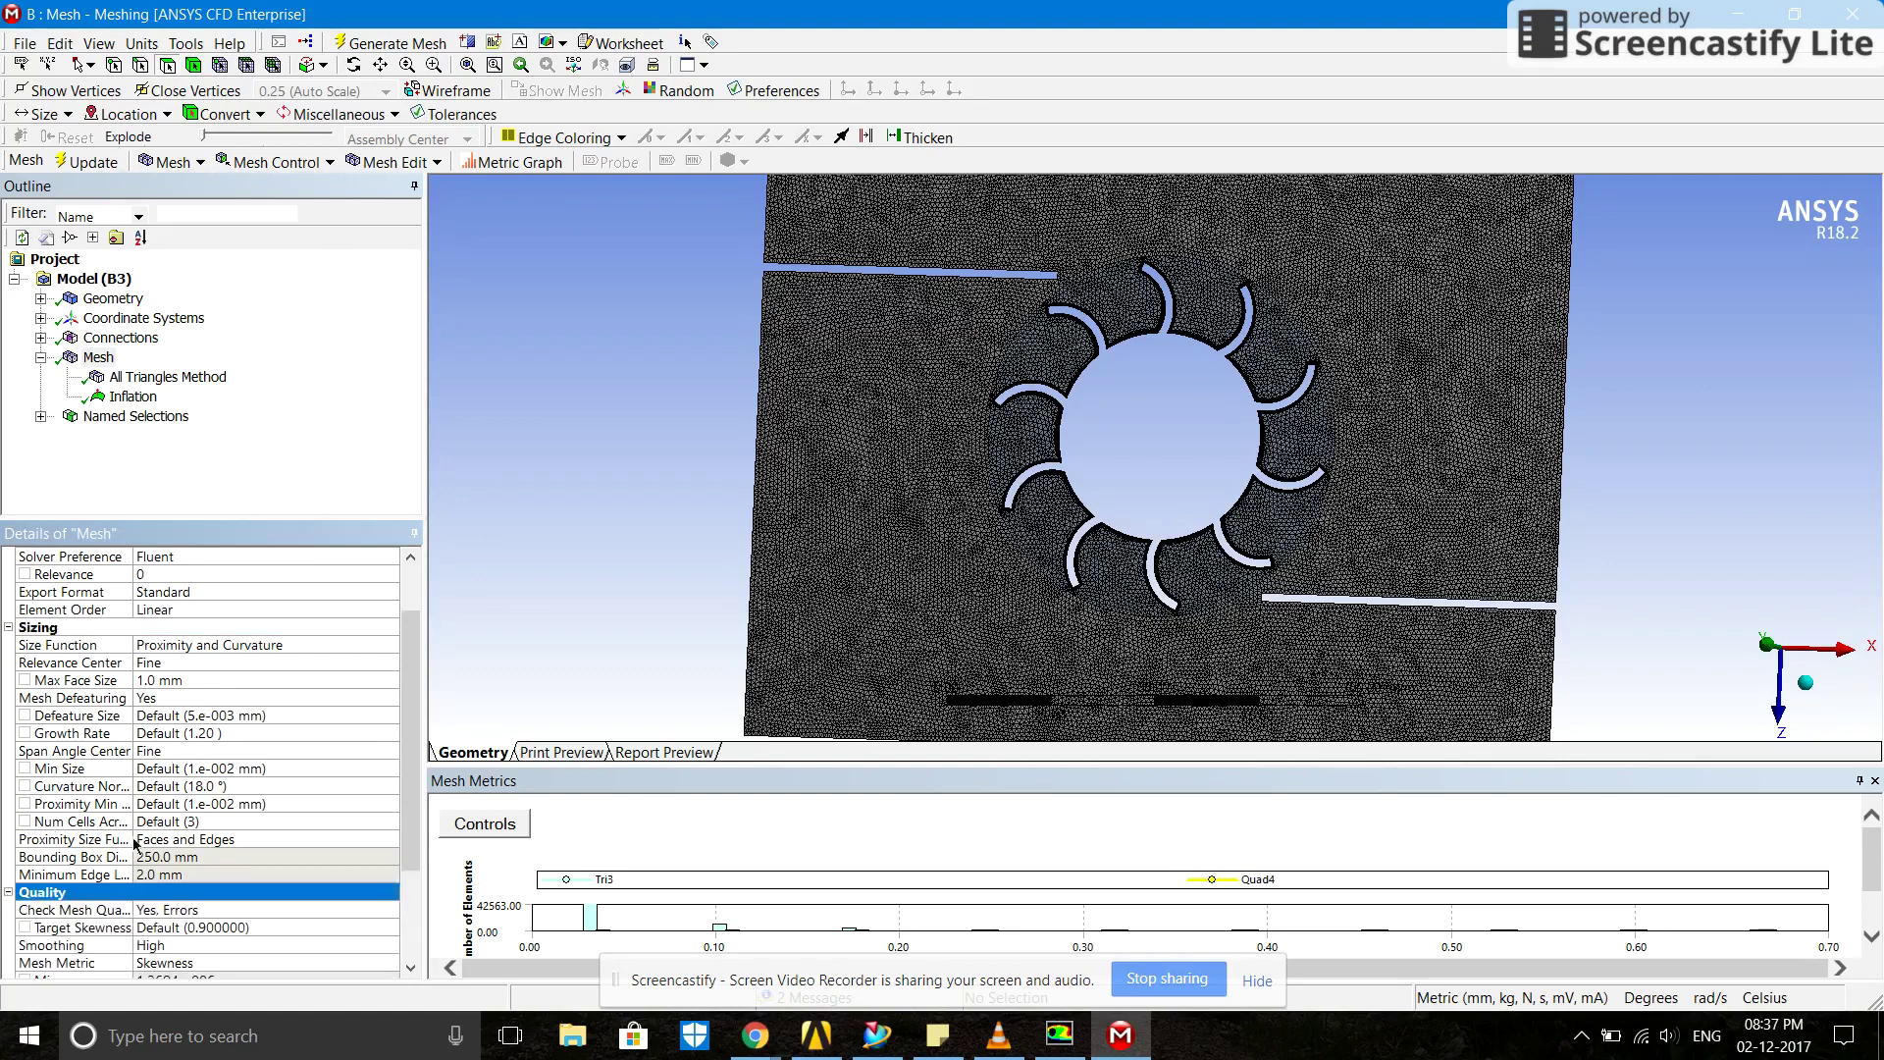
{"action": "scroll", "coordinate": [118, 849], "scroll_direction": "down", "scroll_amount": 3}
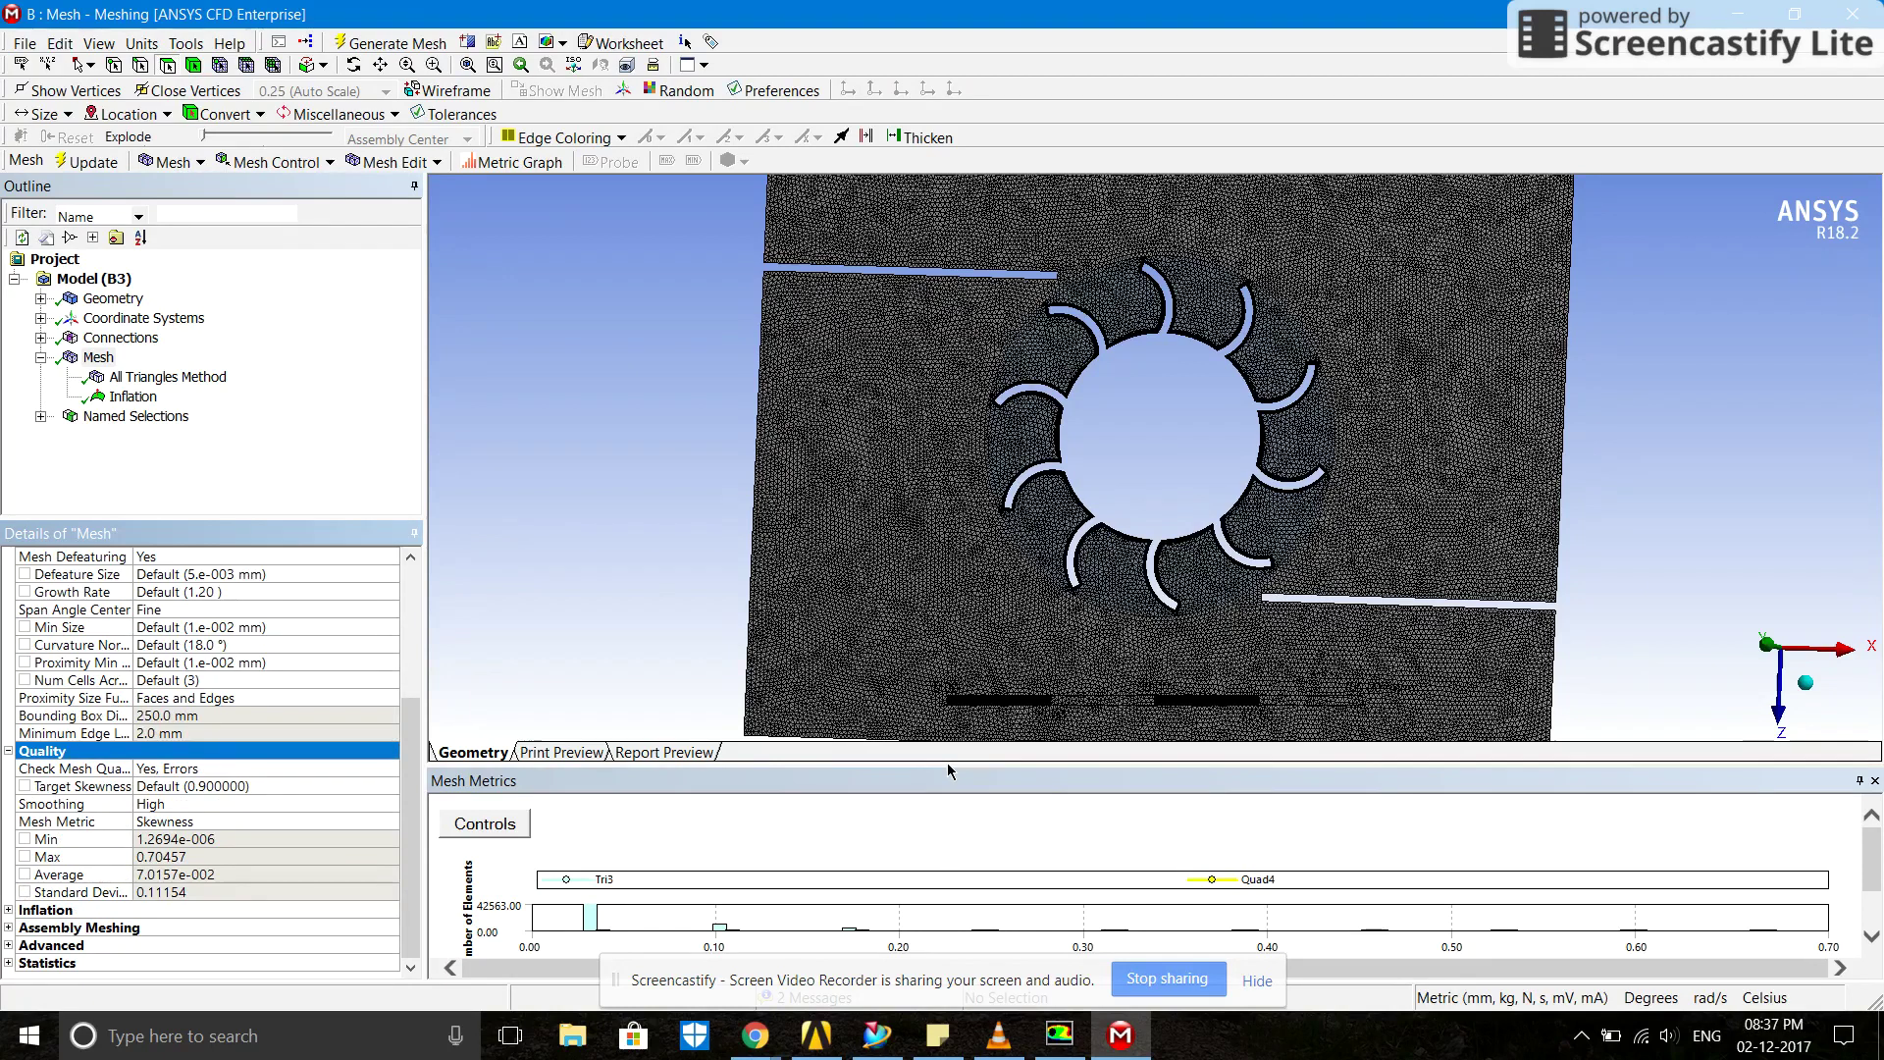
{"action": "left_click_drag", "start_coordinate": [946, 763], "coordinate": [946, 700]}
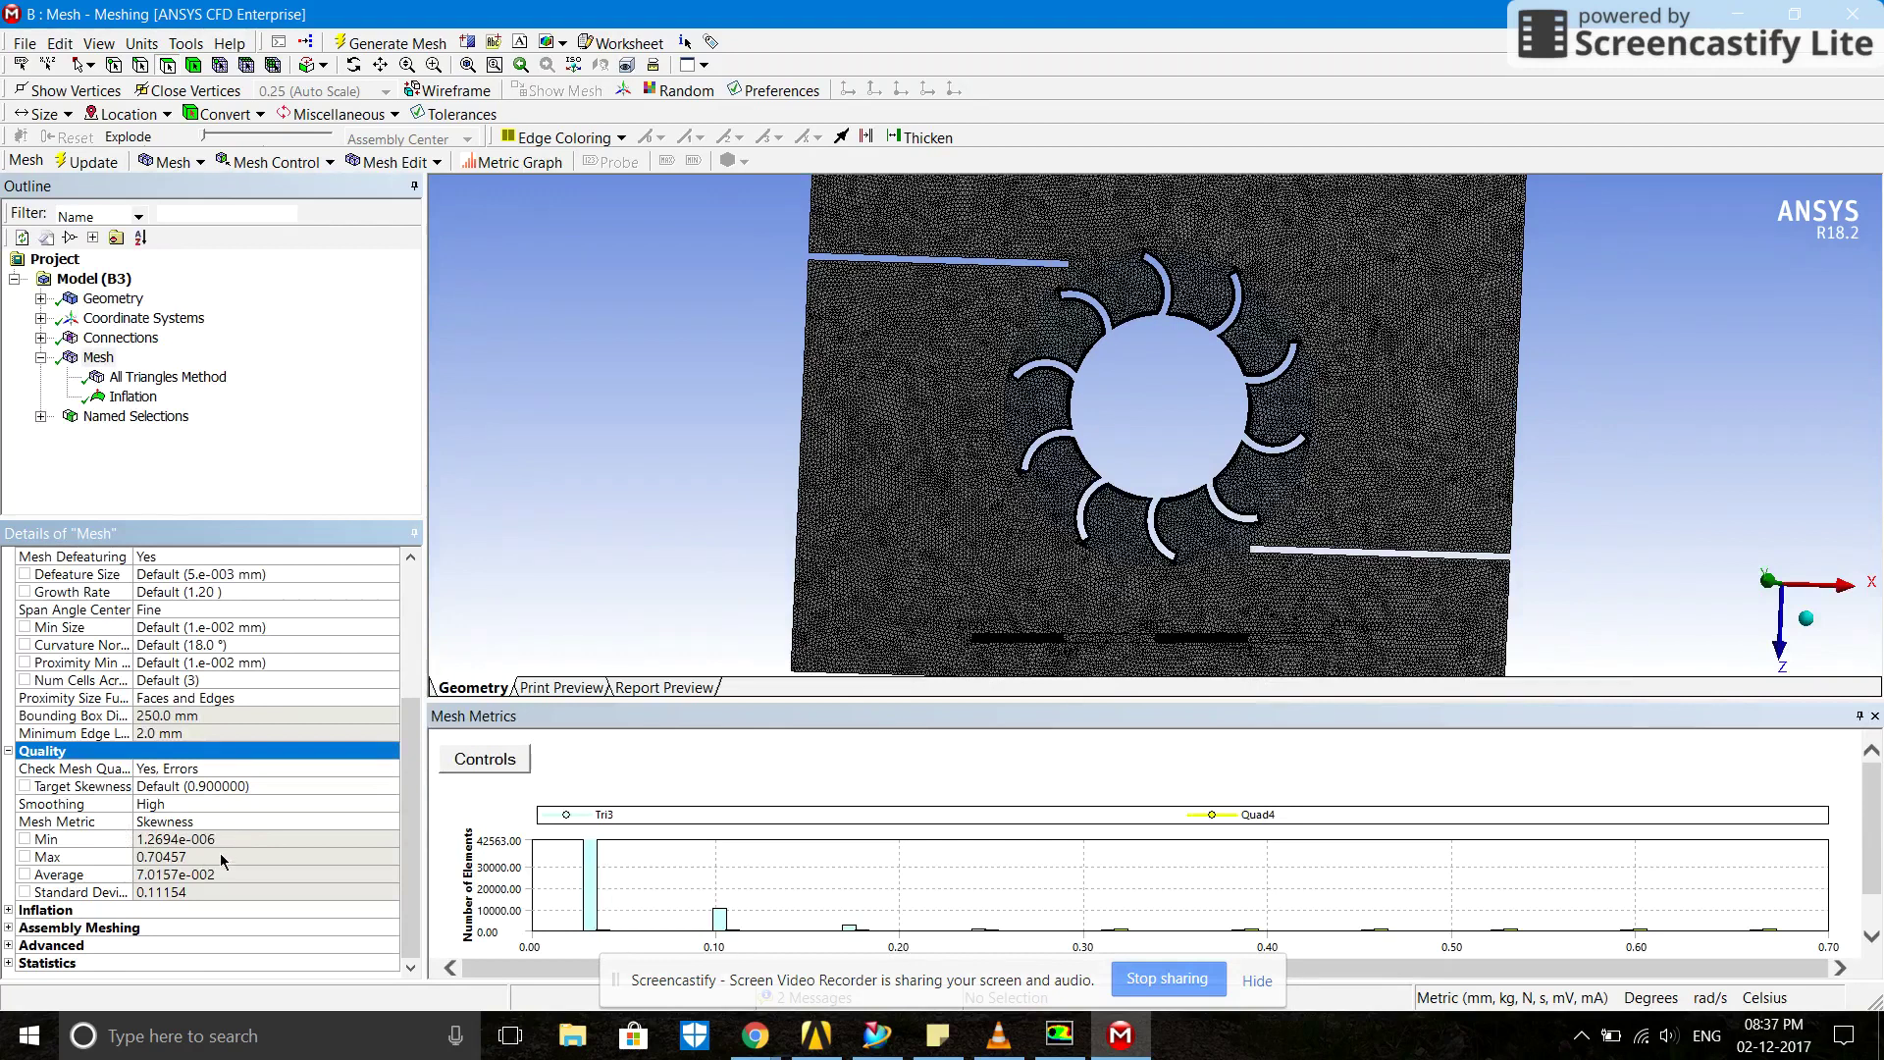
{"action": "left_click", "coordinate": [159, 857]}
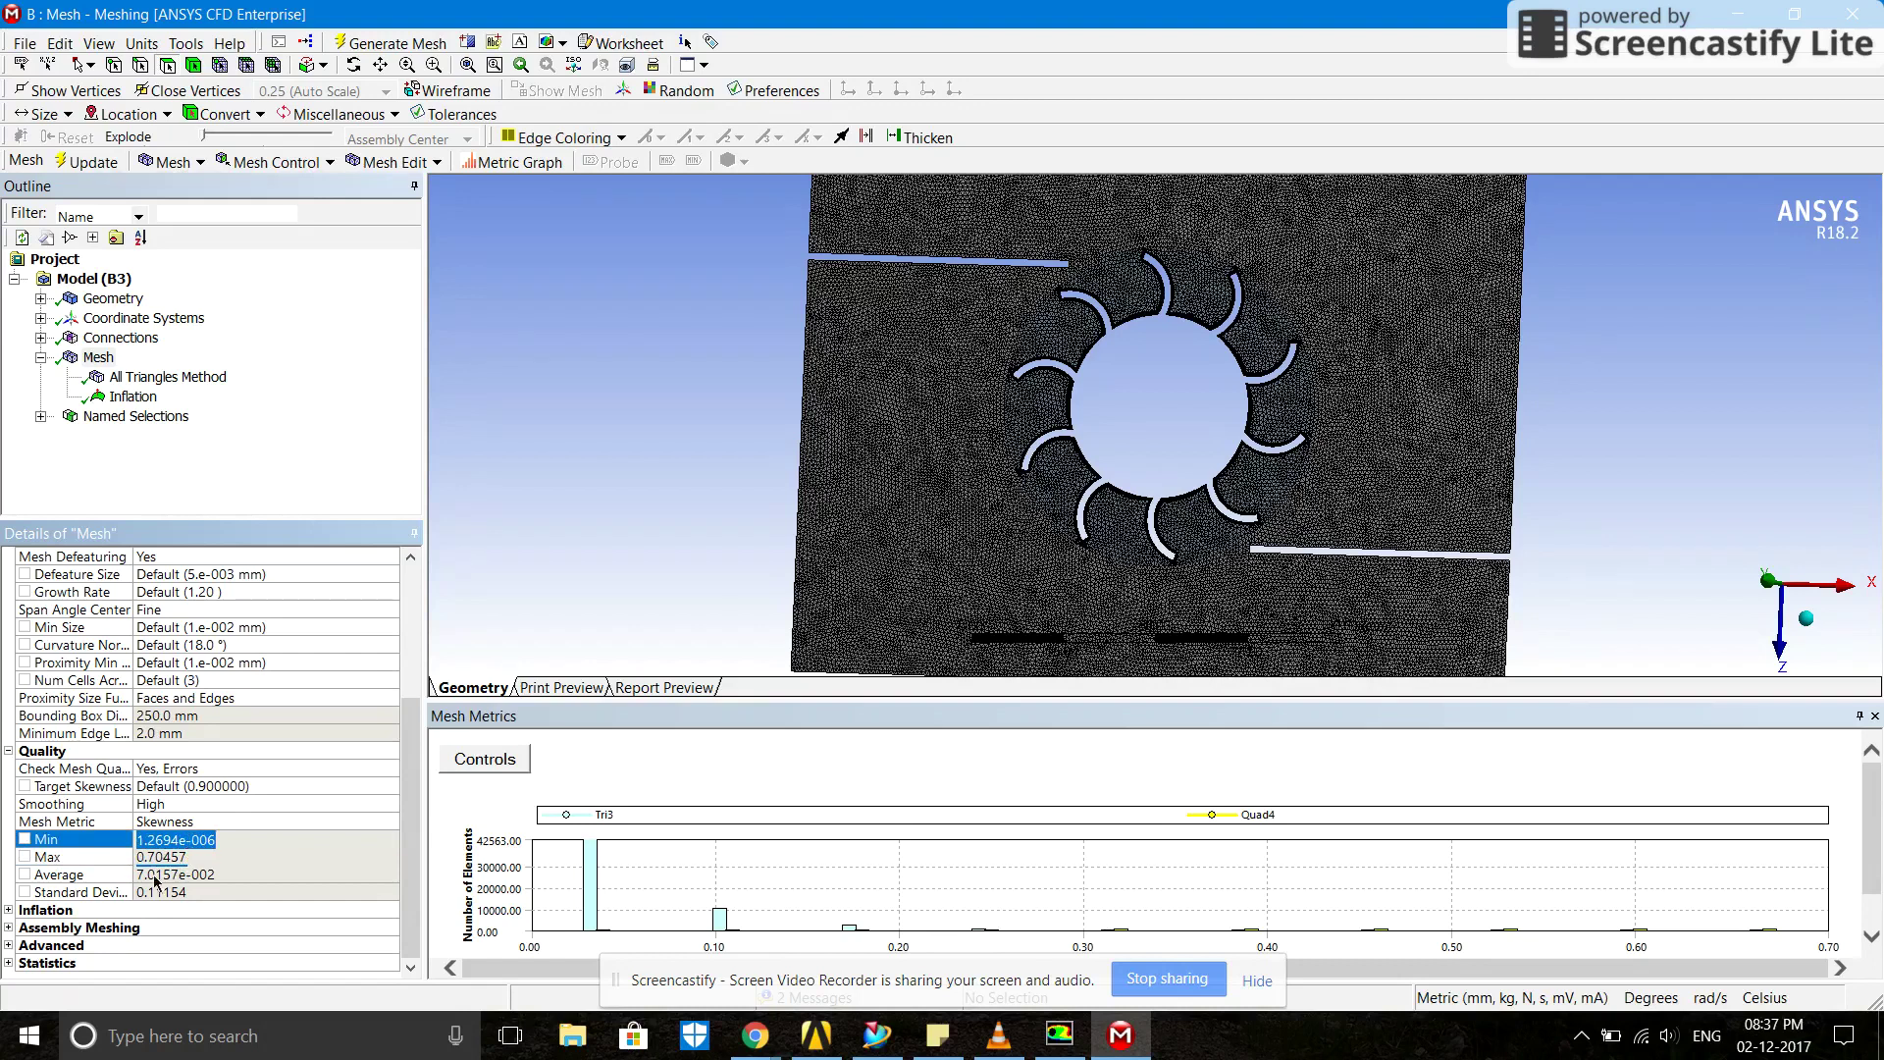
{"action": "left_click", "coordinate": [184, 871]}
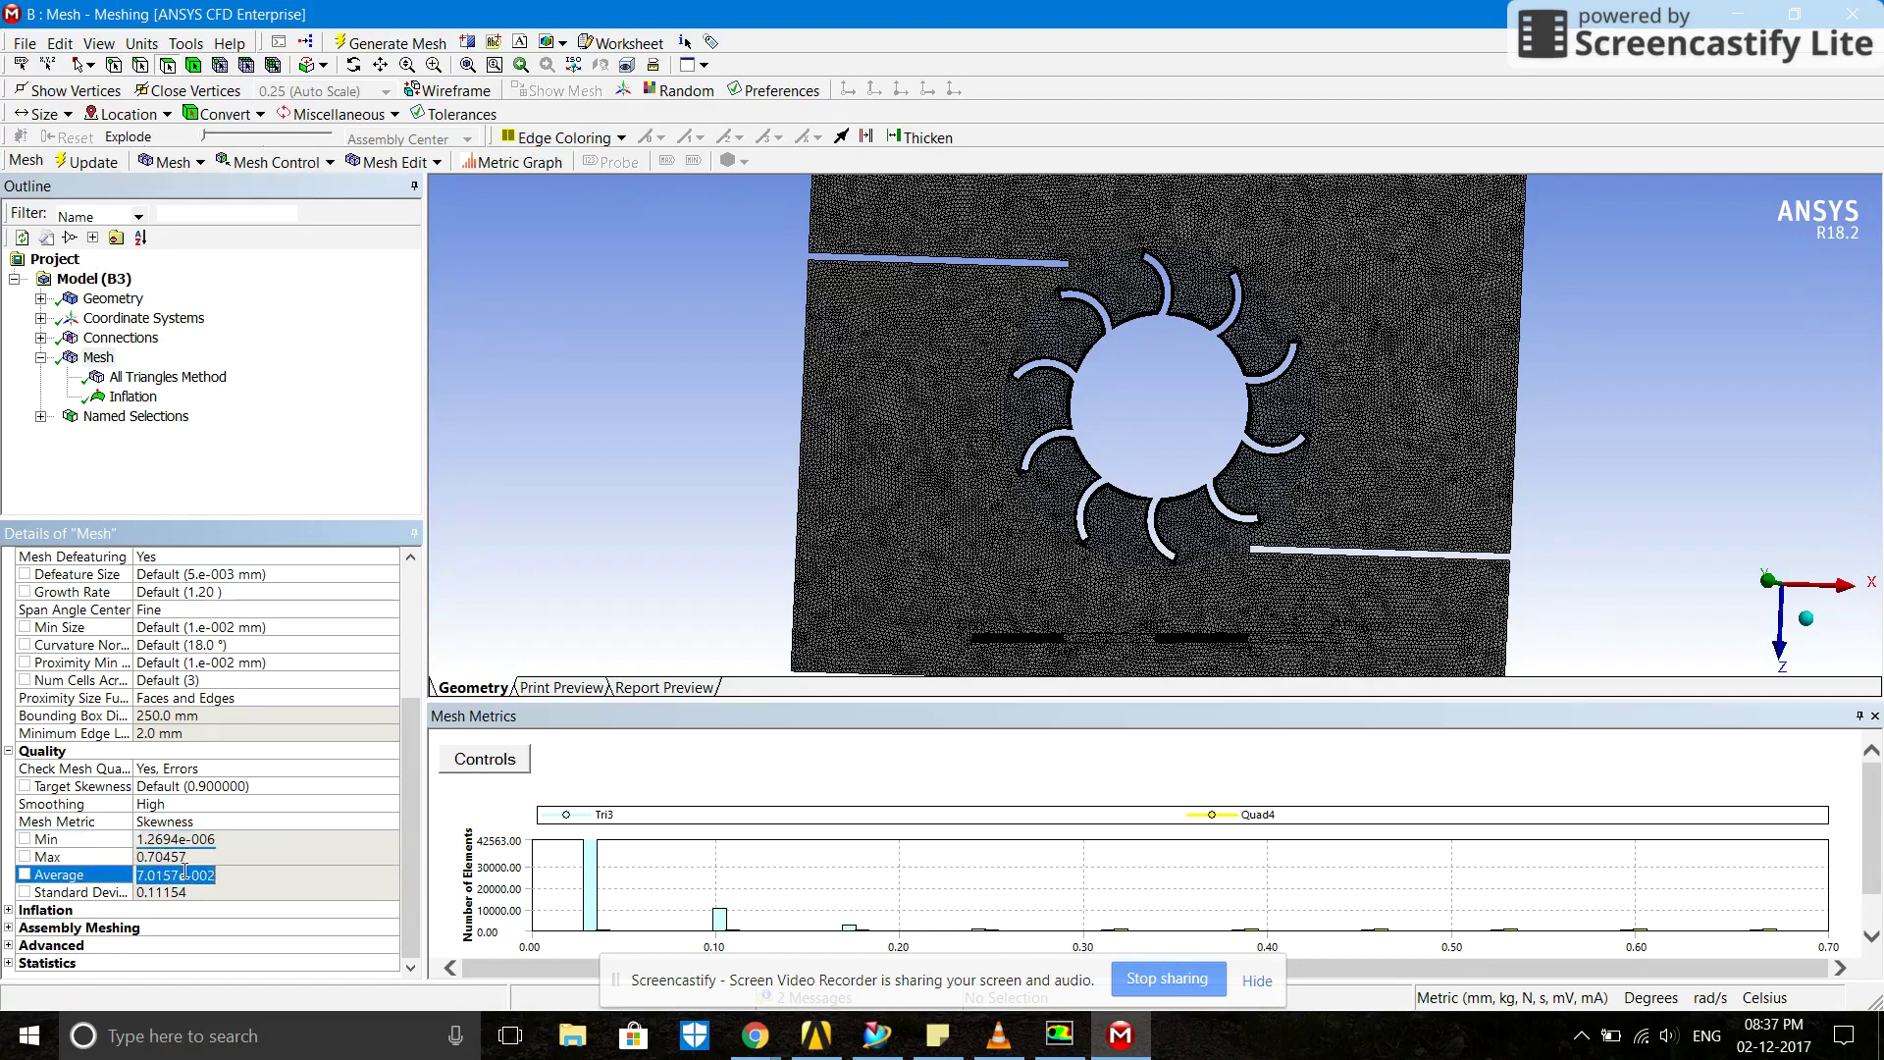
{"action": "left_click", "coordinate": [287, 860]}
{"action": "left_click", "coordinate": [284, 842]}
{"action": "left_click", "coordinate": [282, 850]}
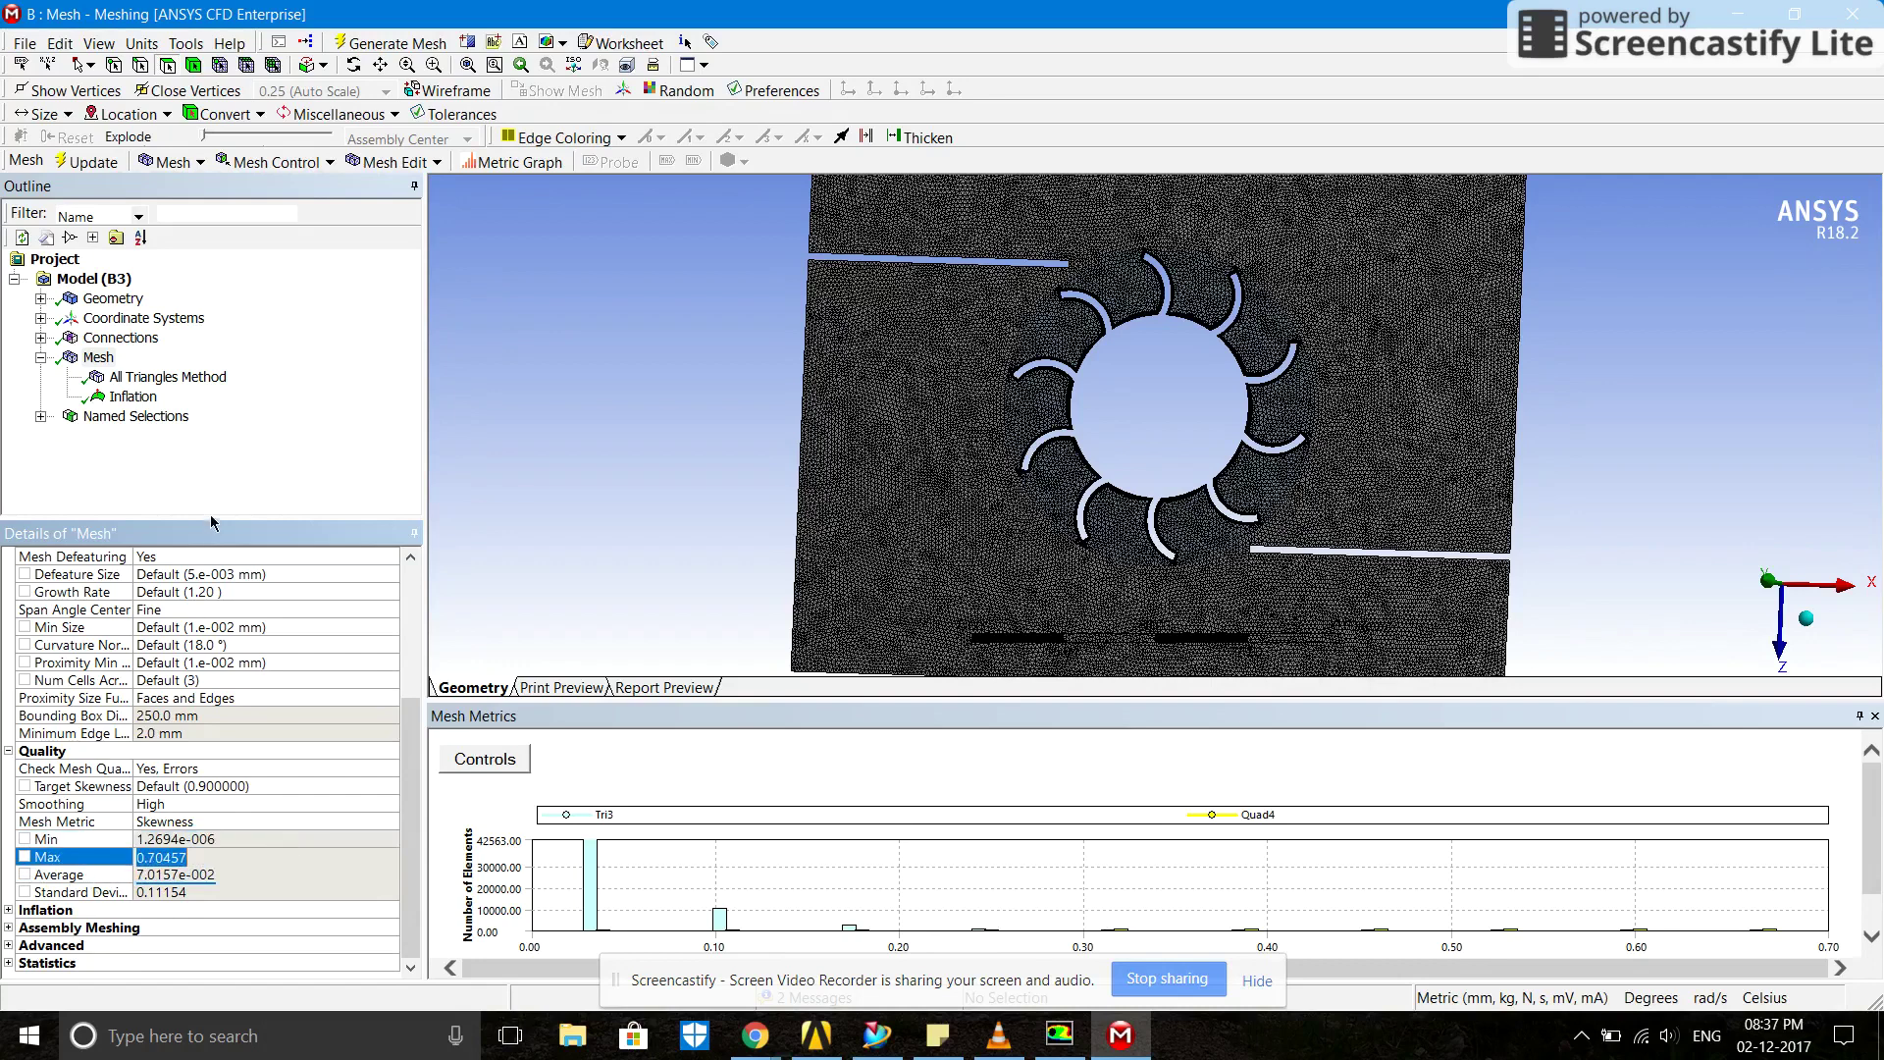
- Close the meshing window, open the Fluent setup from the project schematic, and review the General solver settings
{"action": "left_click", "coordinate": [1858, 10]}
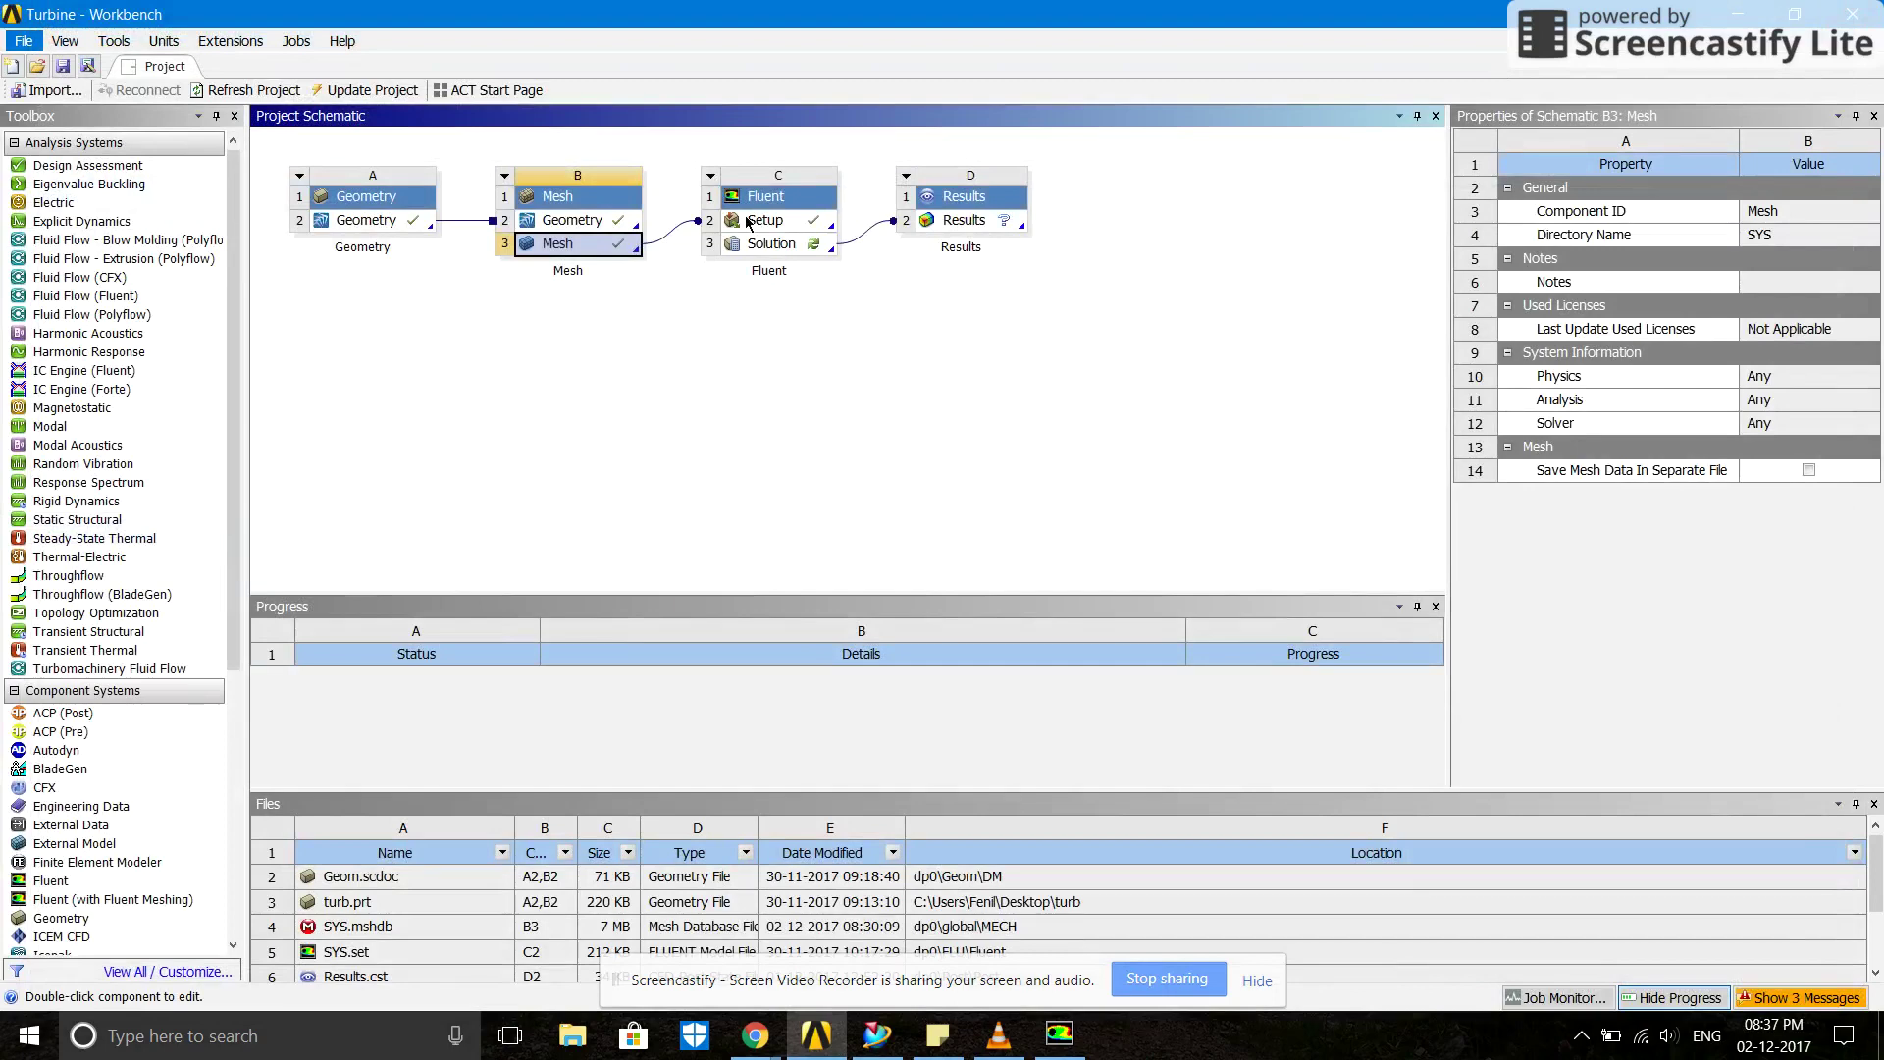
{"action": "double_click", "coordinate": [748, 221]}
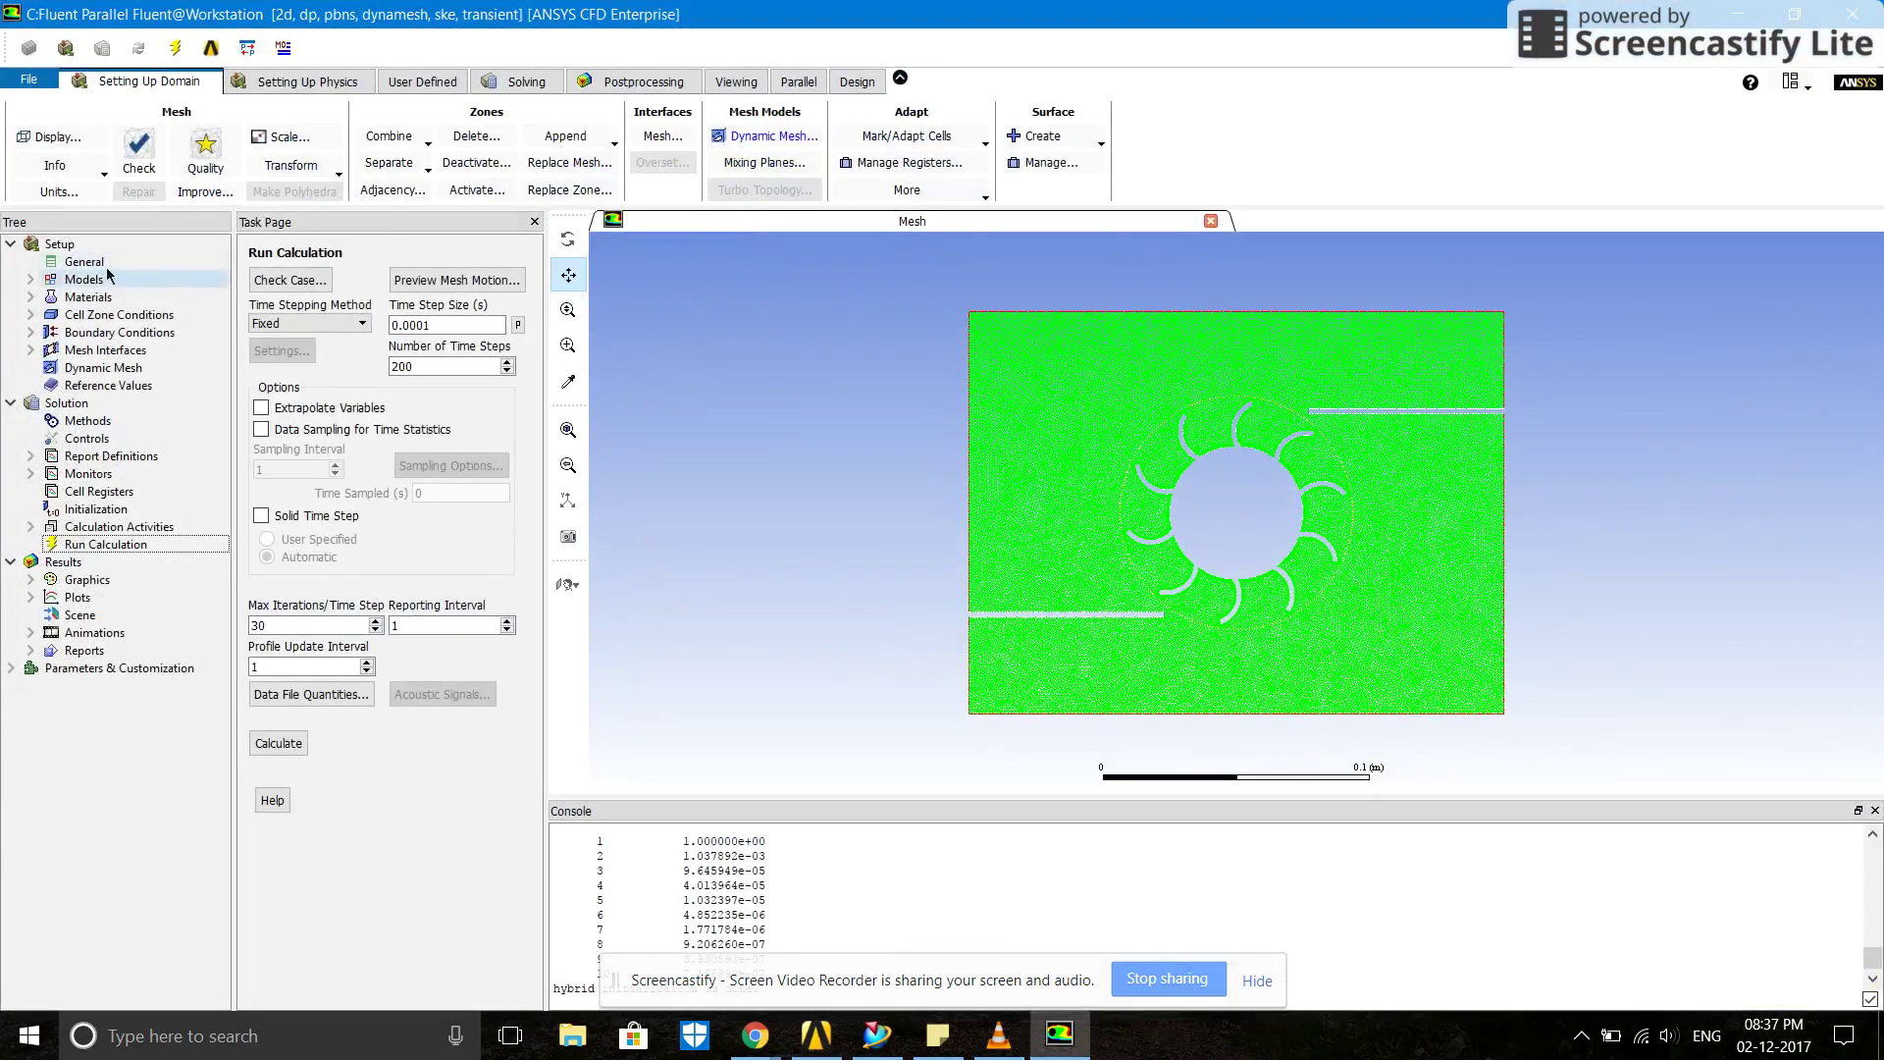
{"action": "left_click", "coordinate": [87, 261]}
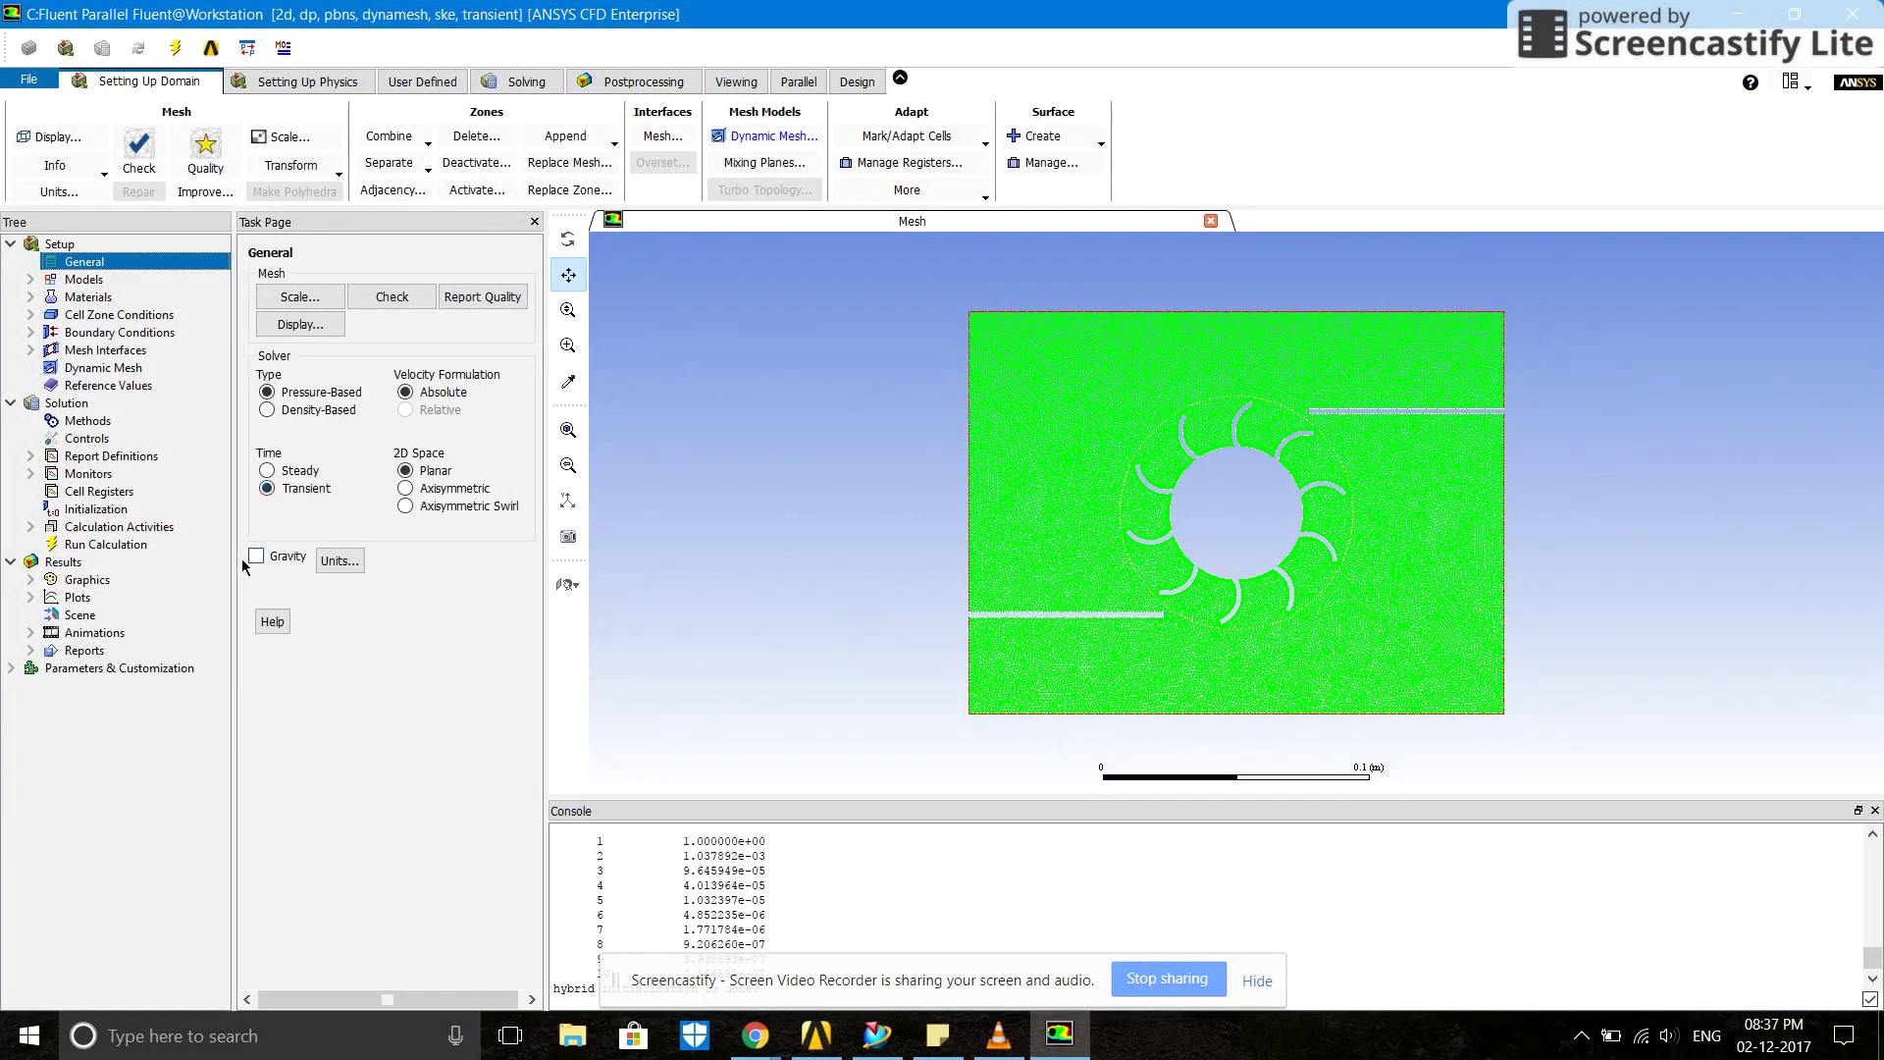
- Review the k-epsilon, near-wall treatment and curvature correction settings of the Viscous model, leaving them unmodified
{"action": "double_click", "coordinate": [65, 279]}
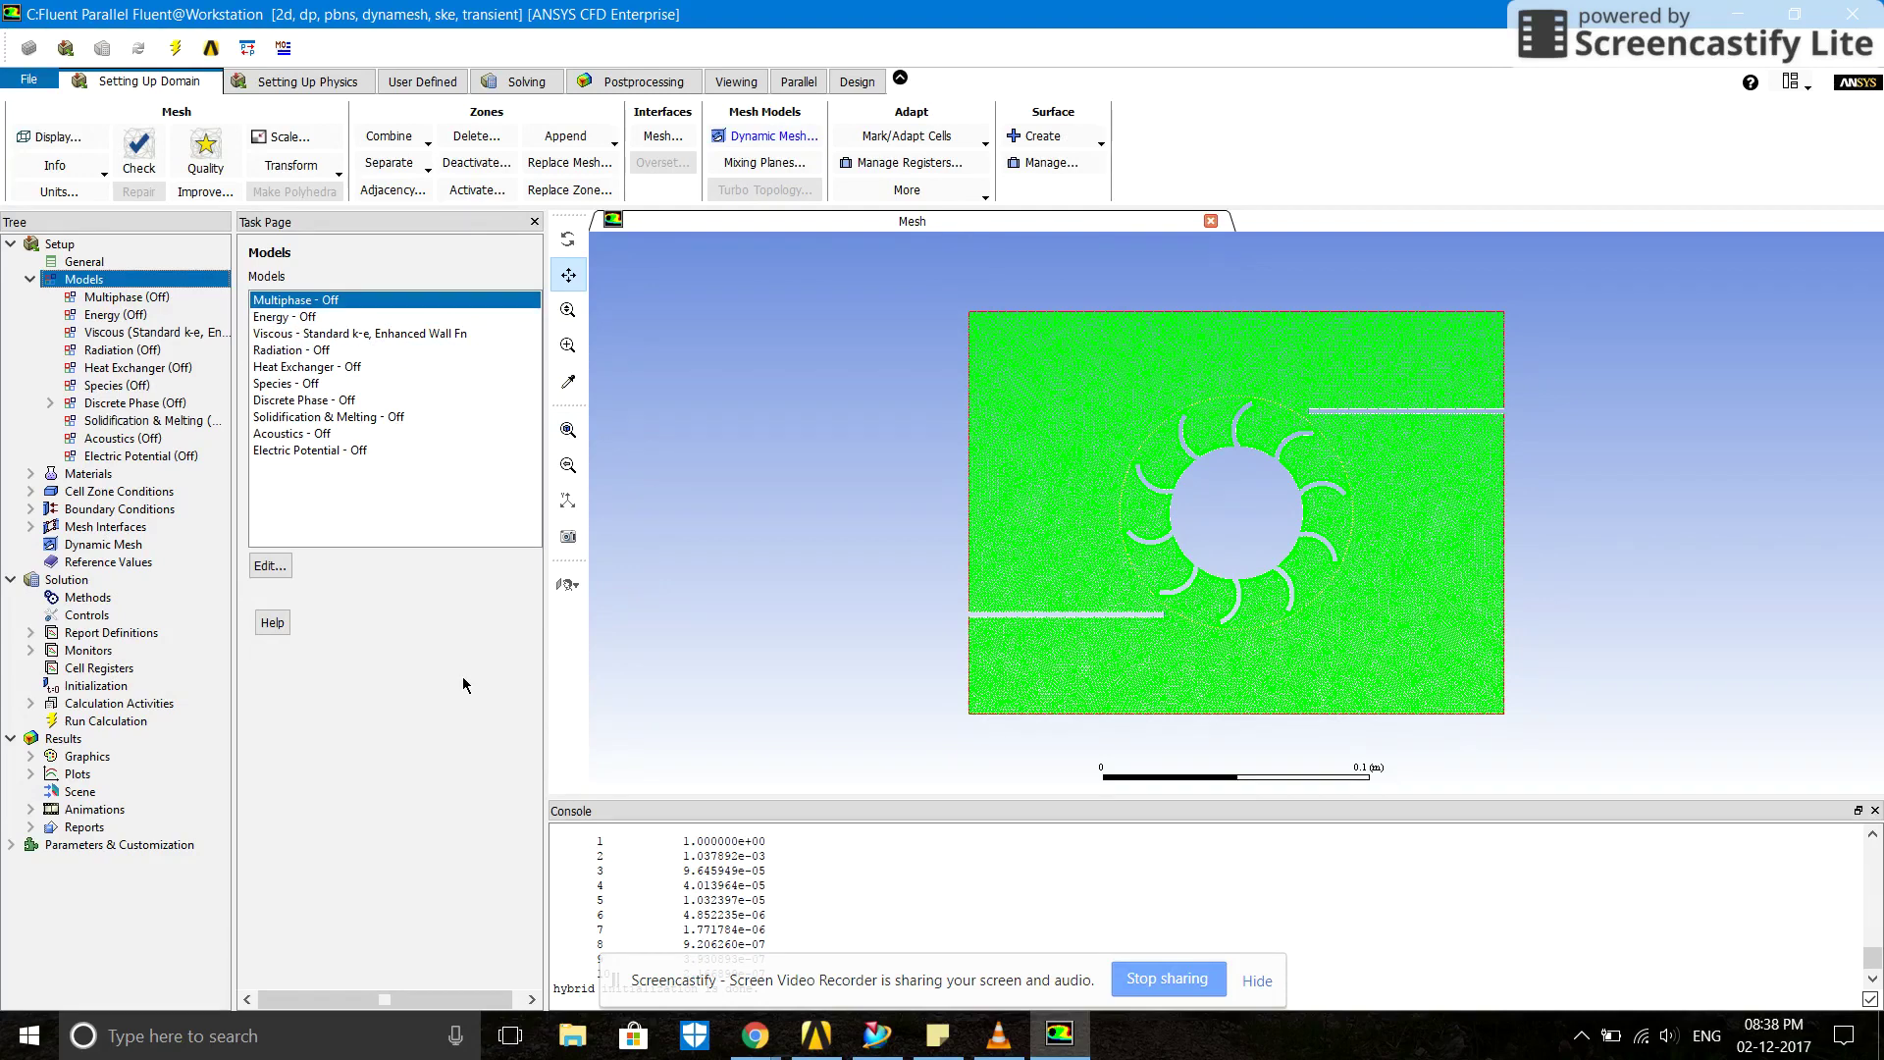
{"action": "left_click", "coordinate": [360, 333]}
{"action": "double_click", "coordinate": [360, 334]}
{"action": "left_click_drag", "start_coordinate": [371, 420], "coordinate": [370, 367]}
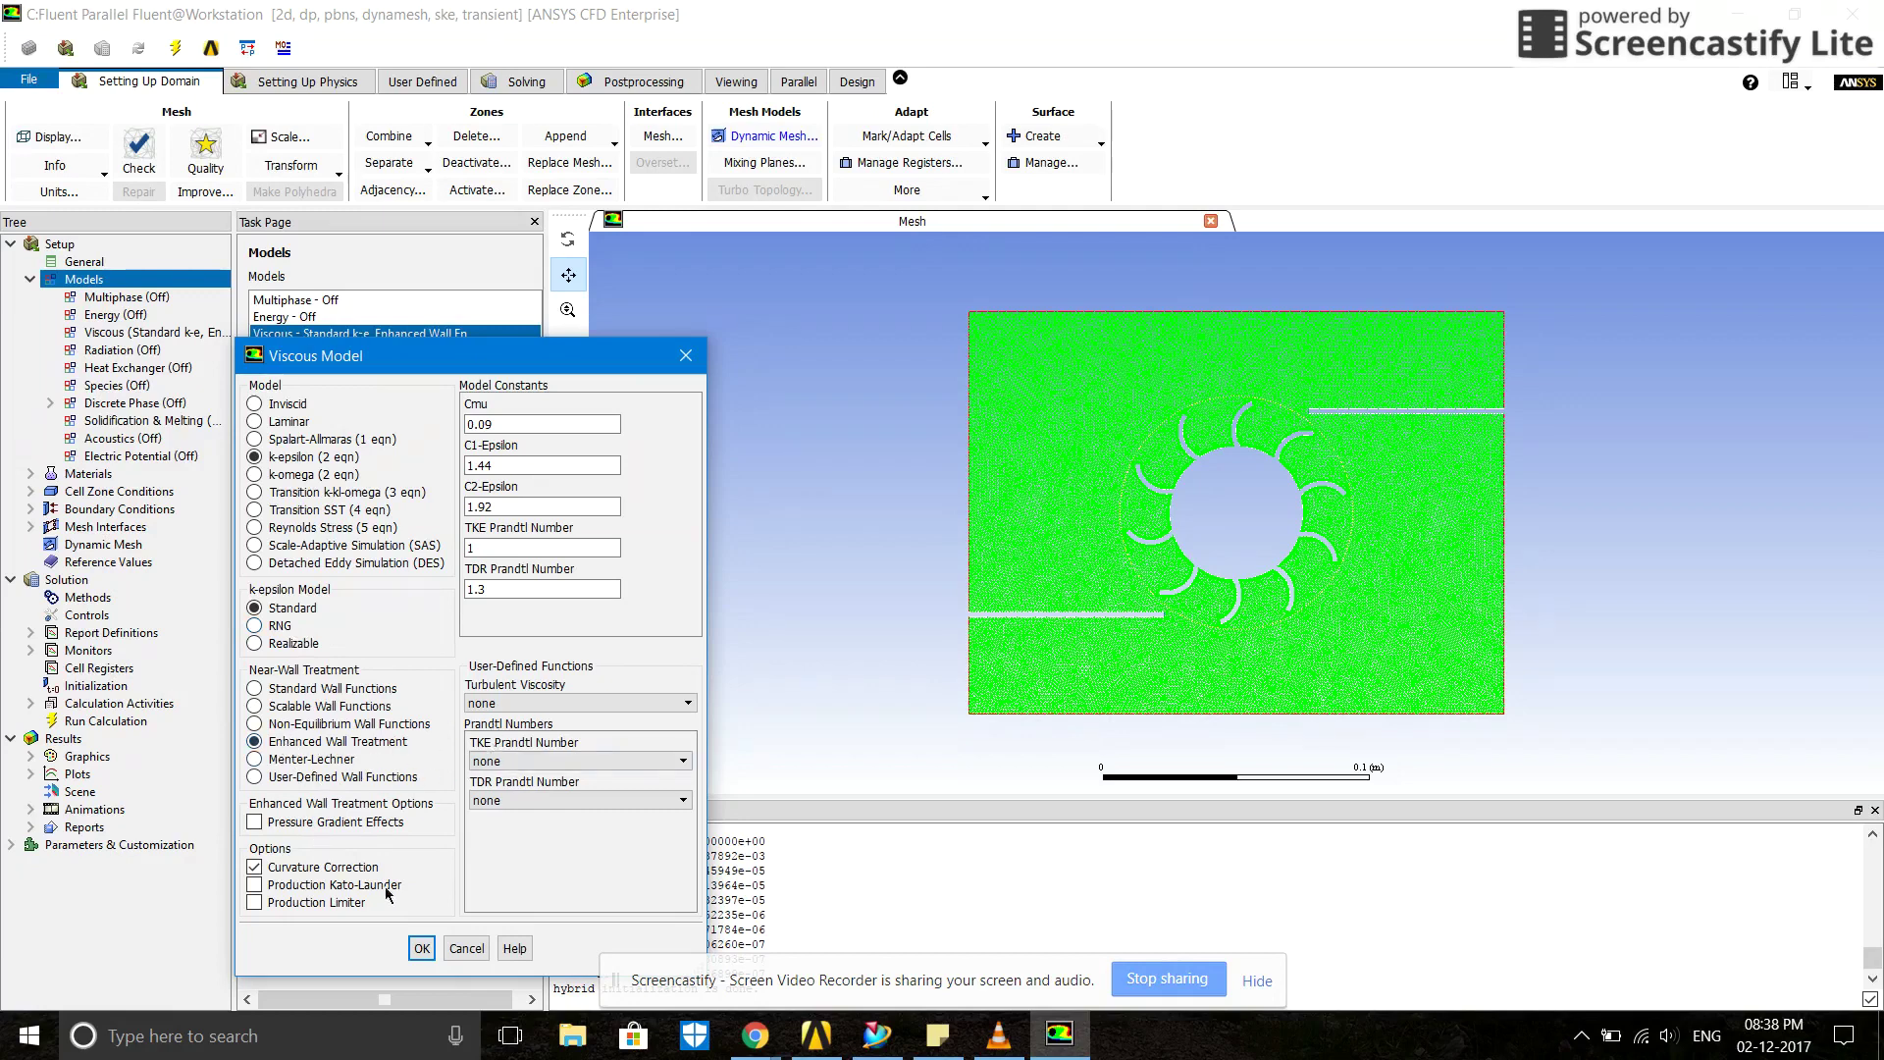
{"action": "left_click", "coordinate": [464, 948]}
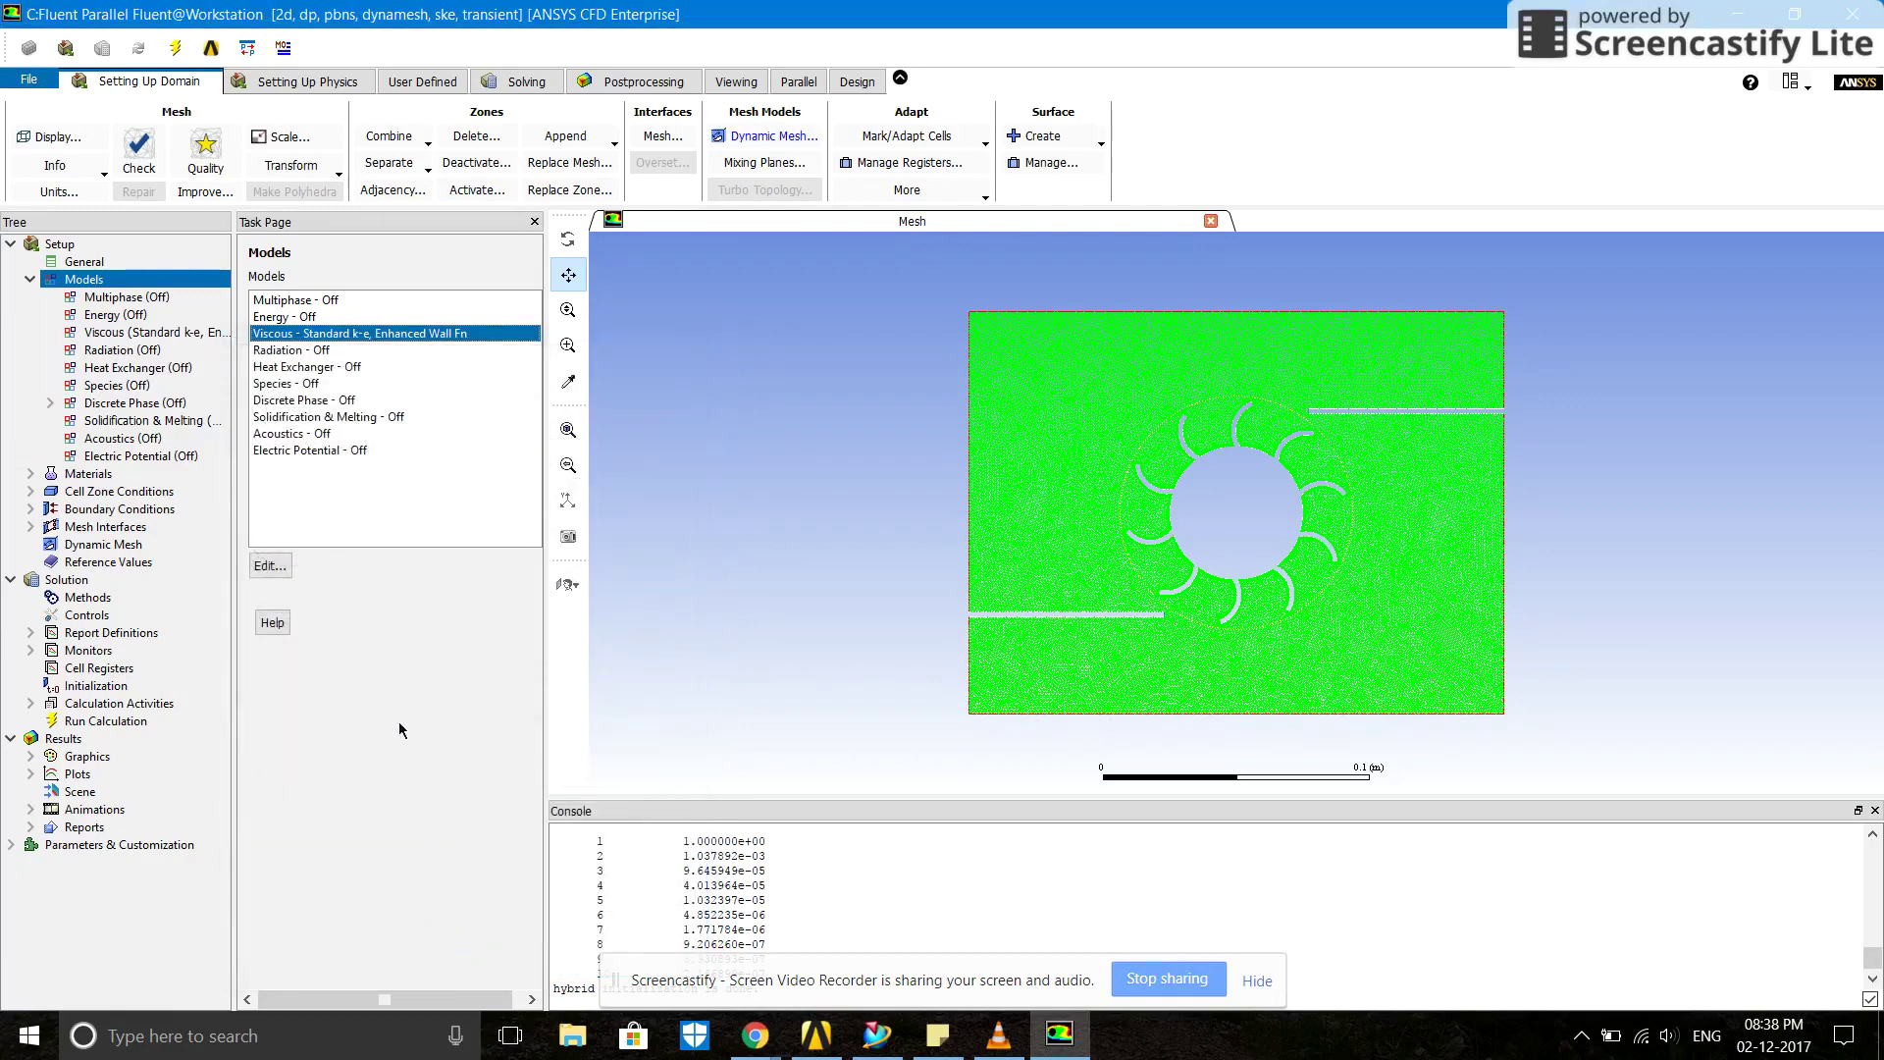
- Collapse the Models branch and review the fluid and solid materials defined for the case
{"action": "left_click", "coordinate": [30, 280]}
{"action": "left_click", "coordinate": [31, 296]}
{"action": "double_click", "coordinate": [70, 300]}
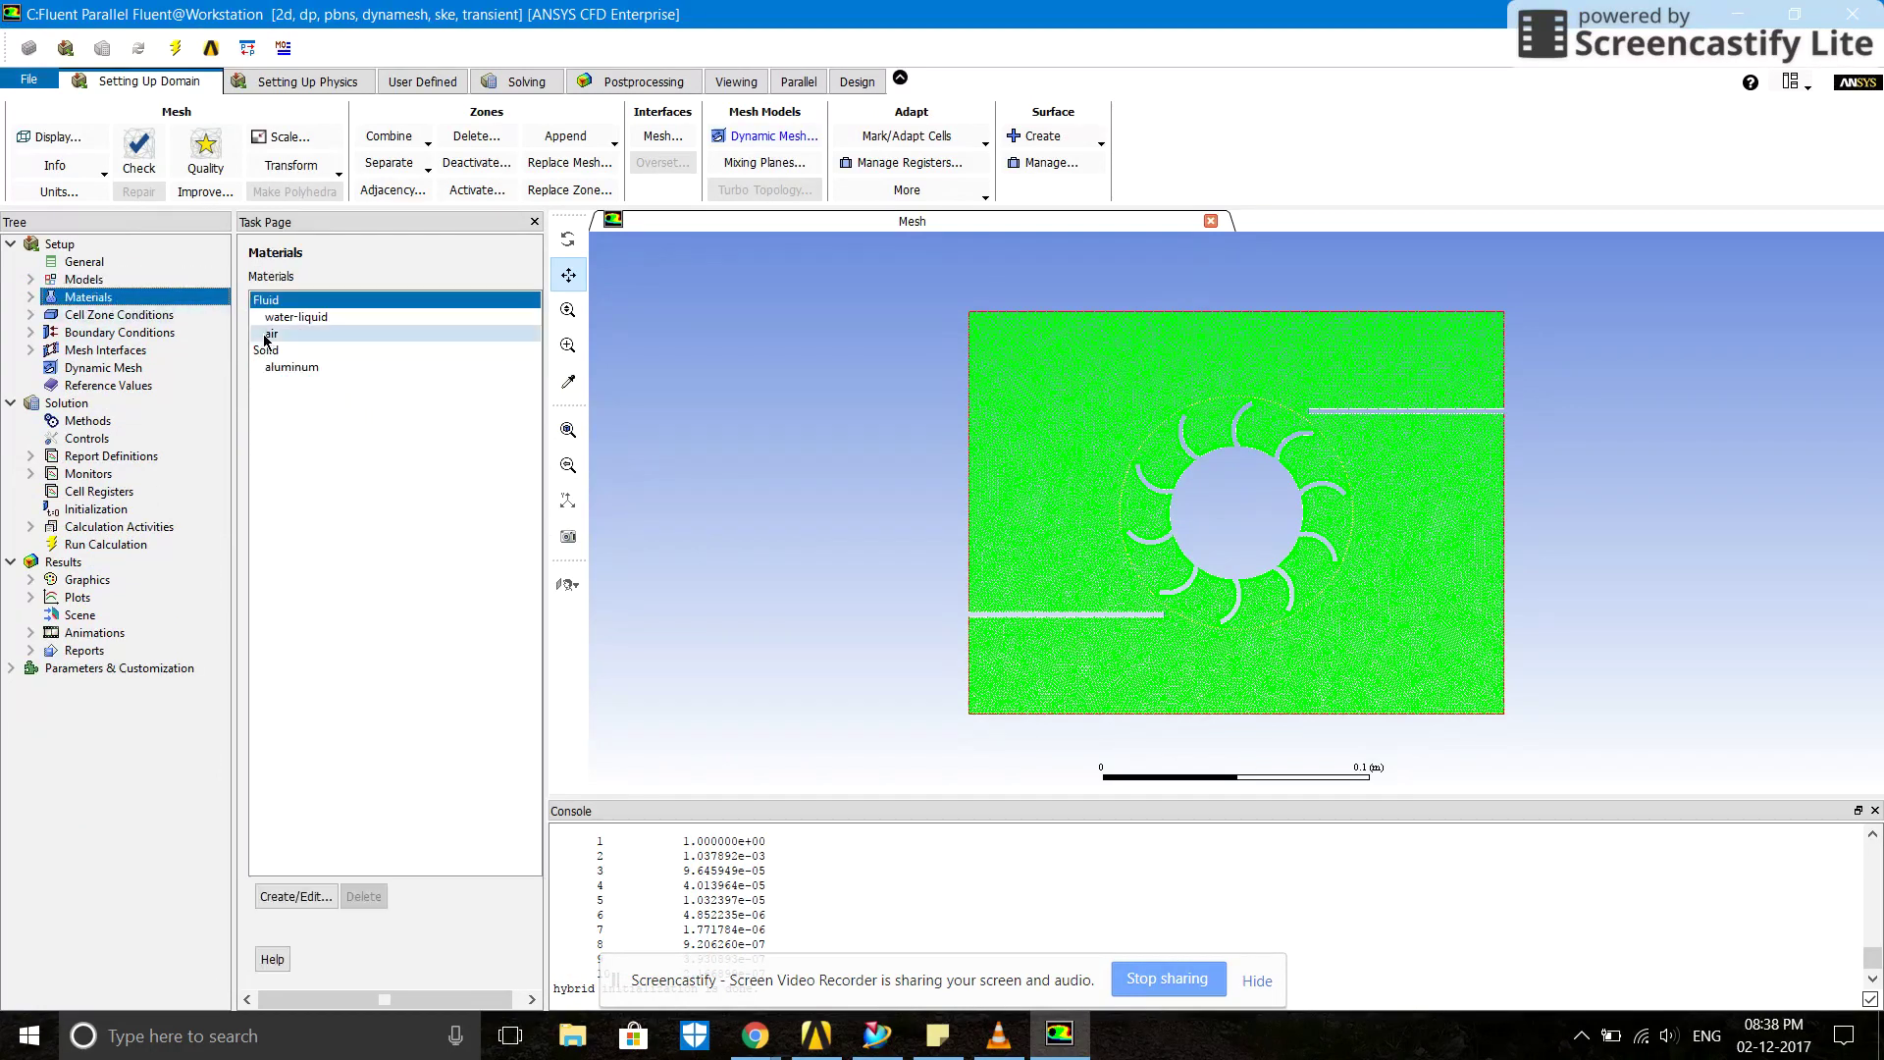
- Review the cell zone conditions and check the material assigned to the contact_region-src fluid zone
{"action": "left_click", "coordinate": [78, 314]}
{"action": "double_click", "coordinate": [77, 315]}
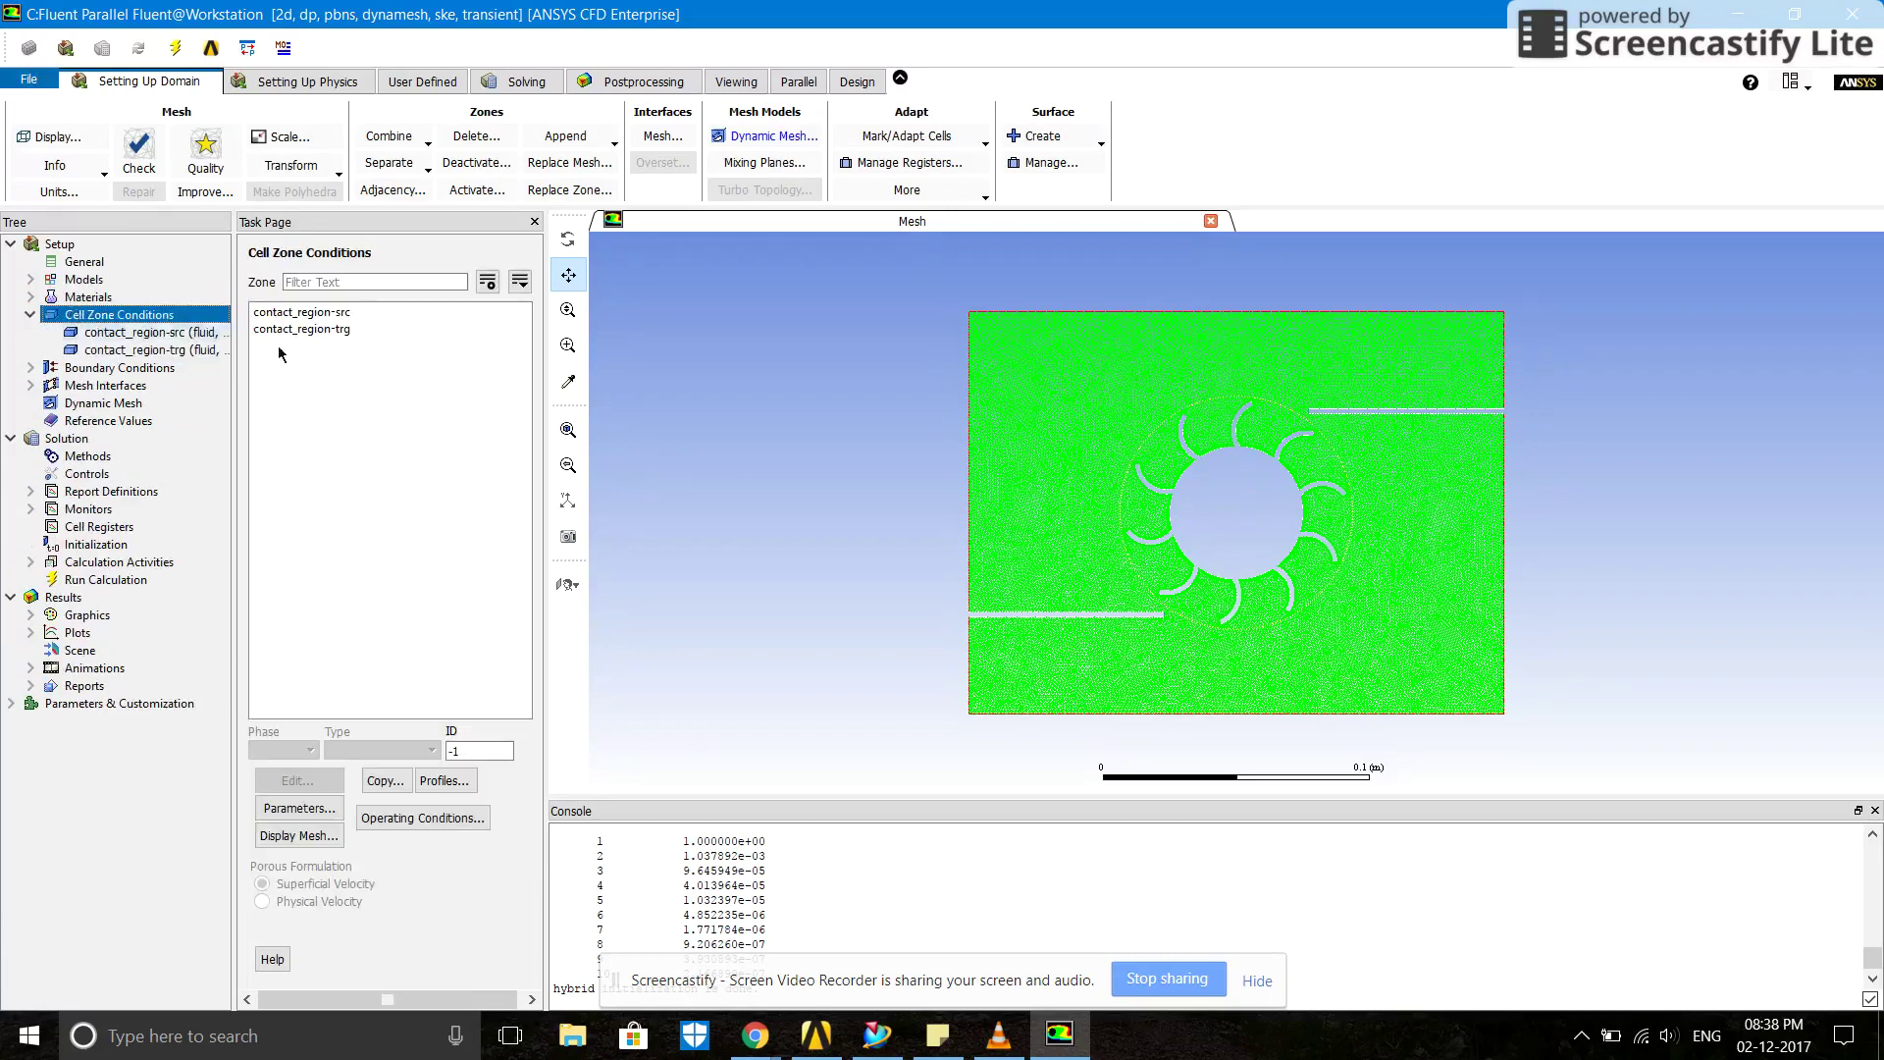
{"action": "left_click", "coordinate": [373, 314]}
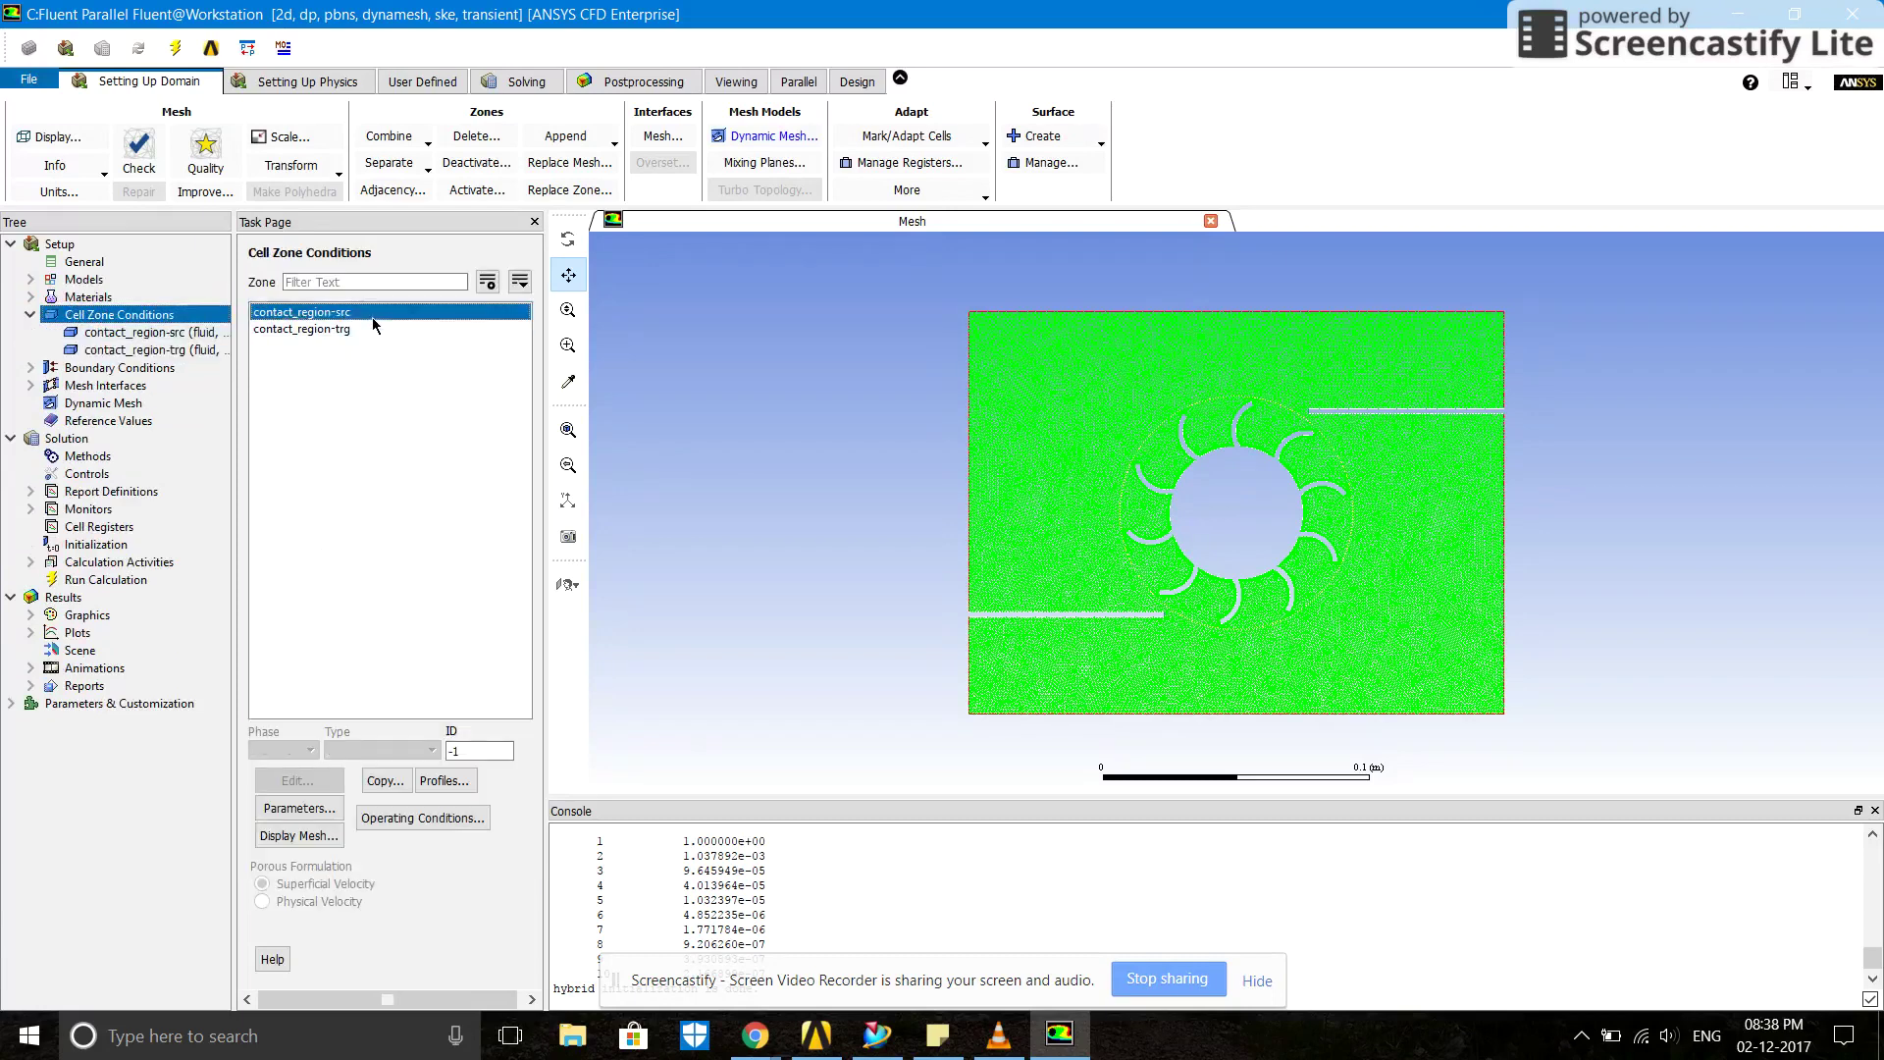
{"action": "left_click", "coordinate": [373, 749]}
{"action": "left_click", "coordinate": [371, 765]}
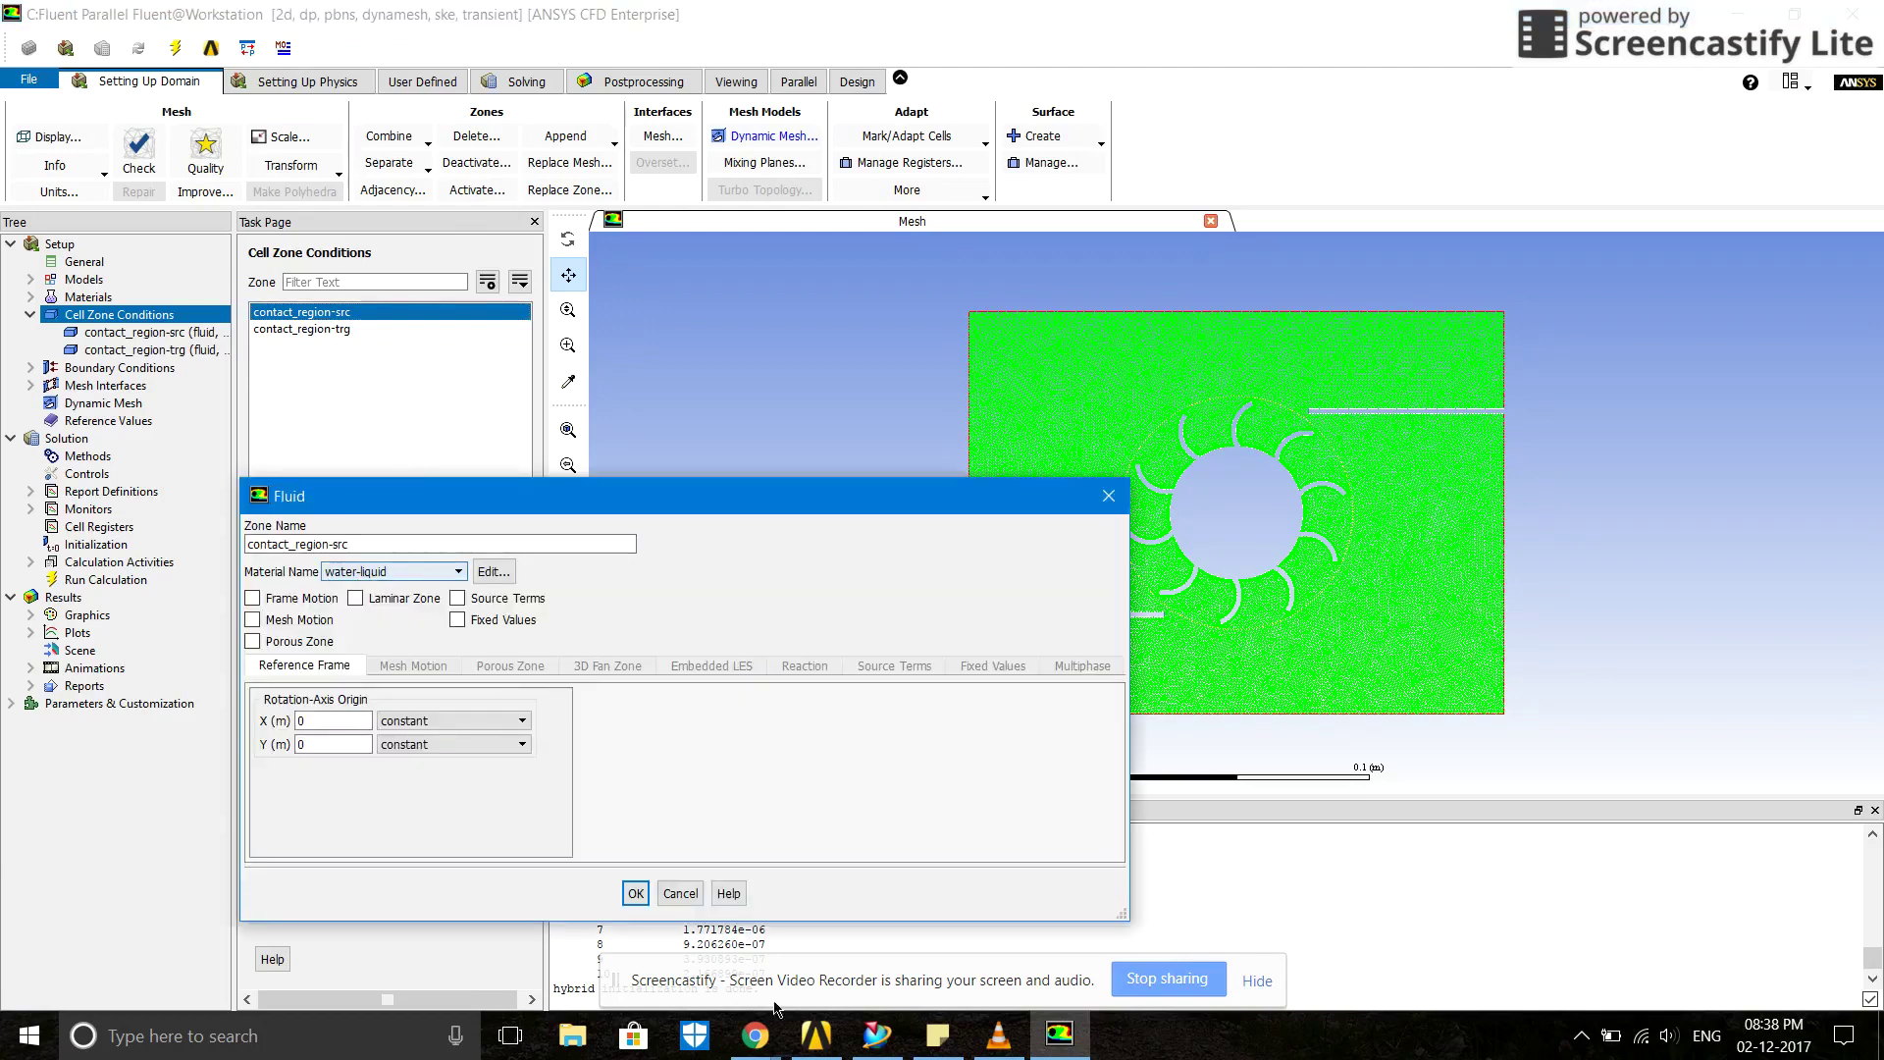
{"action": "left_click", "coordinate": [668, 894]}
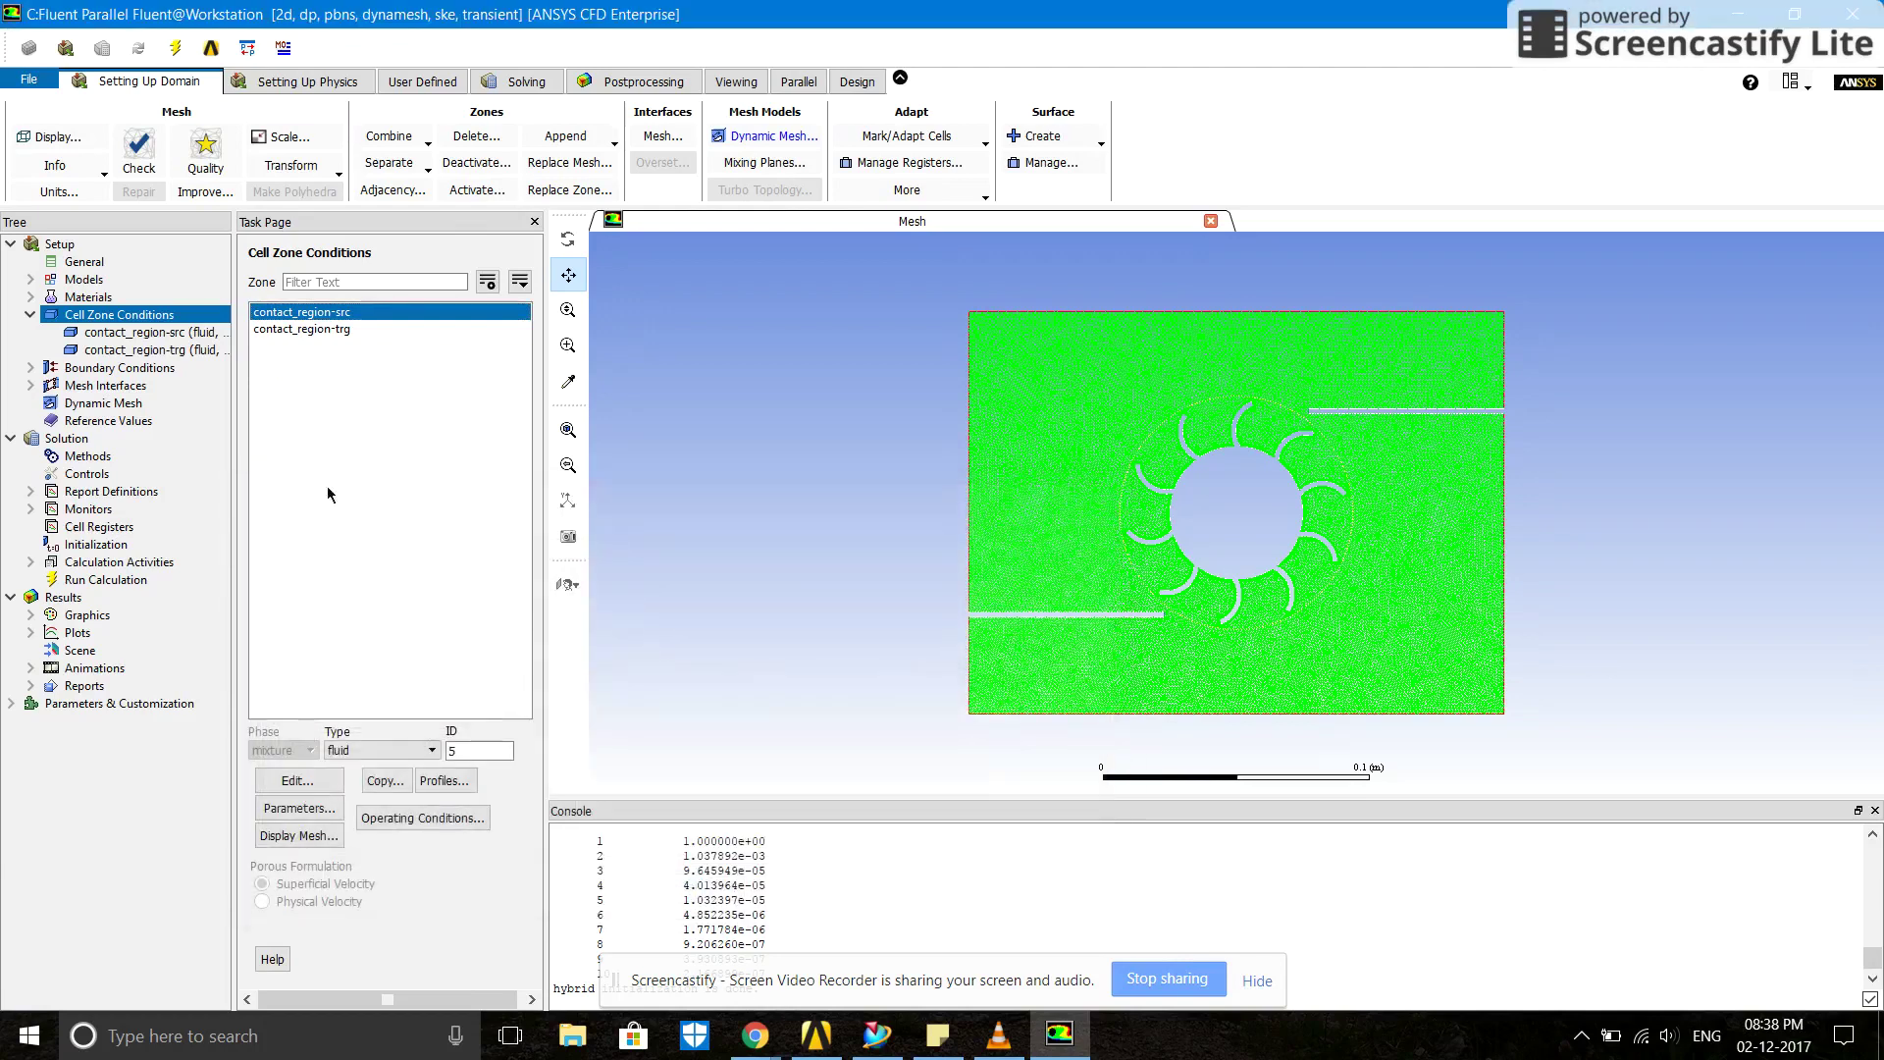
- List the boundary conditions and review the inlet's velocity magnitude and turbulence settings
{"action": "left_click", "coordinate": [33, 315]}
{"action": "double_click", "coordinate": [66, 335]}
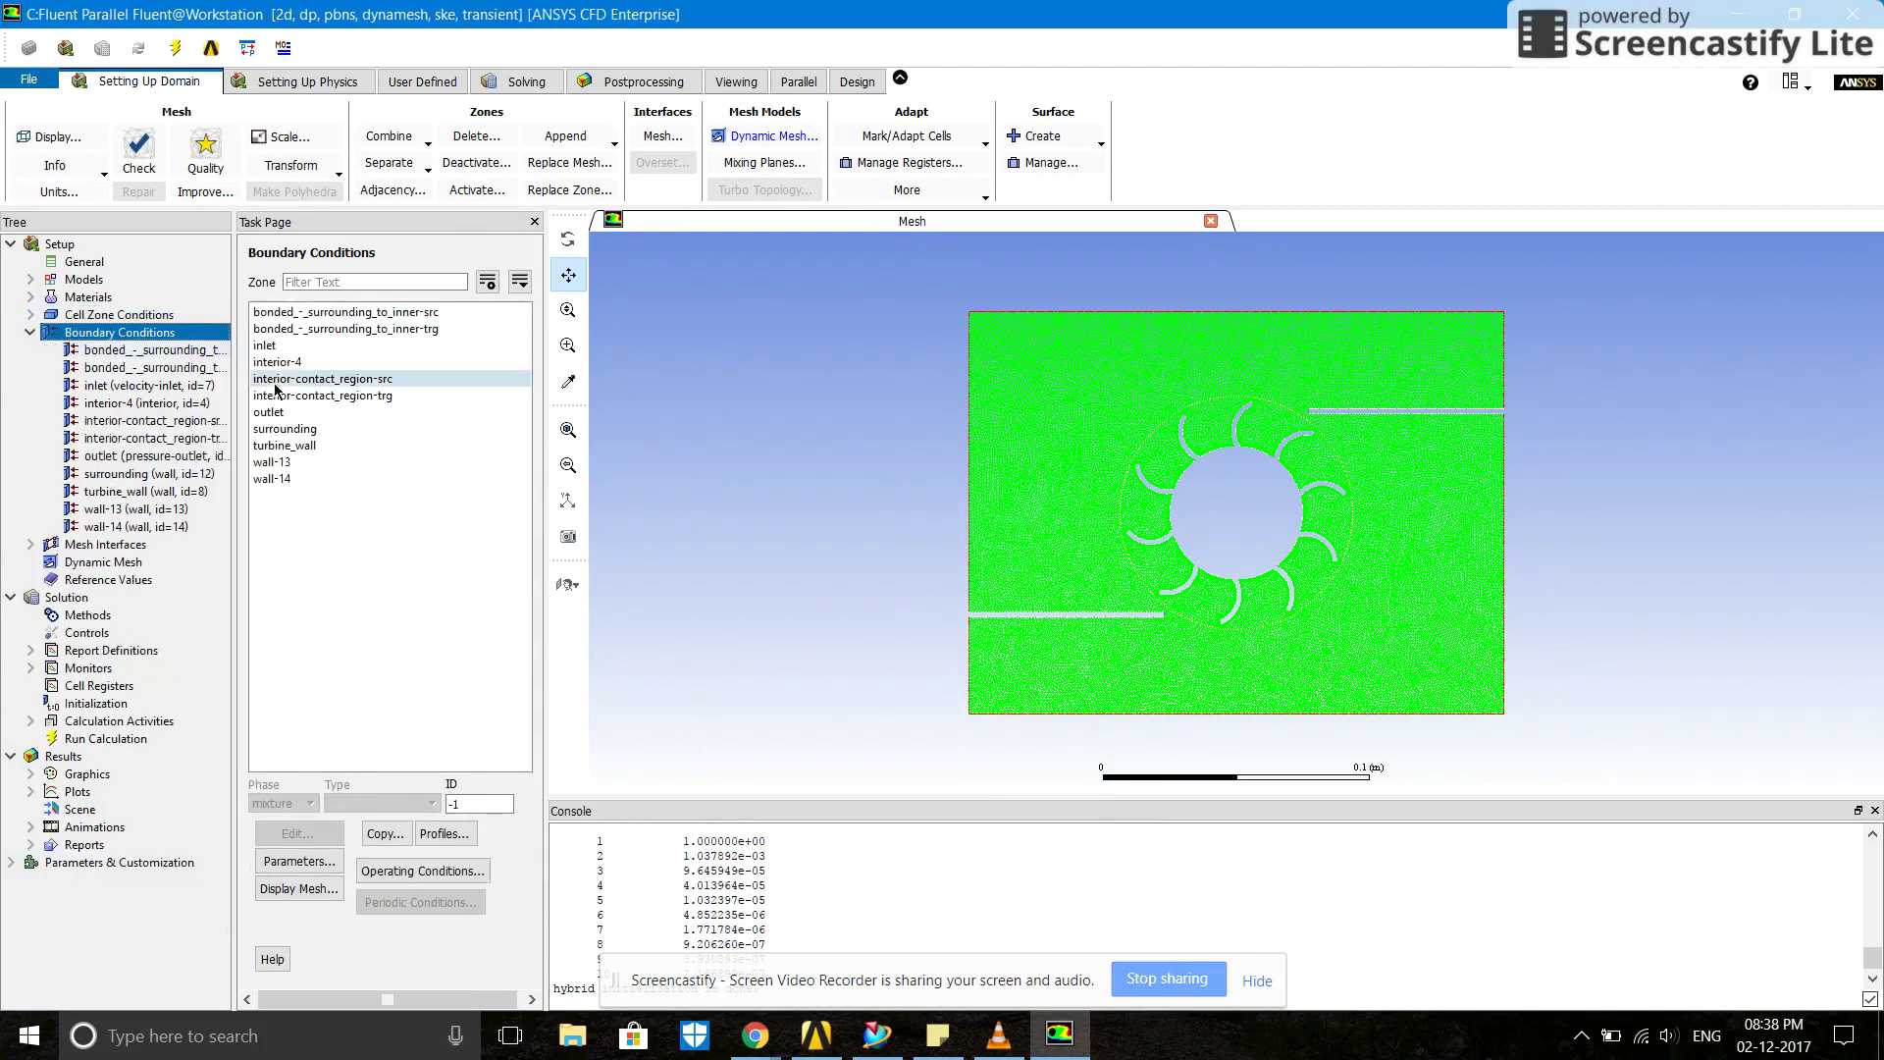
{"action": "left_click", "coordinate": [290, 346]}
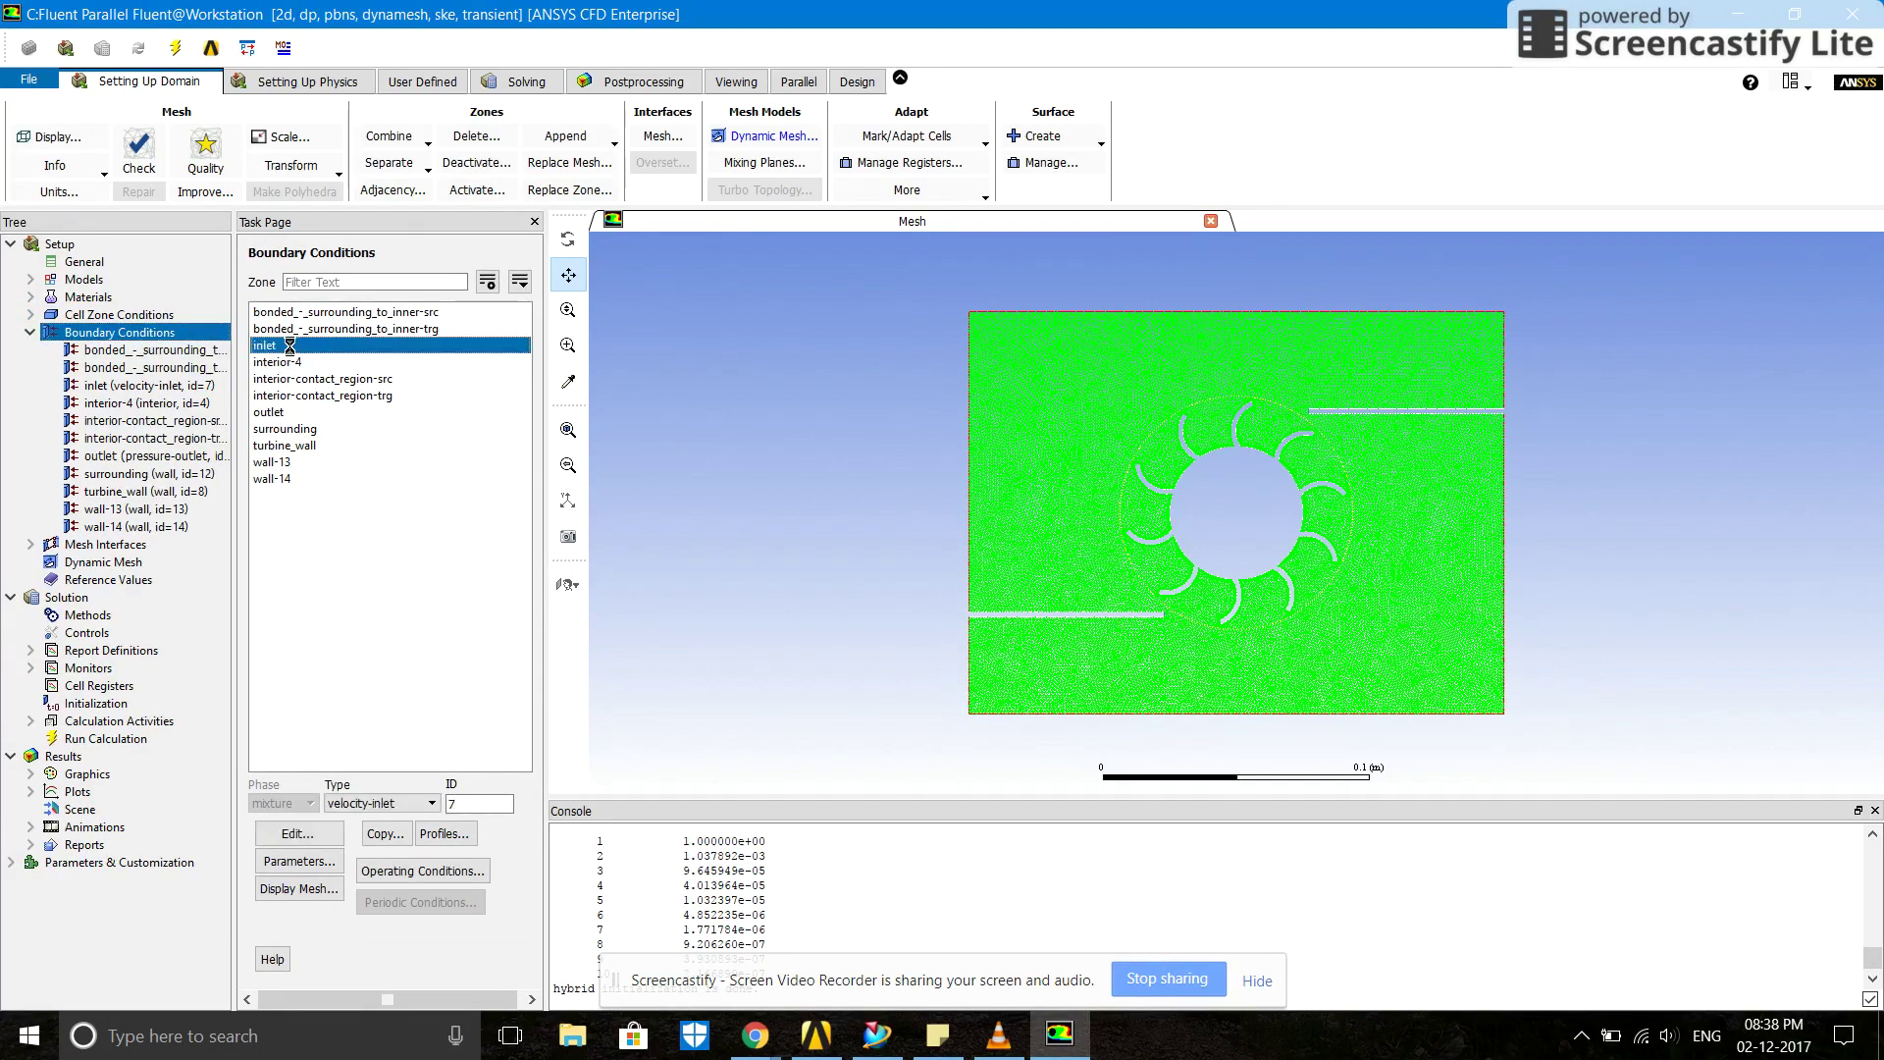
{"action": "double_click", "coordinate": [289, 345]}
{"action": "left_click", "coordinate": [567, 651]}
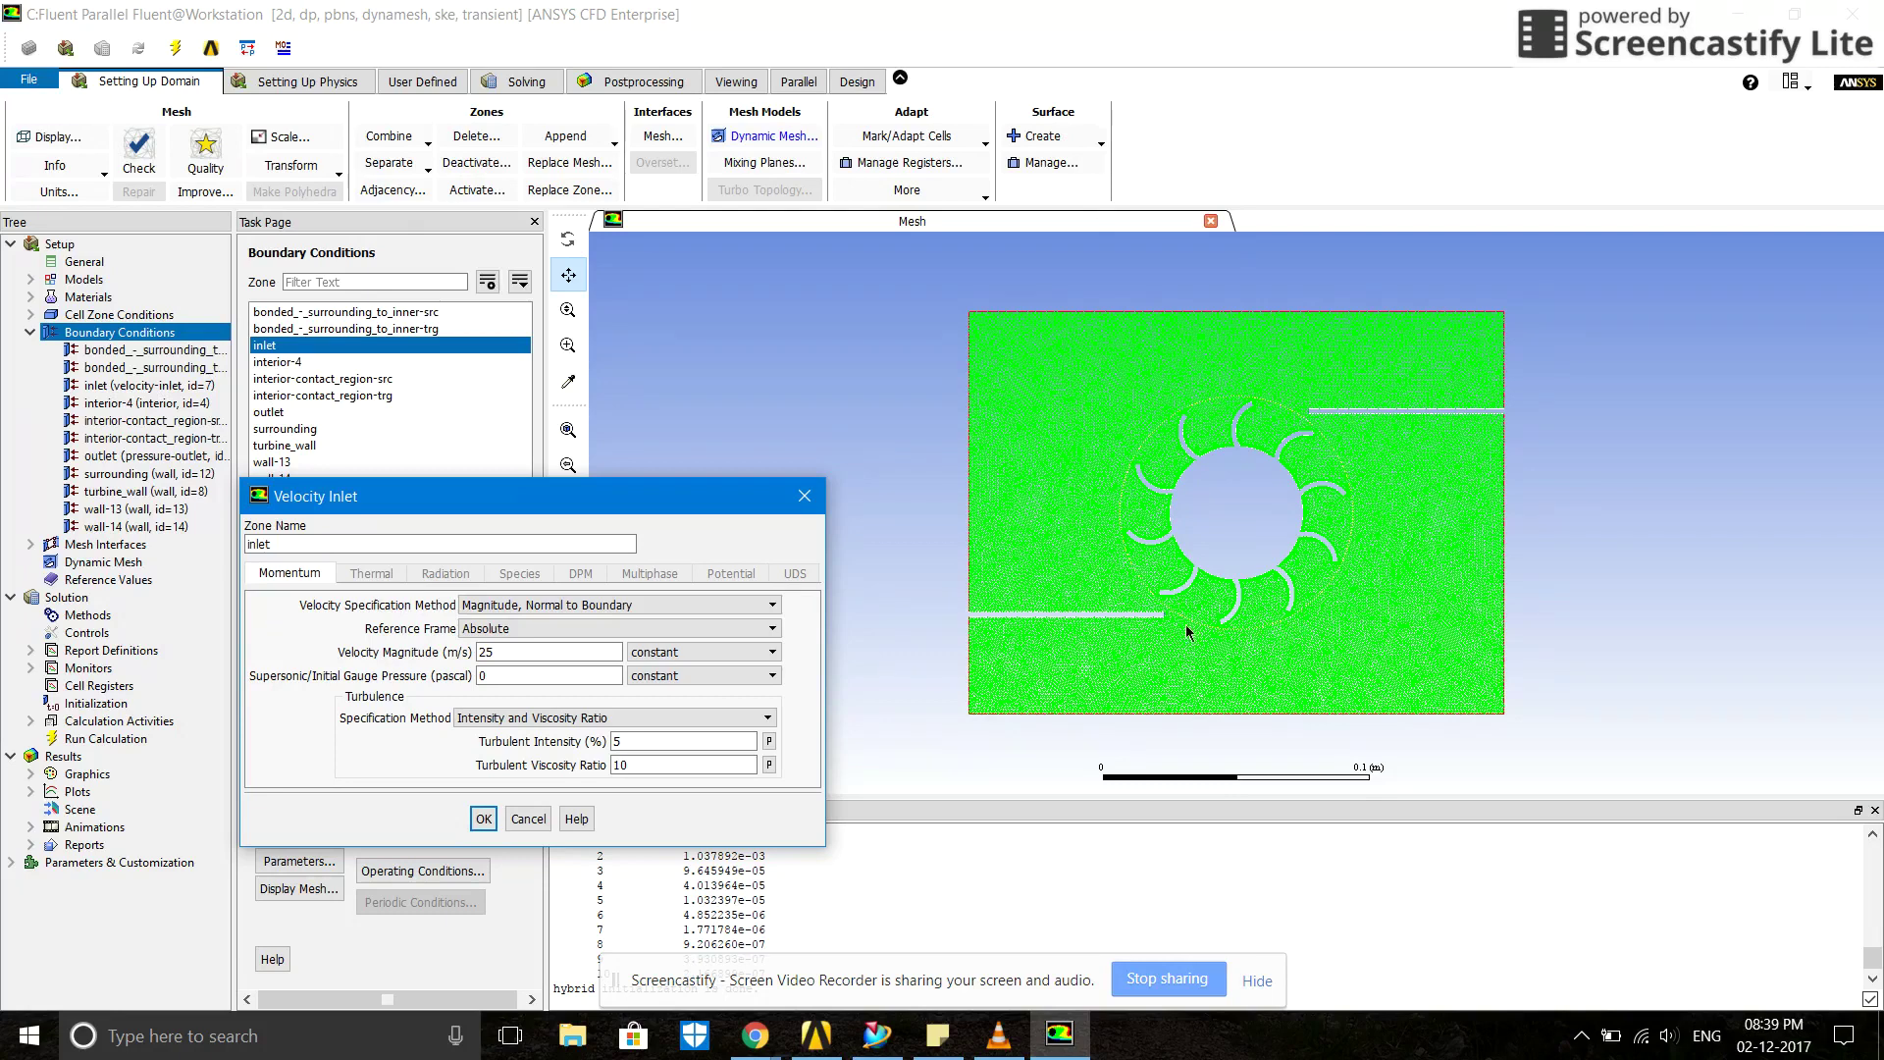
{"action": "left_click", "coordinate": [804, 499]}
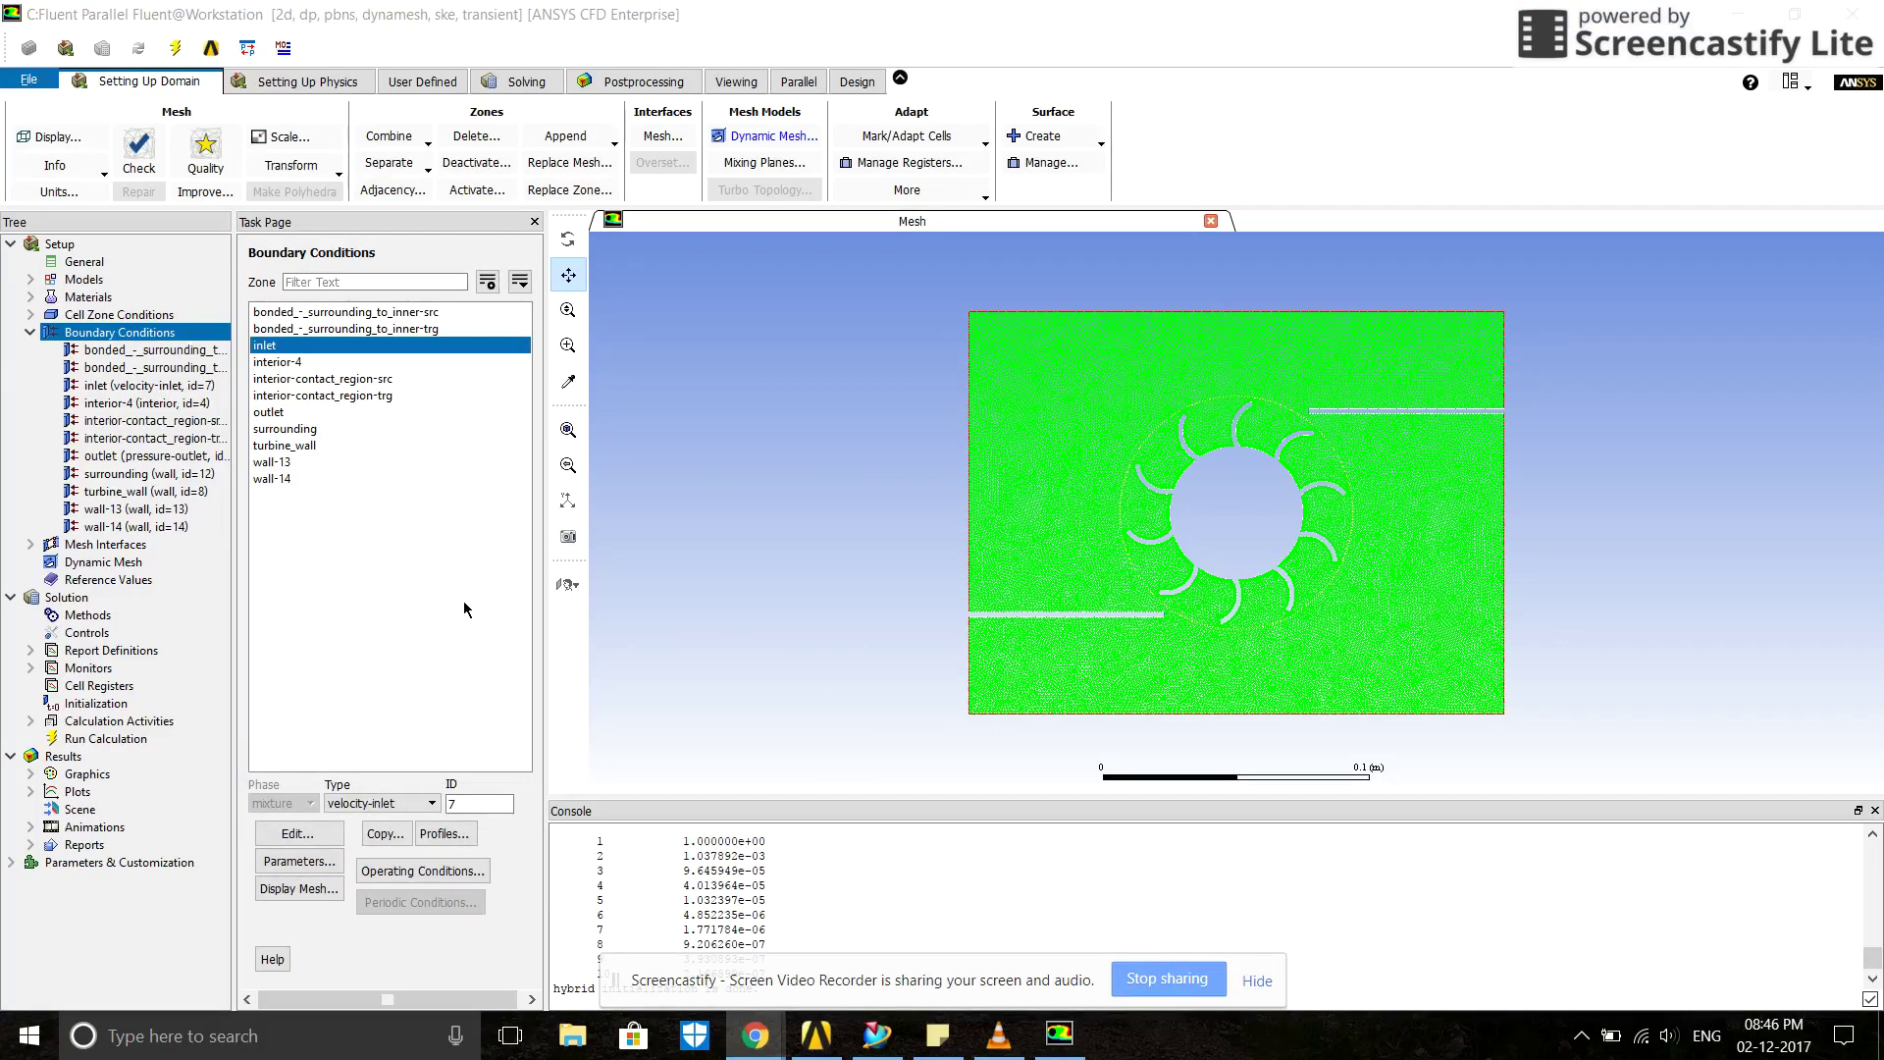
- Review the gauge pressure and backflow turbulence settings of the outlet boundary
{"action": "left_click", "coordinate": [287, 414]}
{"action": "double_click", "coordinate": [289, 416]}
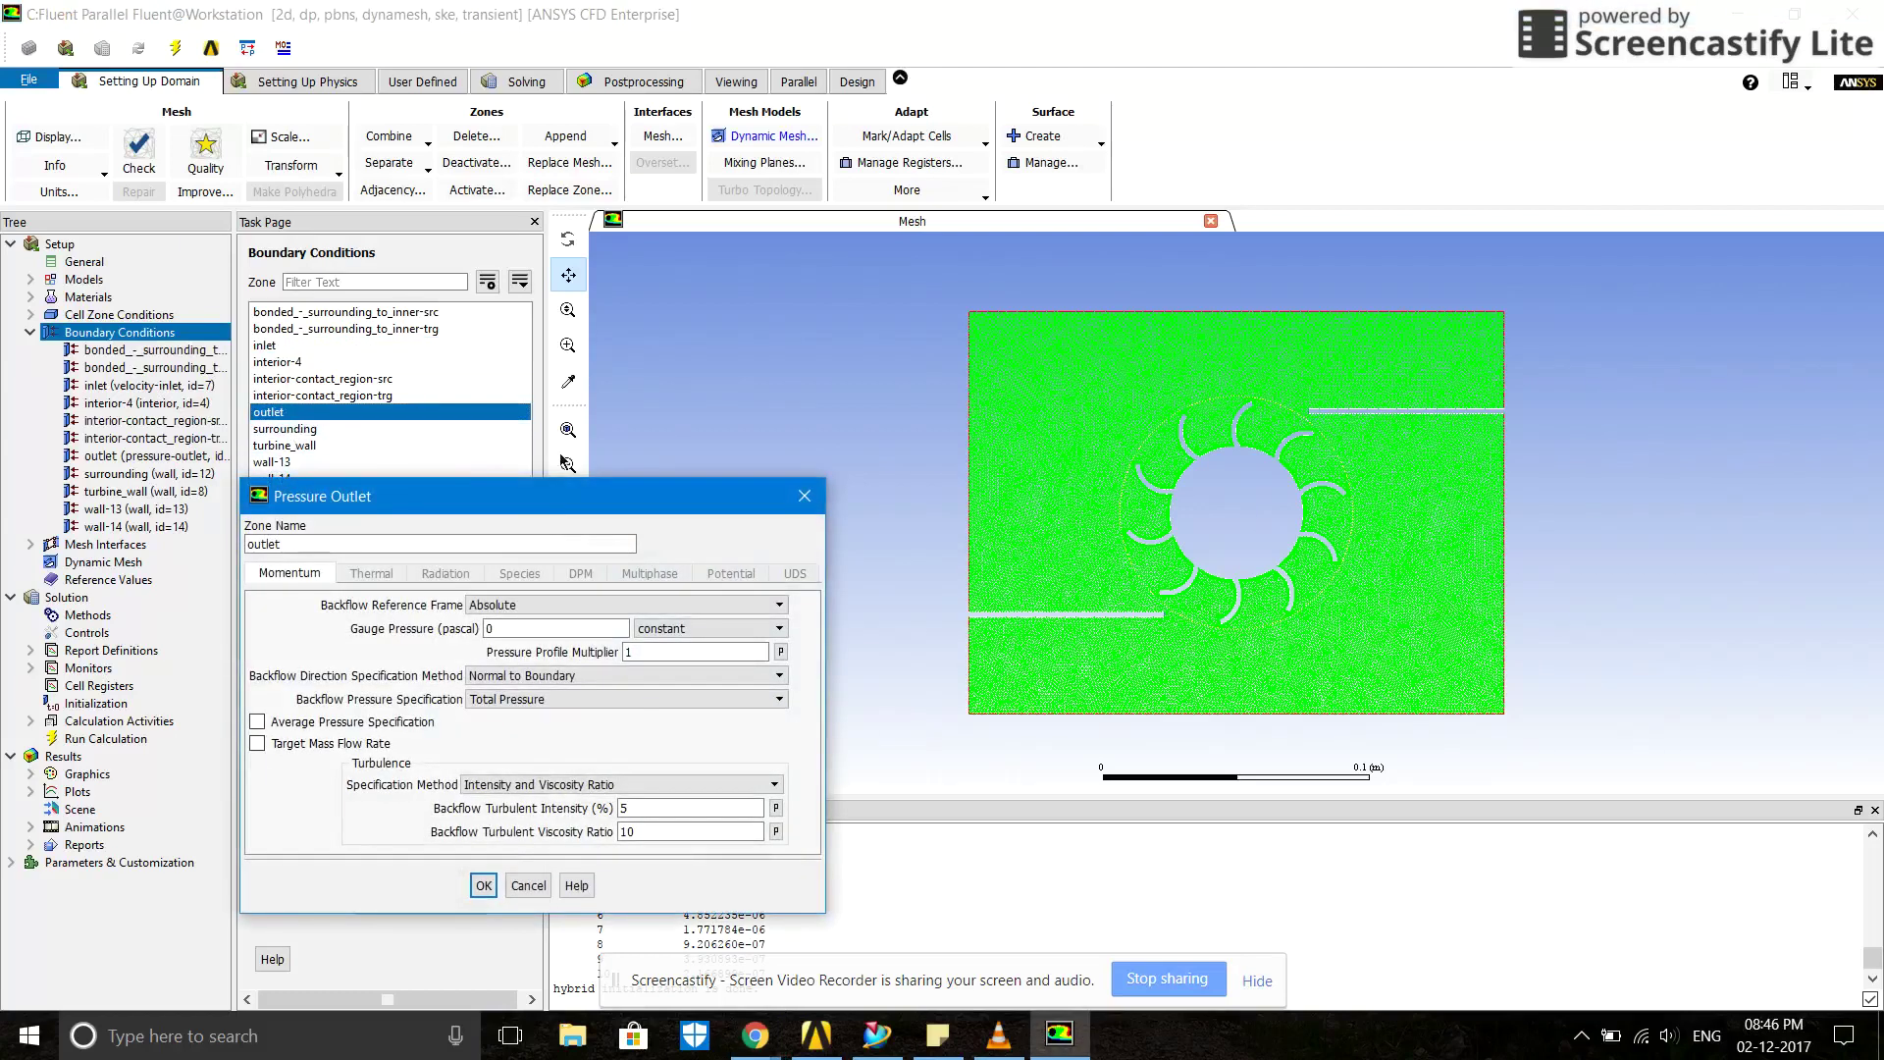
{"action": "left_click", "coordinate": [796, 508]}
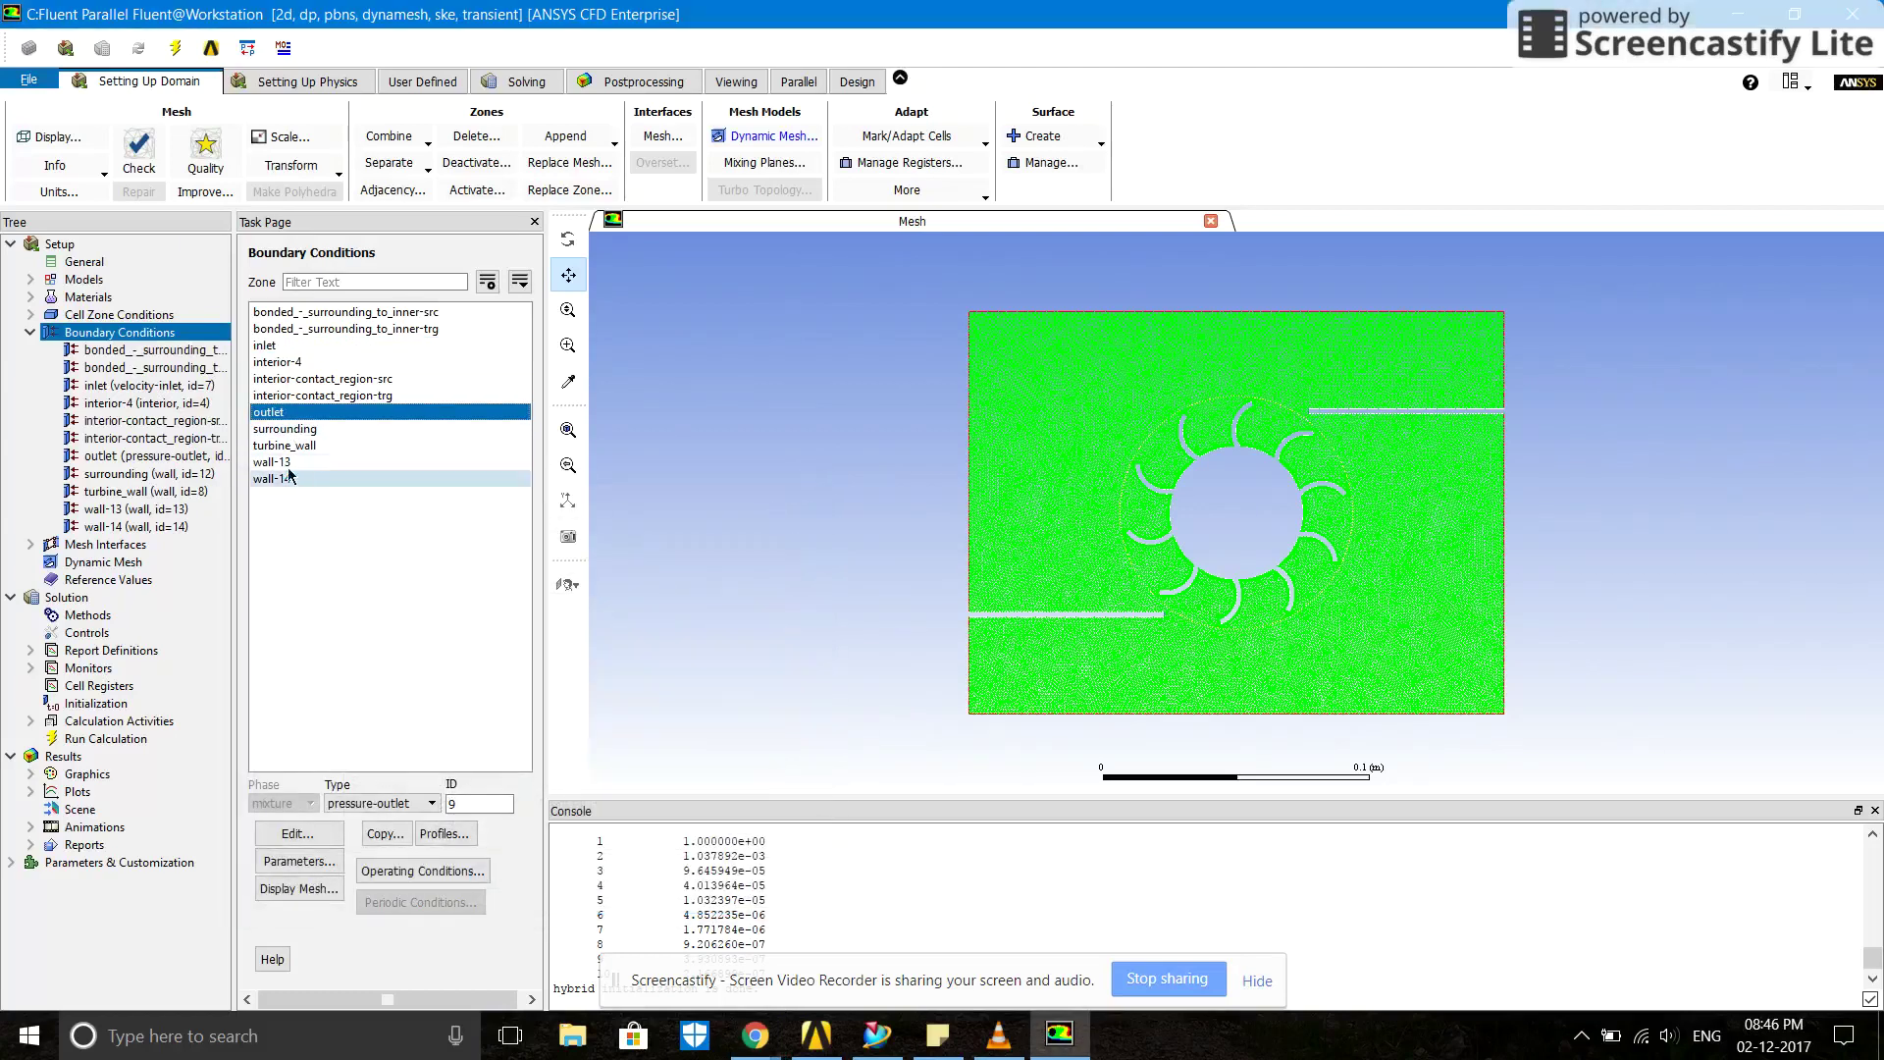
- Check the boundary types of the turbine_wall, surrounding, wall-13, wall-14, interior contact region and bonded surrounding-to-inner zones
{"action": "left_click", "coordinate": [280, 450]}
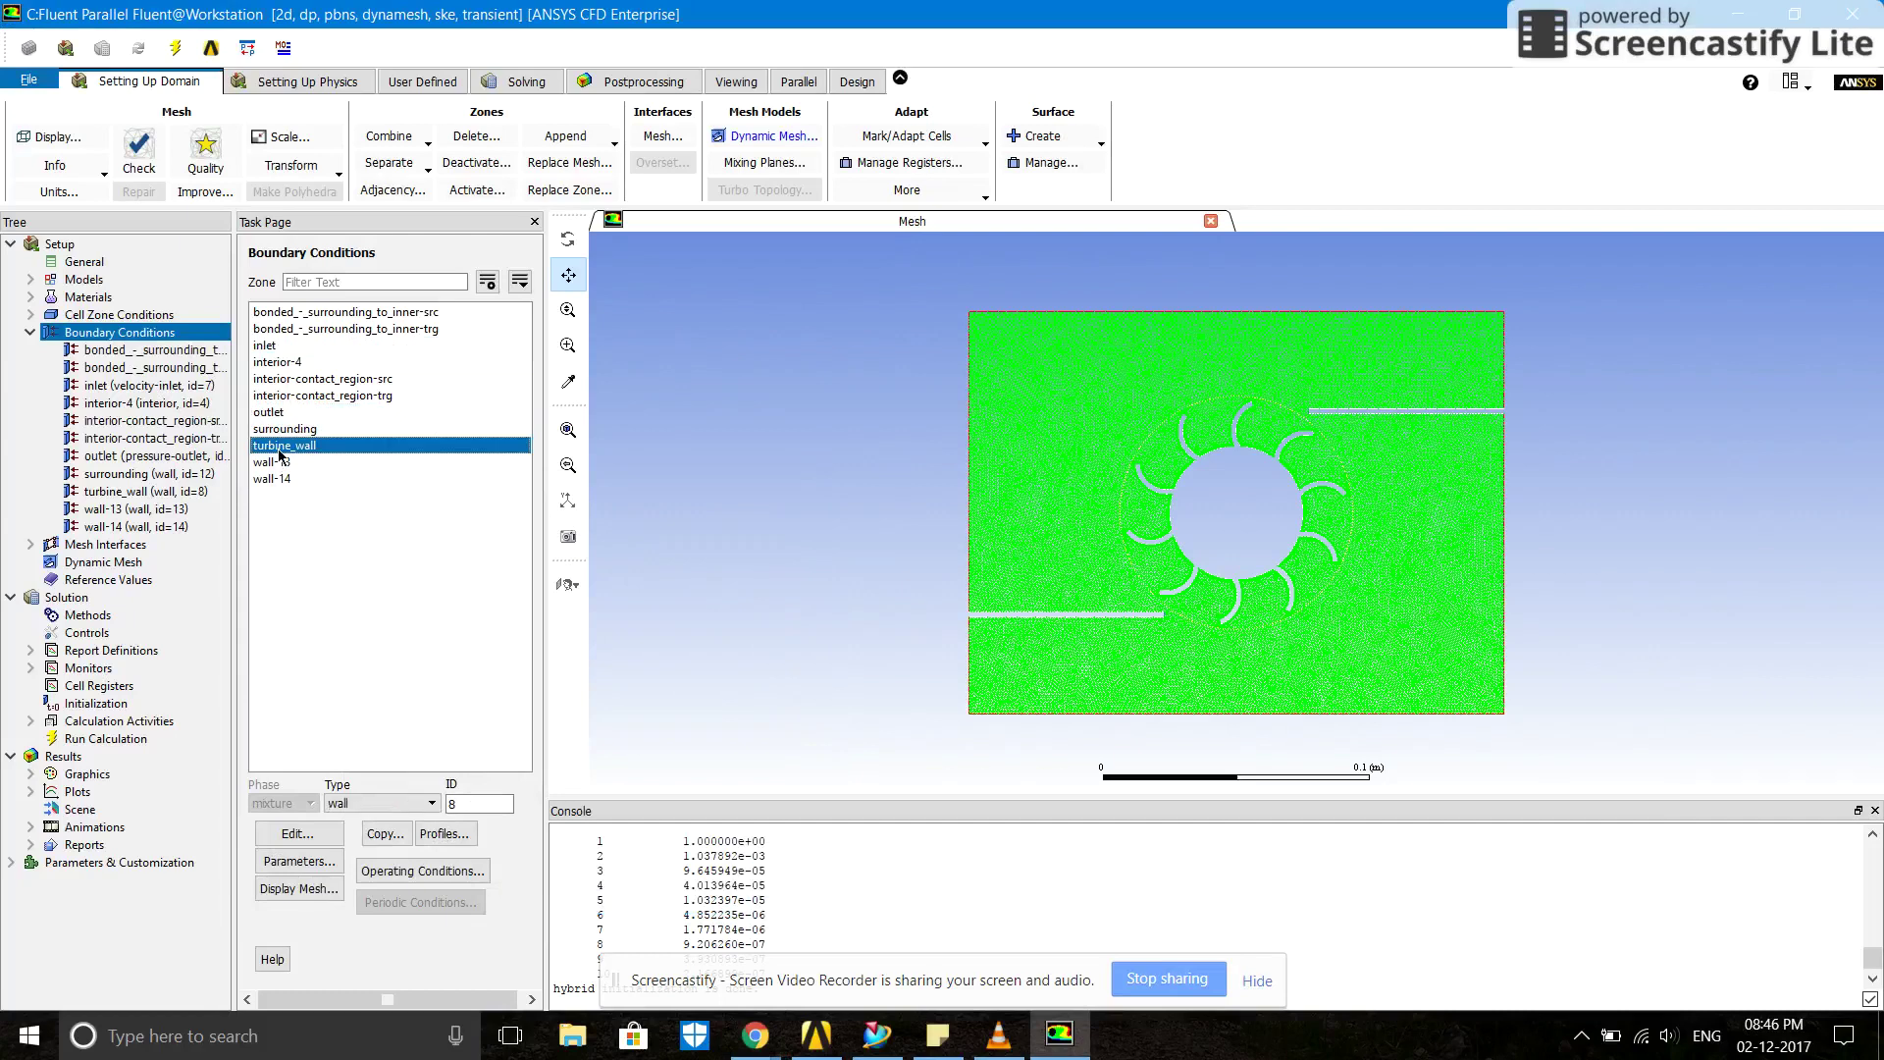
{"action": "left_click", "coordinate": [285, 431]}
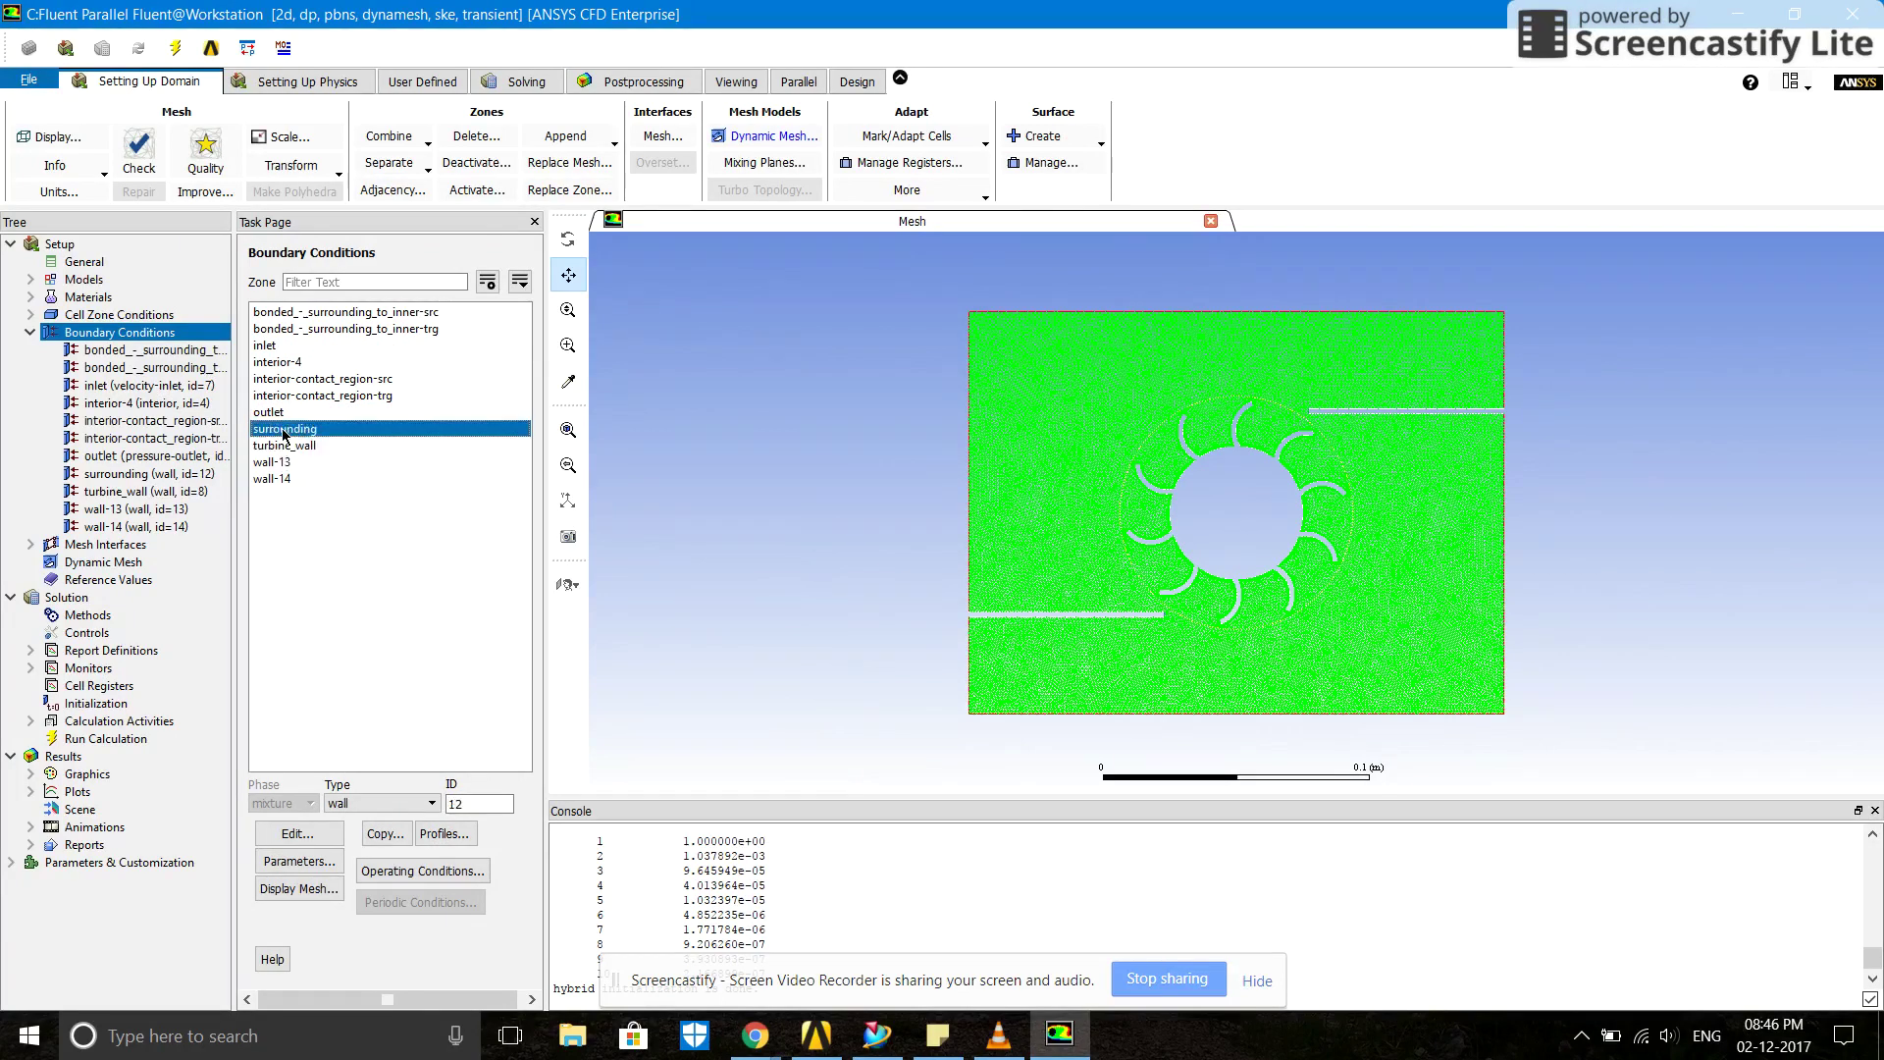
{"action": "left_click", "coordinate": [278, 480]}
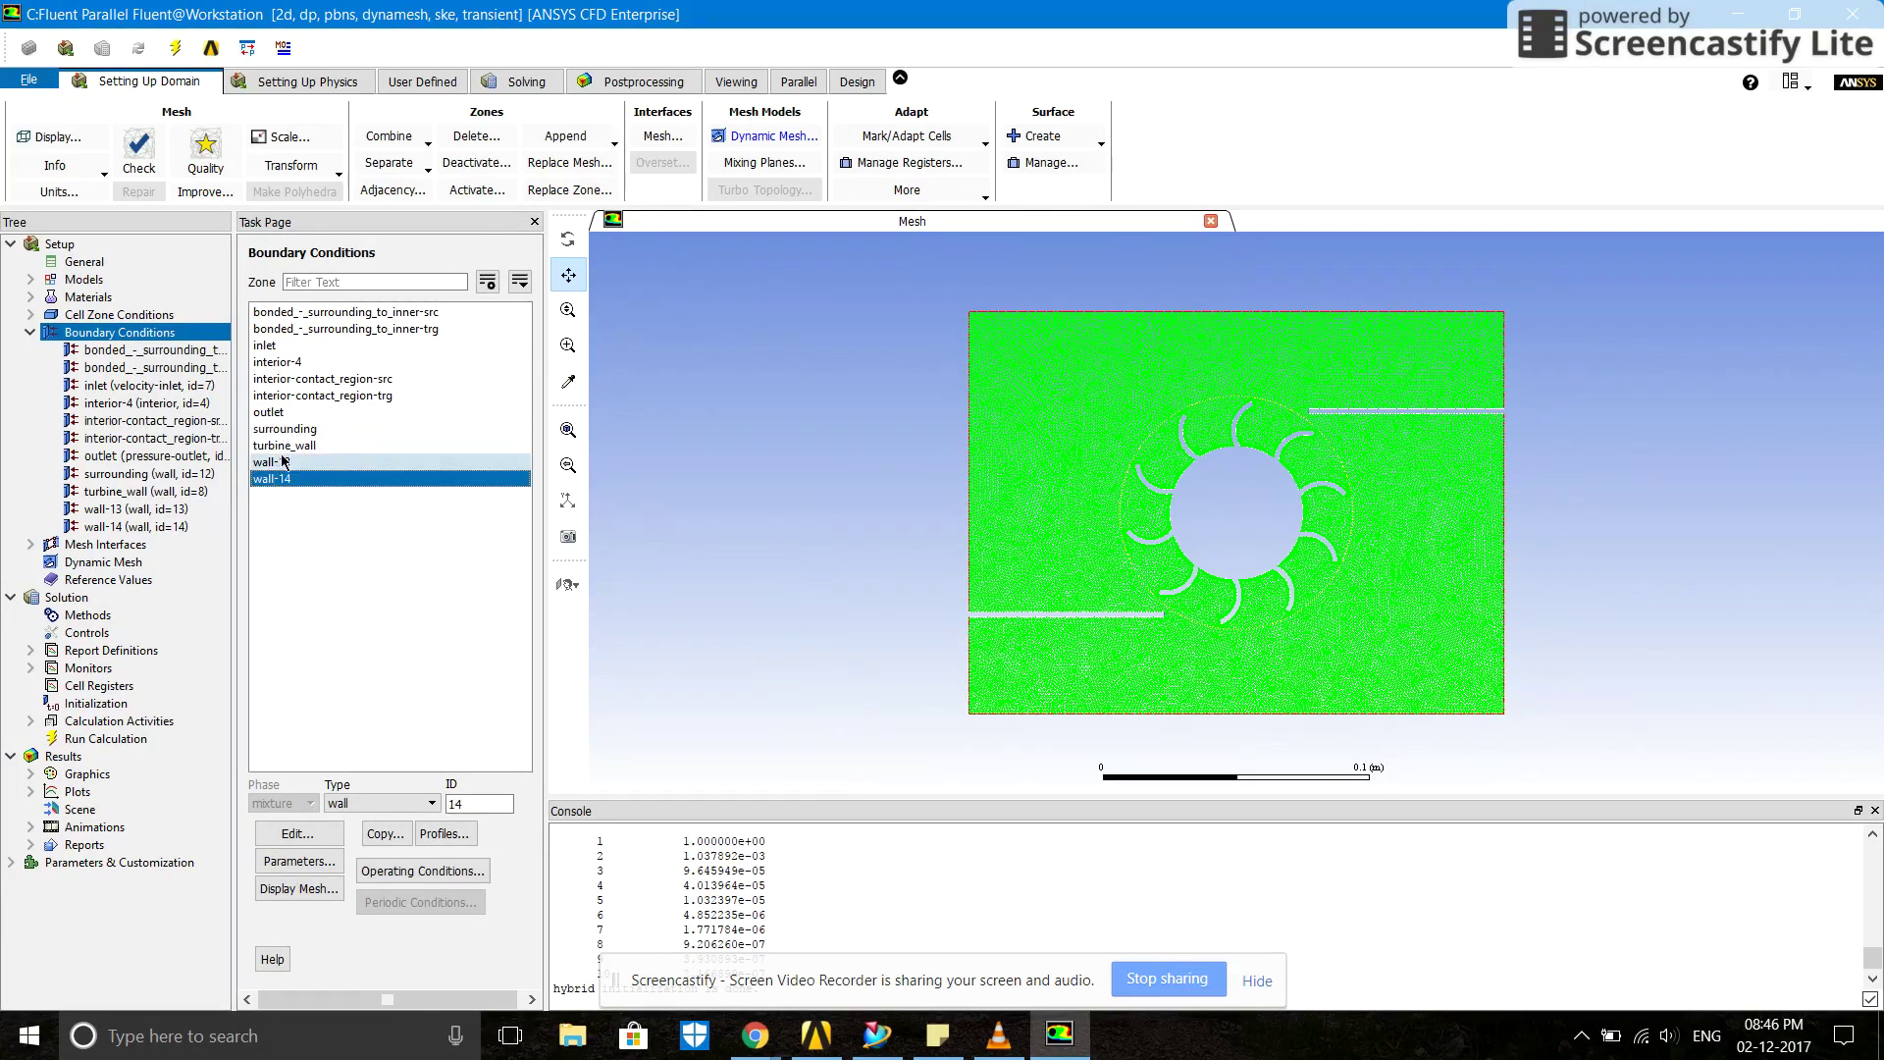
{"action": "left_click", "coordinate": [283, 461]}
{"action": "left_click", "coordinate": [298, 395]}
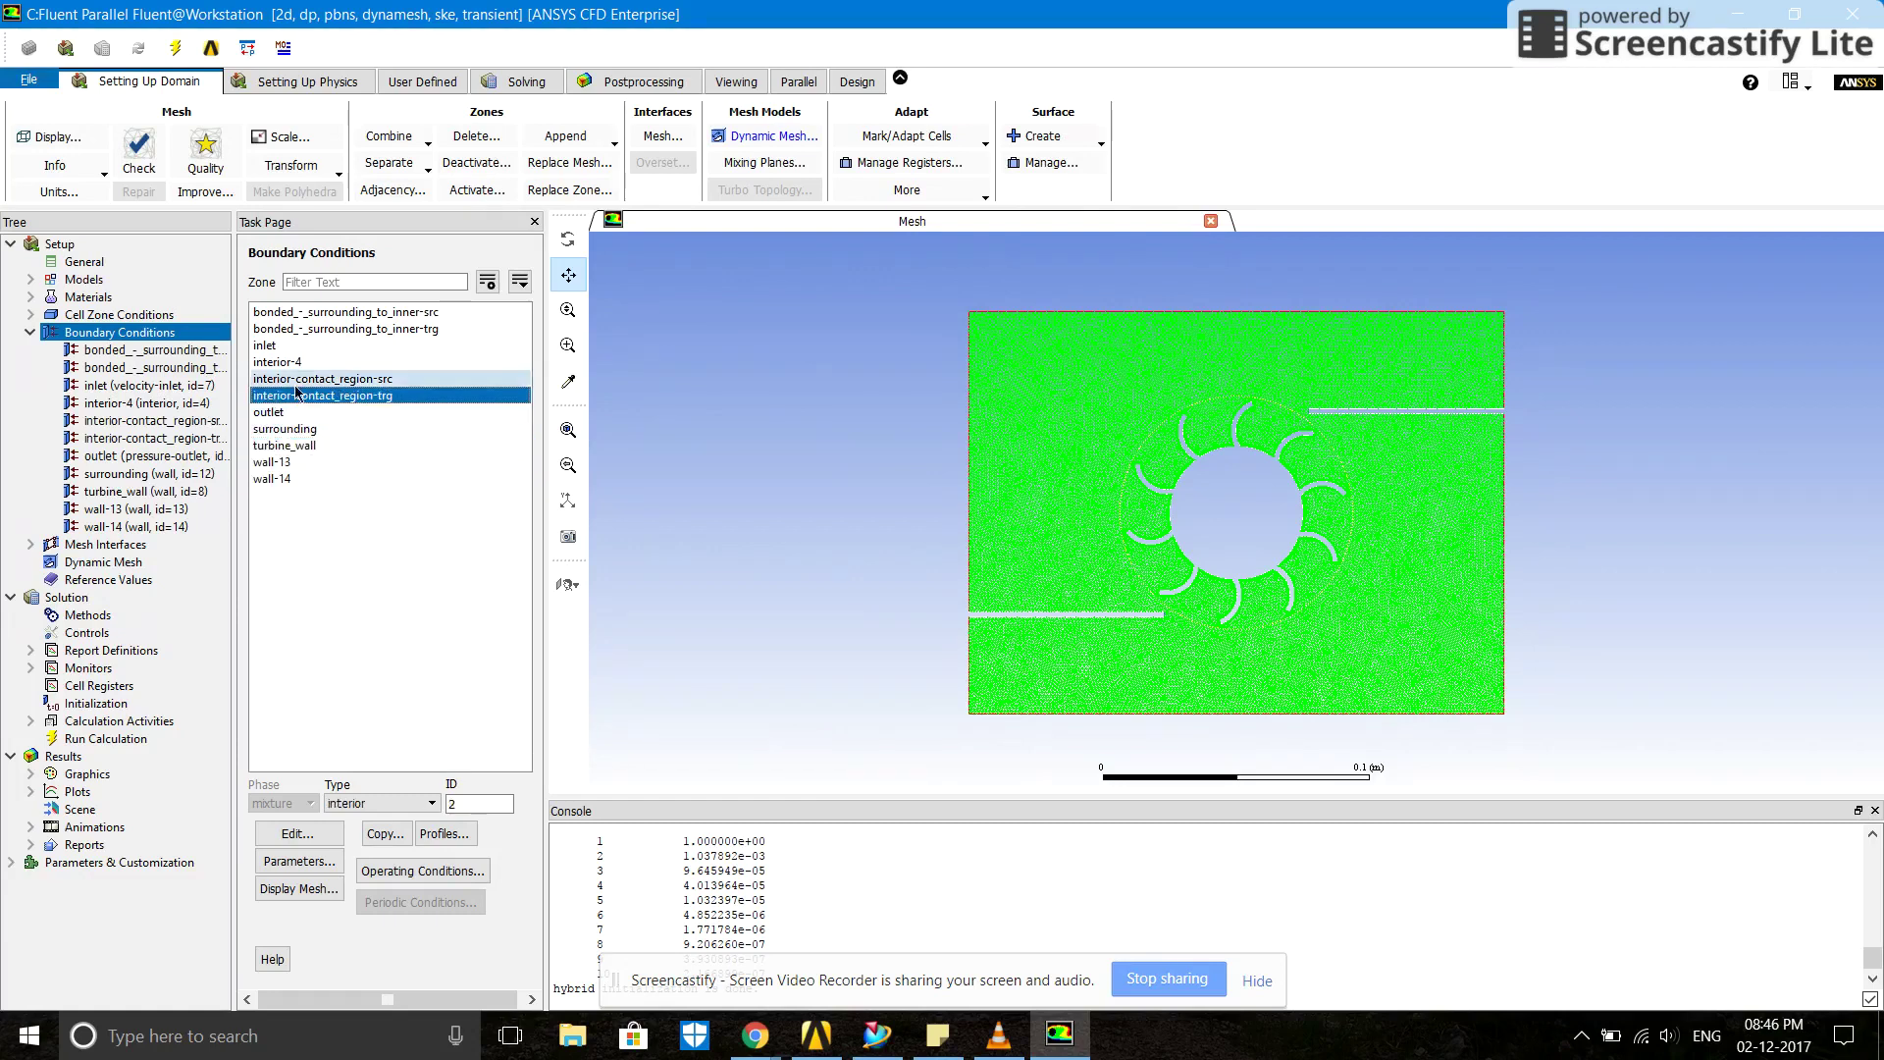
{"action": "left_click_drag", "start_coordinate": [297, 393], "coordinate": [316, 314]}
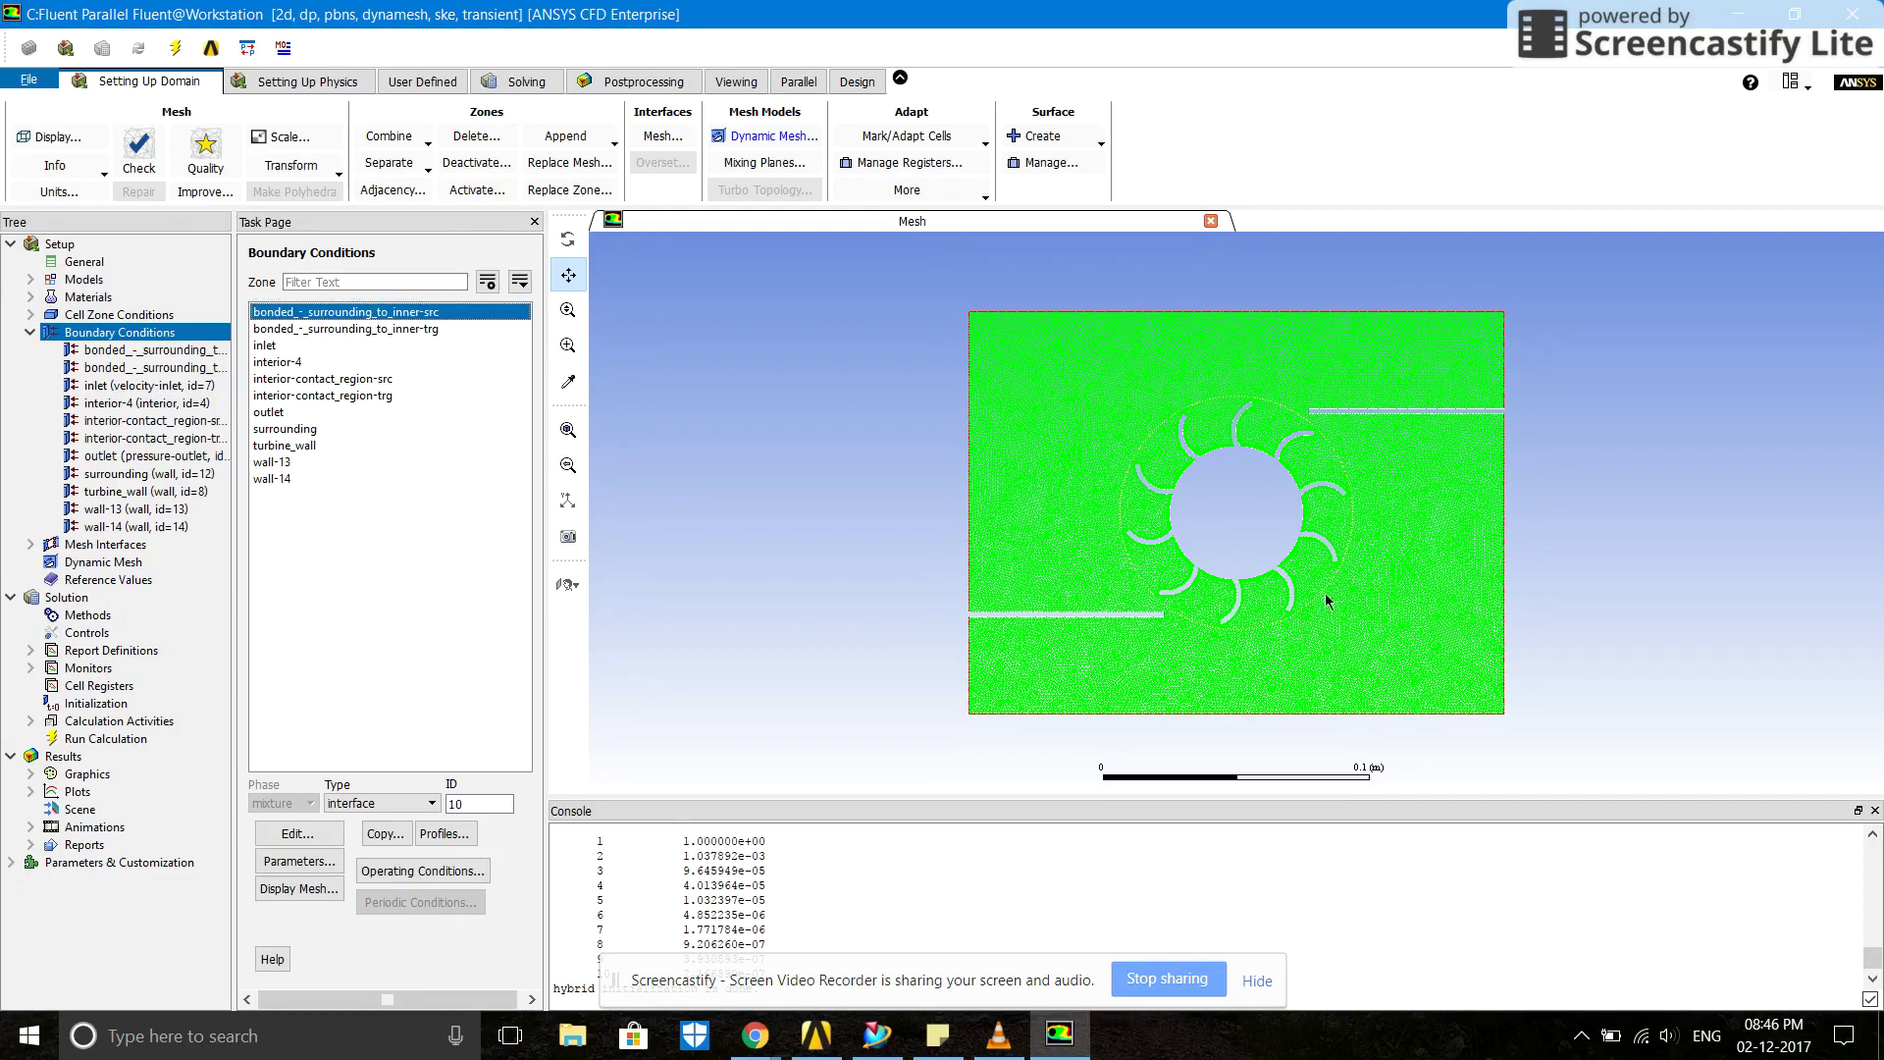
- Show the Dynamic Mesh settings and review the smoothing and layering parameters of its mesh methods
{"action": "left_click", "coordinate": [31, 333]}
{"action": "left_click", "coordinate": [65, 368]}
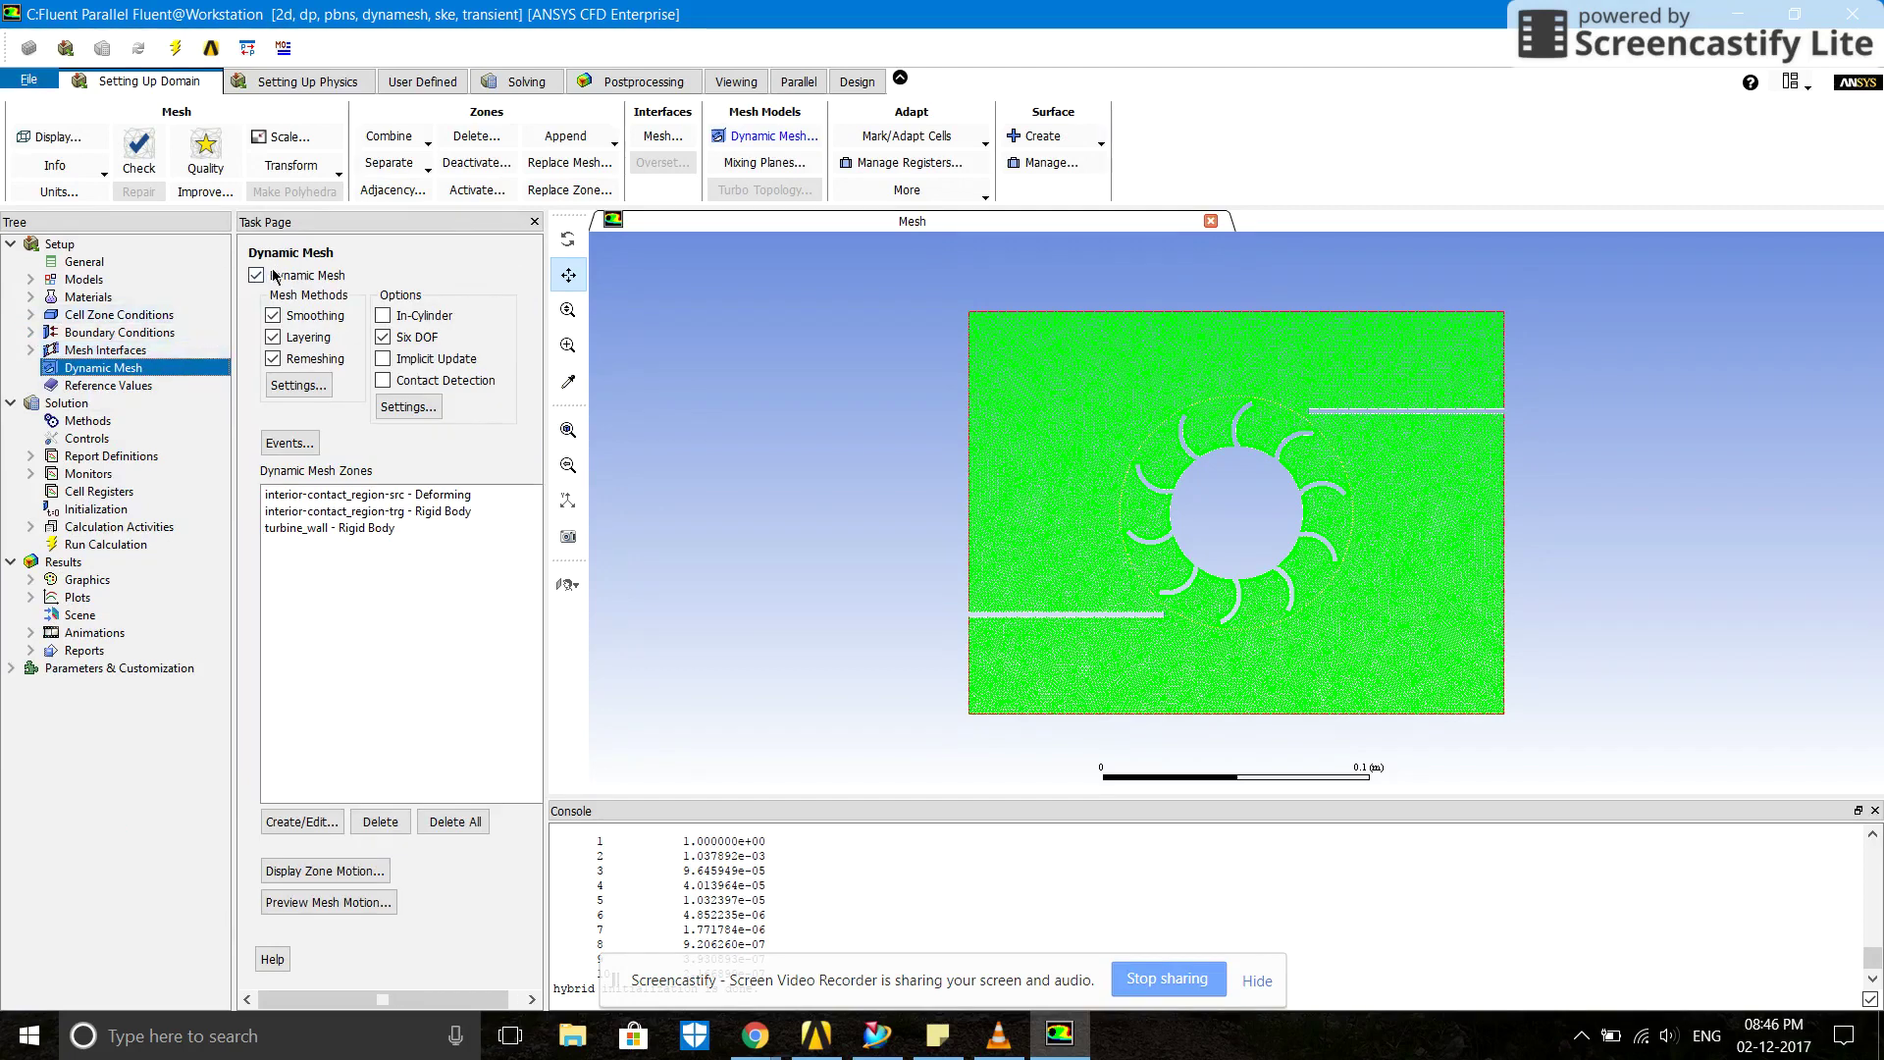
{"action": "left_click", "coordinate": [294, 388]}
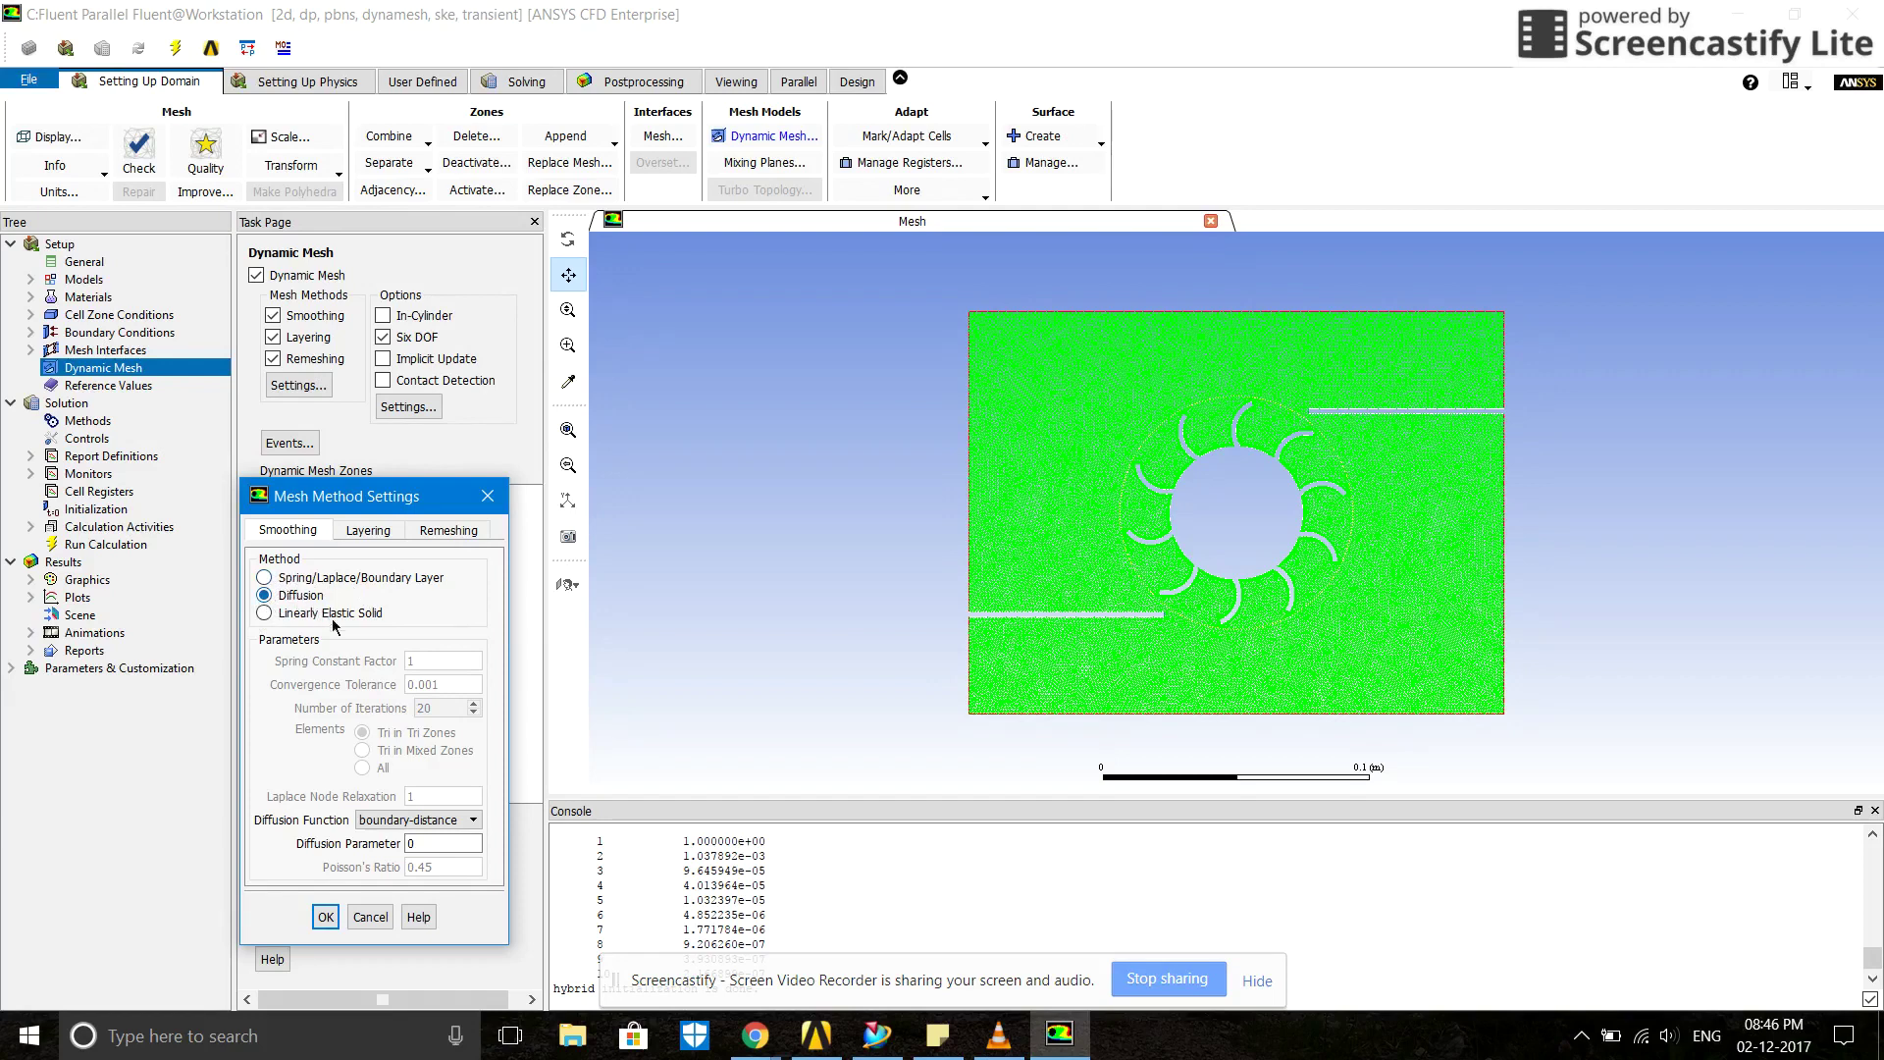
{"action": "left_click", "coordinate": [365, 530]}
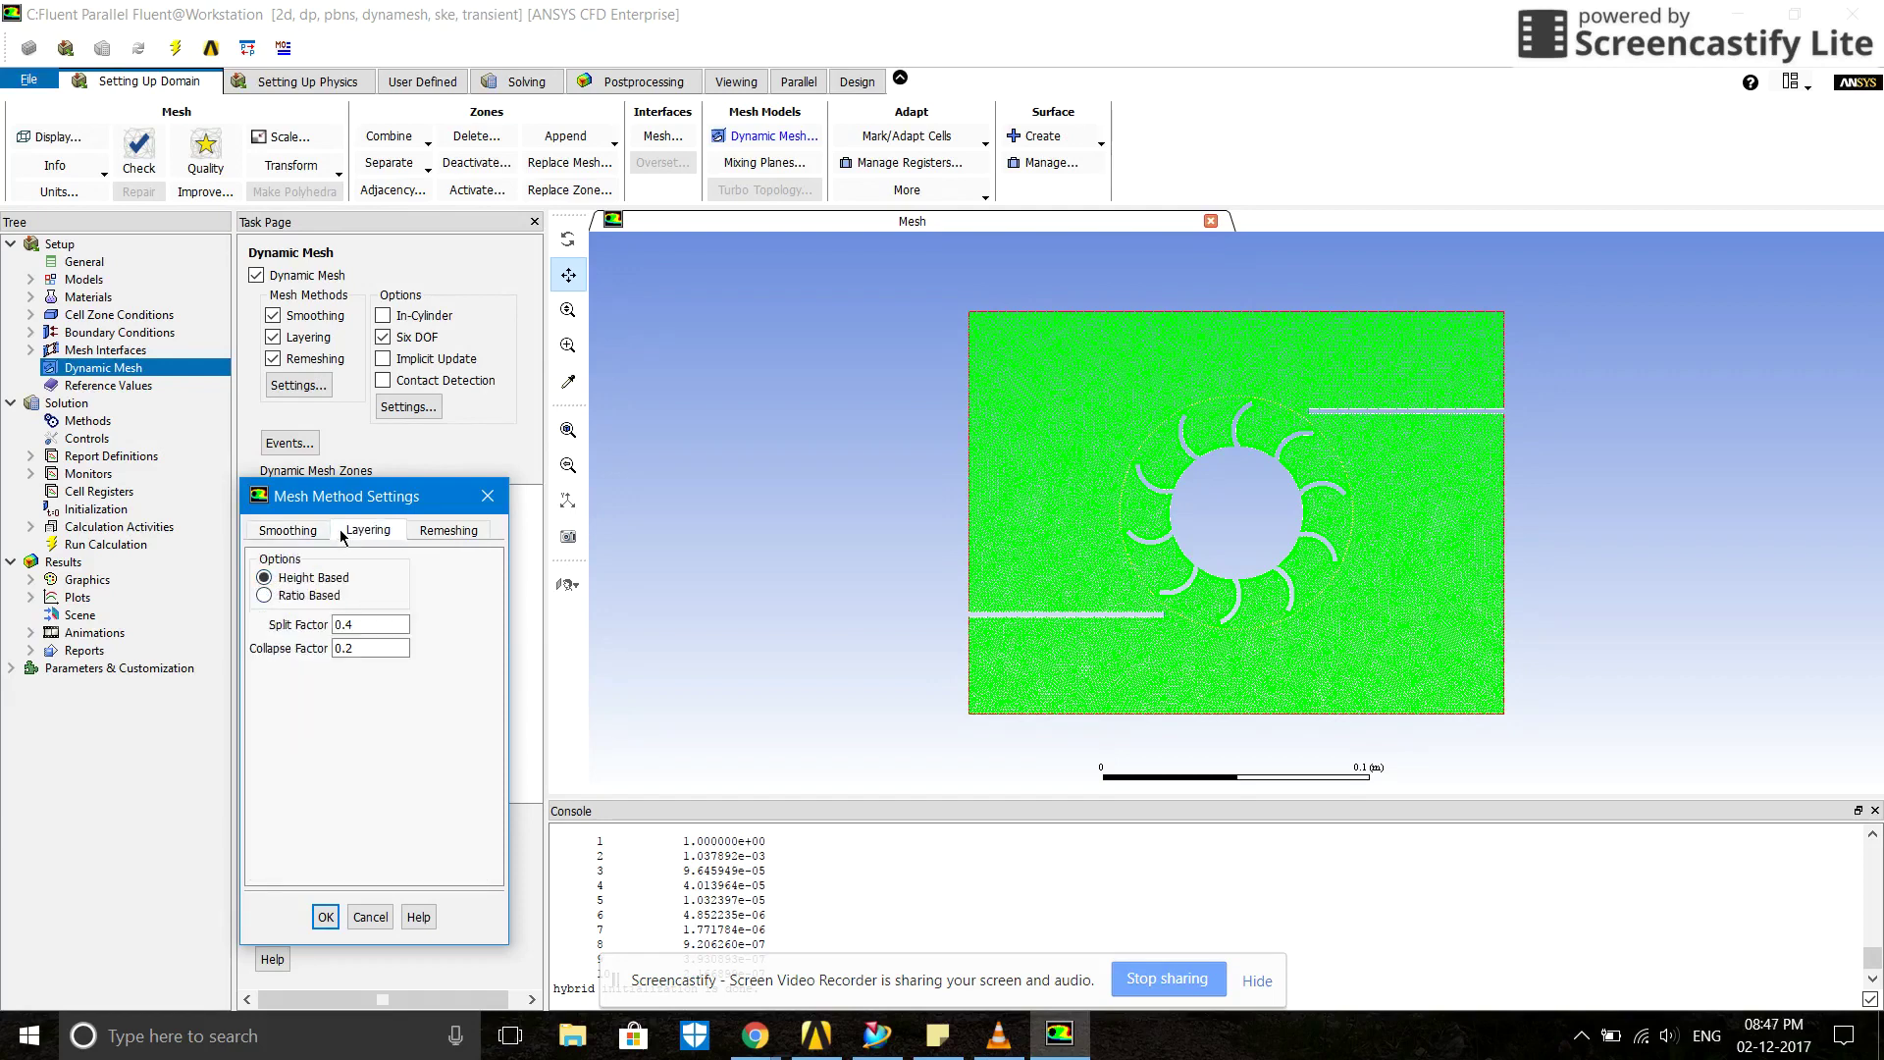
{"action": "left_click", "coordinate": [354, 647]}
- Compare the remeshing parameters with the mesh scale info, and close the mesh method settings without changes
{"action": "left_click", "coordinate": [437, 538]}
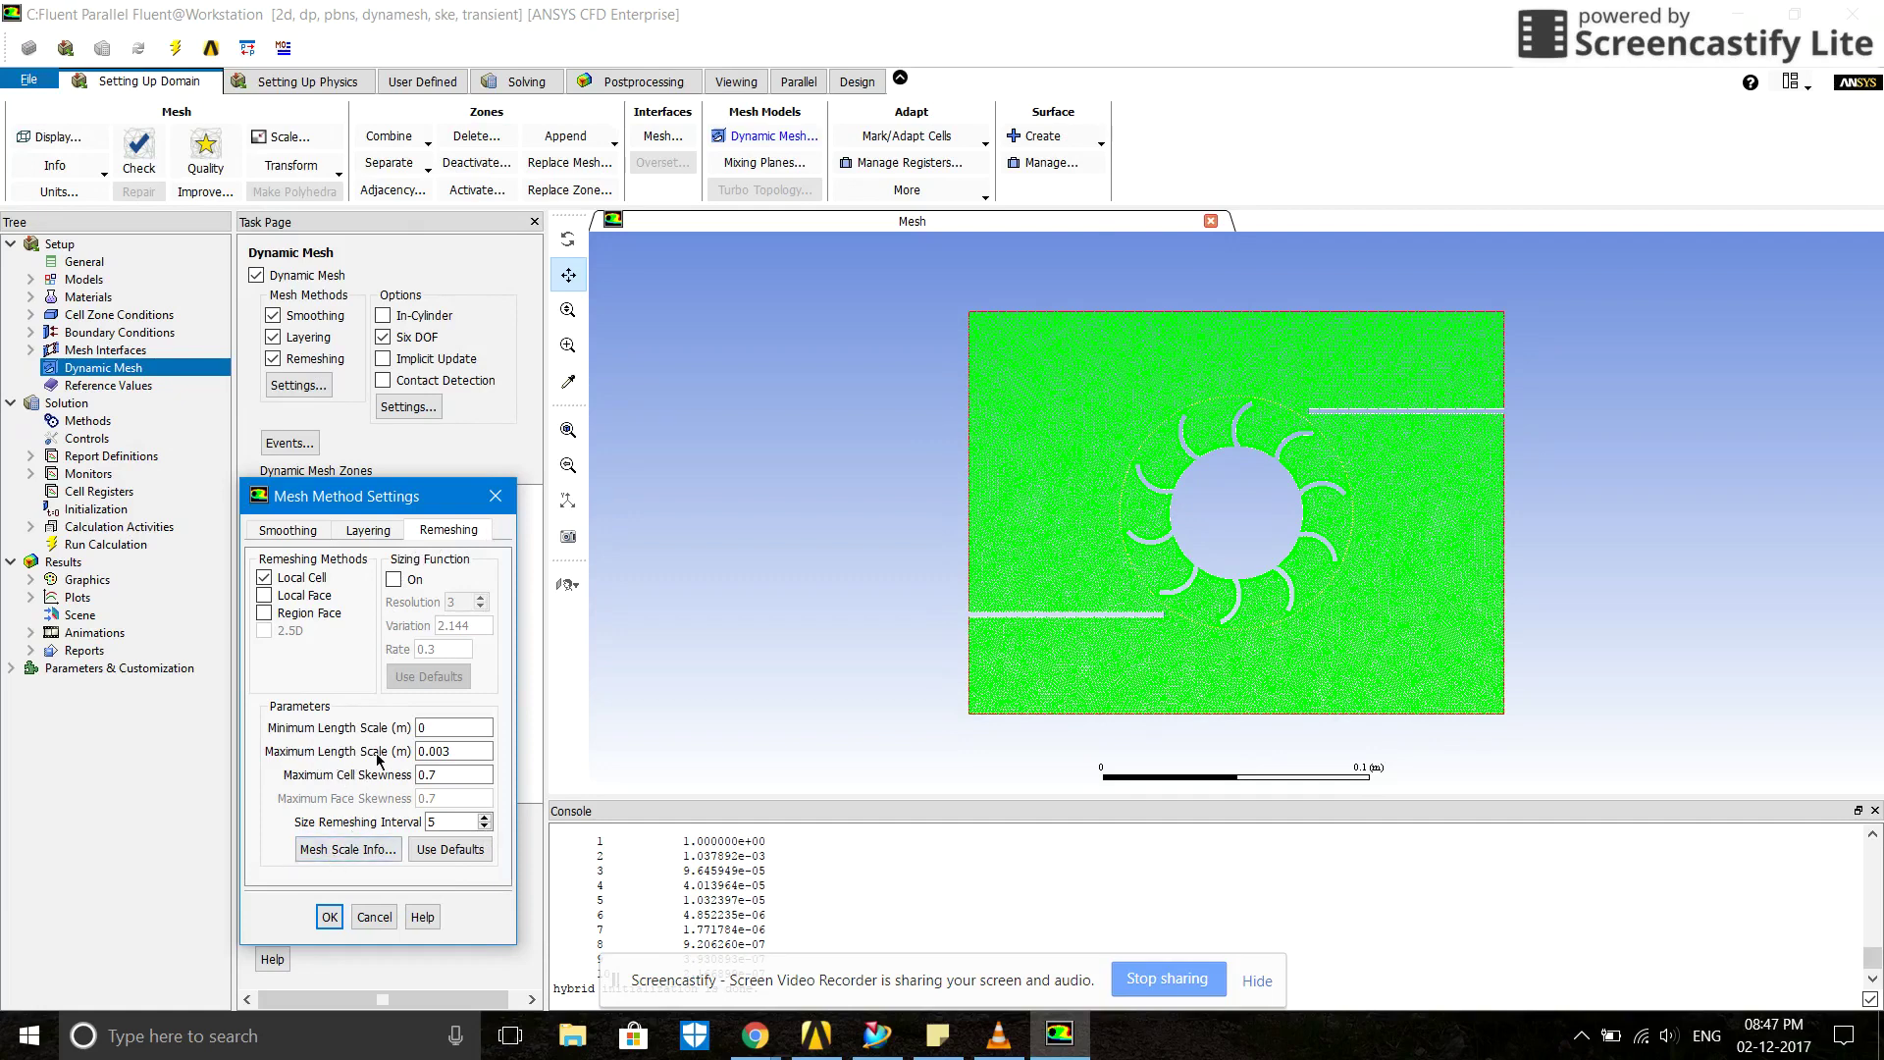
{"action": "left_click", "coordinate": [356, 846]}
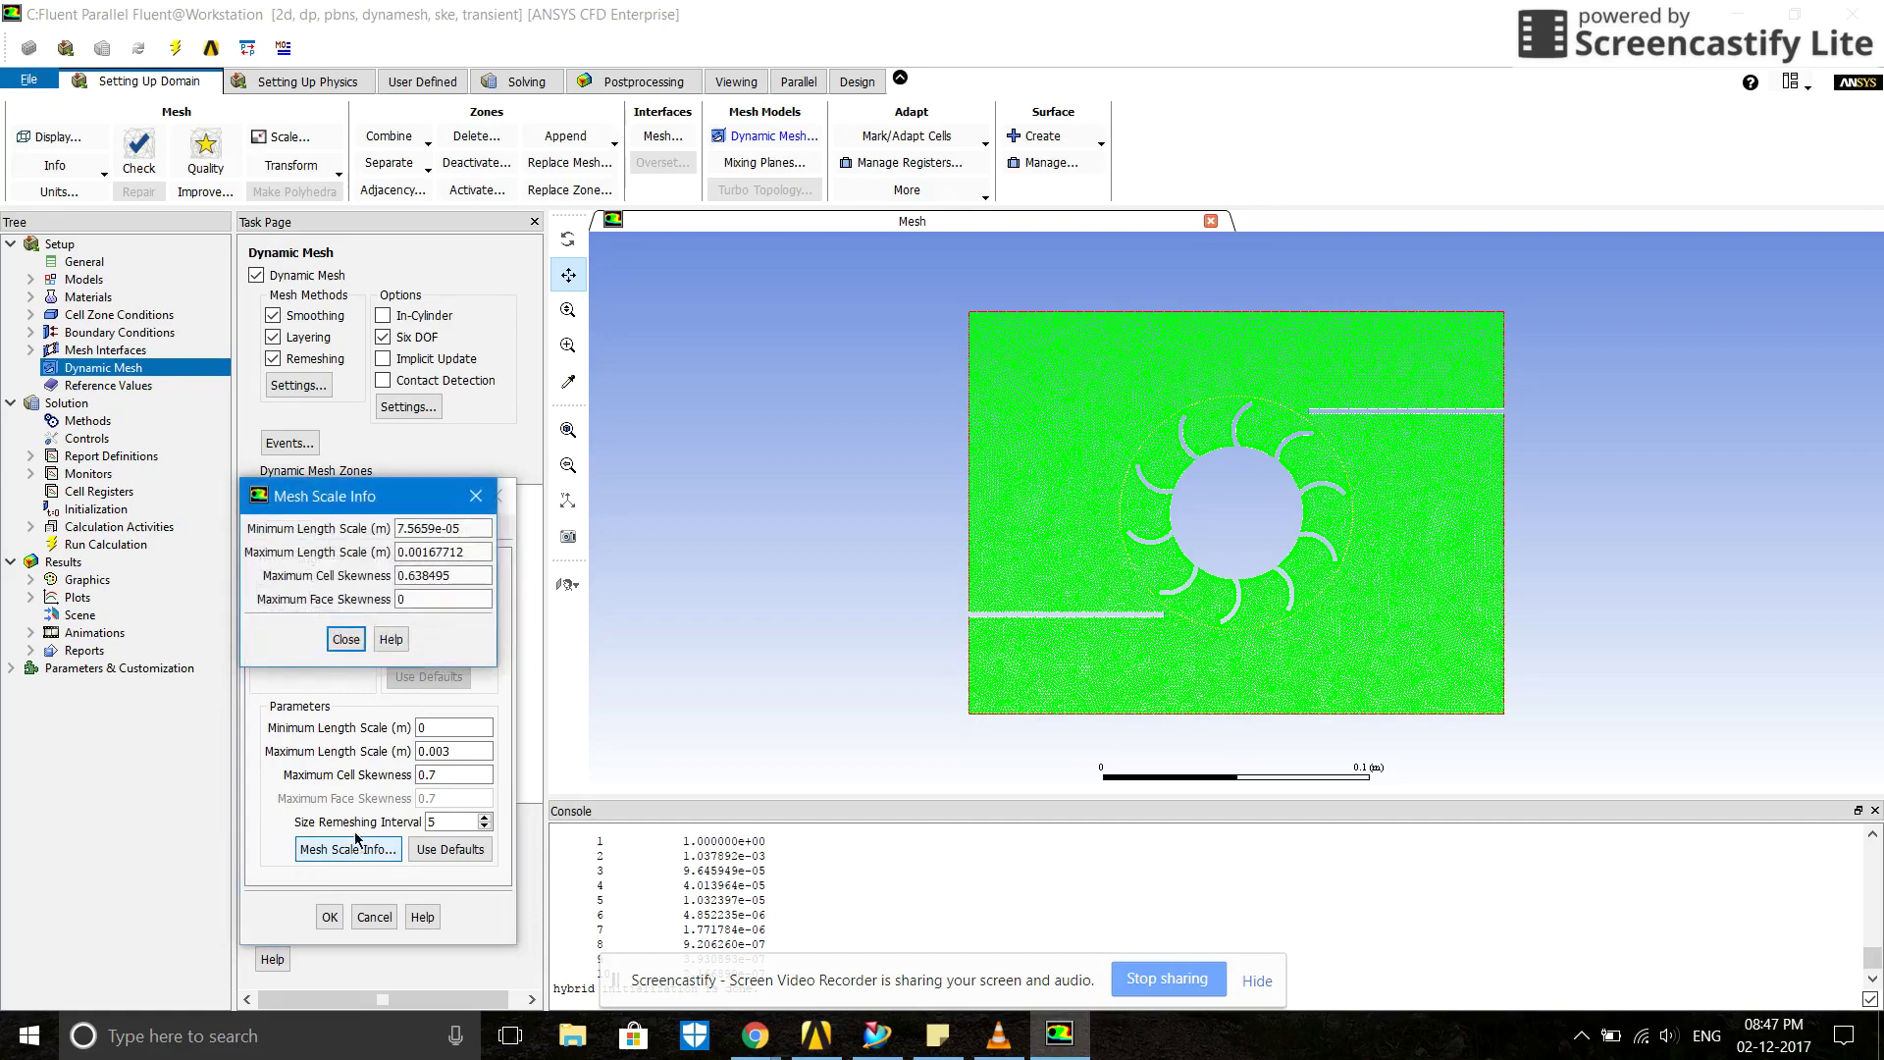
{"action": "left_click_drag", "start_coordinate": [386, 512], "coordinate": [226, 531]}
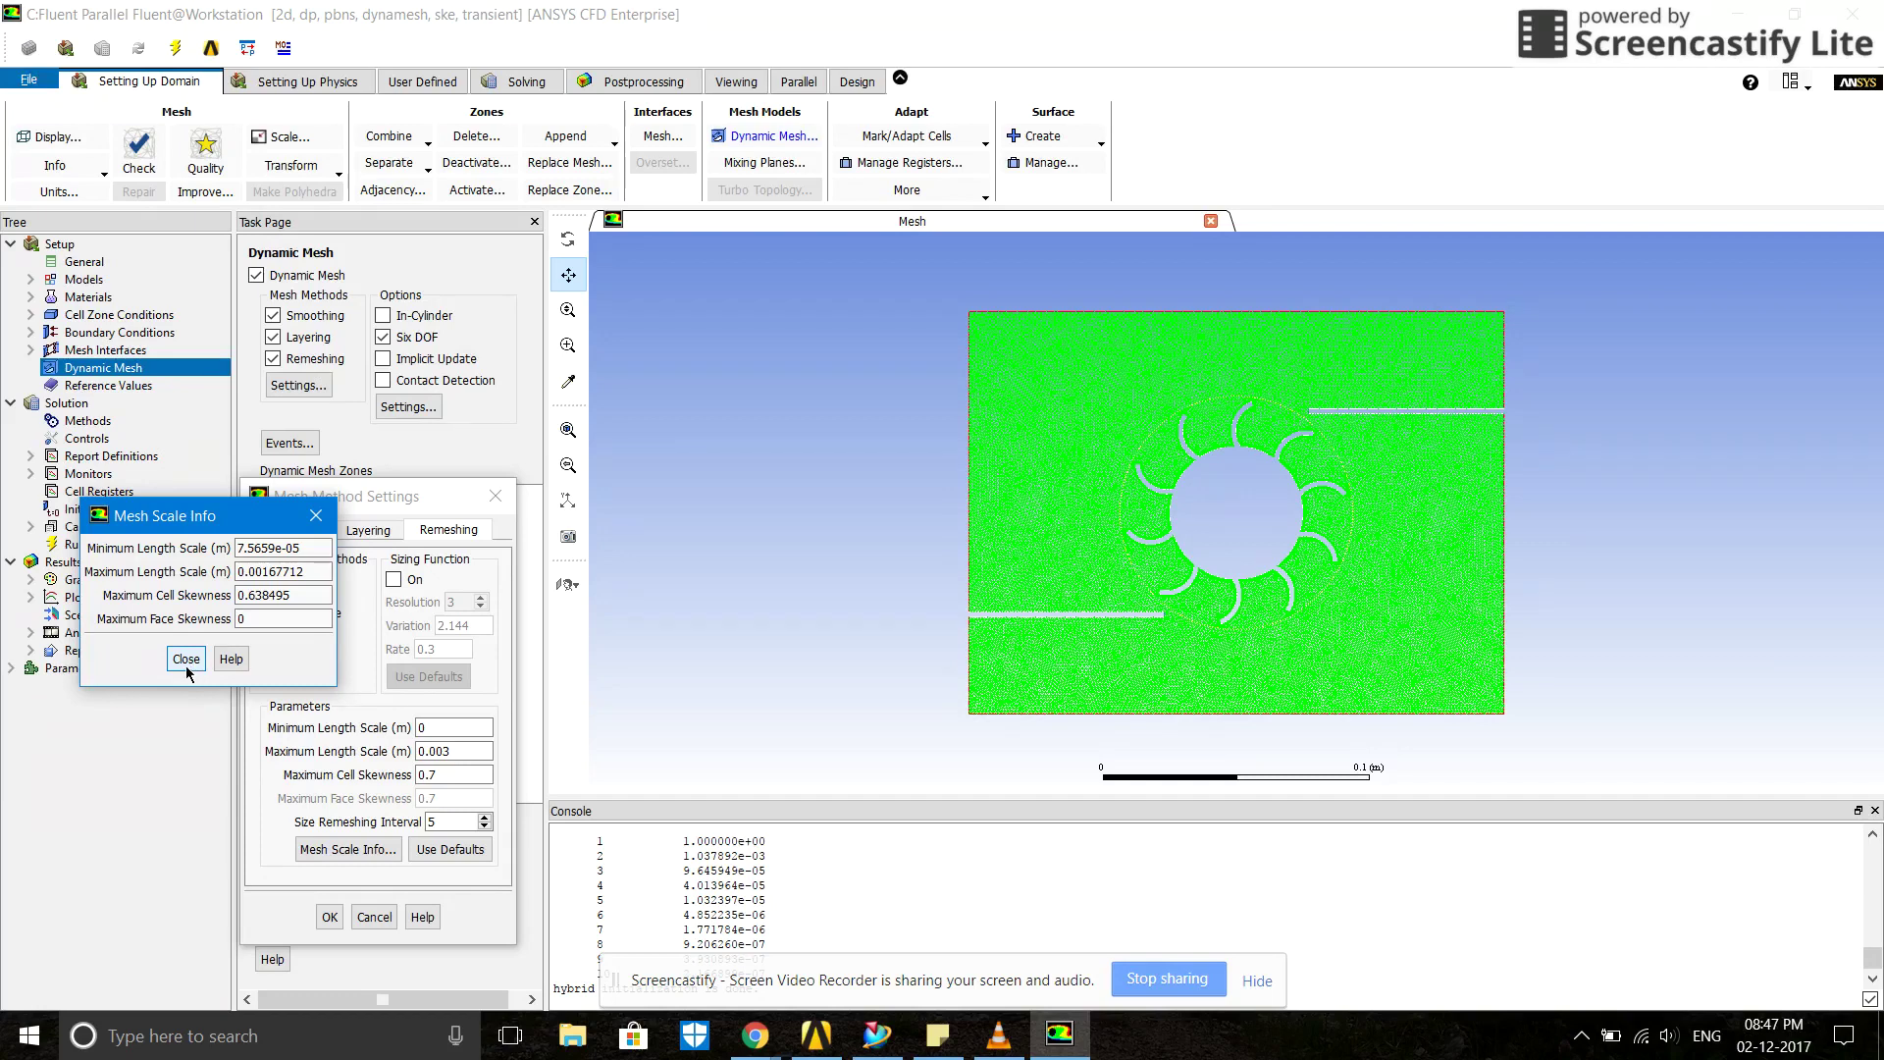
{"action": "left_click", "coordinate": [188, 663]}
{"action": "left_click", "coordinate": [384, 917]}
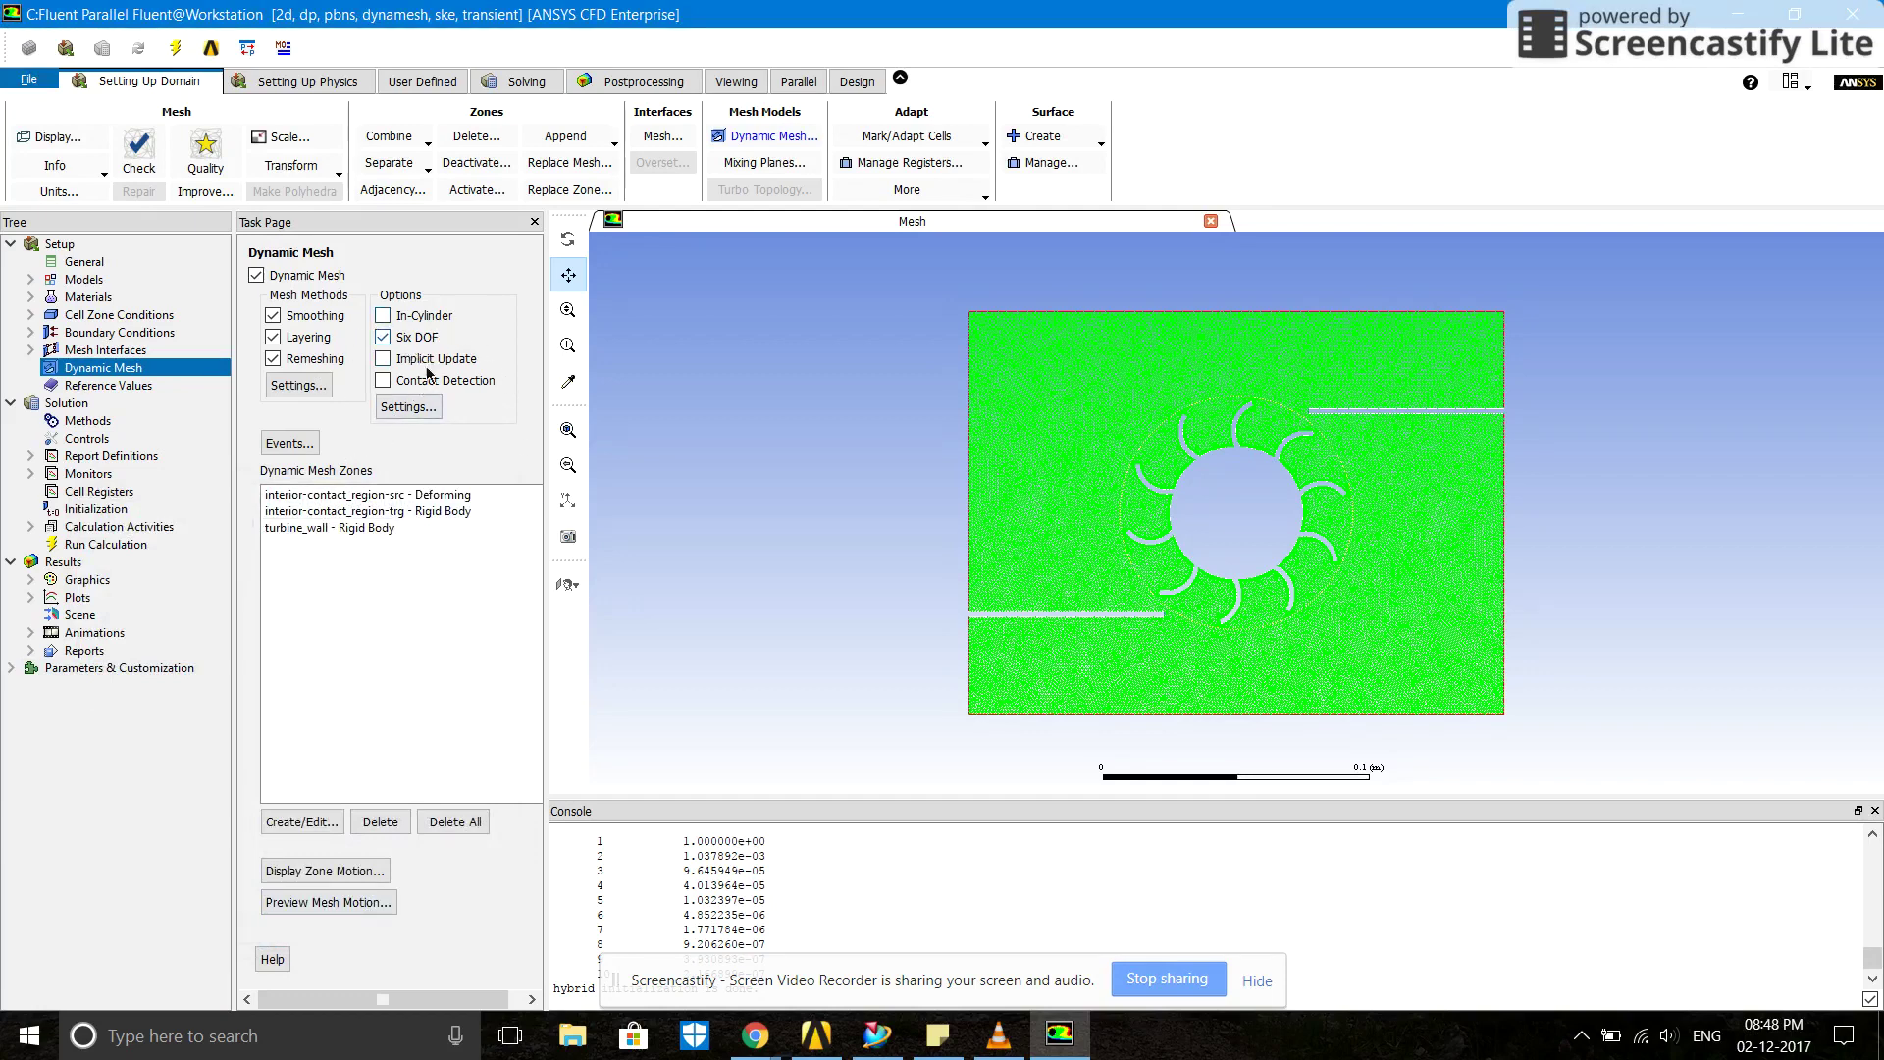
- Review the moment of inertia, one DOF rotation and center of rotation in the Six DOF properties of "rotate"
{"action": "left_click", "coordinate": [417, 408]}
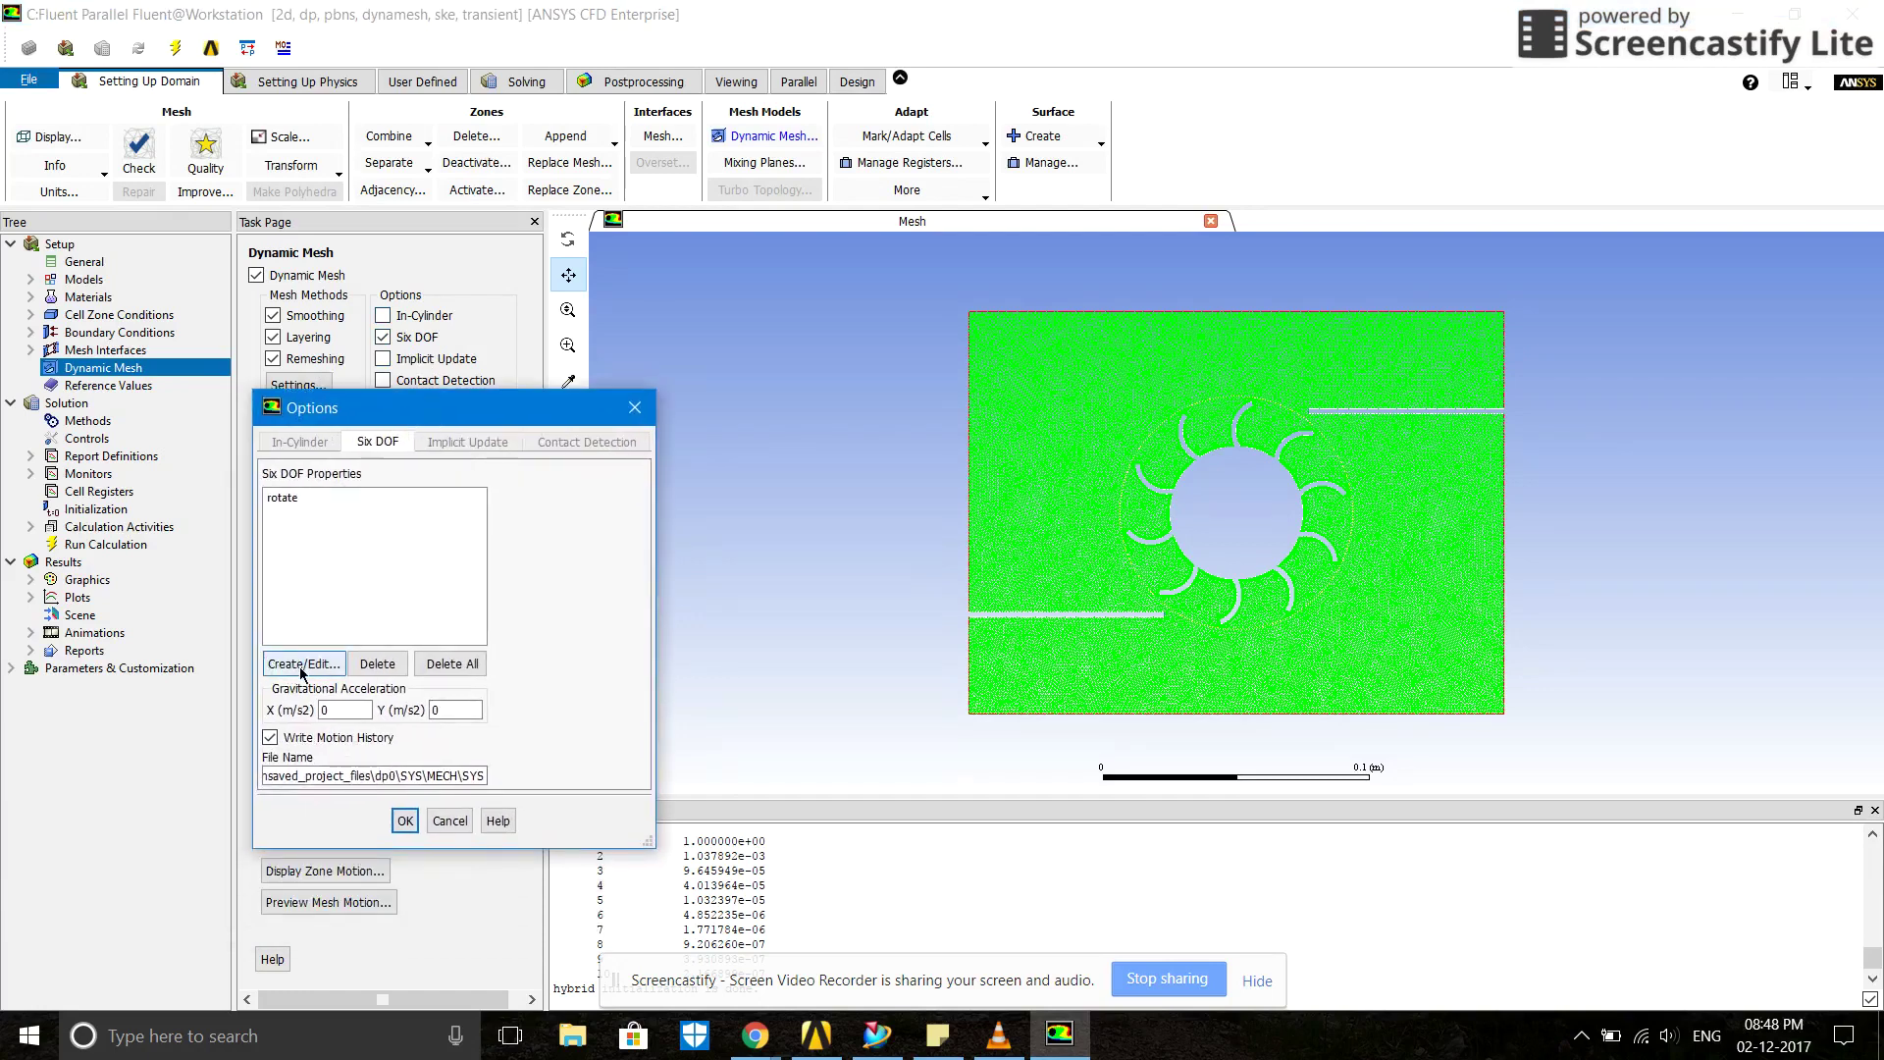
{"action": "left_click", "coordinate": [303, 667]}
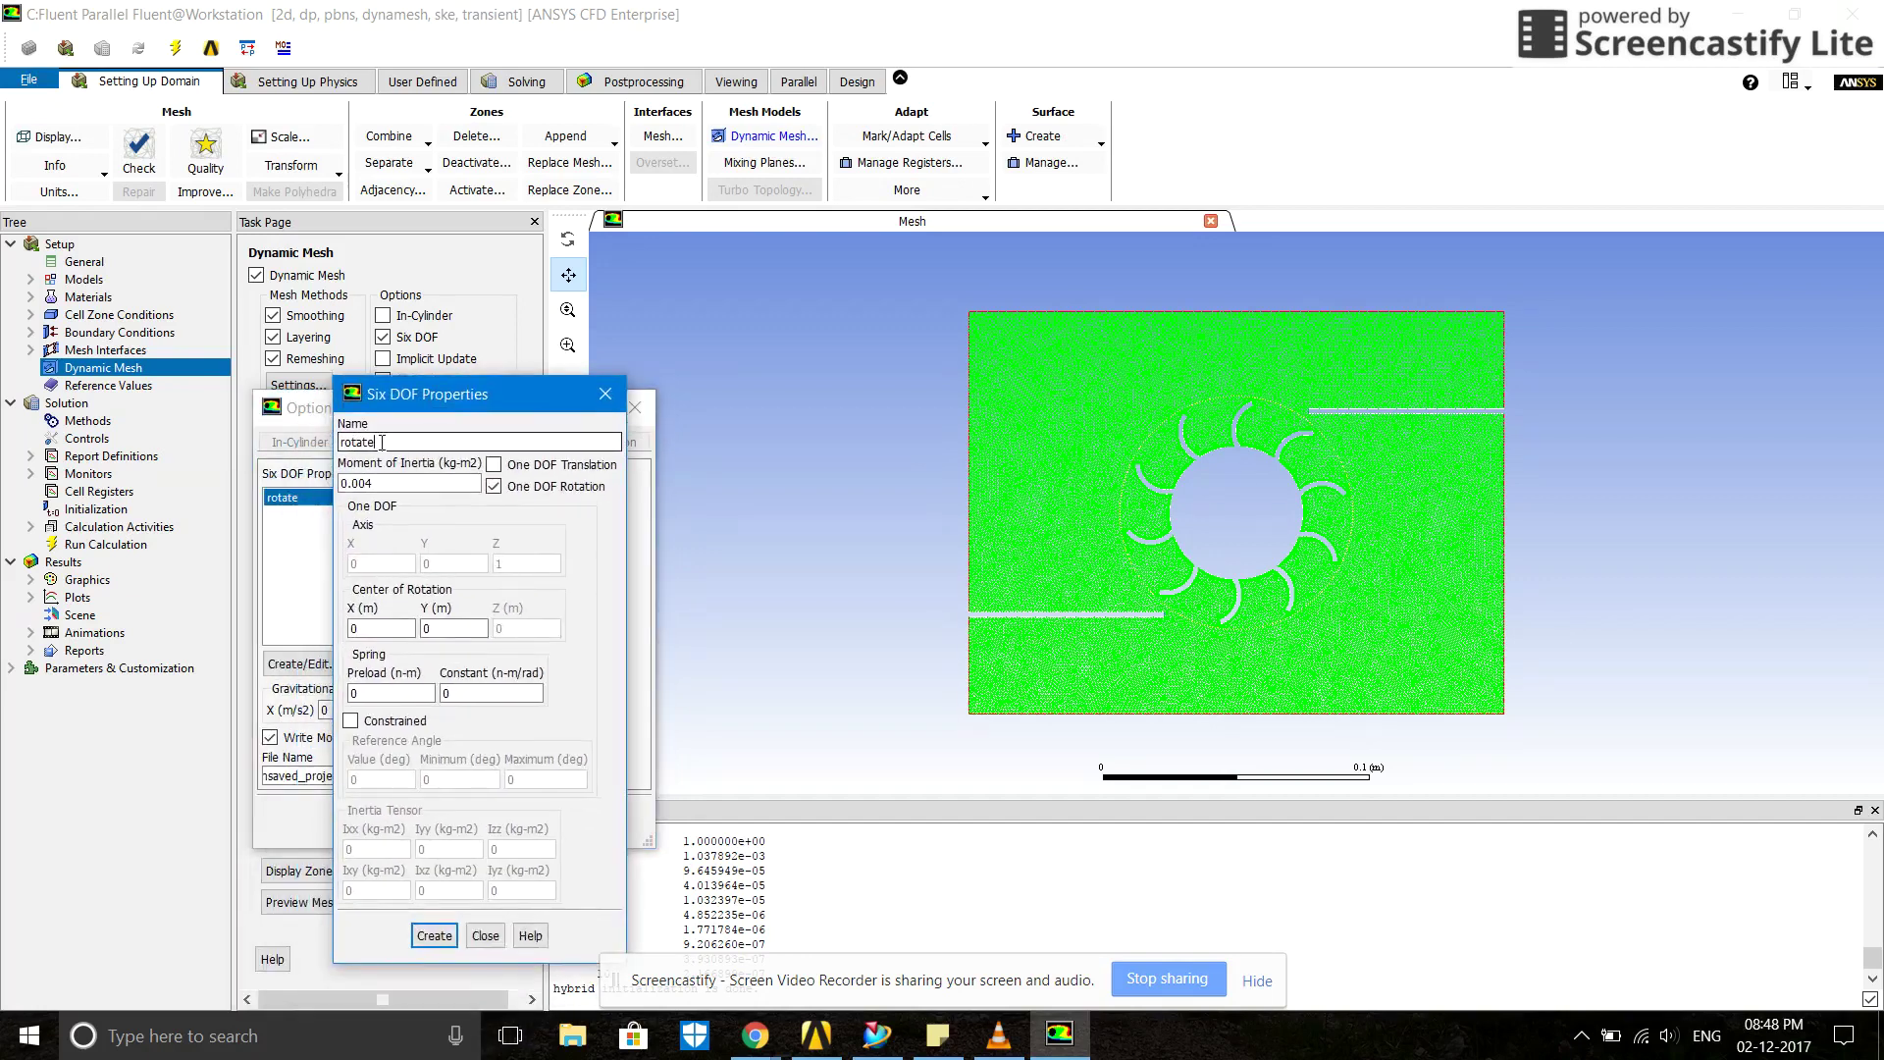
{"action": "left_click", "coordinate": [382, 483]}
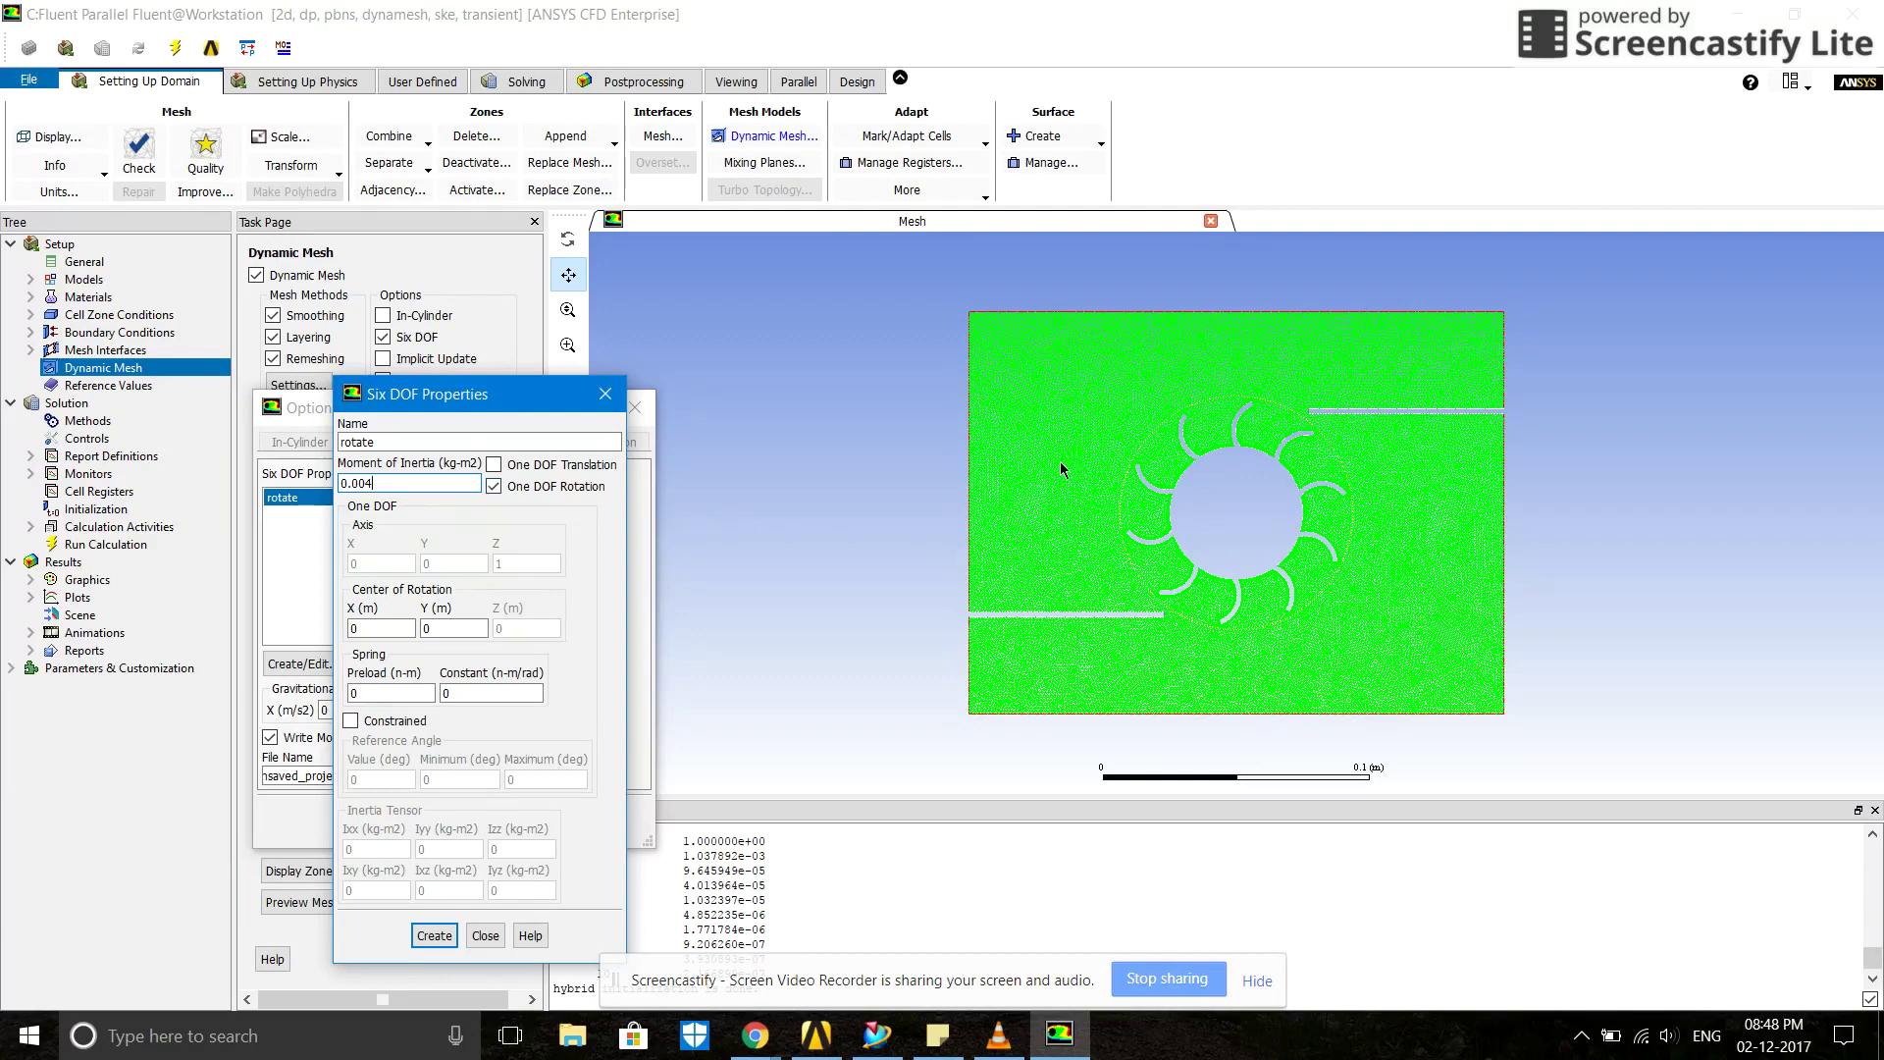
{"action": "left_click_drag", "start_coordinate": [508, 404], "coordinate": [555, 396]}
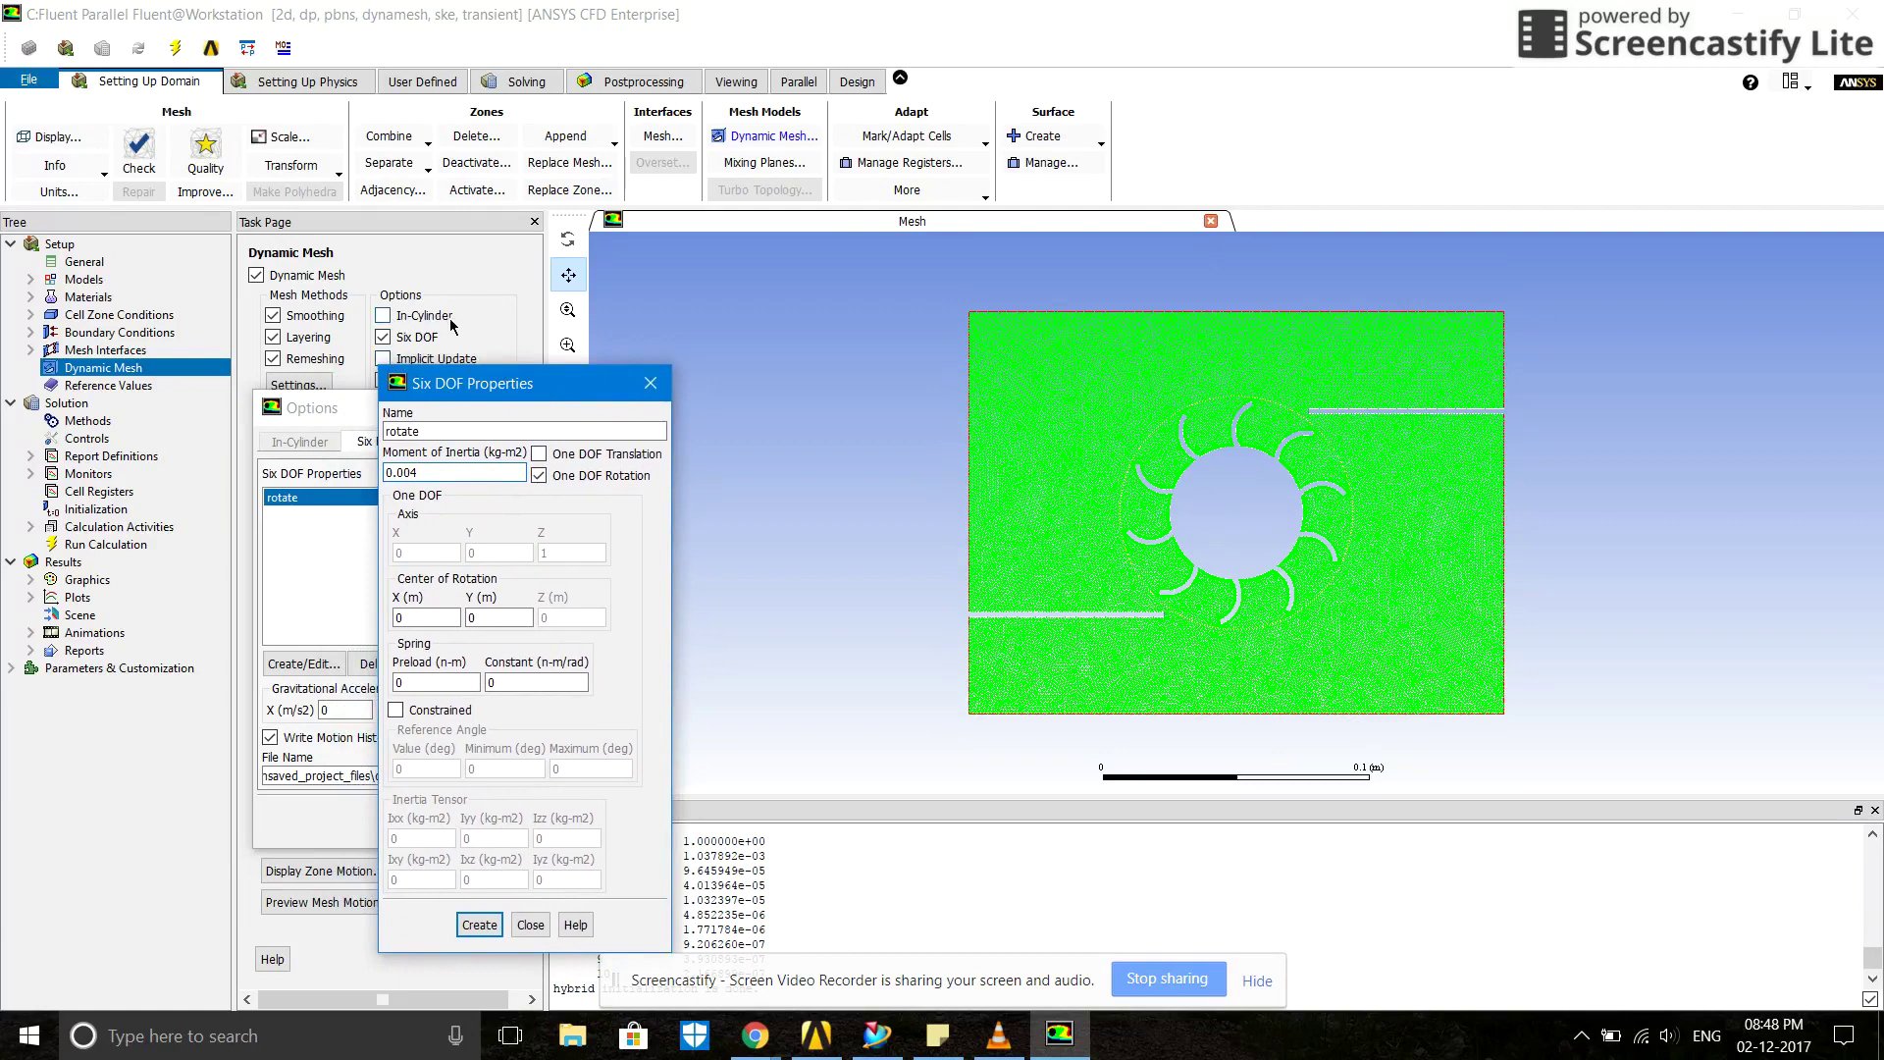
{"action": "left_click", "coordinate": [410, 615]}
{"action": "left_click", "coordinate": [481, 617]}
{"action": "left_click", "coordinate": [479, 925]}
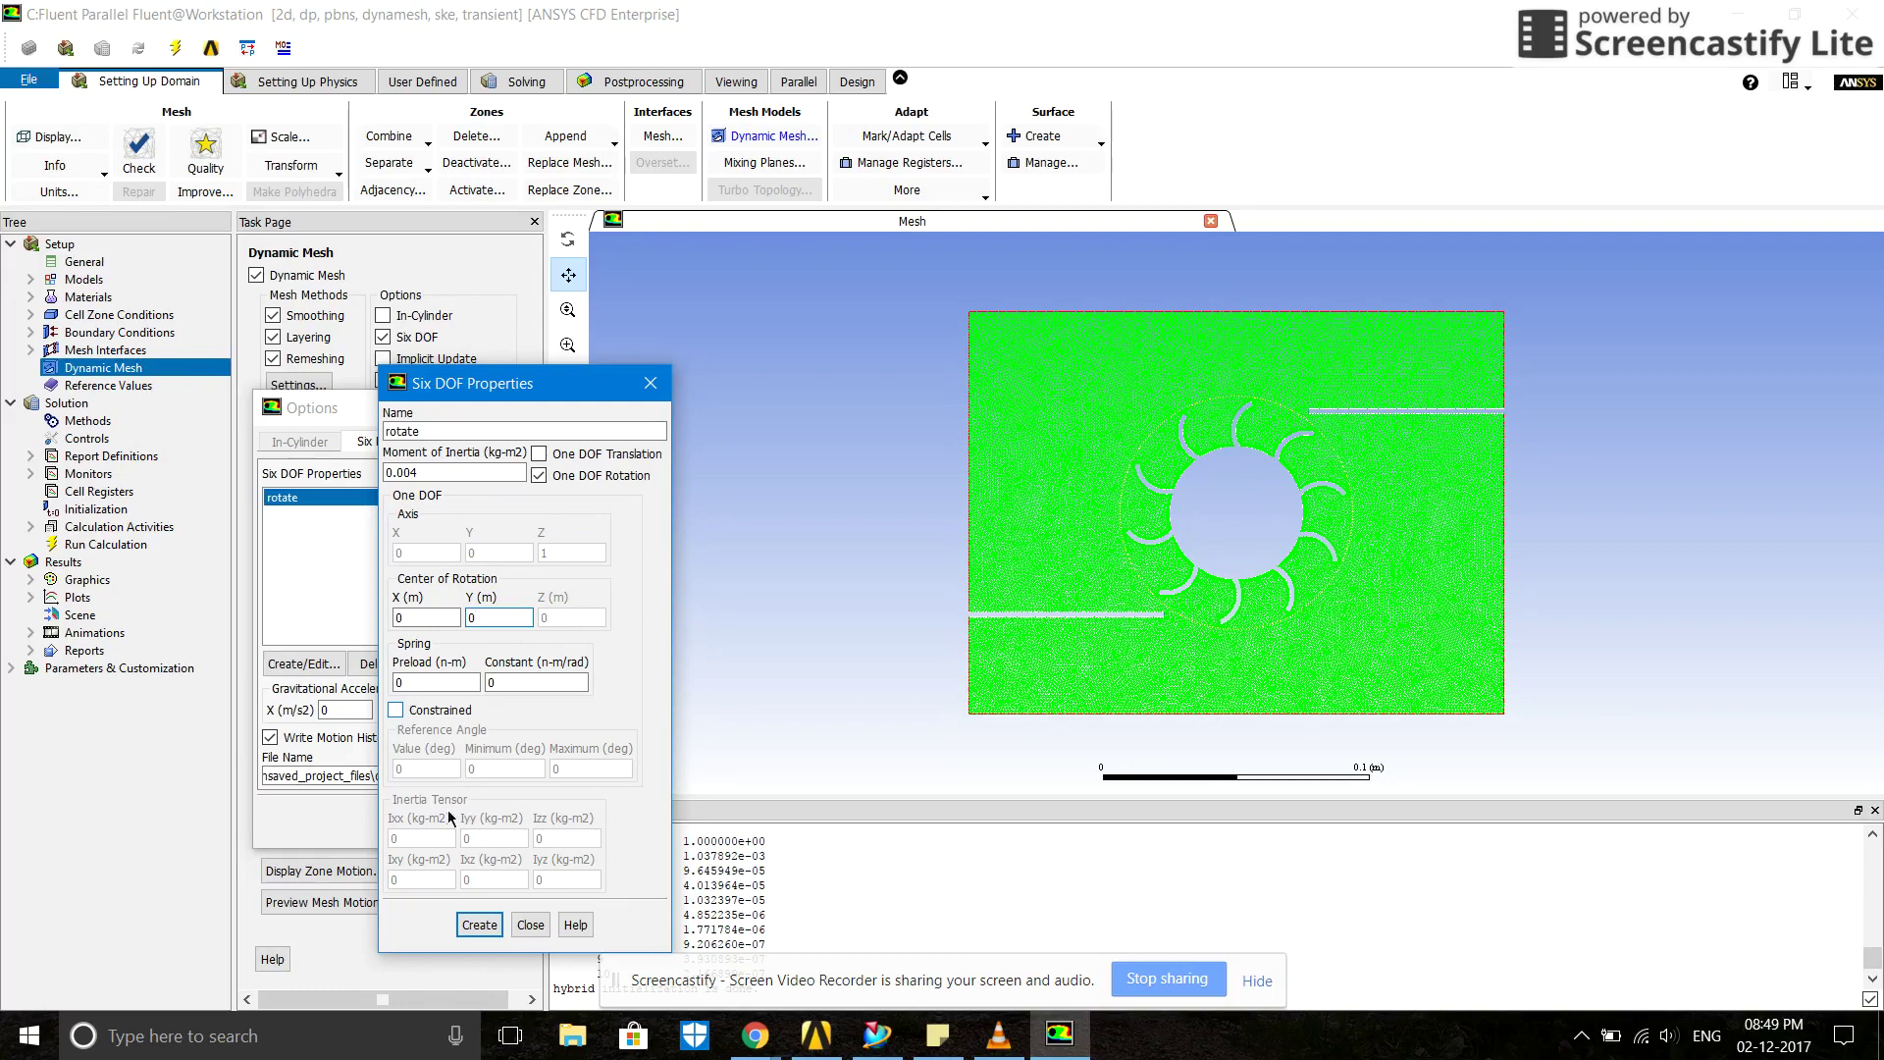
{"action": "left_click", "coordinate": [530, 924]}
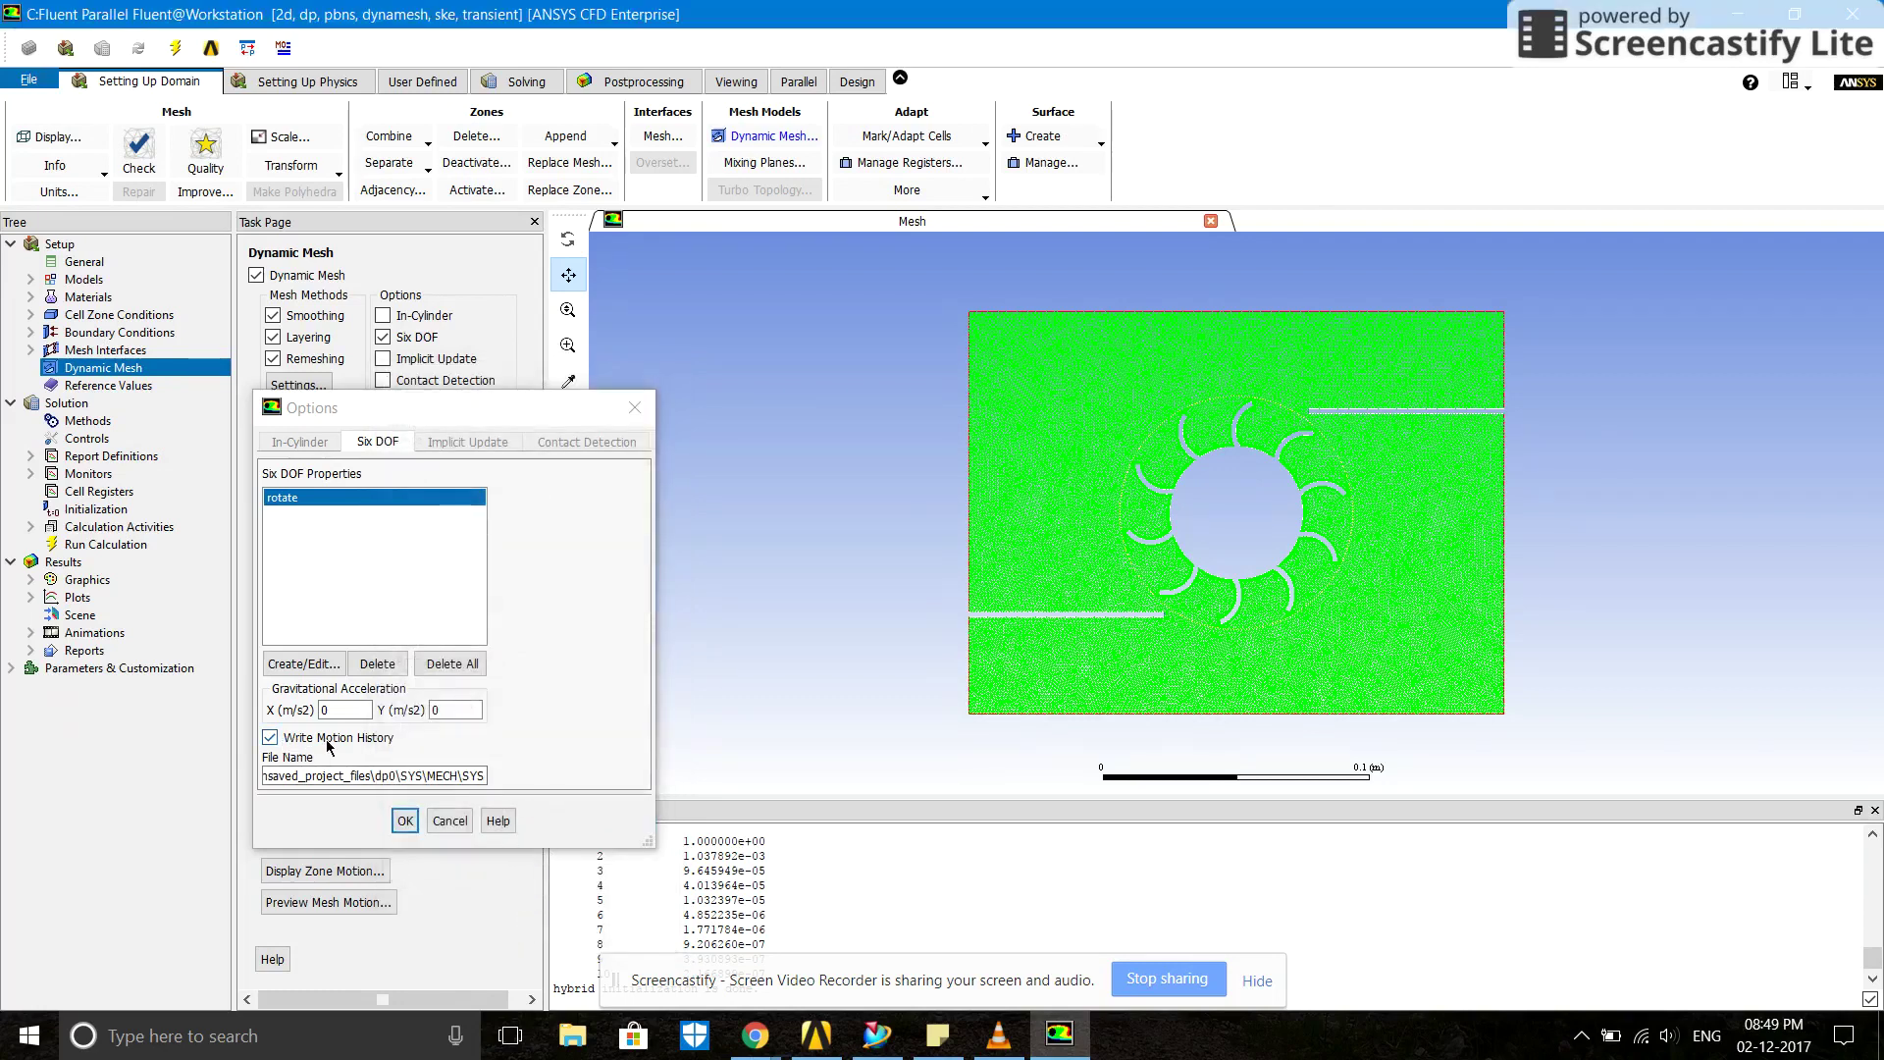
- Check the motion history file name, cancel the Six DOF options, and bring up the dynamic mesh zone definitions
{"action": "left_click", "coordinate": [323, 776]}
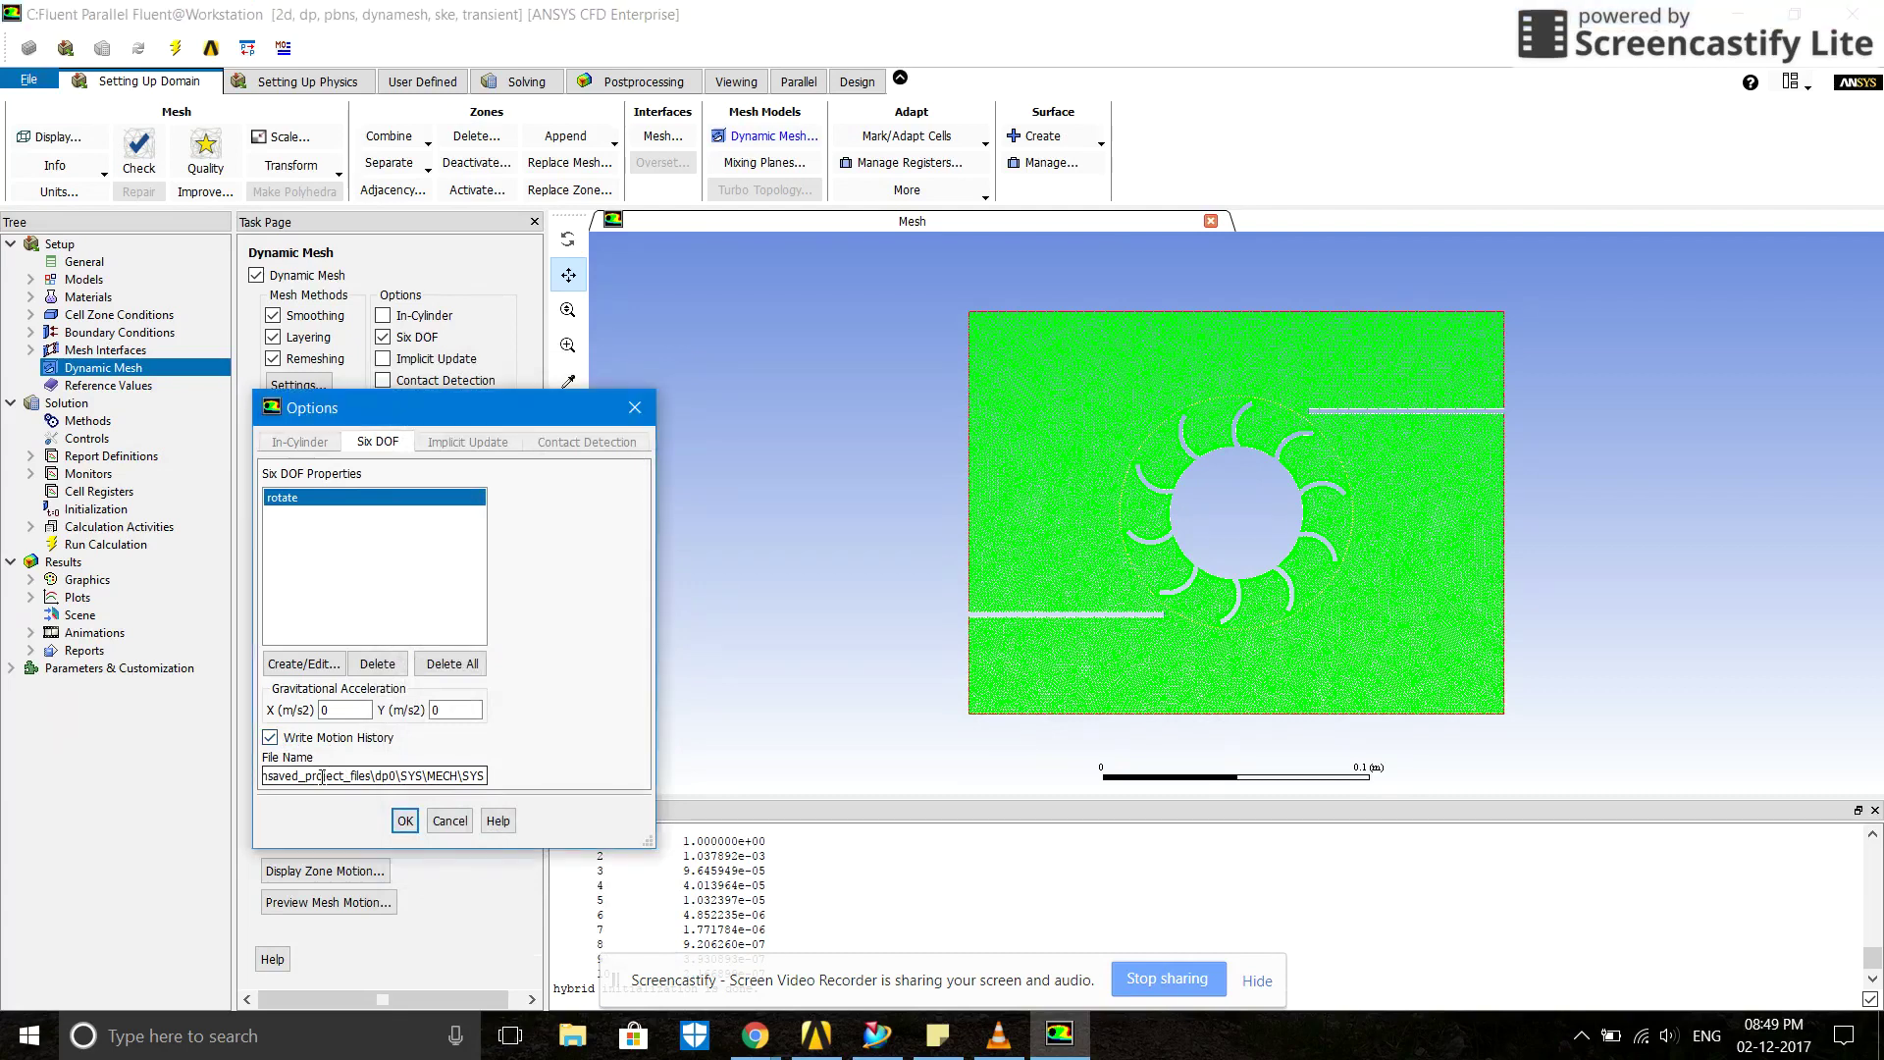
{"action": "left_click", "coordinate": [466, 826]}
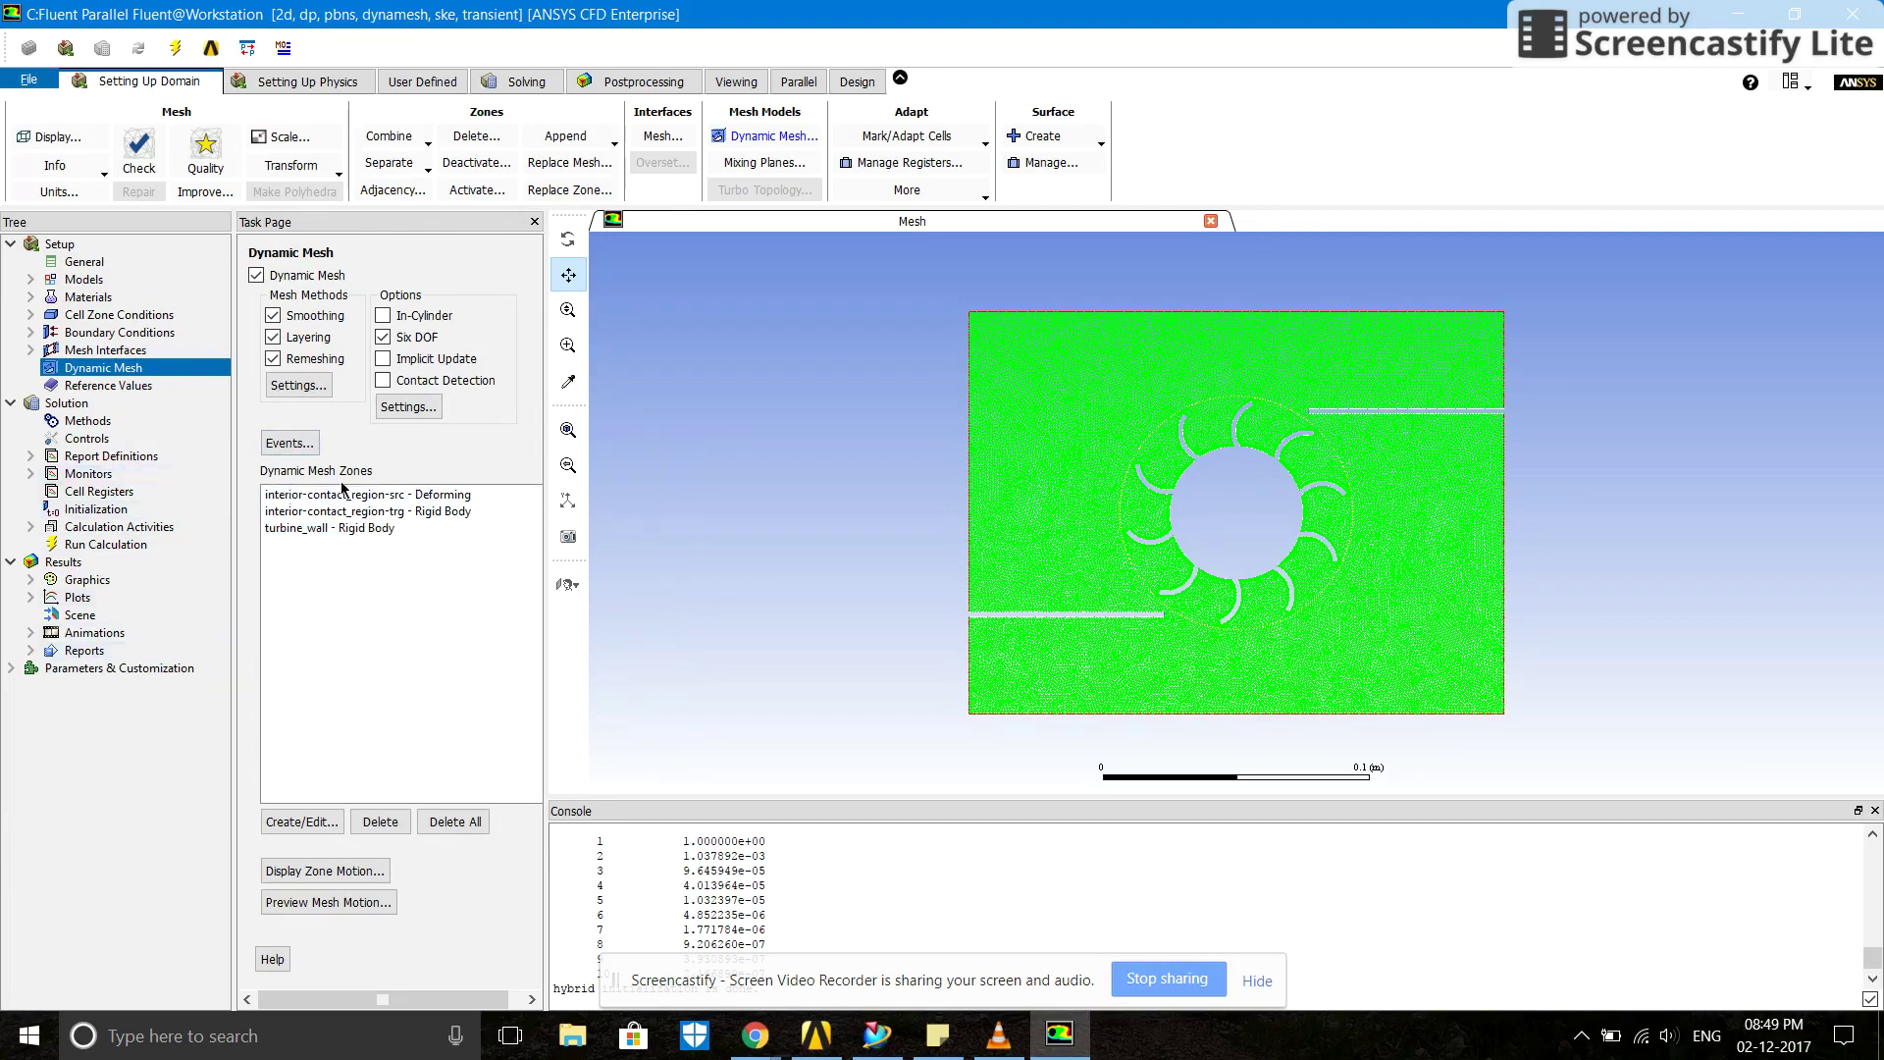
{"action": "left_click", "coordinate": [294, 822]}
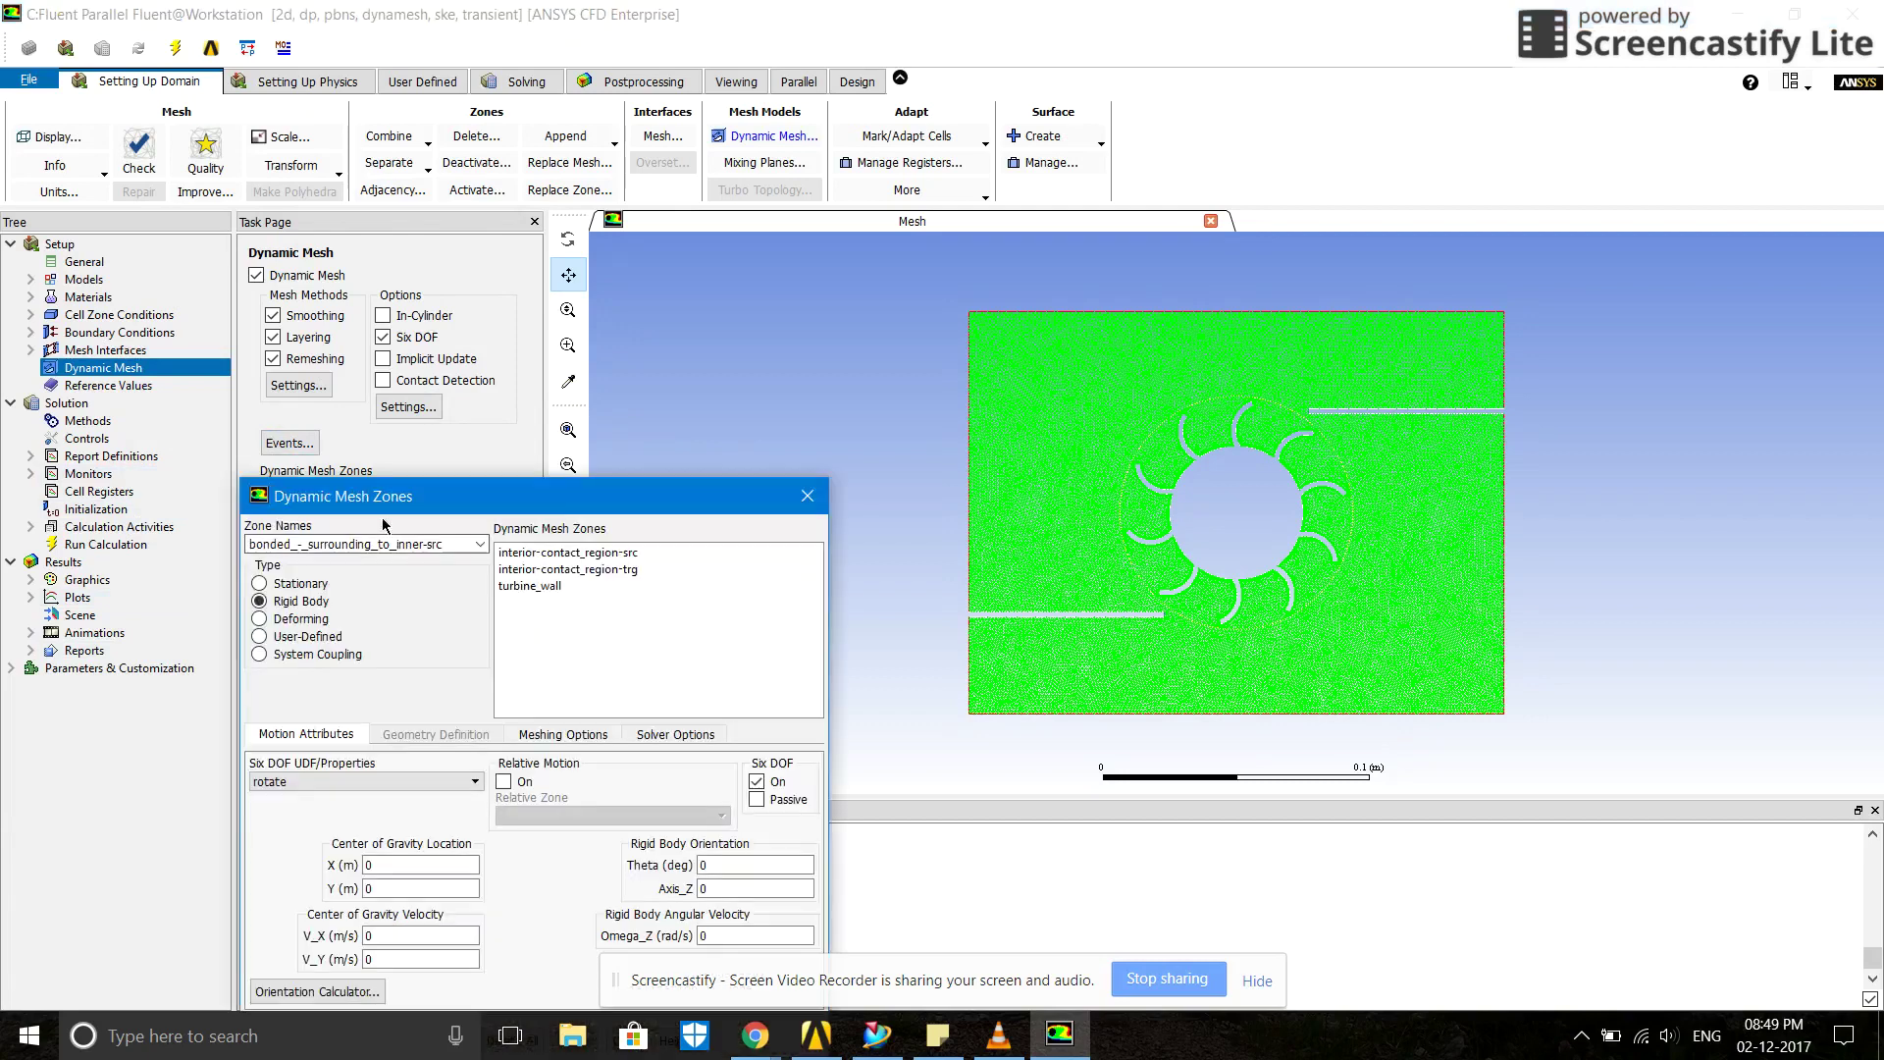
{"action": "left_click_drag", "start_coordinate": [397, 502], "coordinate": [402, 407]}
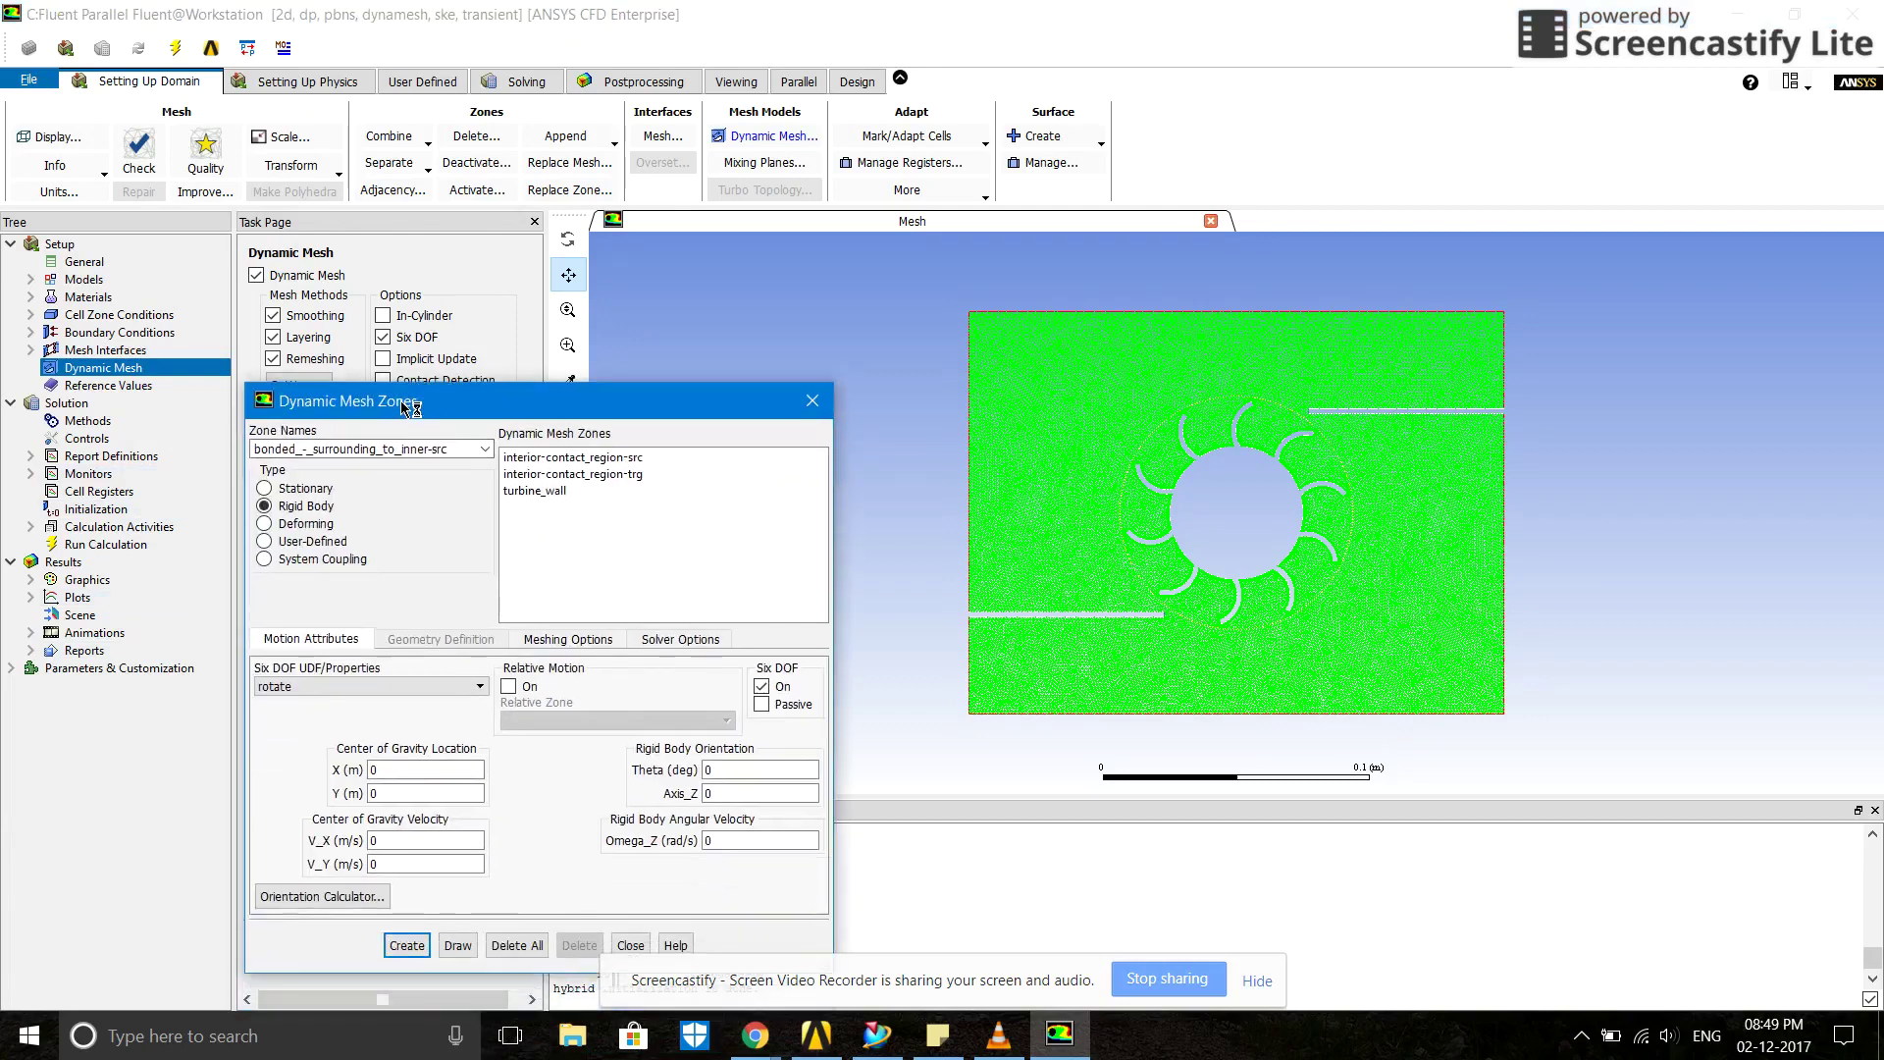
- Review the zone type, geometry definition, meshing options and solver options of the interior-contact_region-src dynamic mesh zone
{"action": "left_click", "coordinate": [482, 449]}
{"action": "left_click", "coordinate": [483, 451]}
{"action": "left_click", "coordinate": [547, 461]}
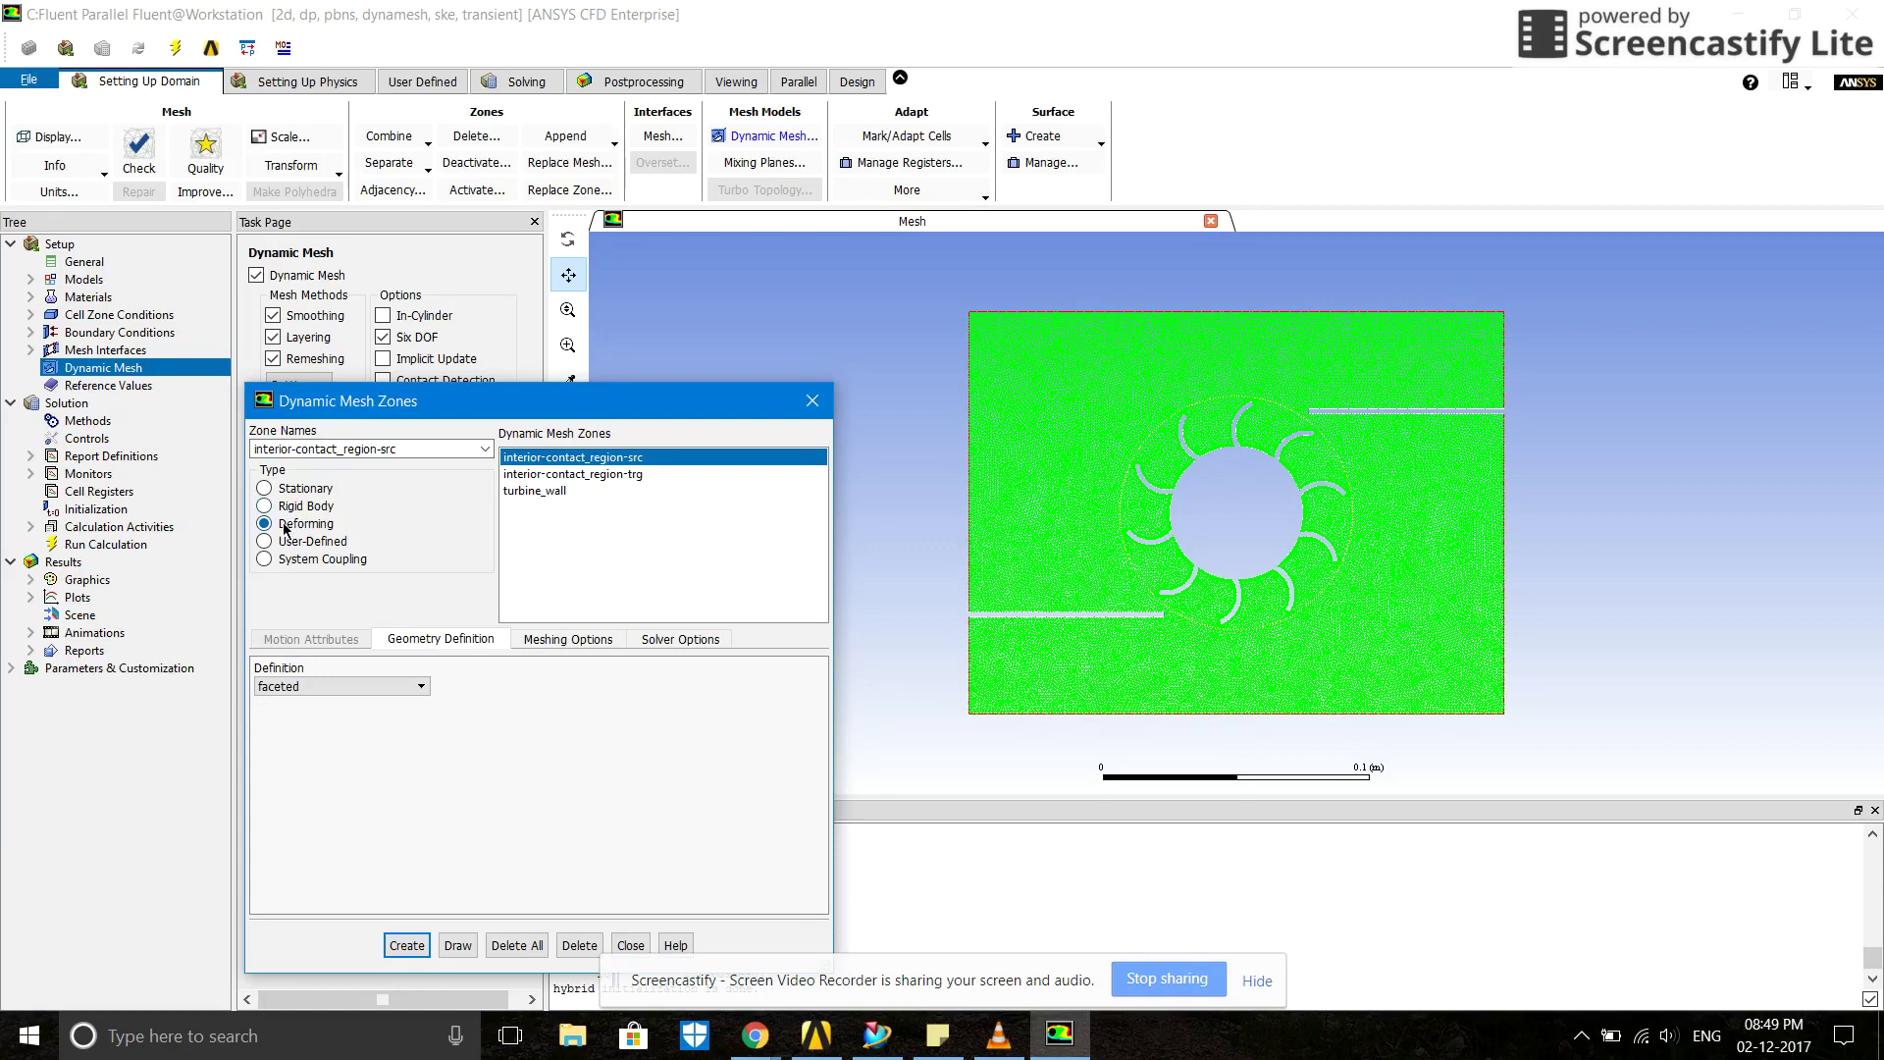
{"action": "left_click", "coordinate": [529, 640]}
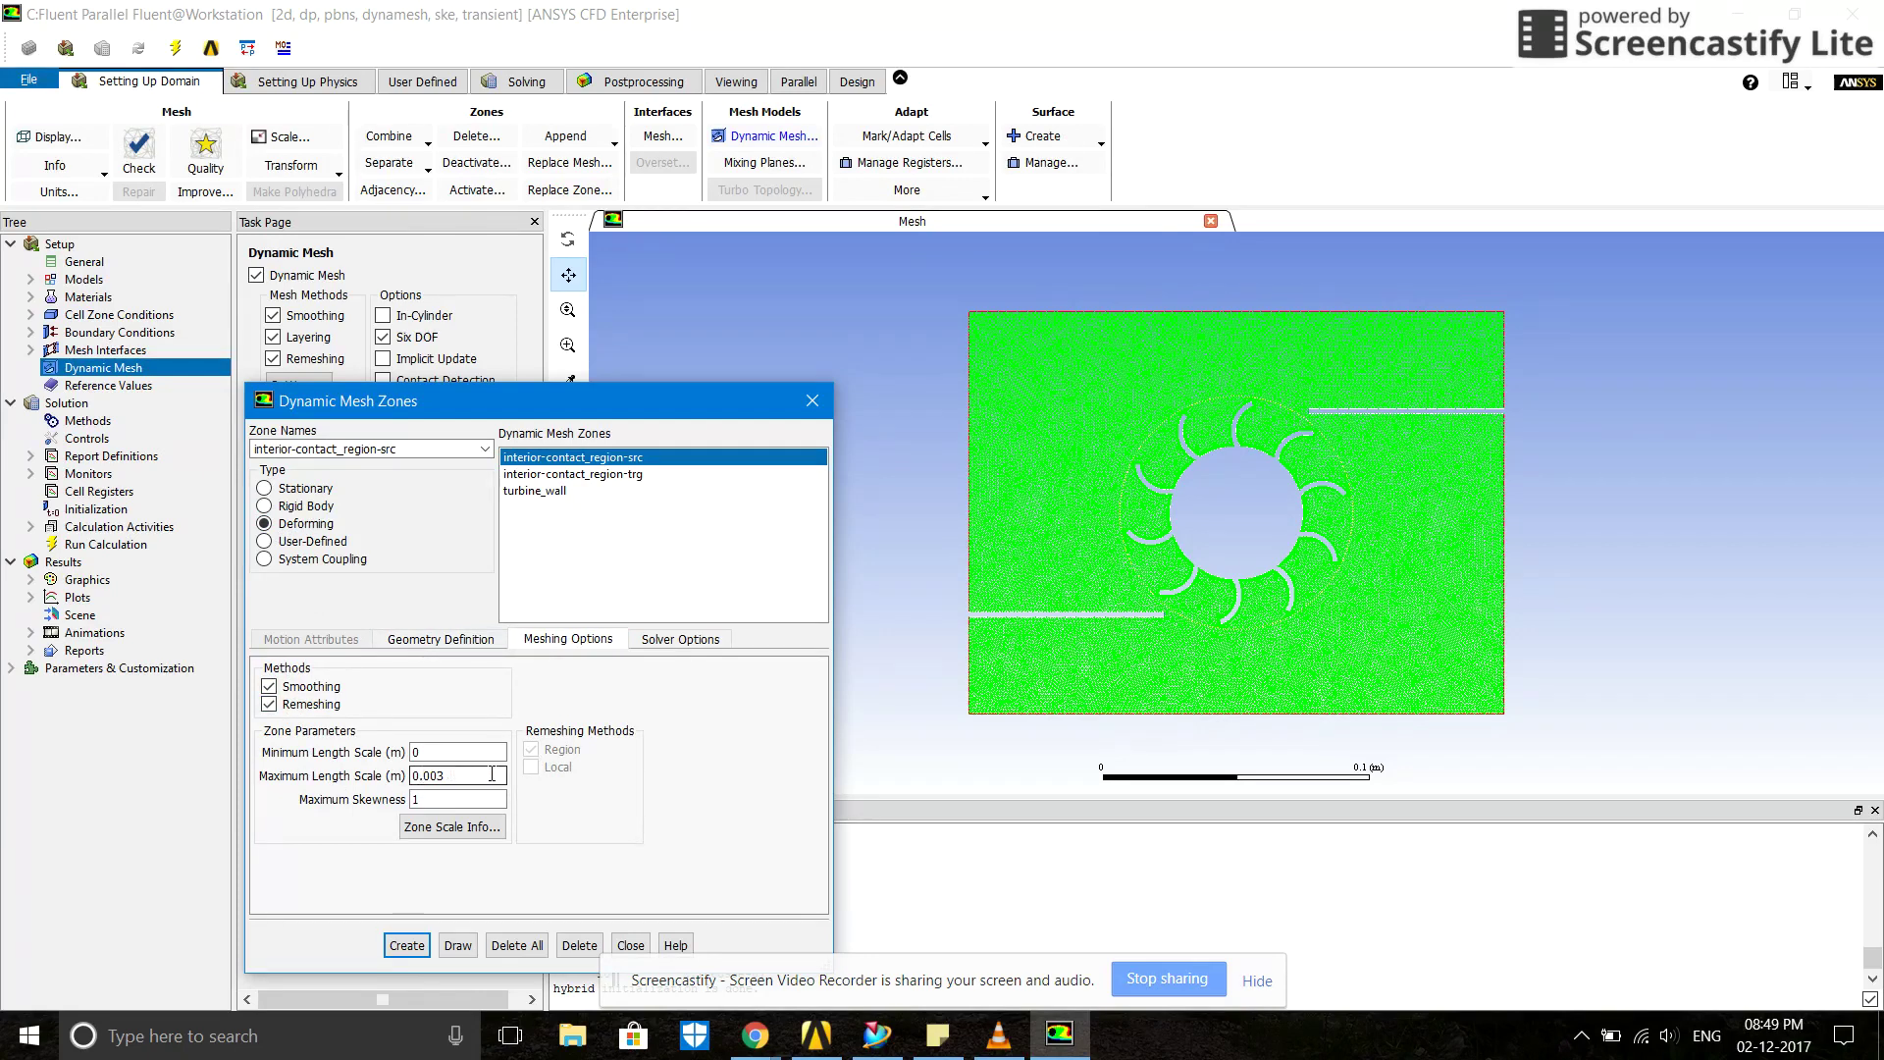
{"action": "left_click_drag", "start_coordinate": [341, 416], "coordinate": [341, 444]}
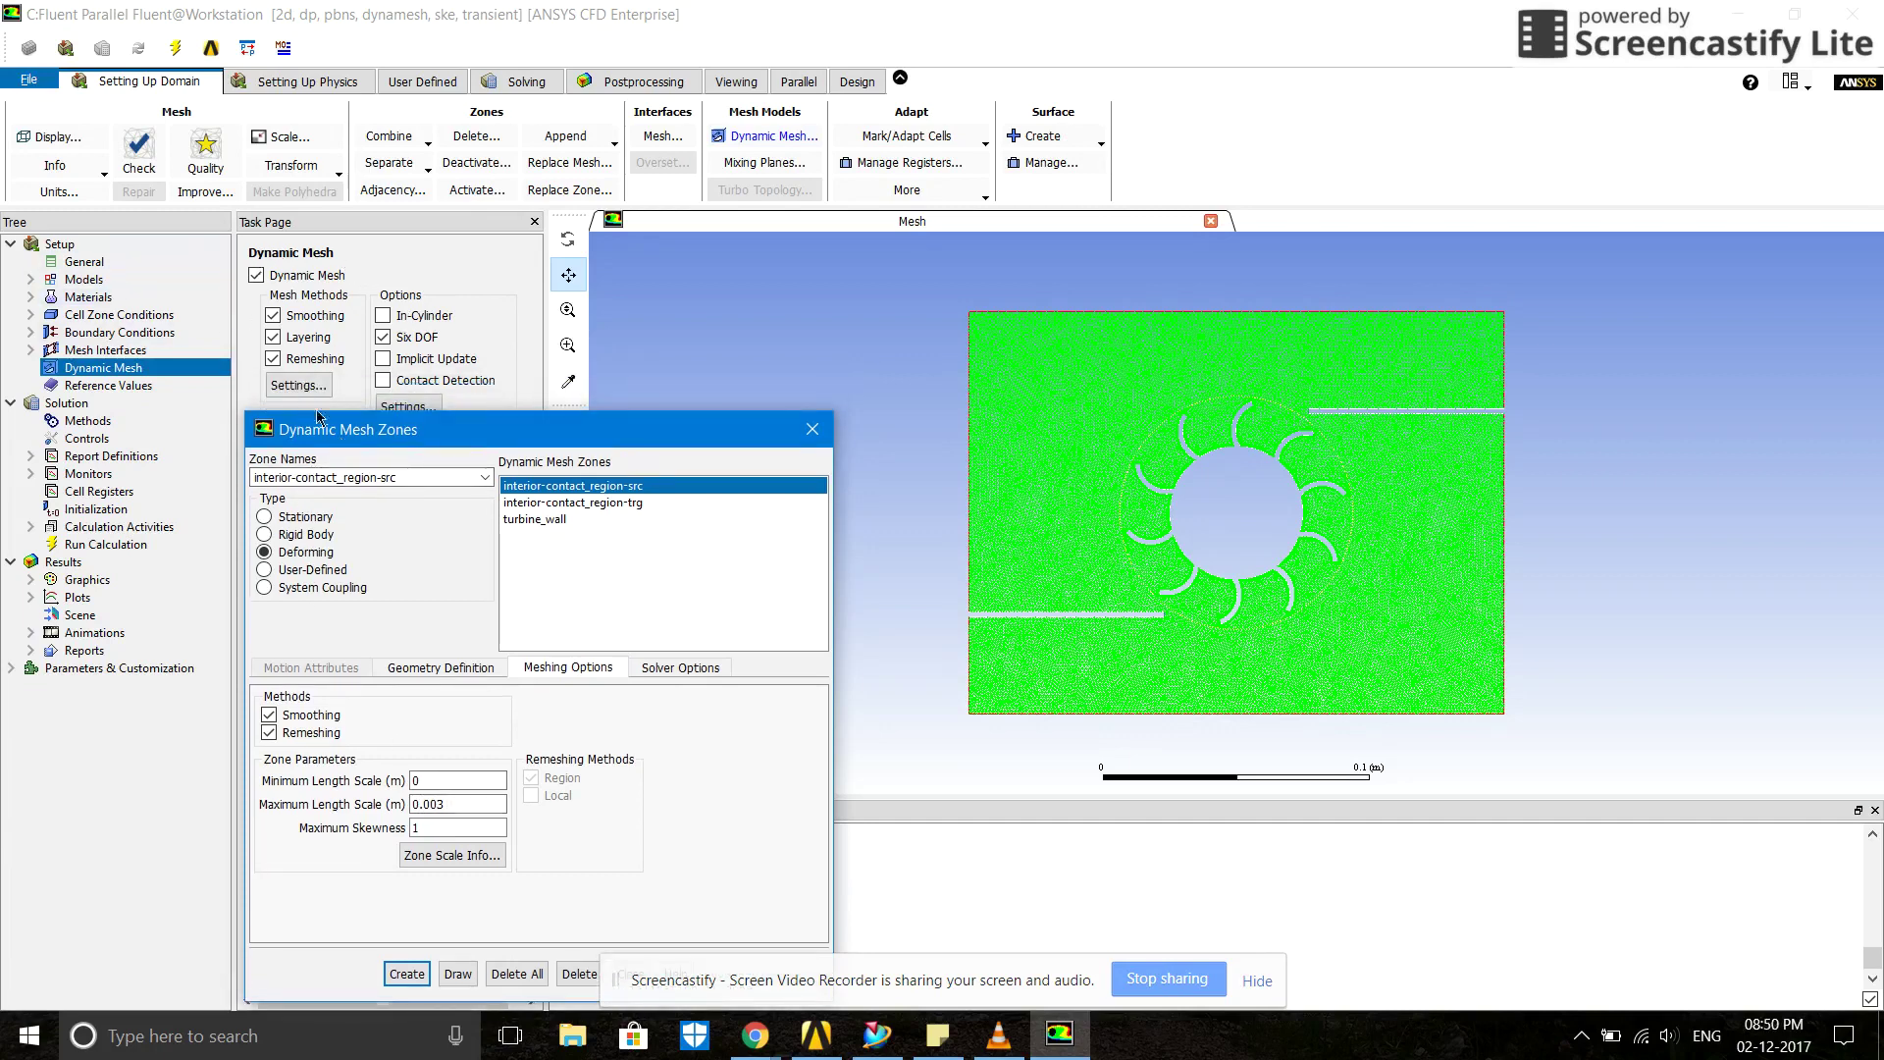
{"action": "left_click", "coordinate": [640, 670]}
{"action": "left_click", "coordinate": [564, 668]}
{"action": "left_click", "coordinate": [466, 668]}
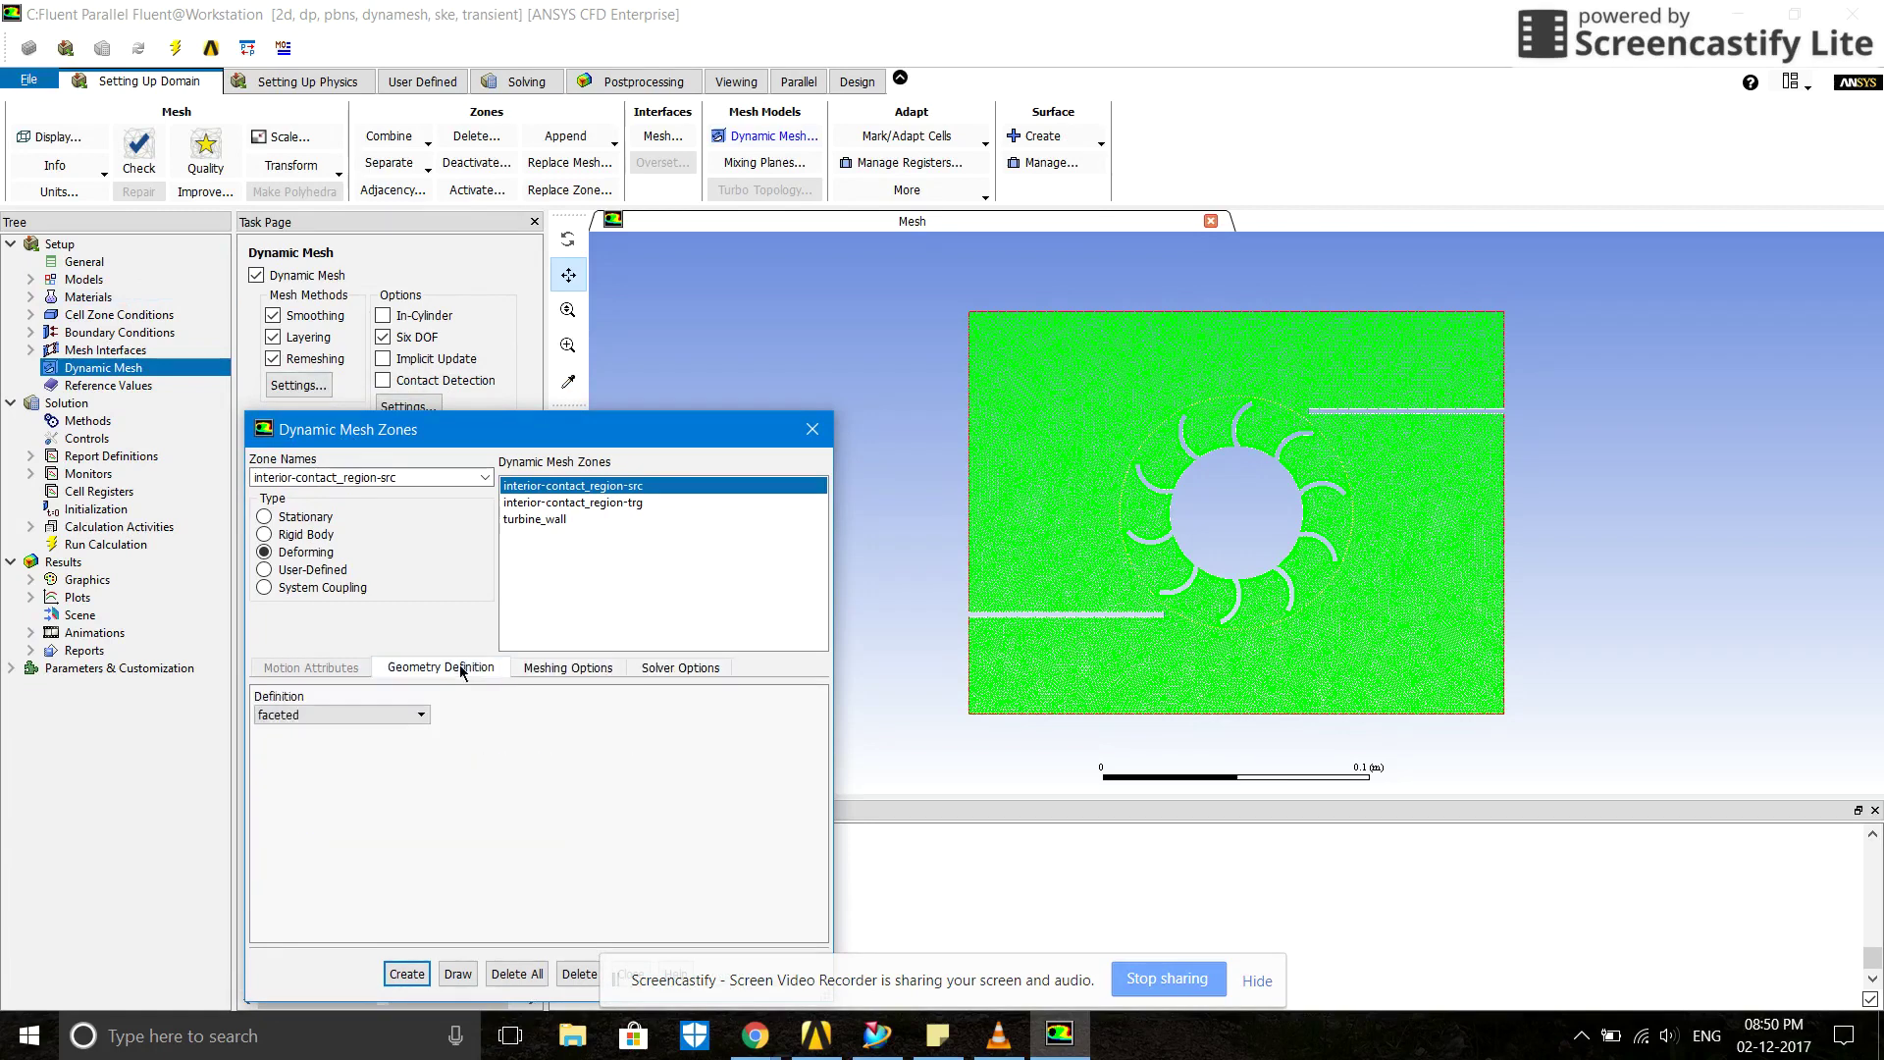
- Compare the rigid body and Six DOF motion attributes of interior-contact_region-trg and turbine_wall, and close the dynamic mesh zone definitions
{"action": "left_click", "coordinate": [555, 503]}
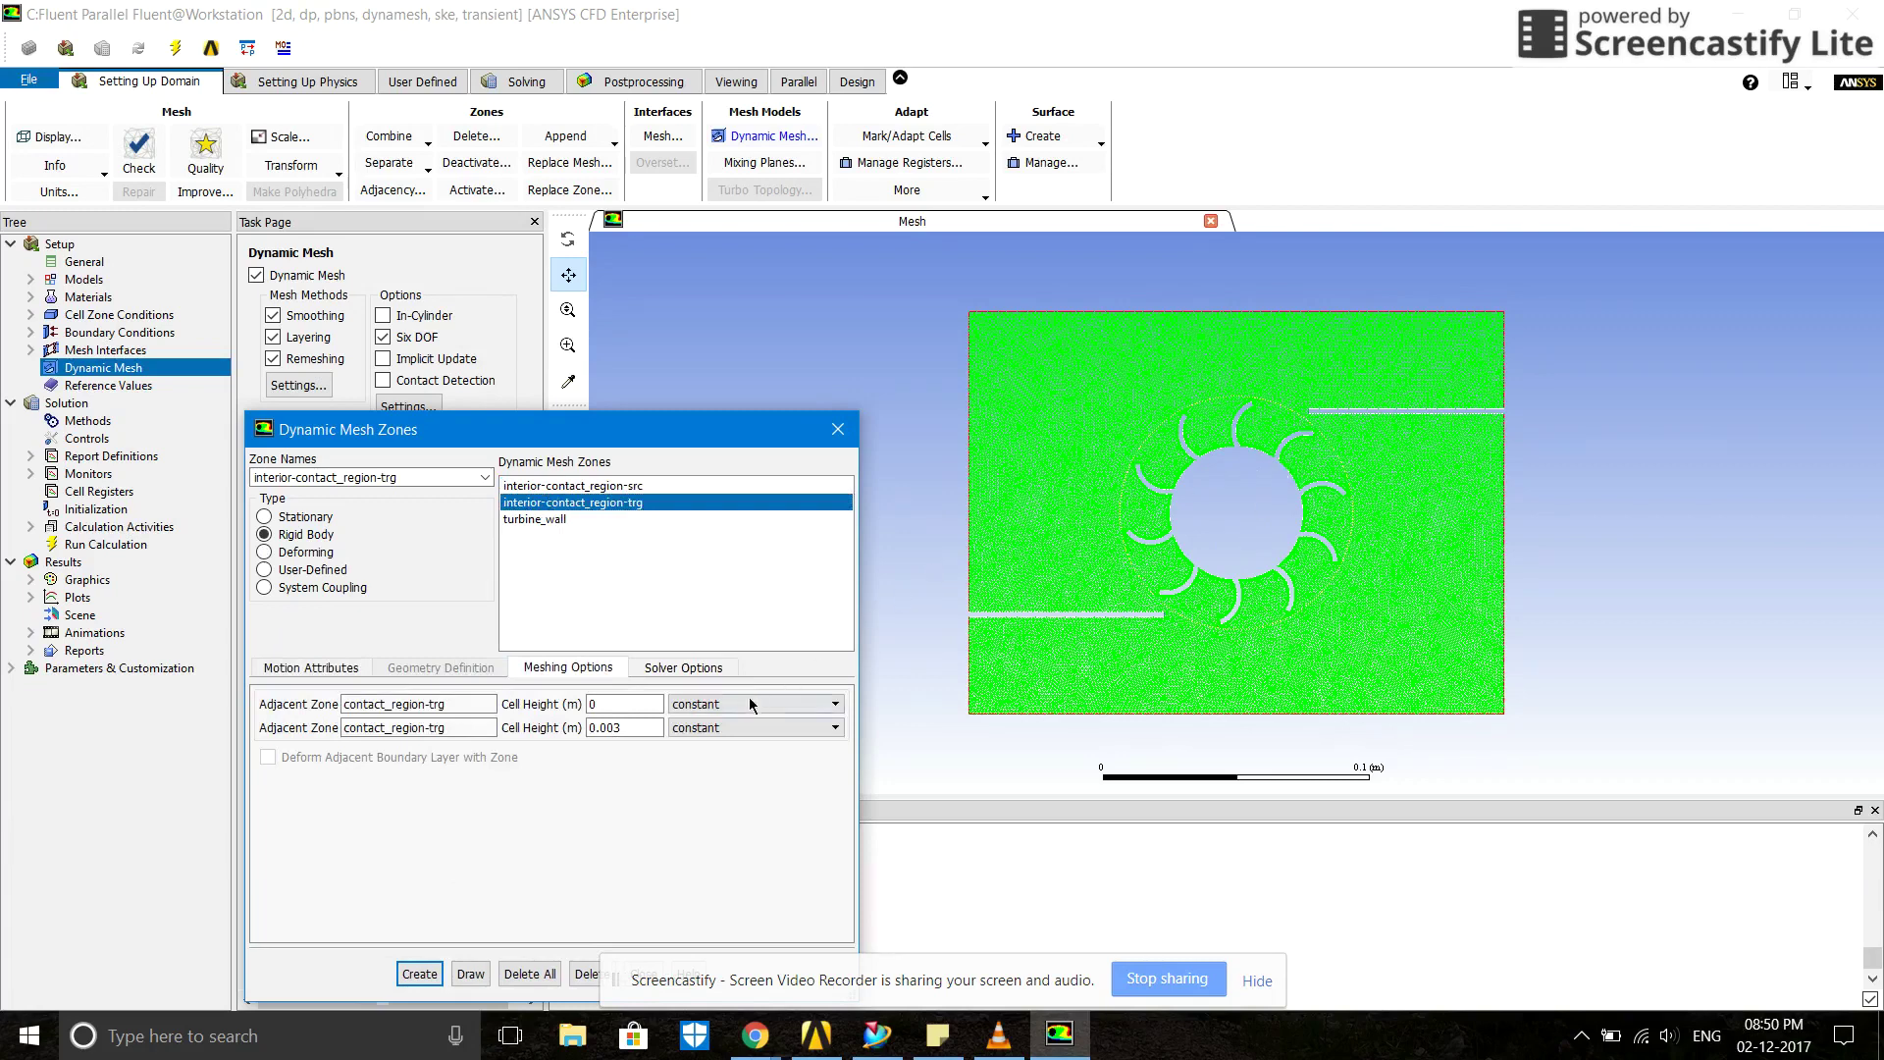
{"action": "left_click", "coordinate": [316, 666]}
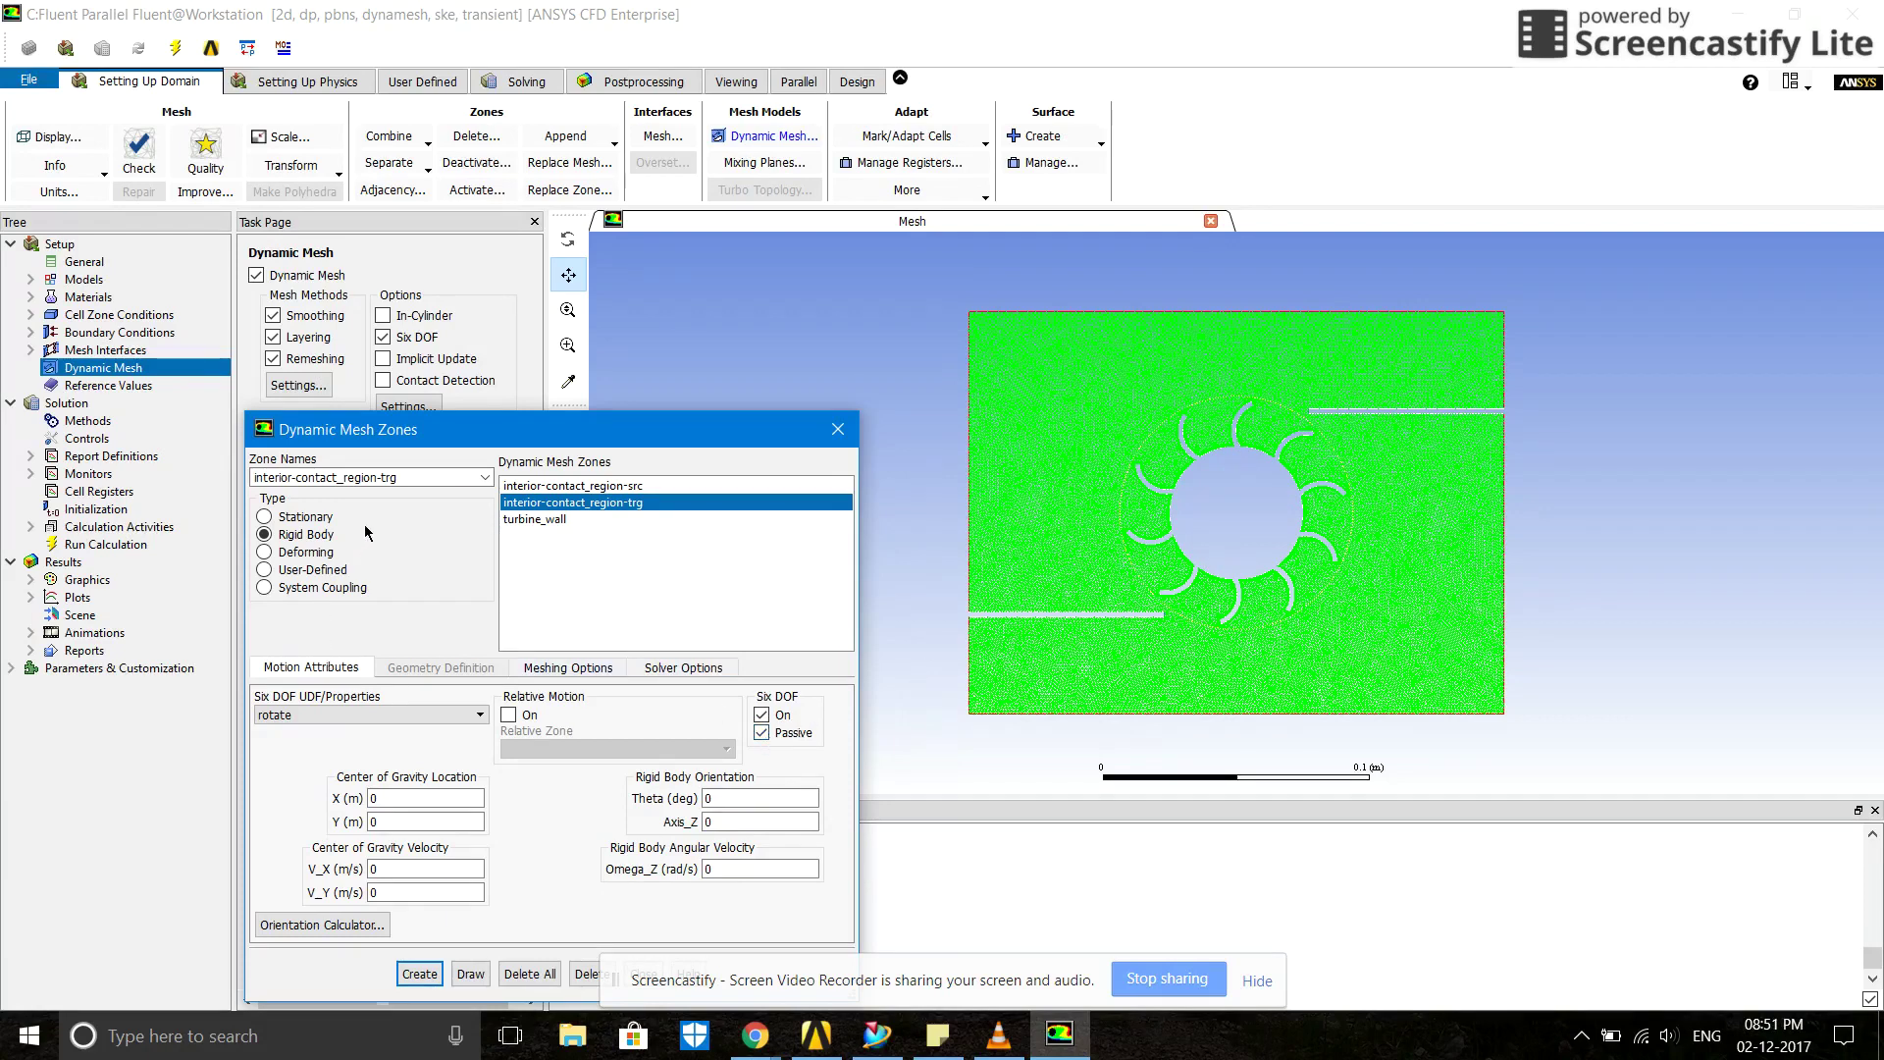
{"action": "left_click", "coordinate": [544, 521]}
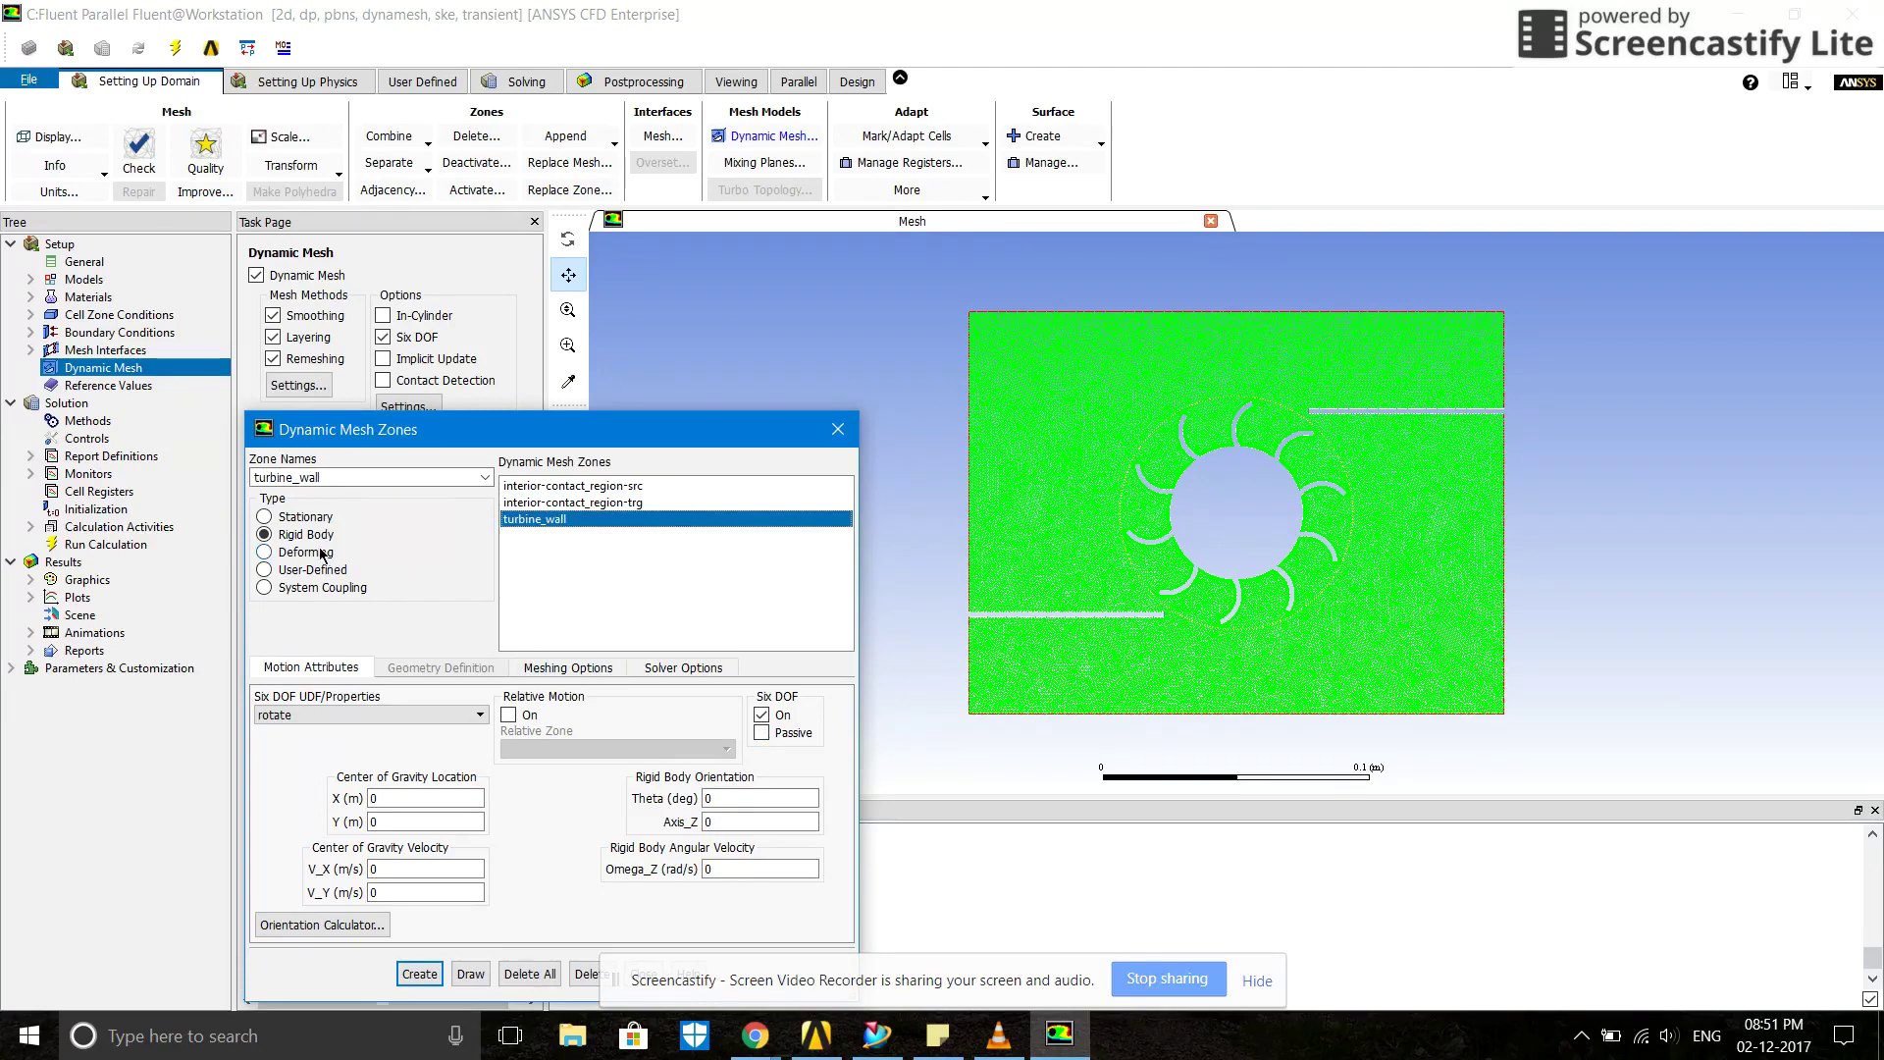
{"action": "left_click", "coordinate": [762, 715]}
{"action": "left_click_drag", "start_coordinate": [647, 429], "coordinate": [662, 319]}
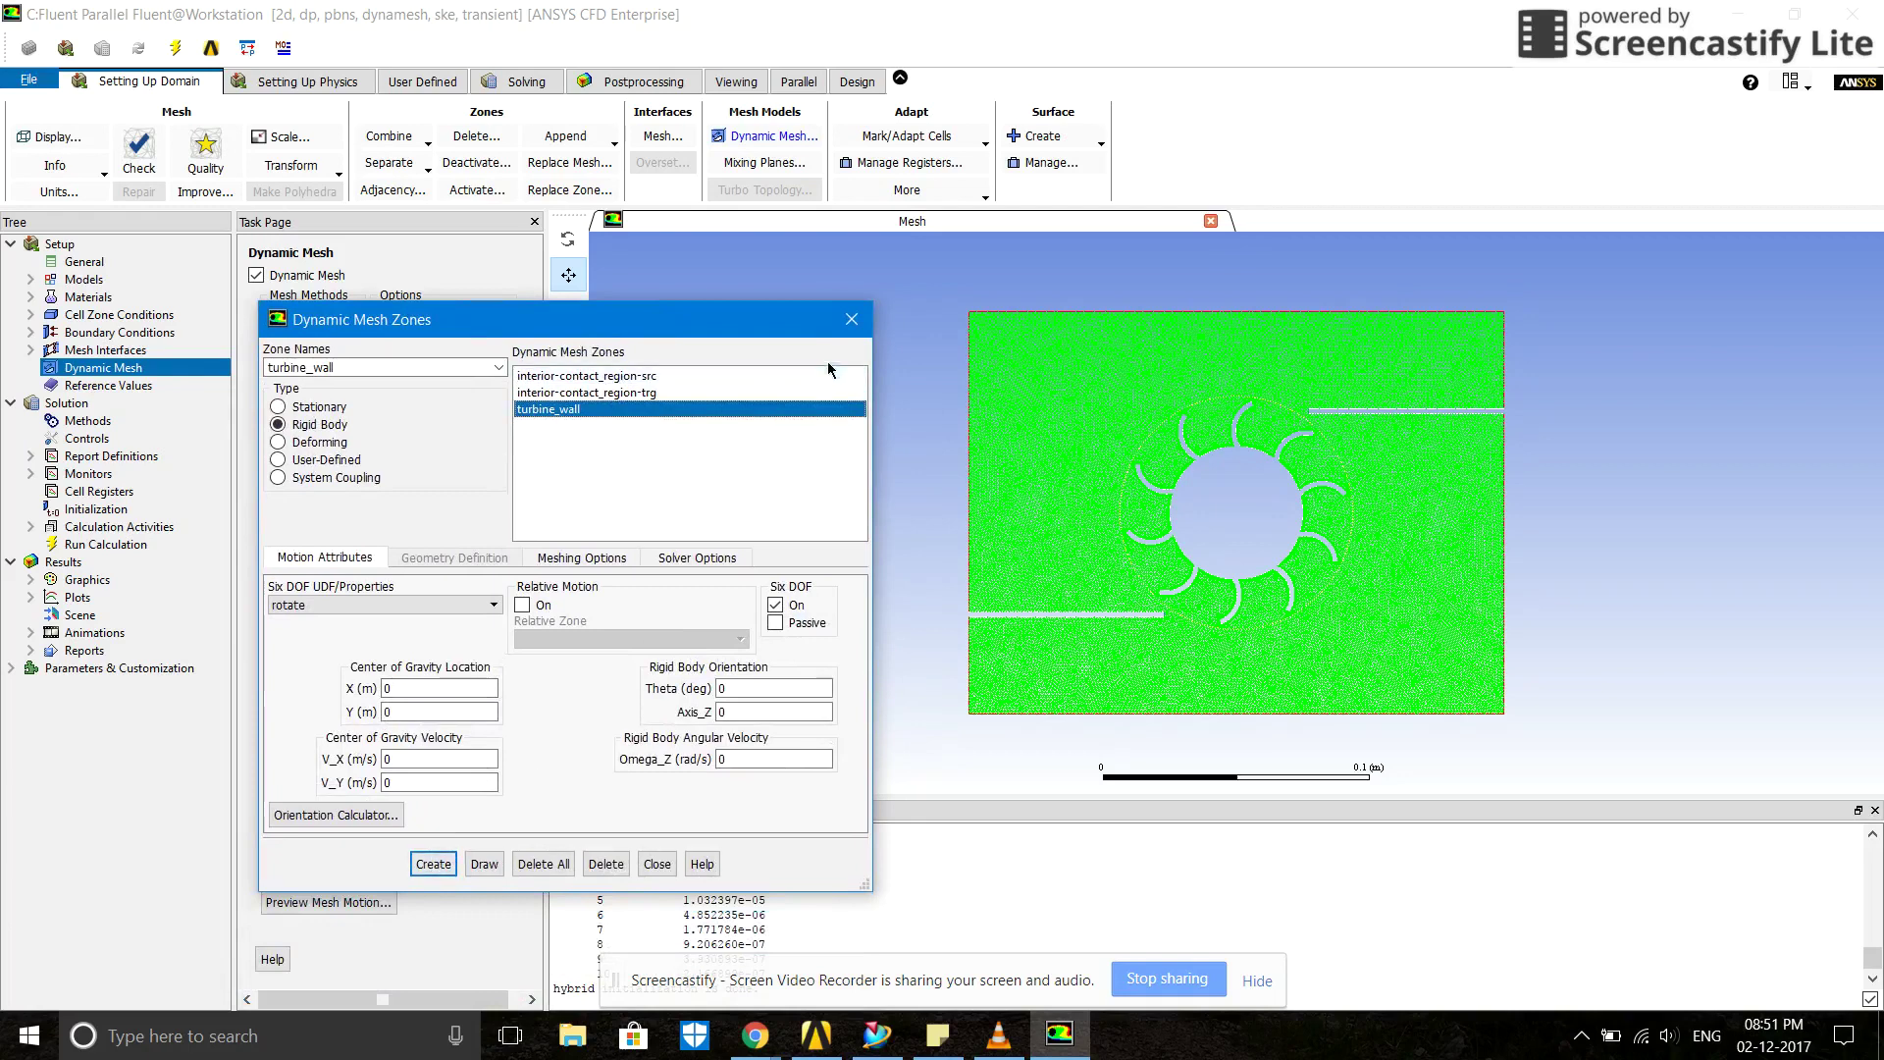
{"action": "left_click", "coordinate": [849, 331]}
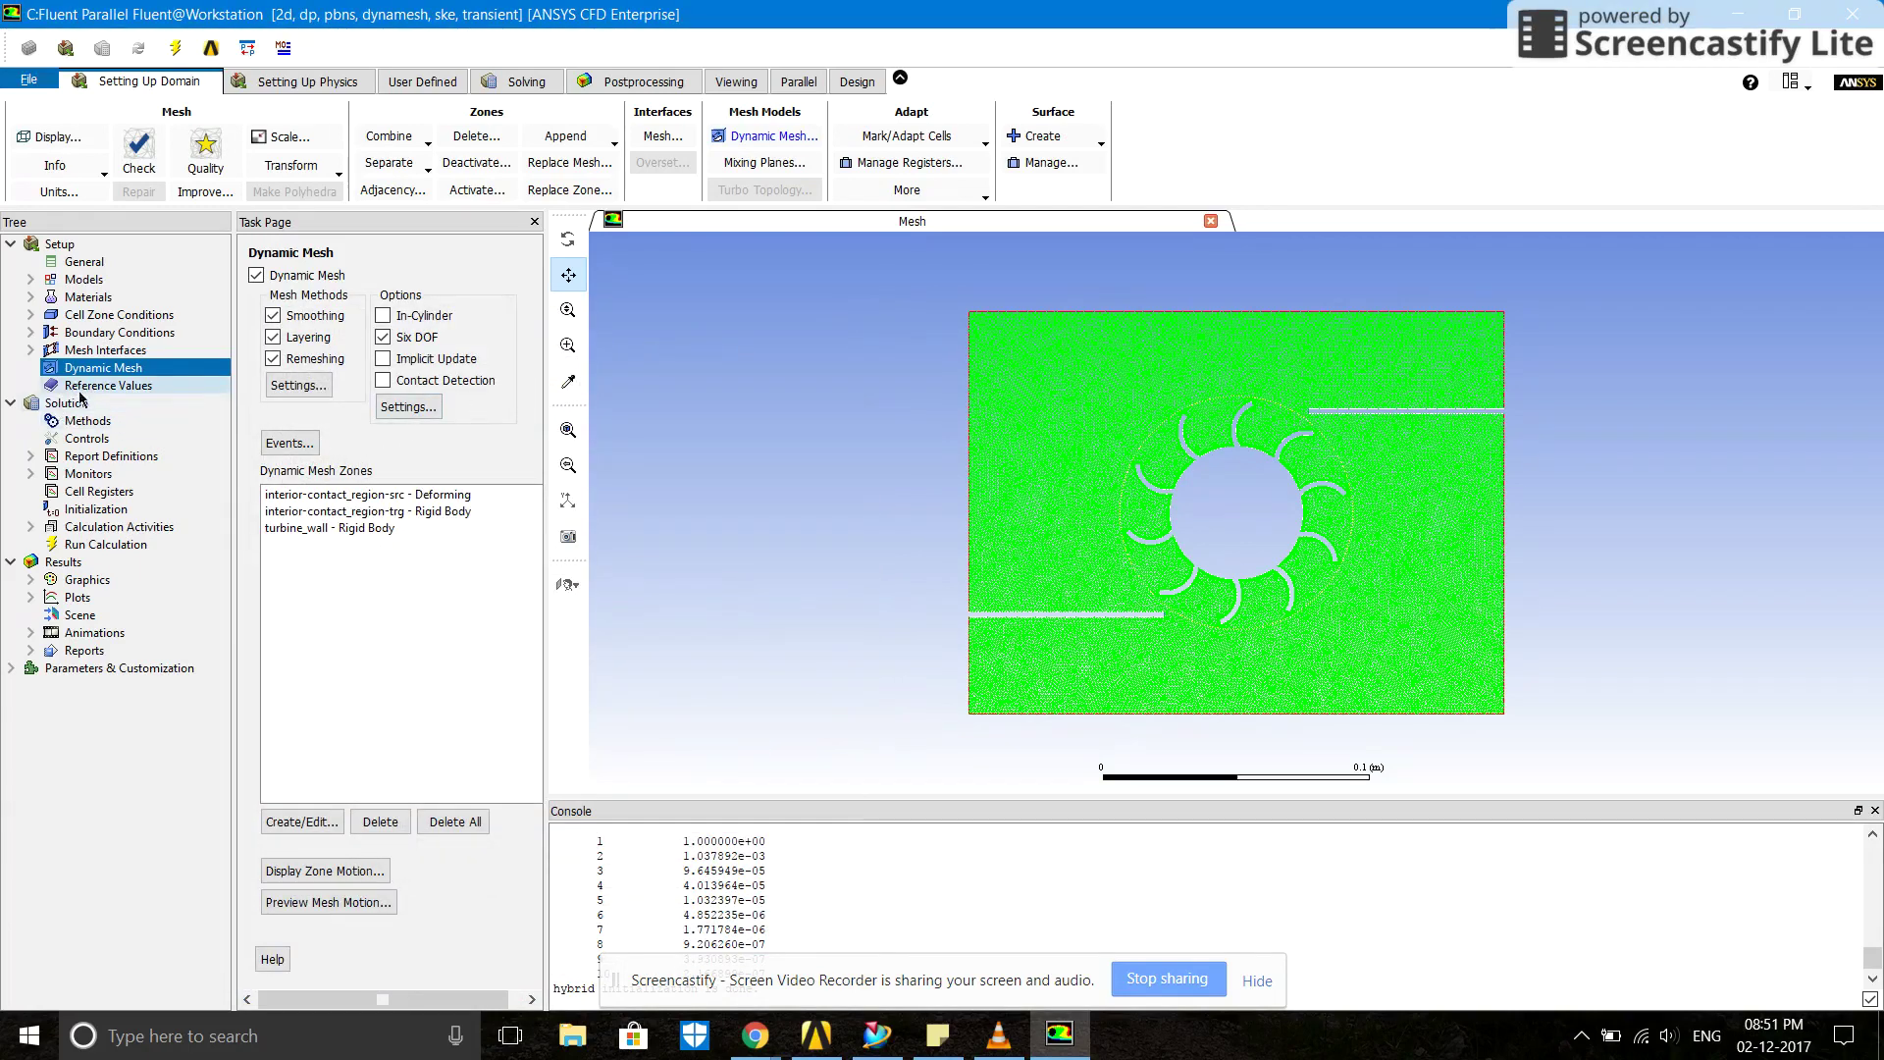
- Initialize the solution with the hybrid method, discarding the unsaved current data
{"action": "left_click", "coordinate": [95, 508]}
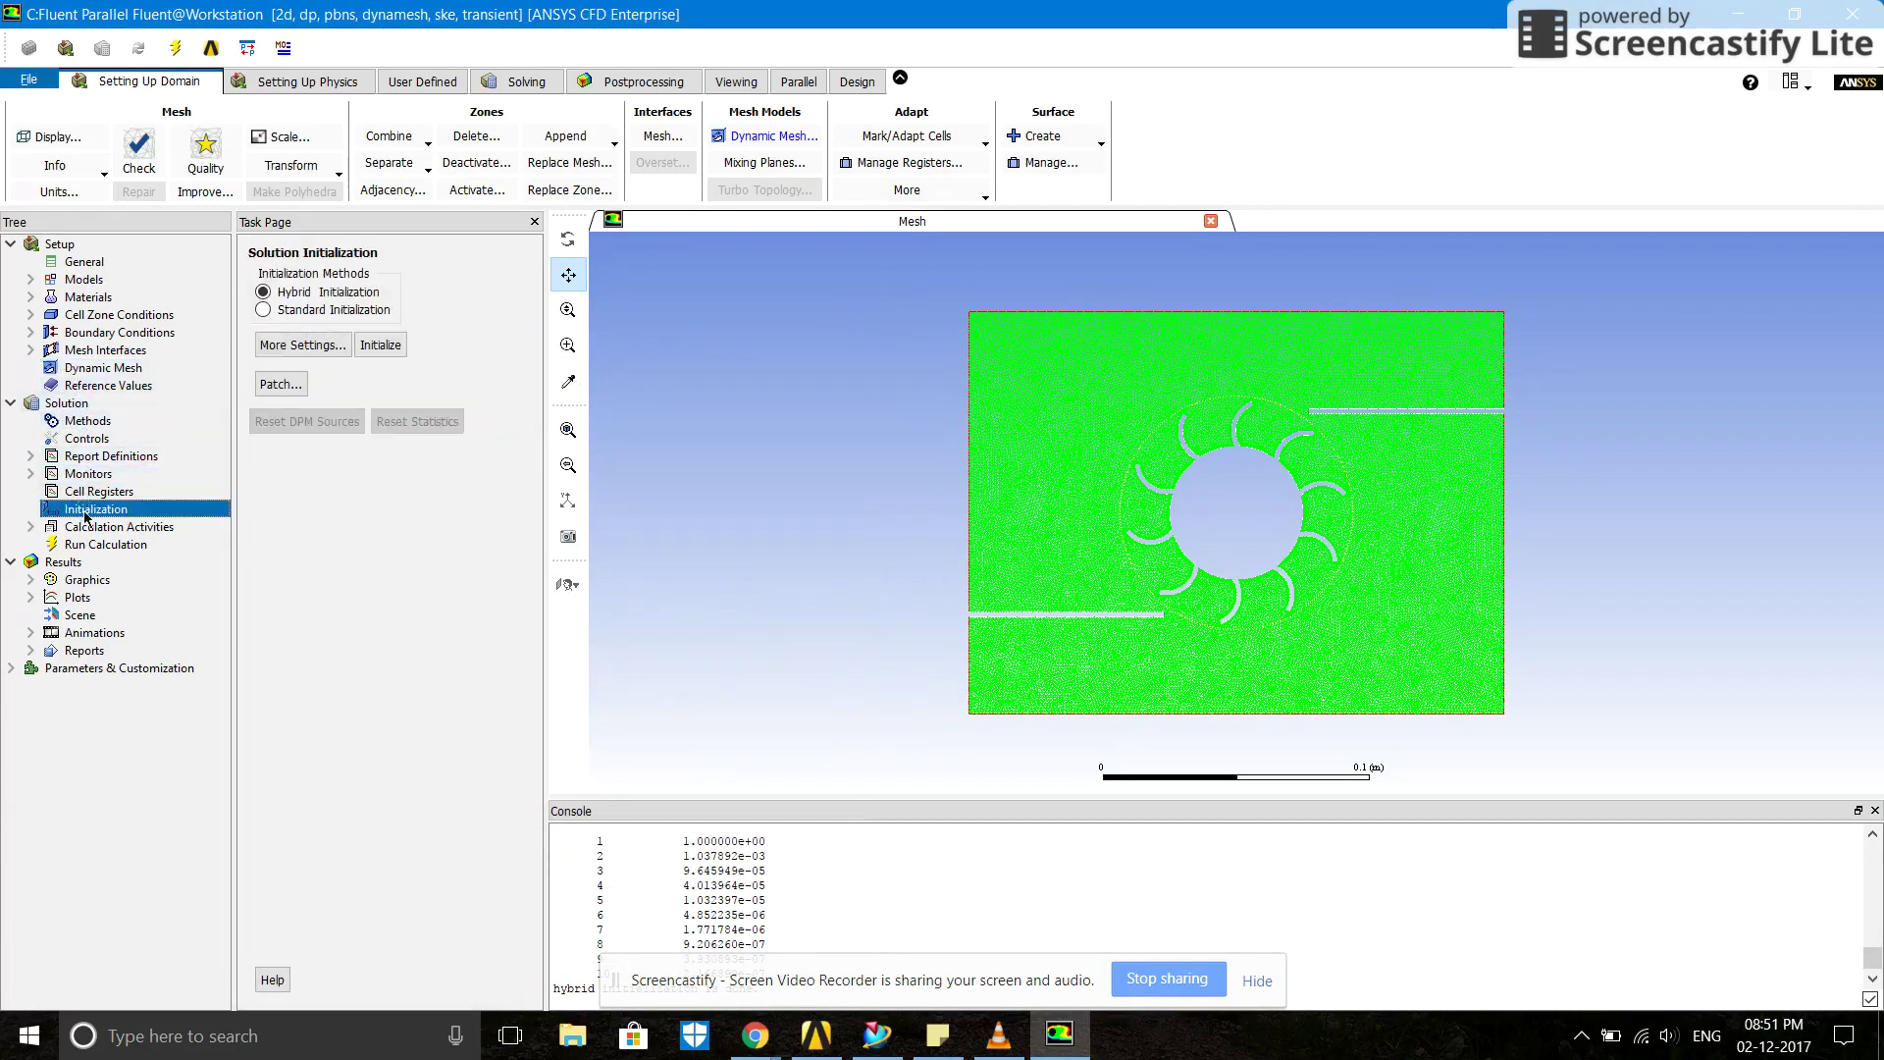
{"action": "left_click", "coordinate": [379, 348]}
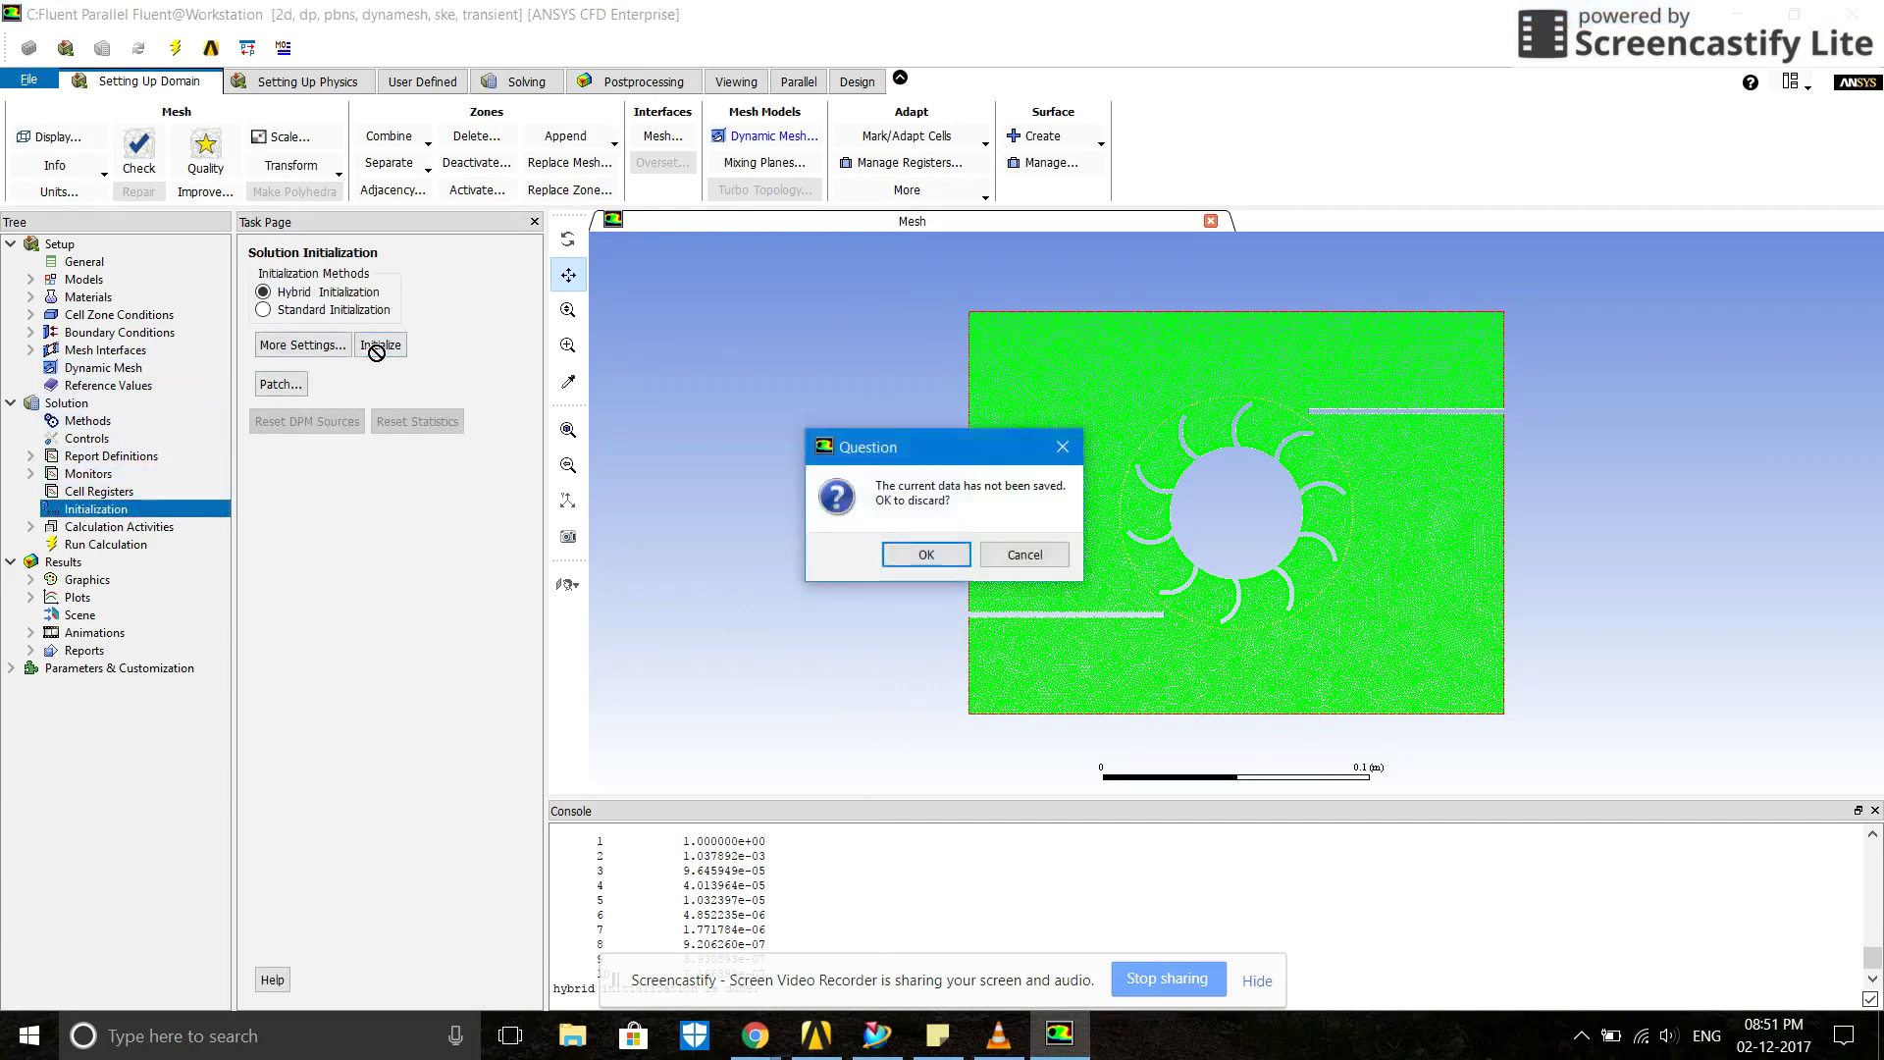
{"action": "left_click", "coordinate": [927, 555]}
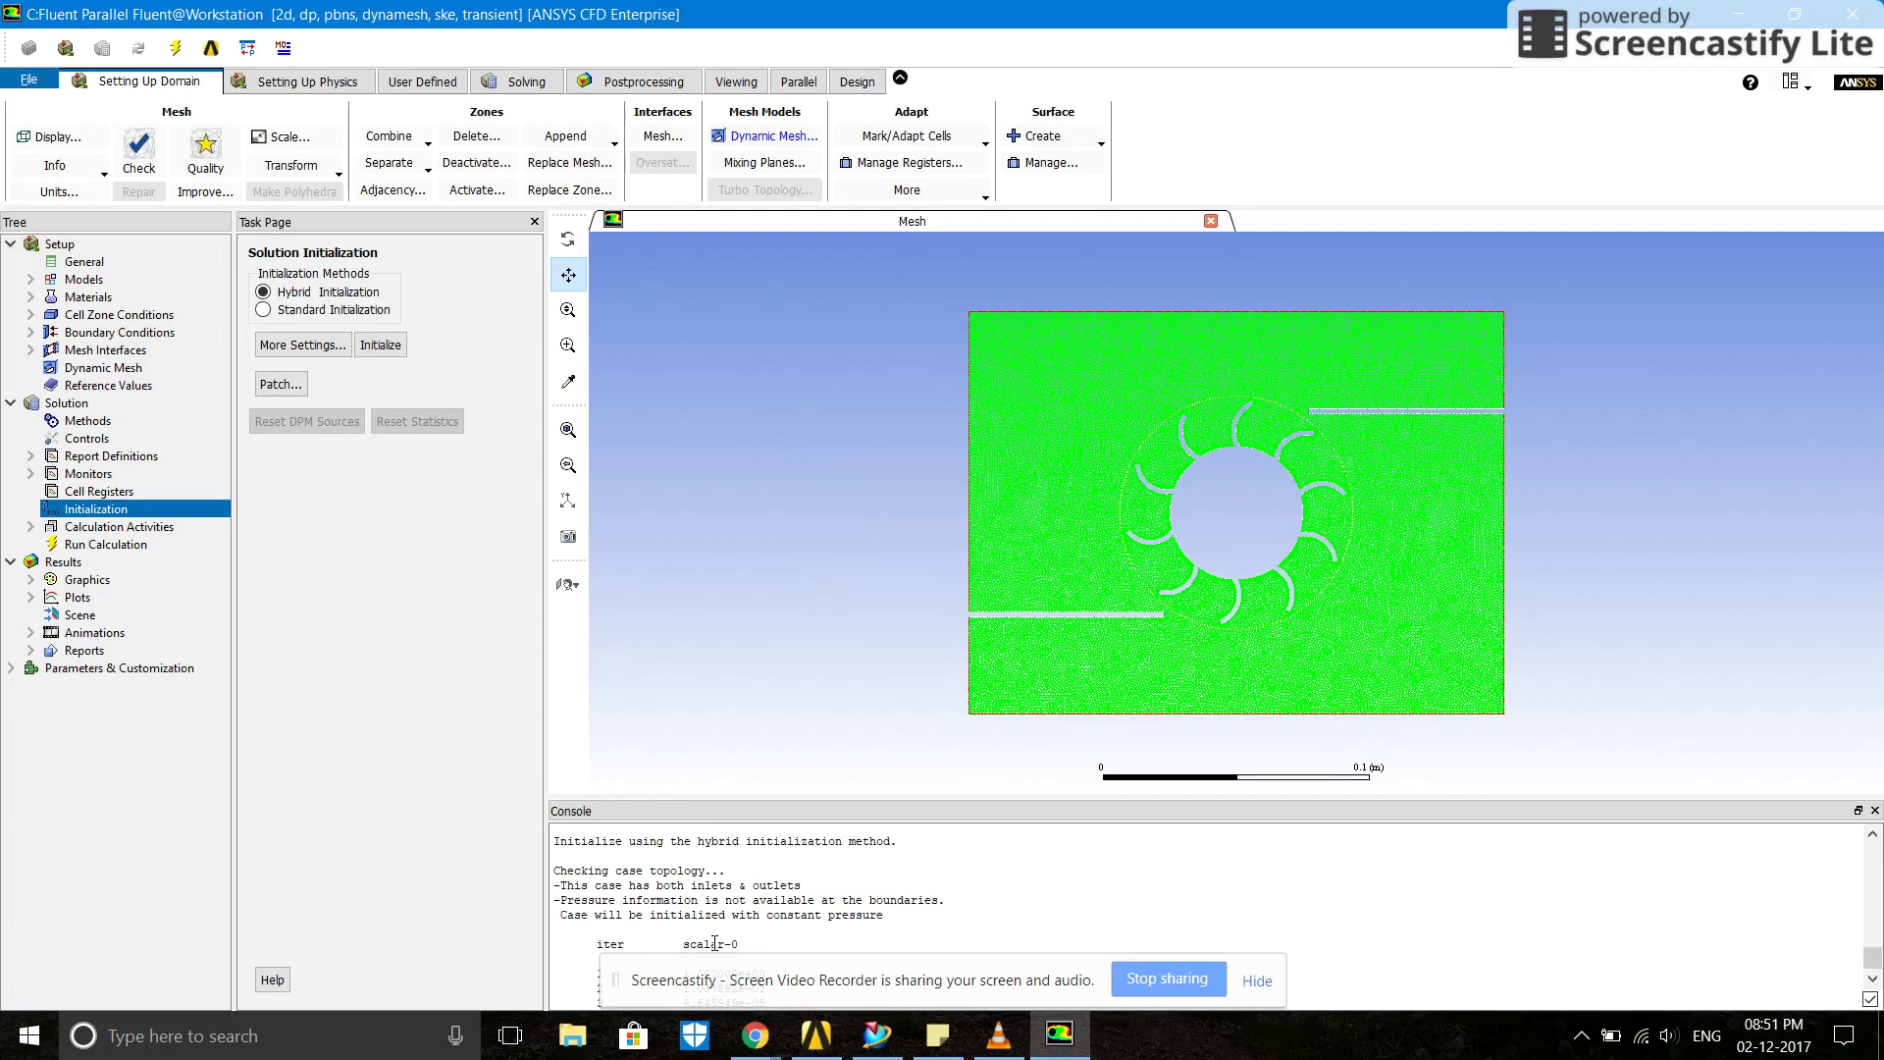
{"action": "left_click_drag", "start_coordinate": [734, 986], "coordinate": [1016, 959]}
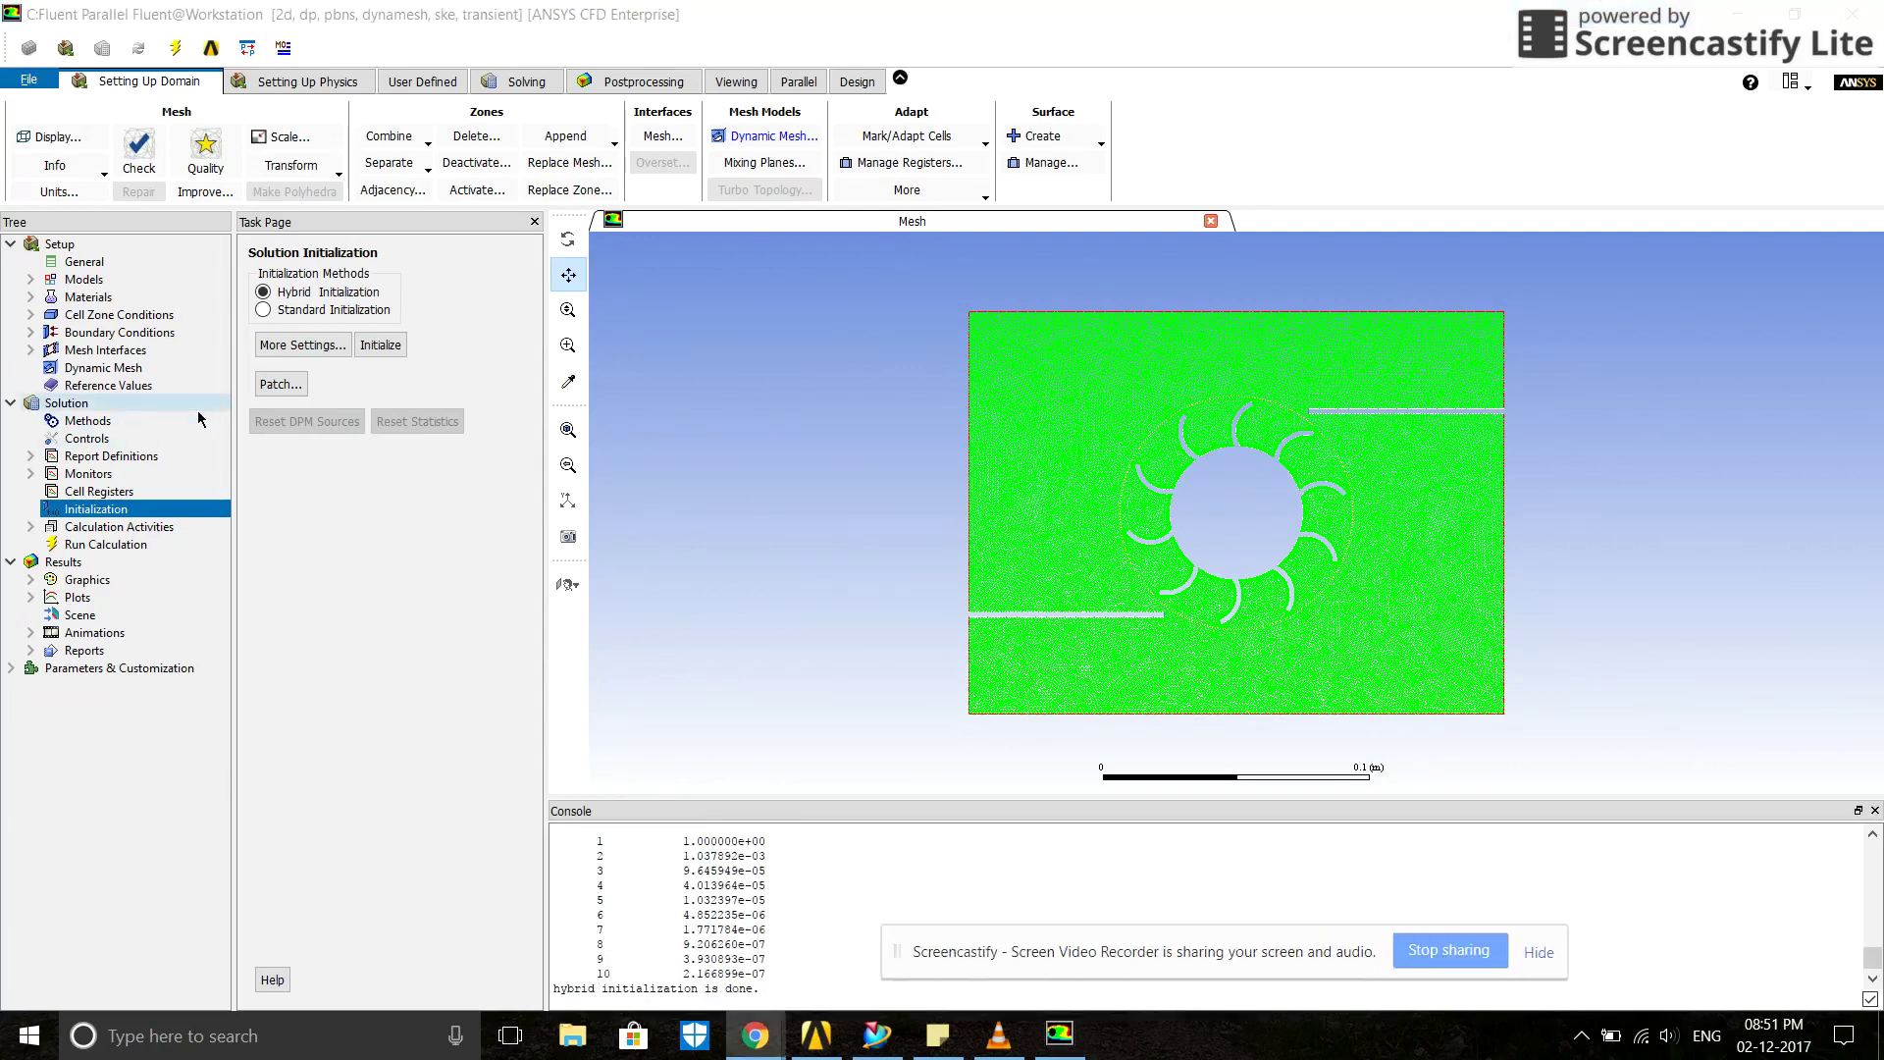
- Check the autosave interval in the calculation activities without changing it
{"action": "double_click", "coordinate": [127, 528]}
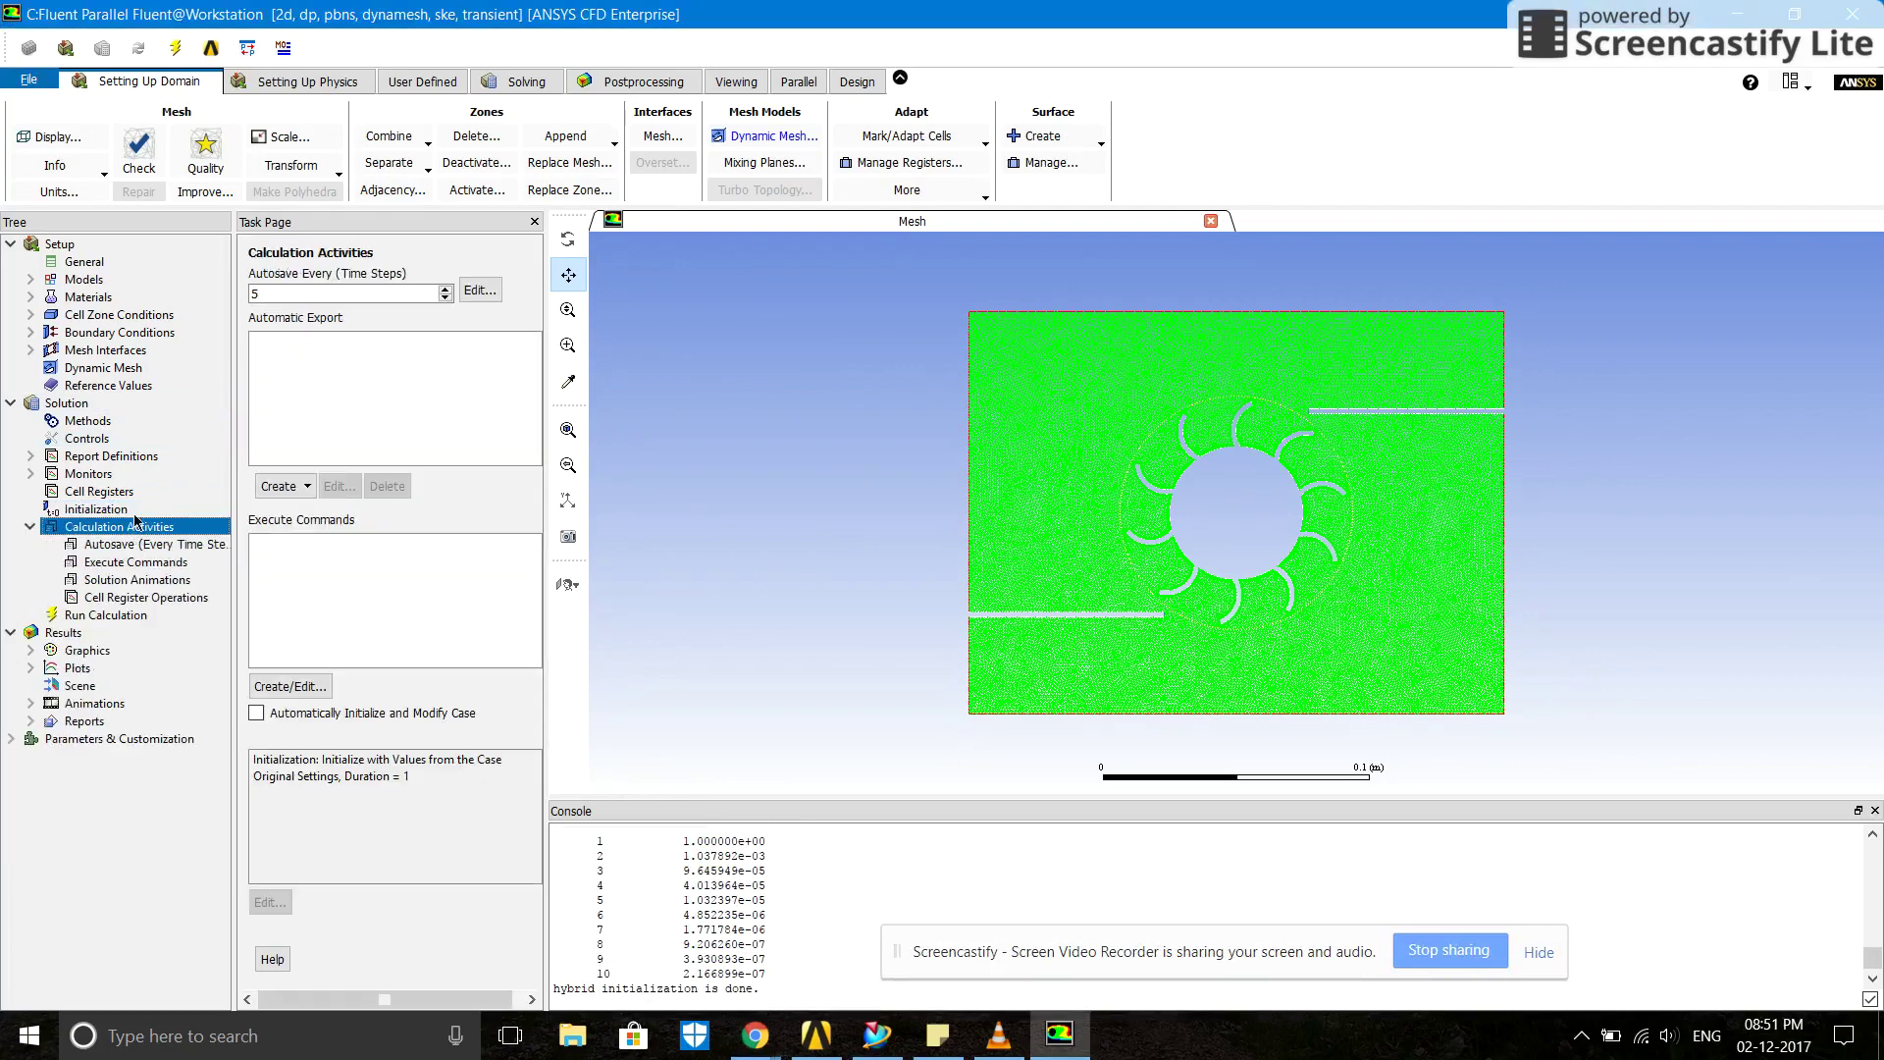
{"action": "left_click", "coordinate": [304, 290]}
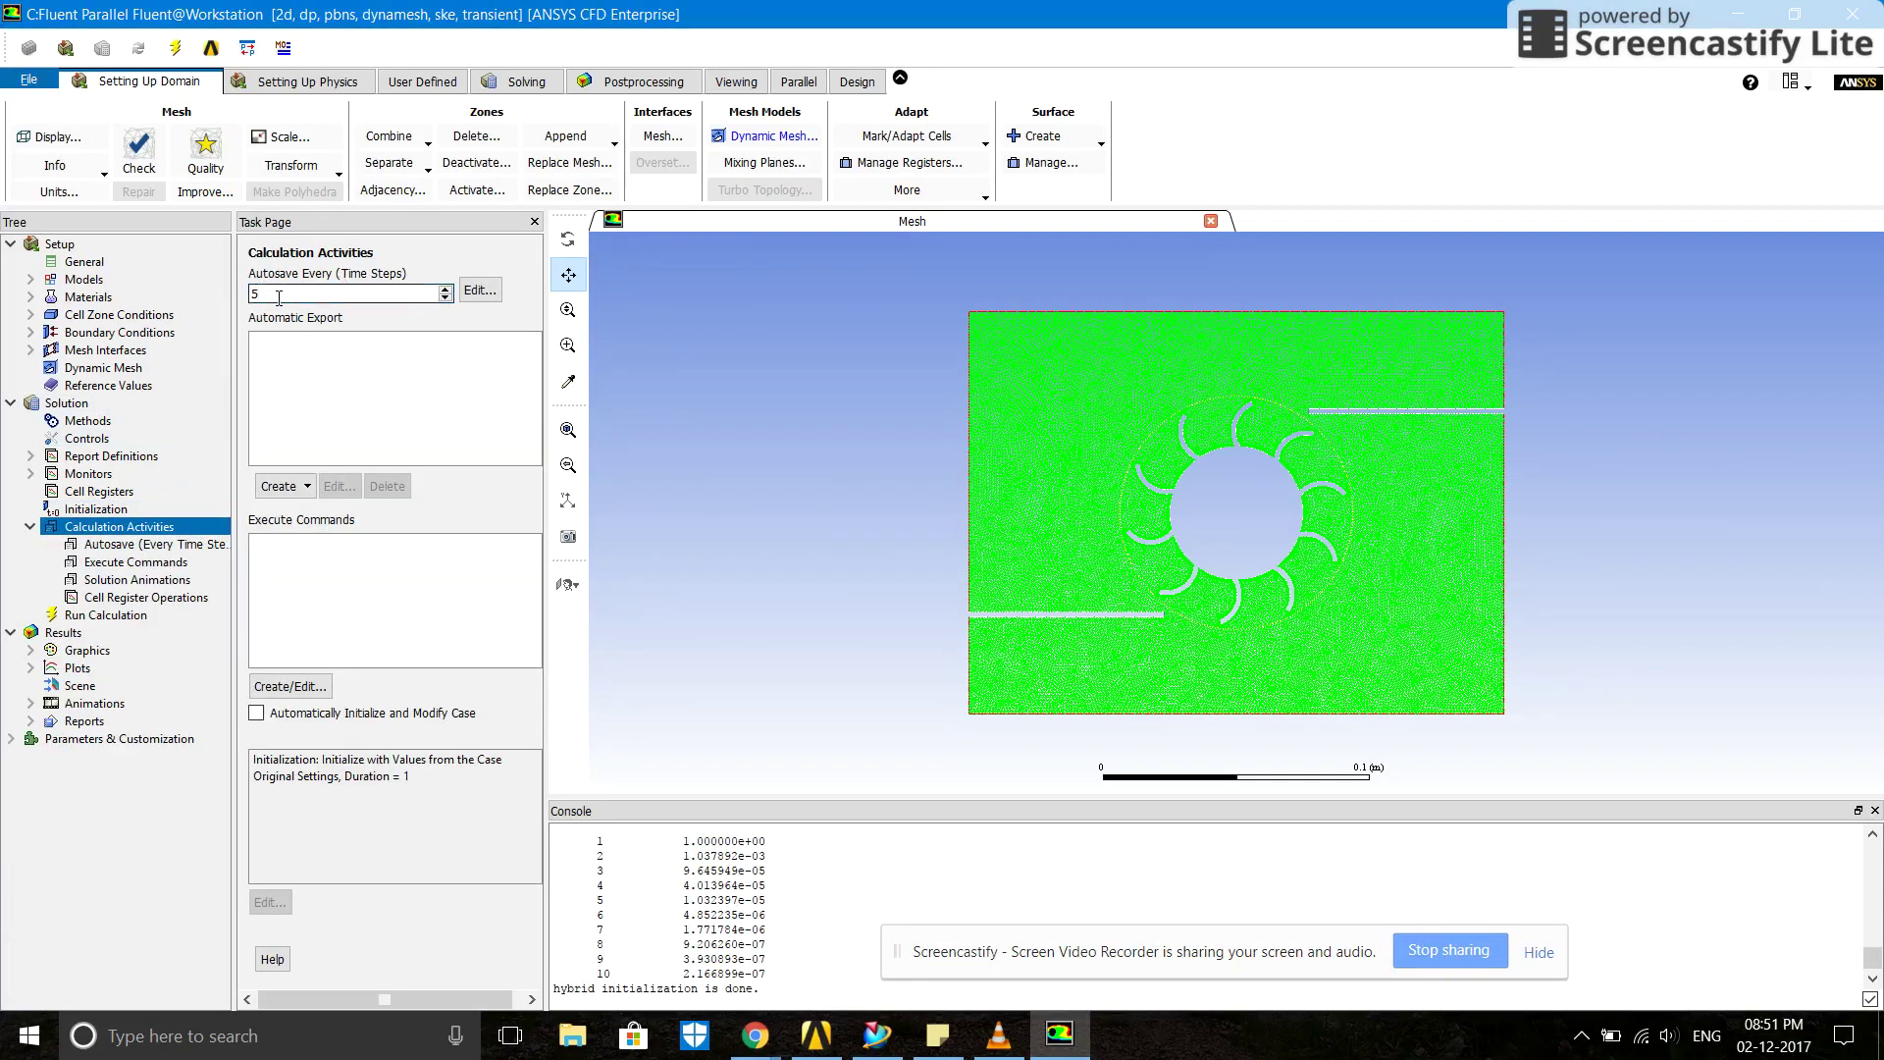
{"action": "left_click", "coordinate": [27, 526]}
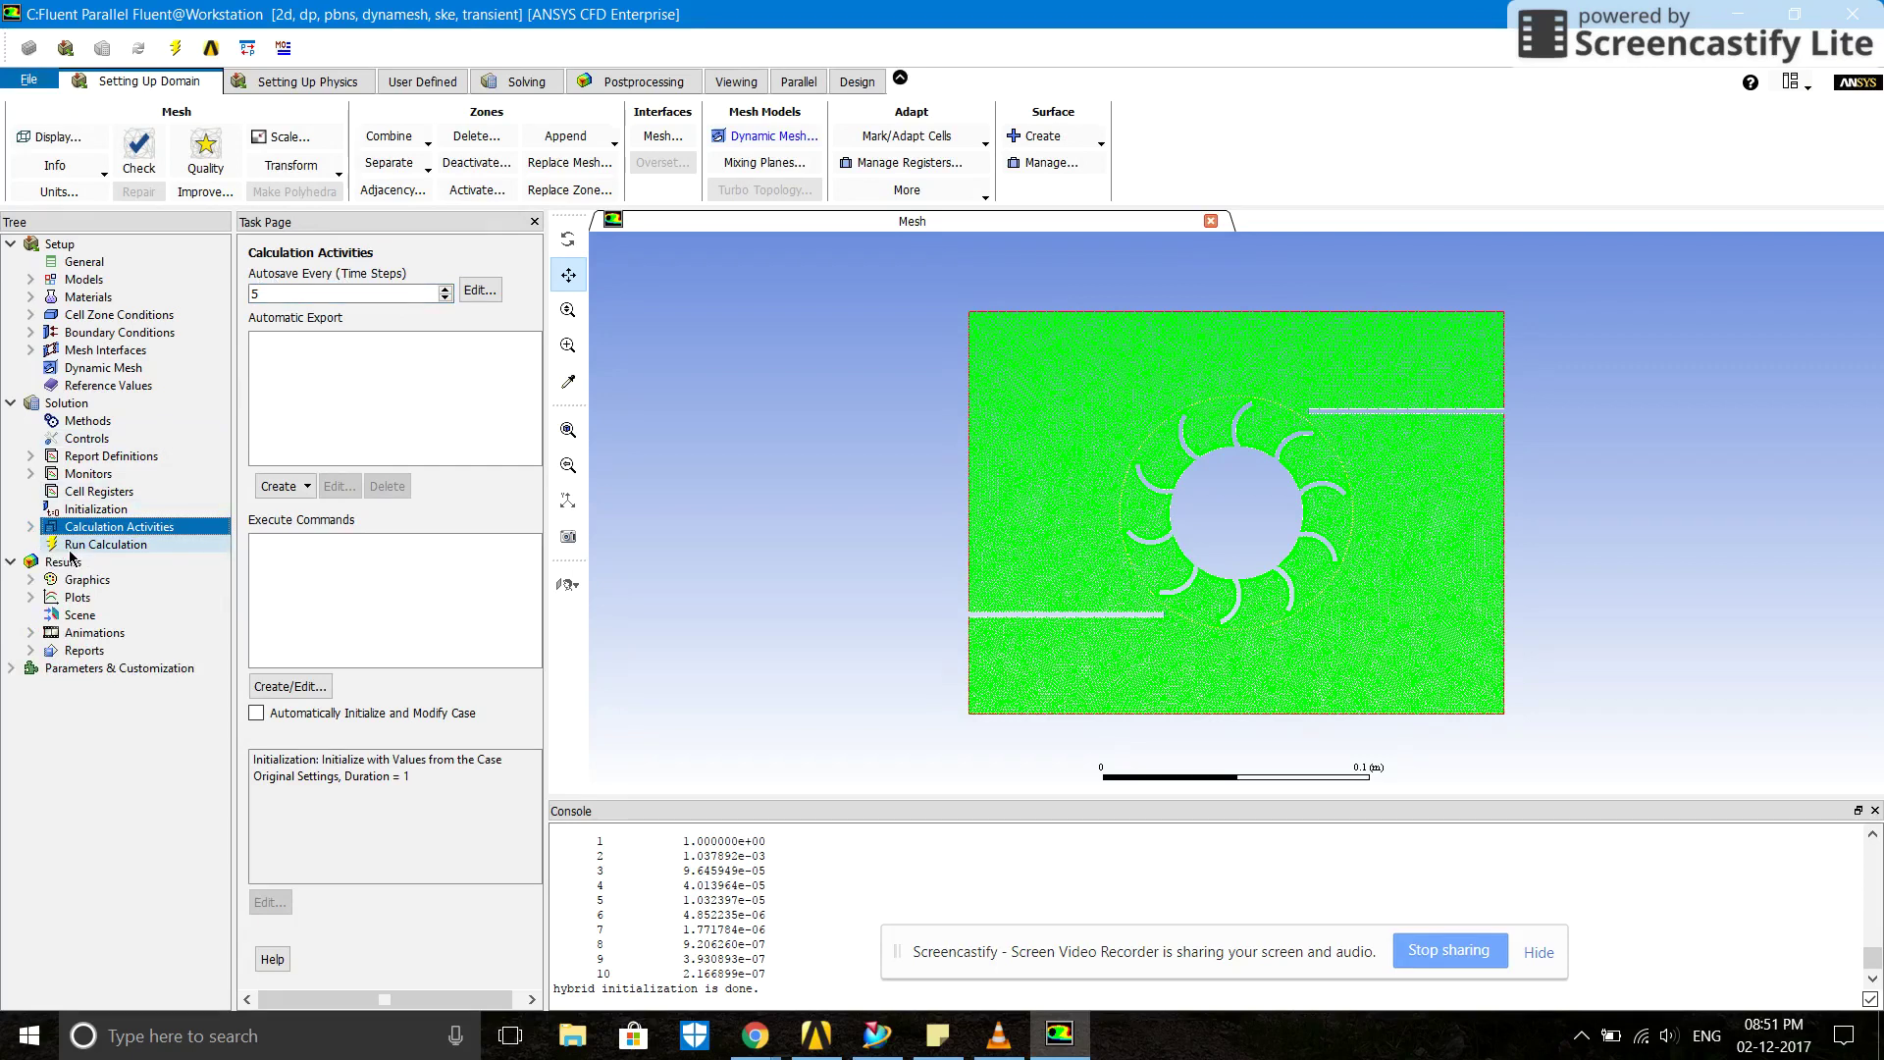
- Set the number of time steps to 1000 in the run calculation settings, keeping the existing time step size
{"action": "left_click", "coordinate": [69, 549]}
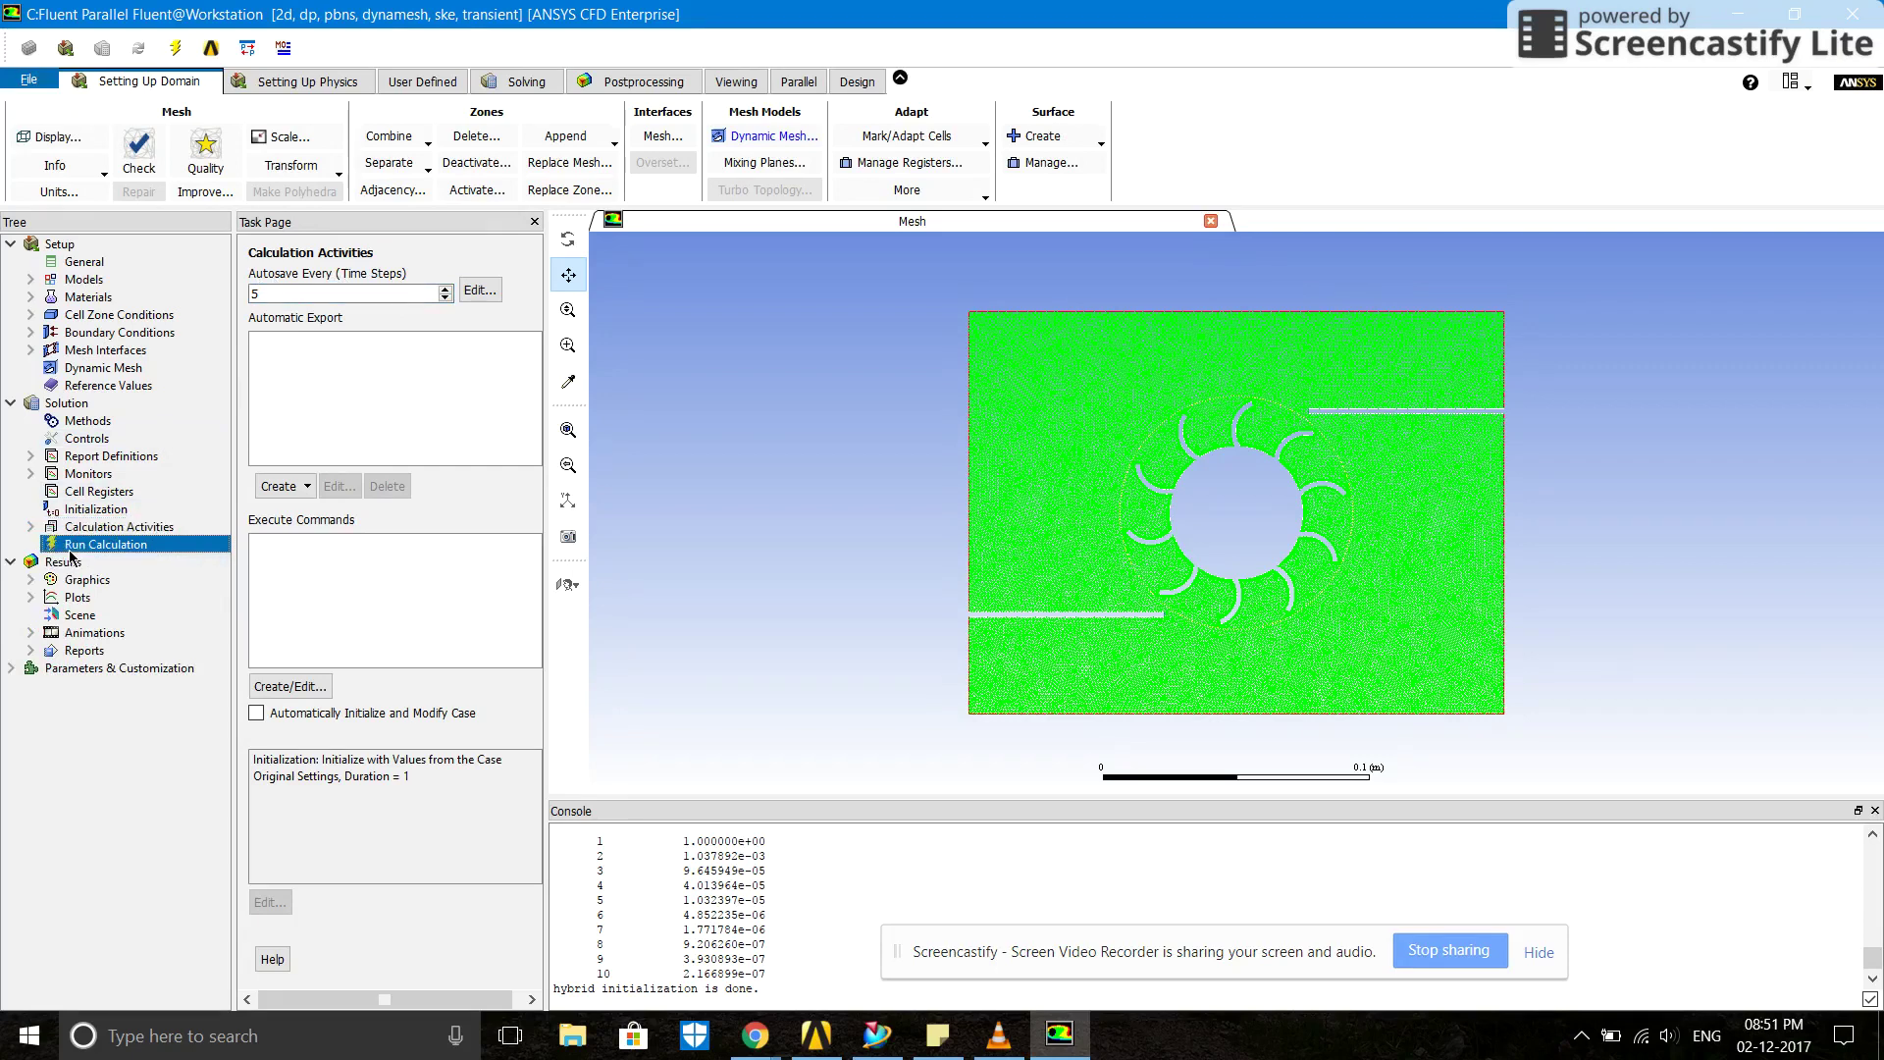
{"action": "left_click_drag", "start_coordinate": [1222, 951], "coordinate": [1185, 978]}
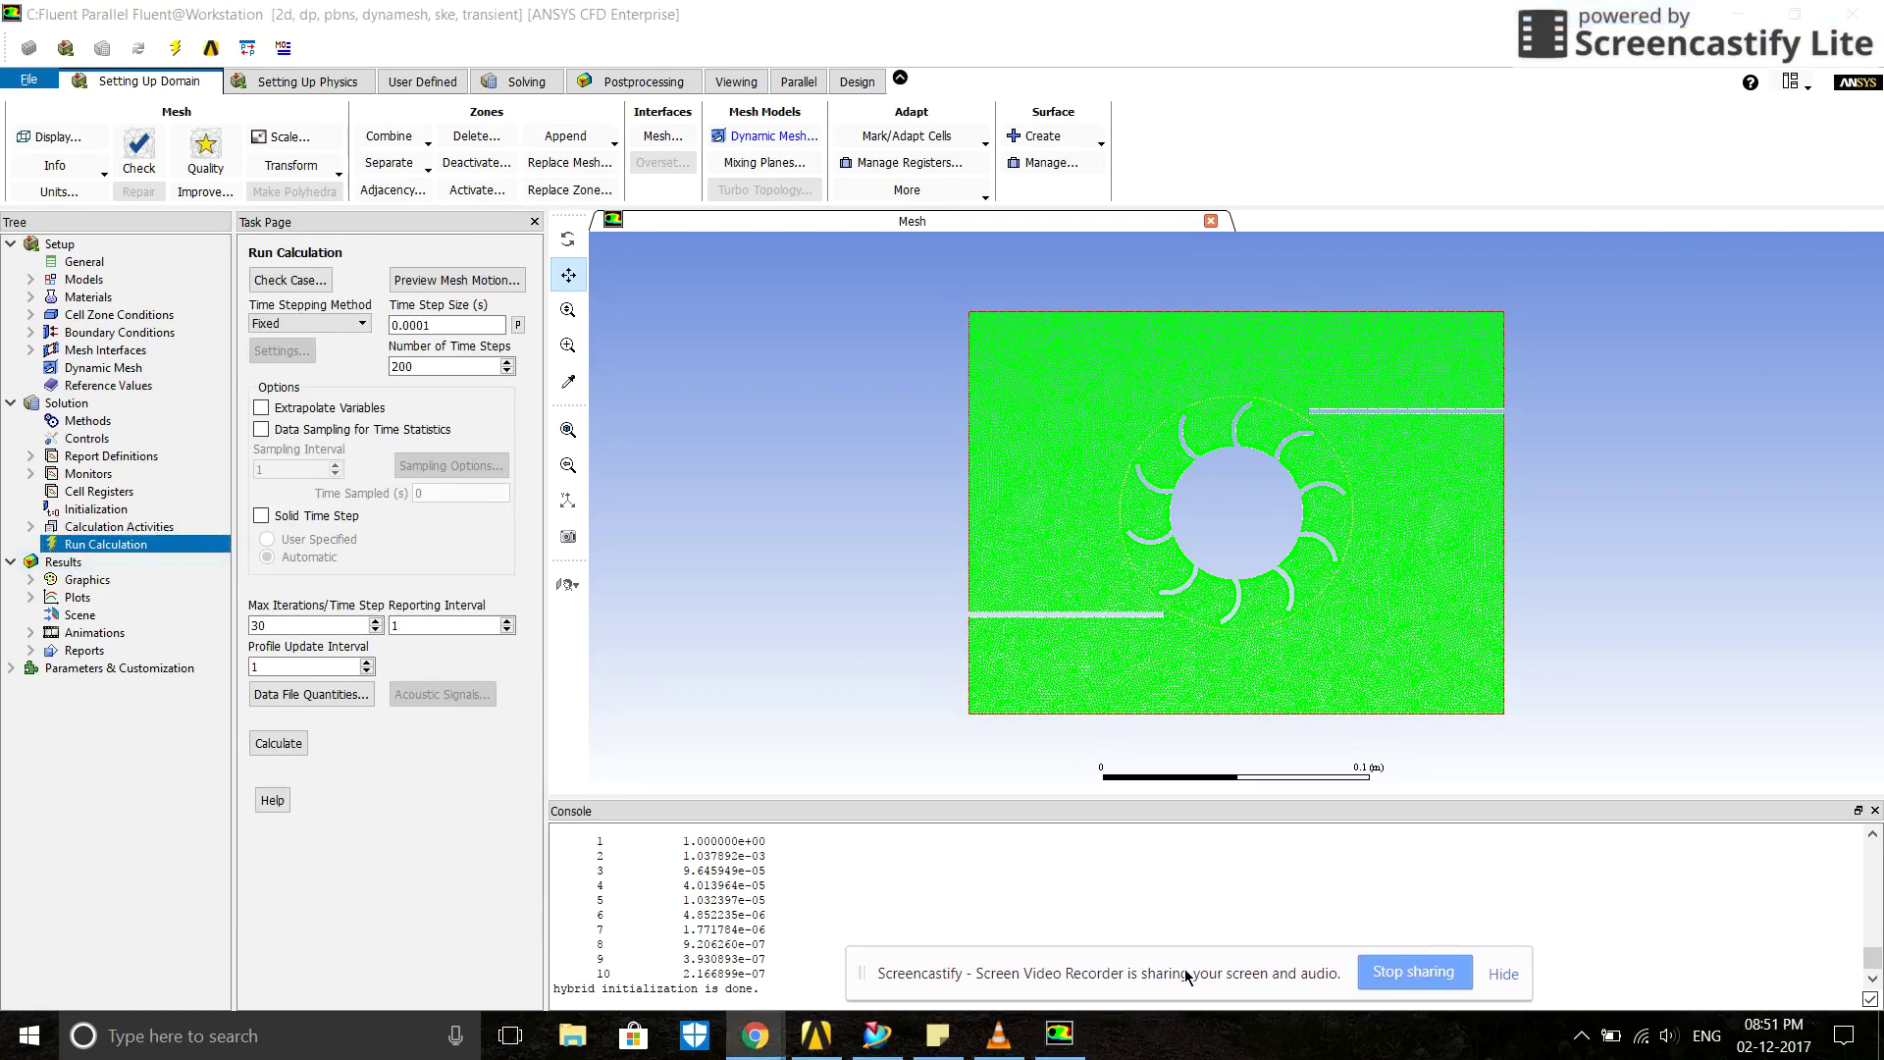
{"action": "left_click", "coordinate": [434, 327]}
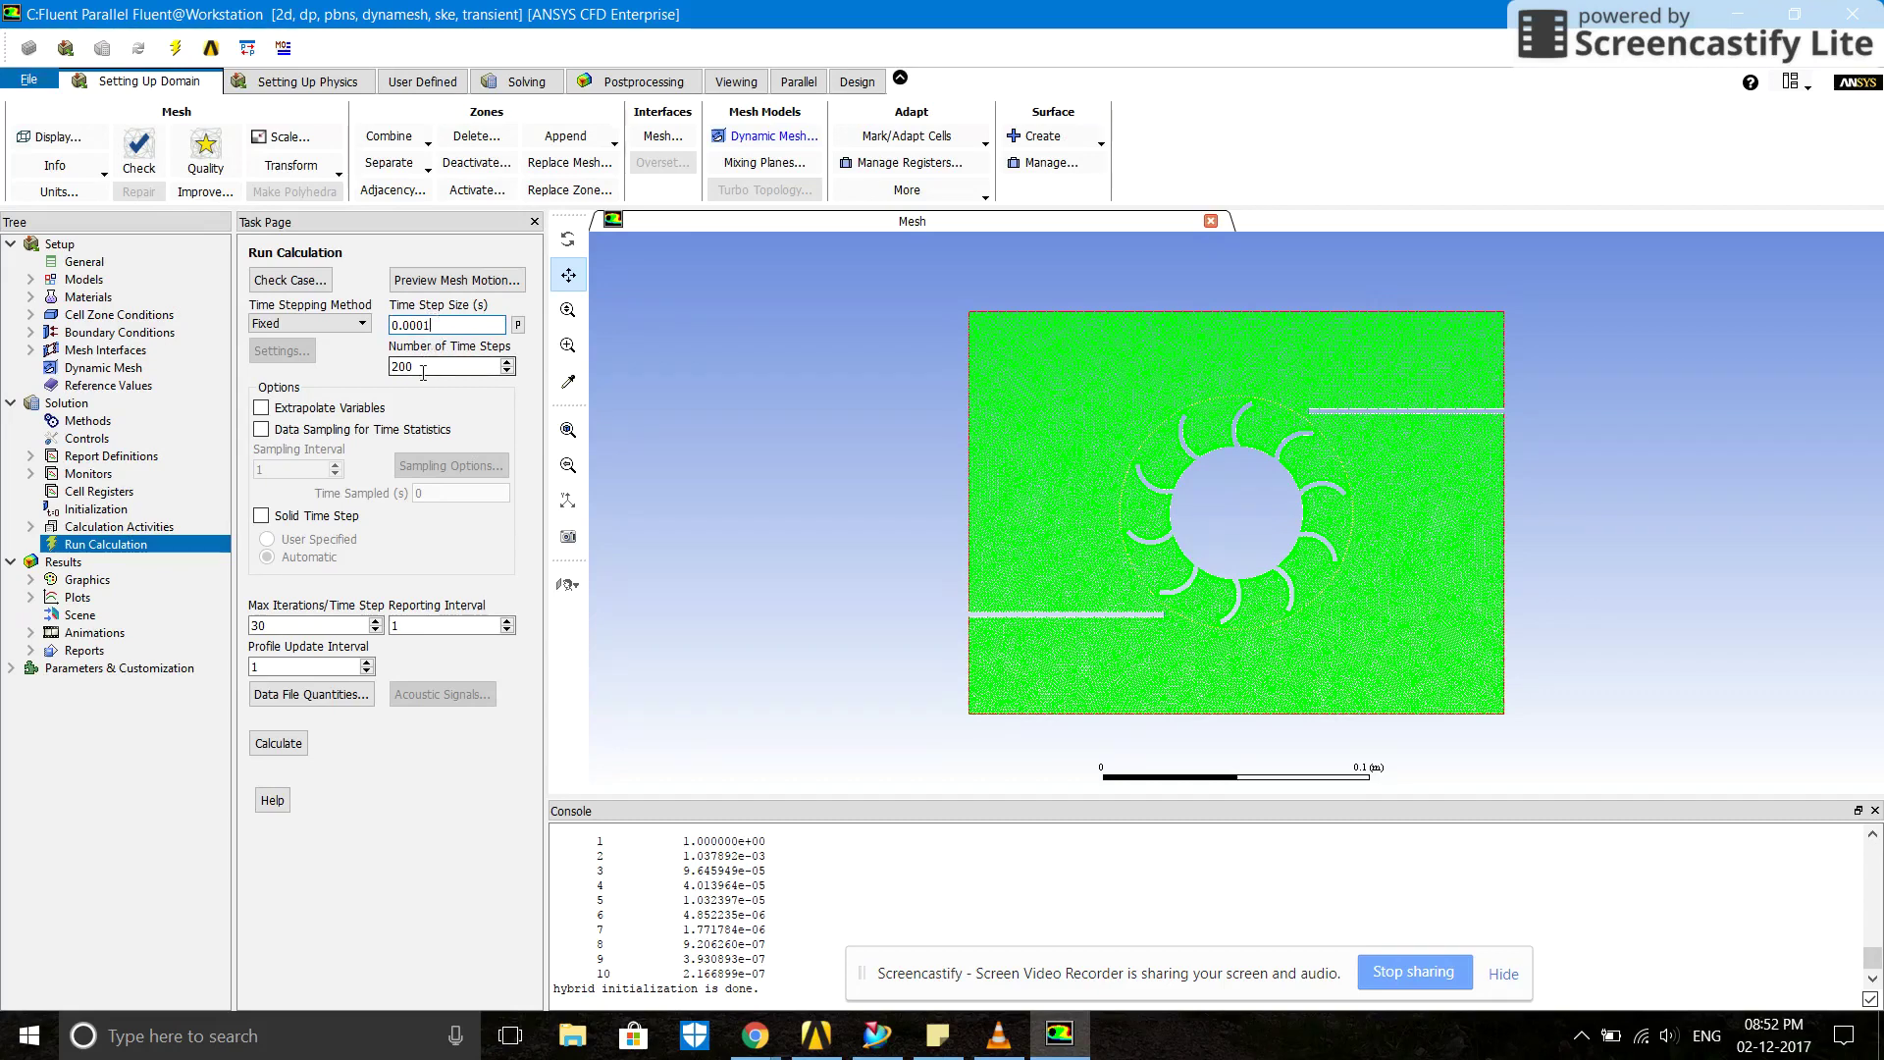
{"action": "double_click", "coordinate": [422, 368]}
{"action": "type", "text": "1000"}
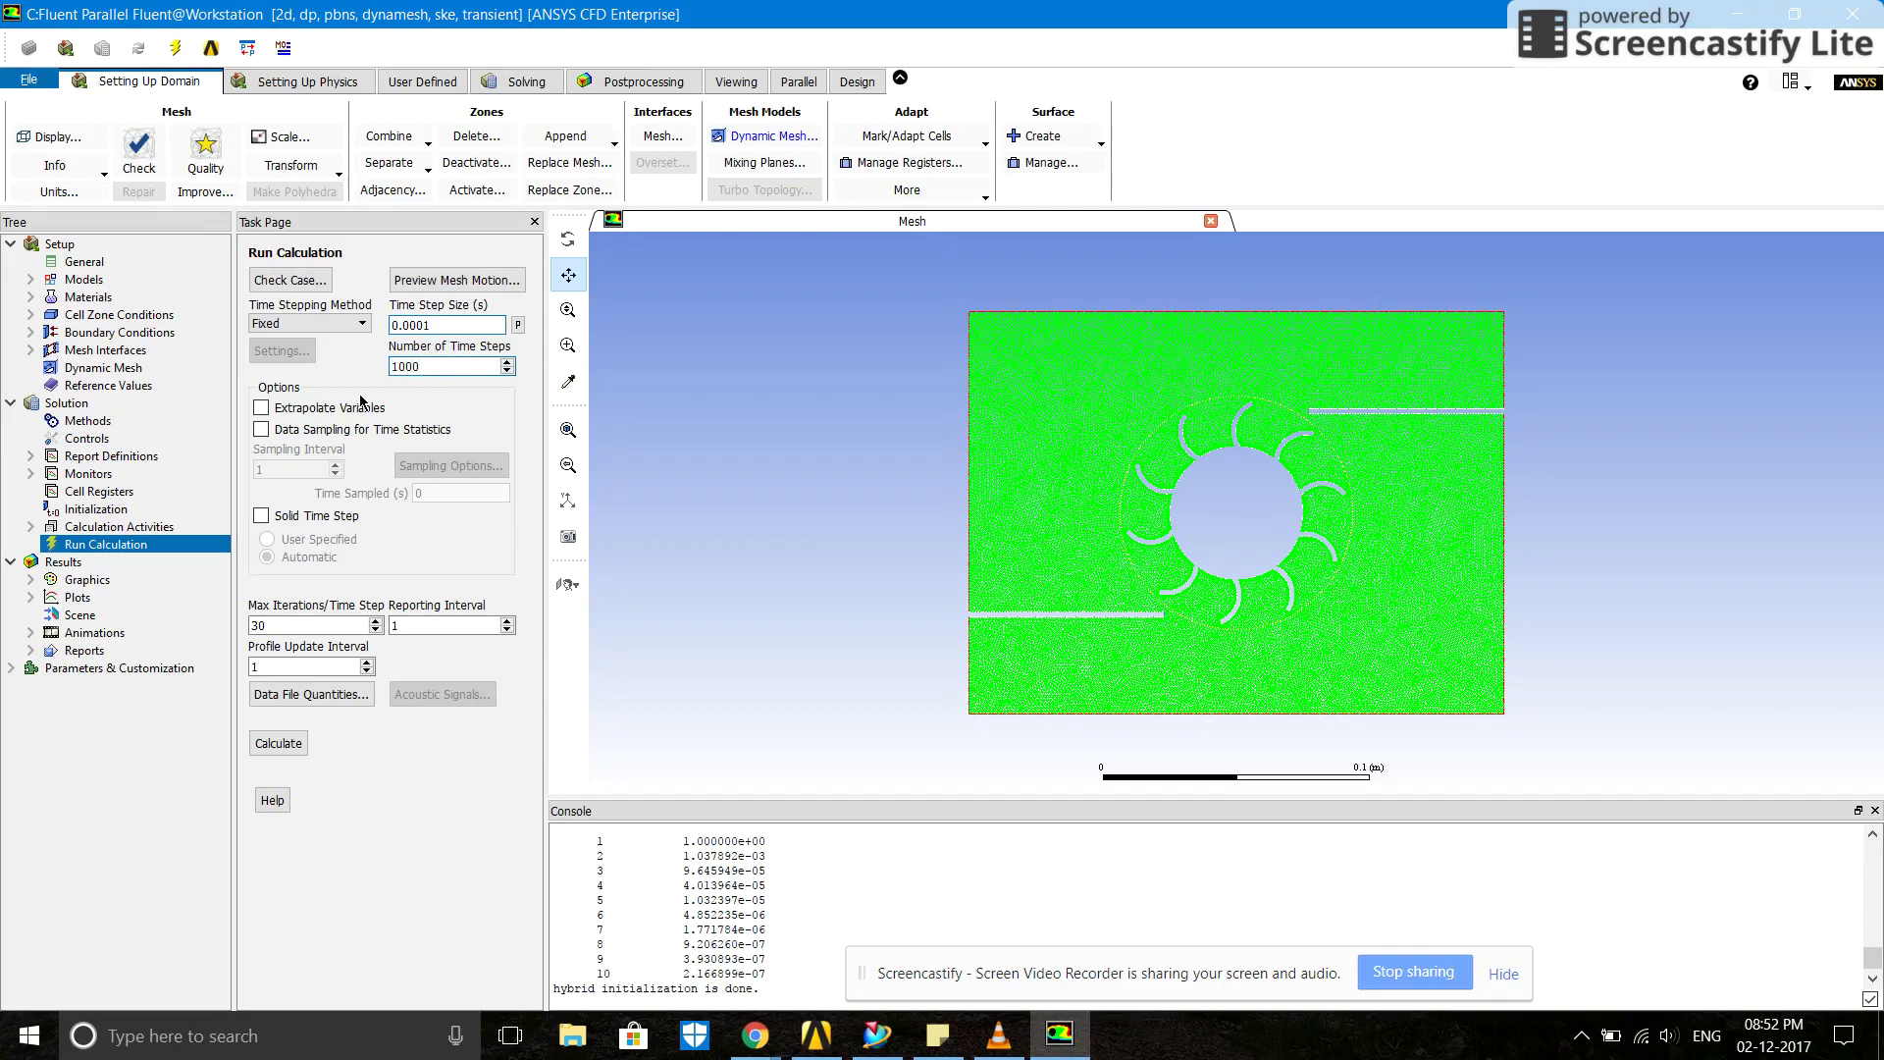
- Start the calculation, using the settings changes for the current calculation only
{"action": "left_click", "coordinate": [275, 625]}
{"action": "left_click", "coordinate": [276, 743]}
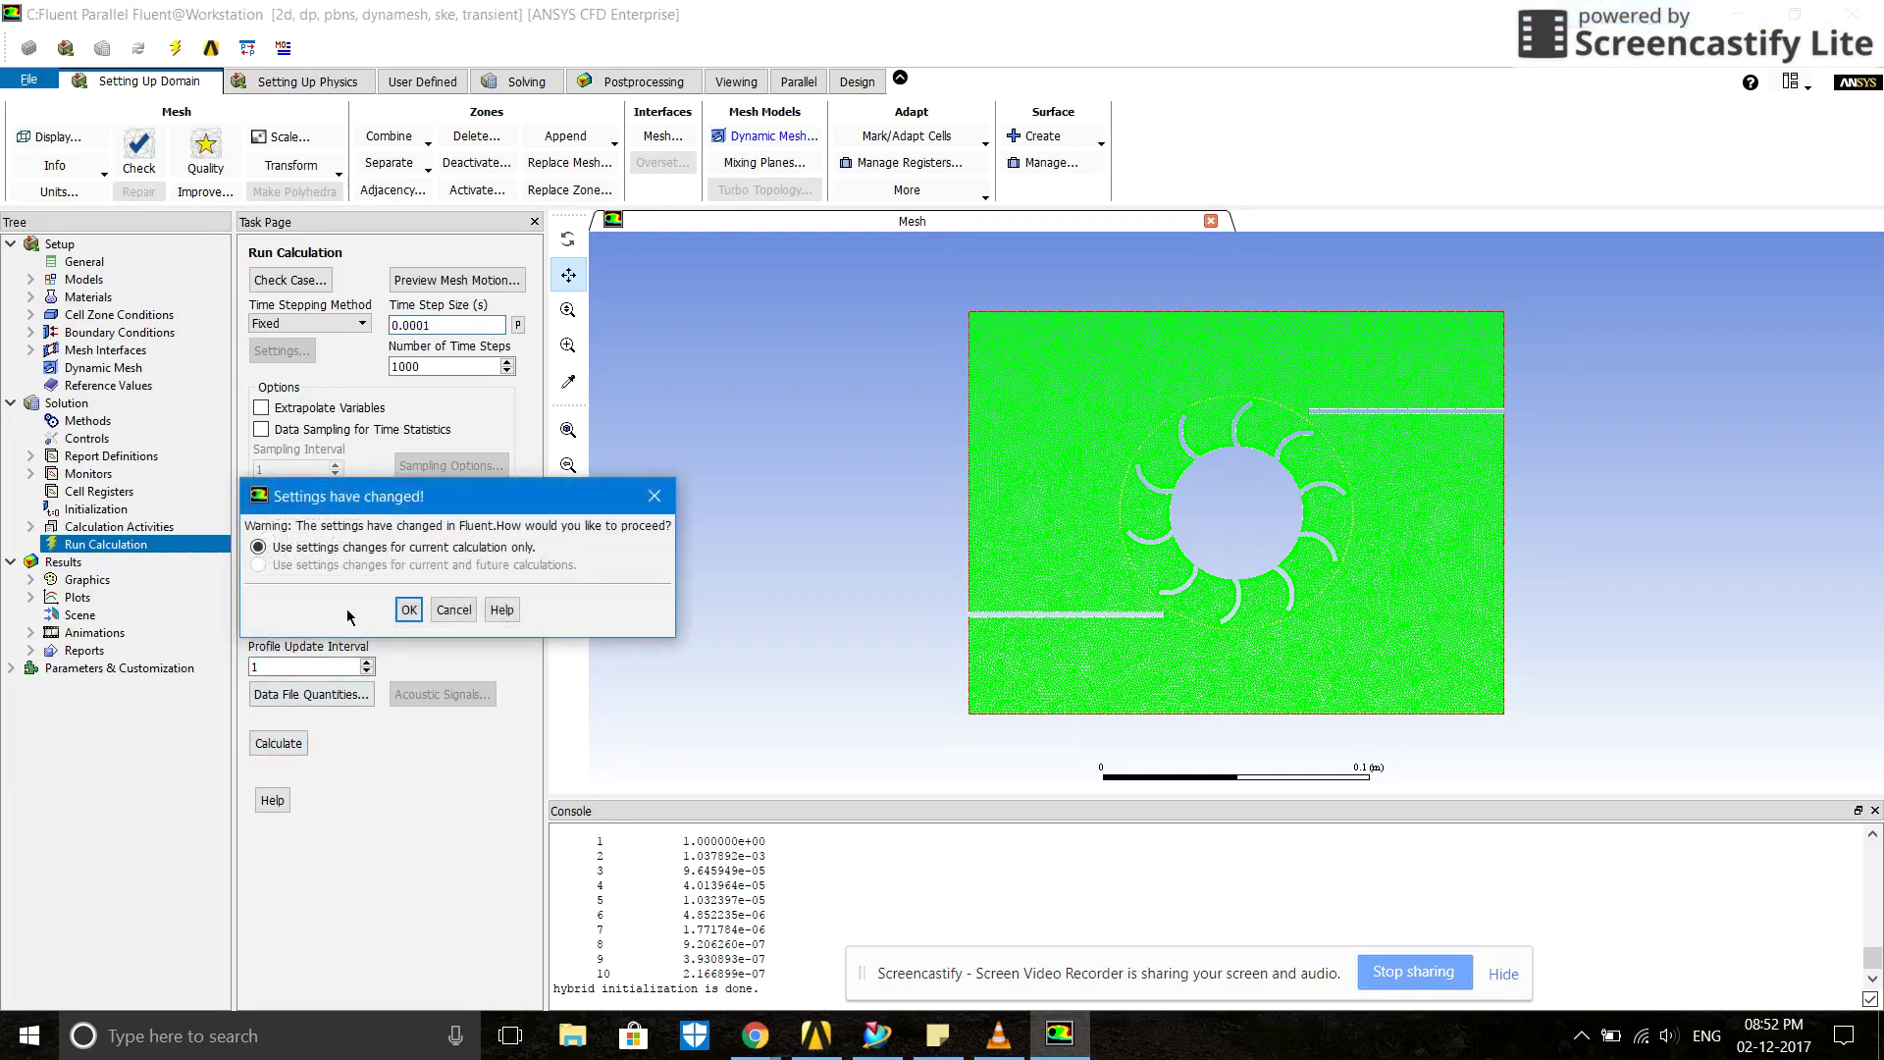
{"action": "left_click", "coordinate": [408, 611]}
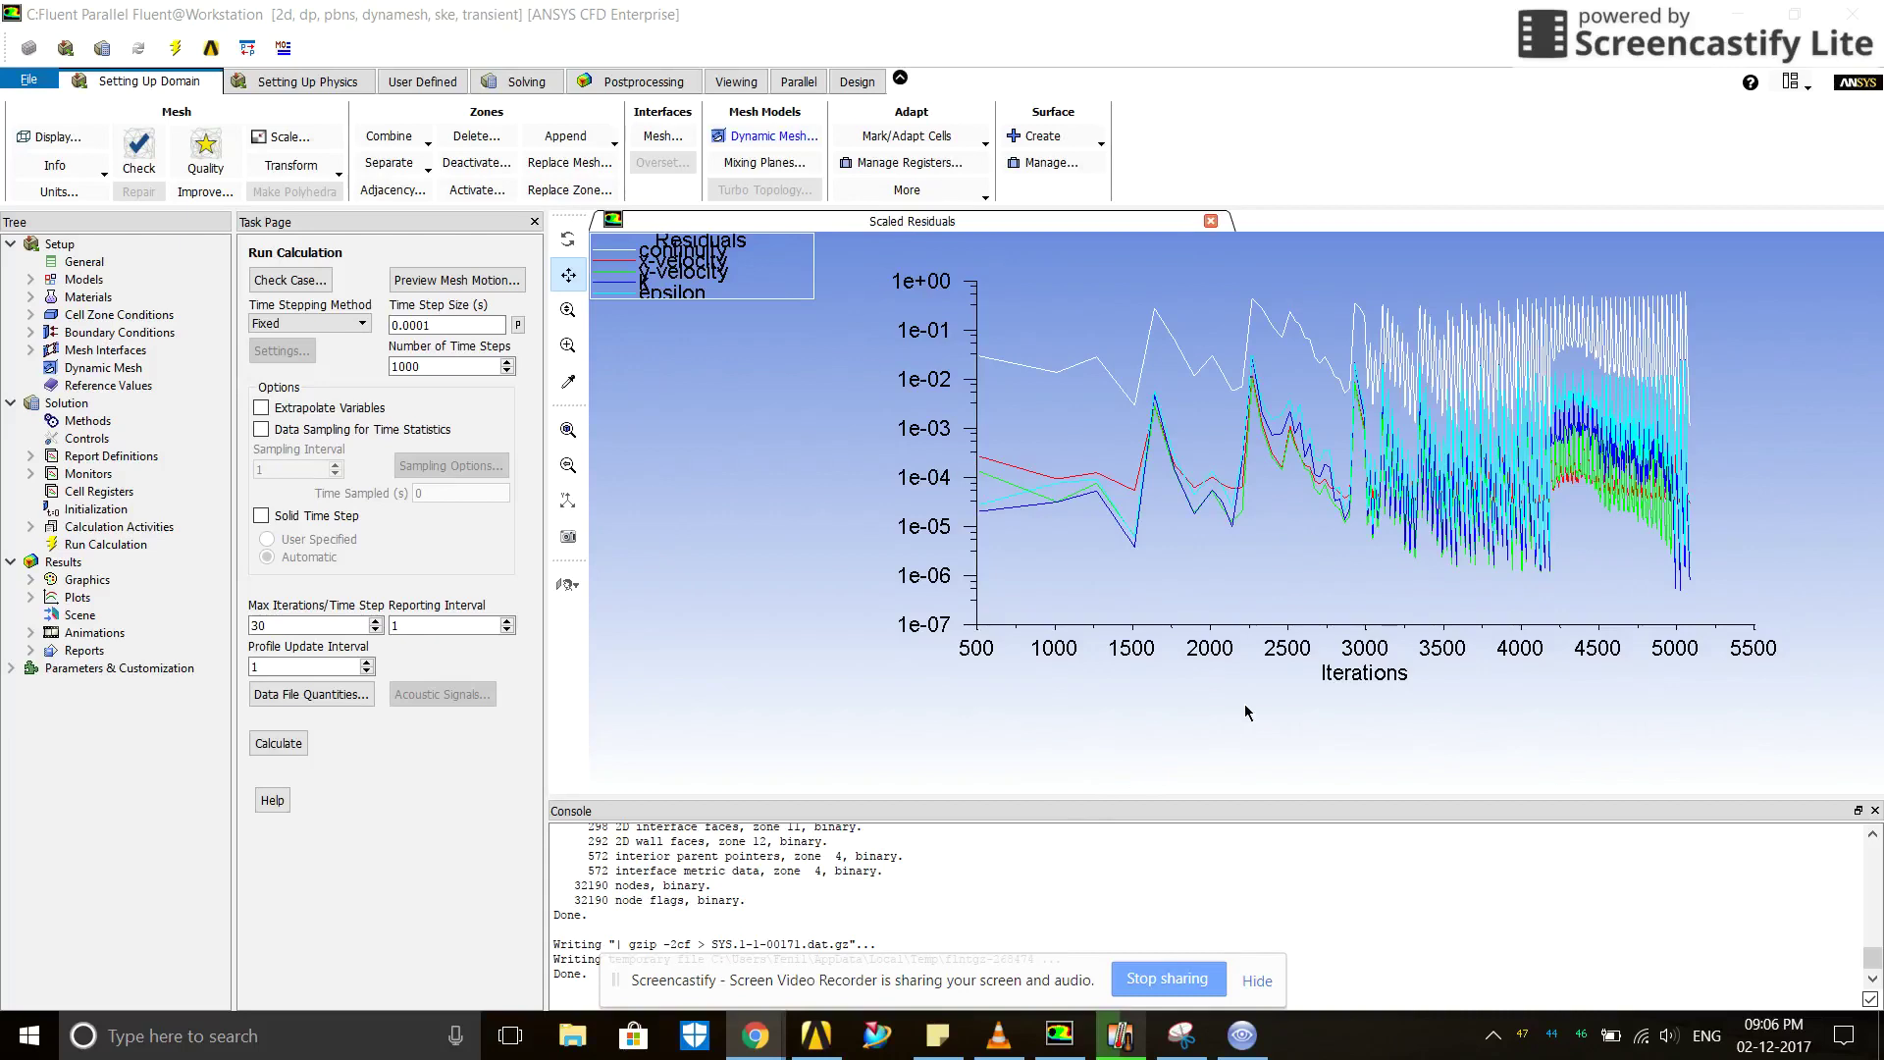
- Switch to the Snipping Tool to examine the captured CPU core temperatures and loads, and minimize it again
{"action": "left_click", "coordinate": [1199, 1048]}
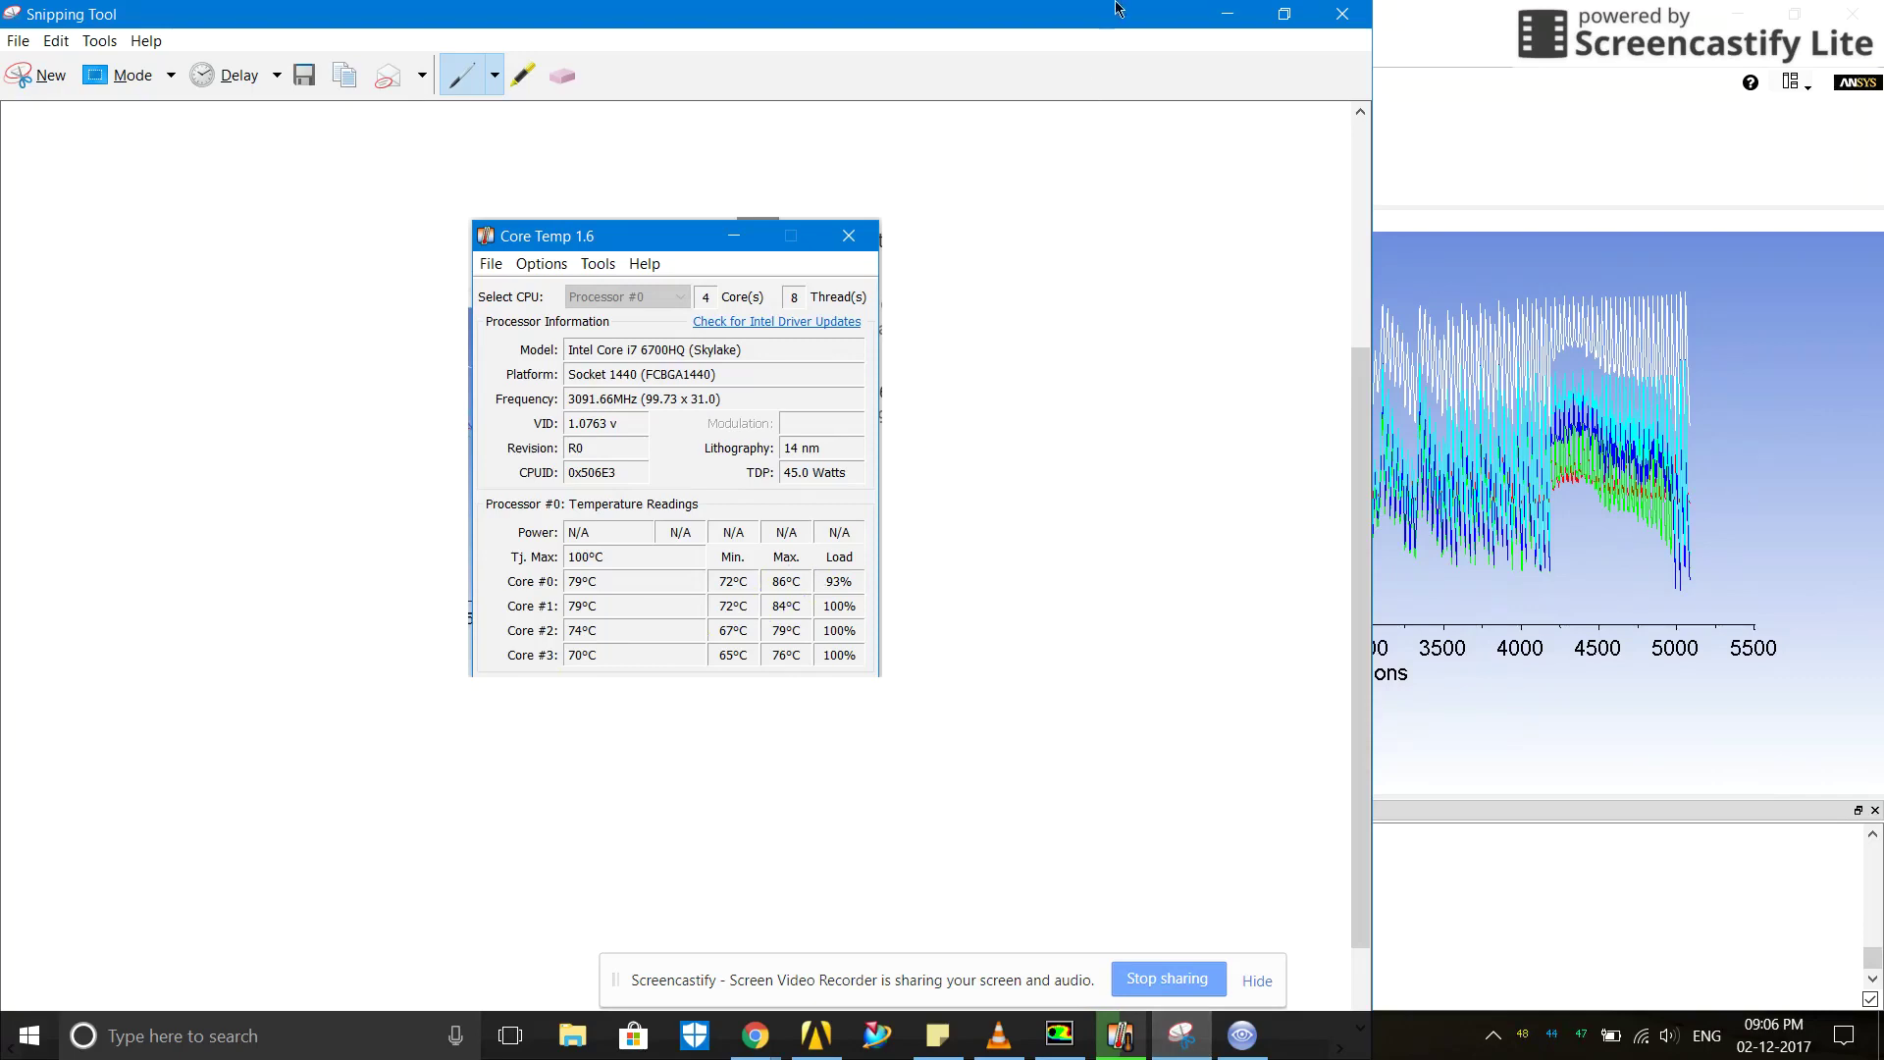
{"action": "left_click", "coordinate": [1236, 12]}
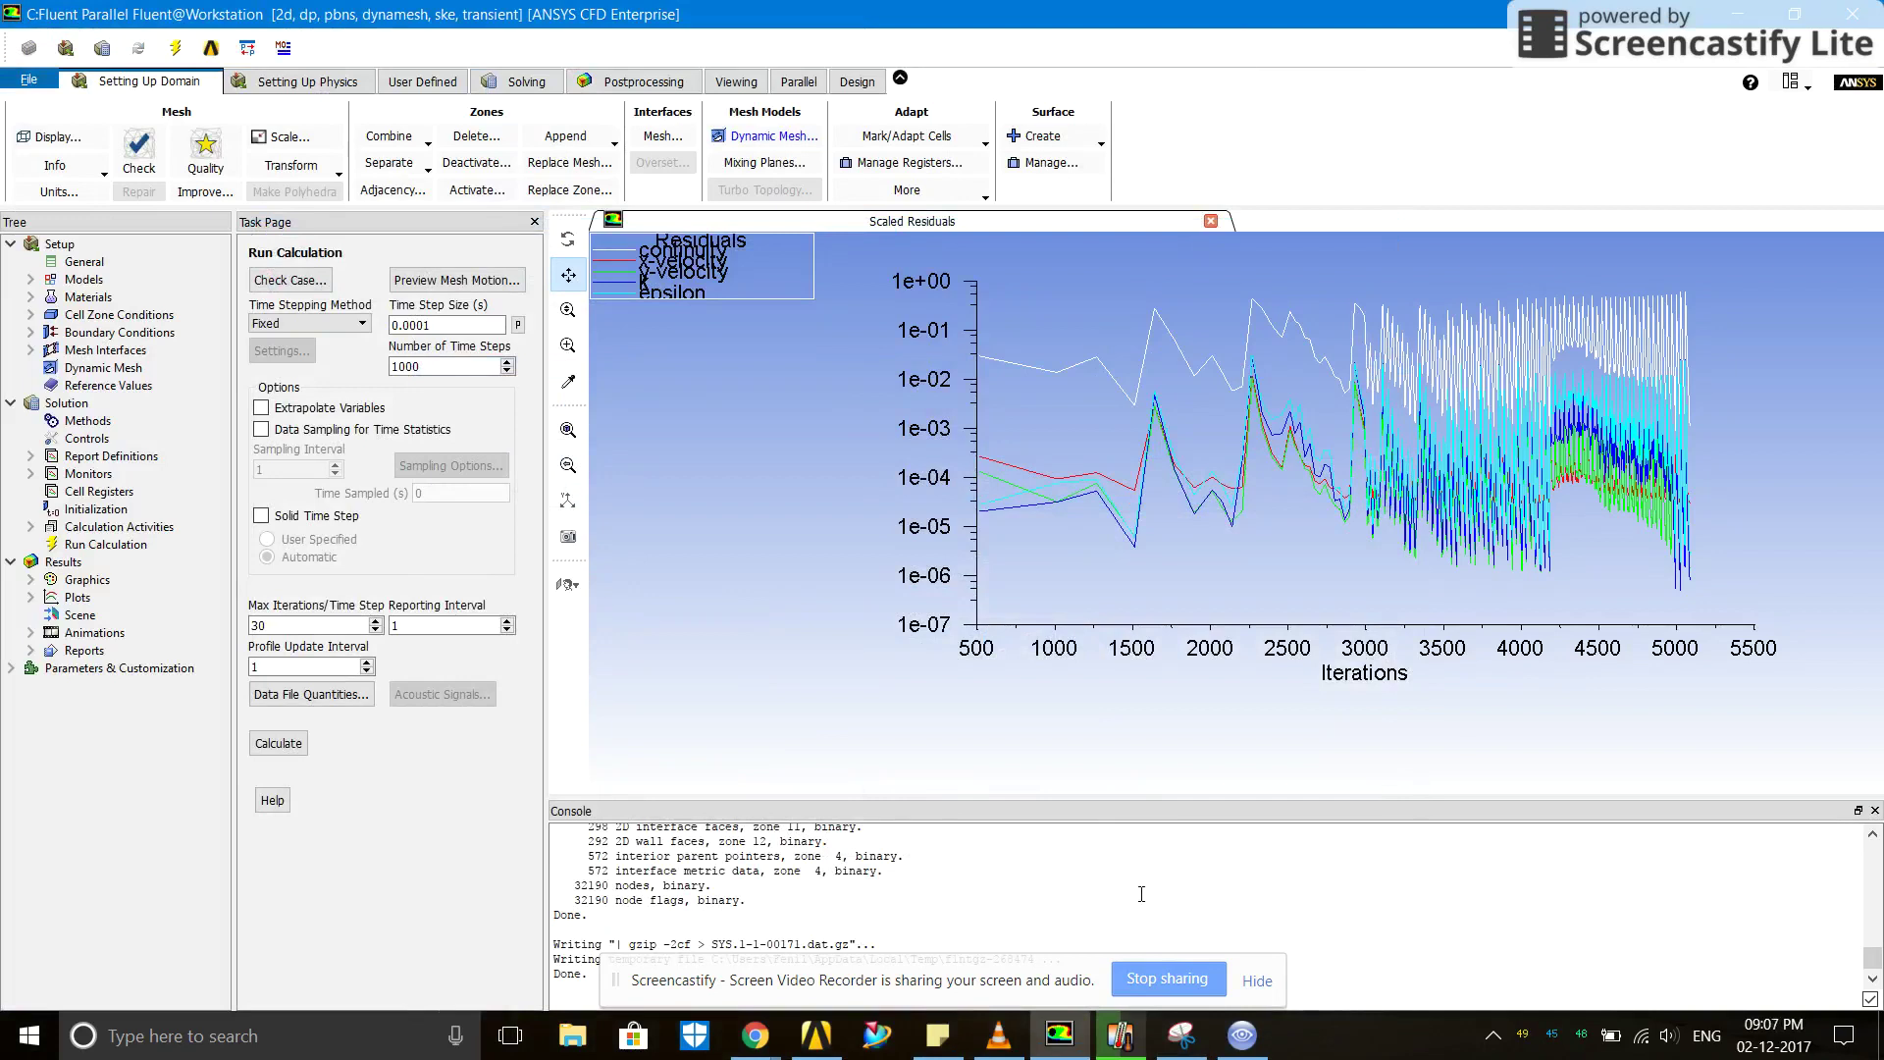
- Switch to CFD-Post, view the Plane 1 velocity plot at timestep 0 using the timestep animation, and close the animation settings
{"action": "left_click", "coordinate": [1259, 1050]}
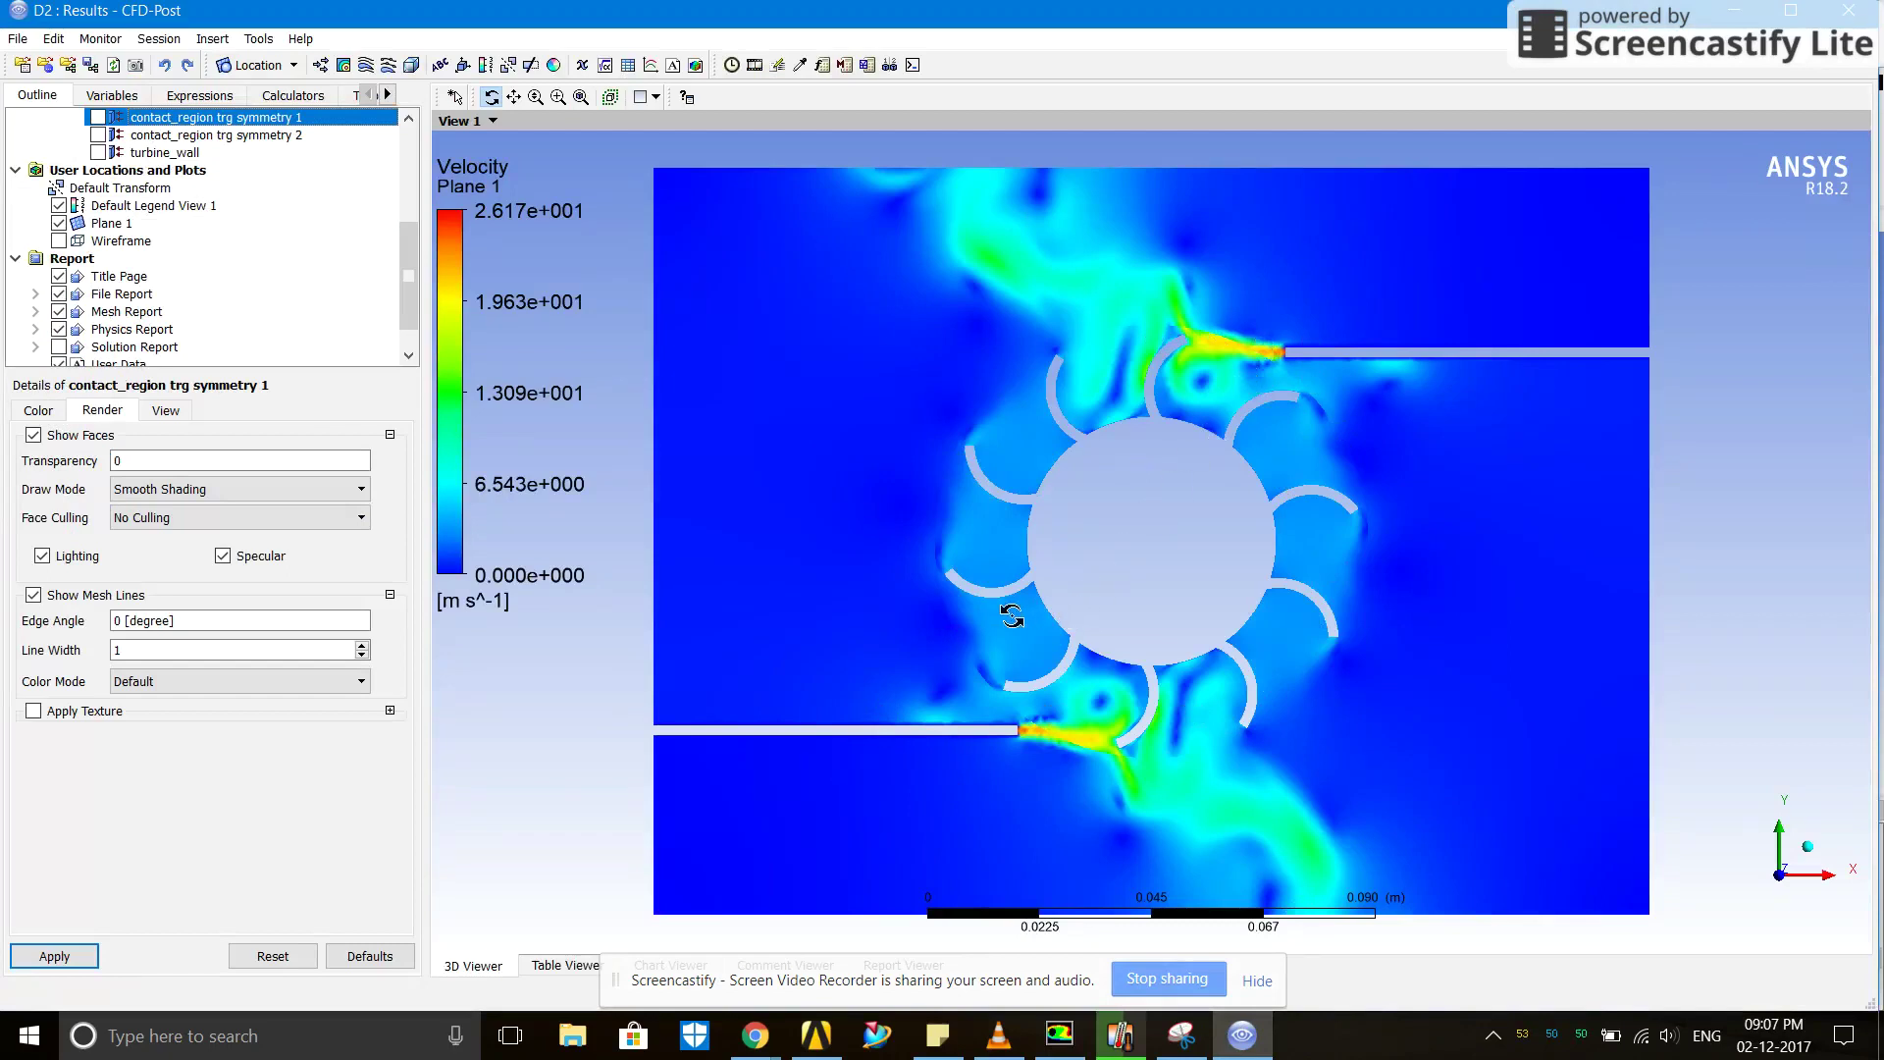
{"action": "left_click", "coordinate": [756, 69]}
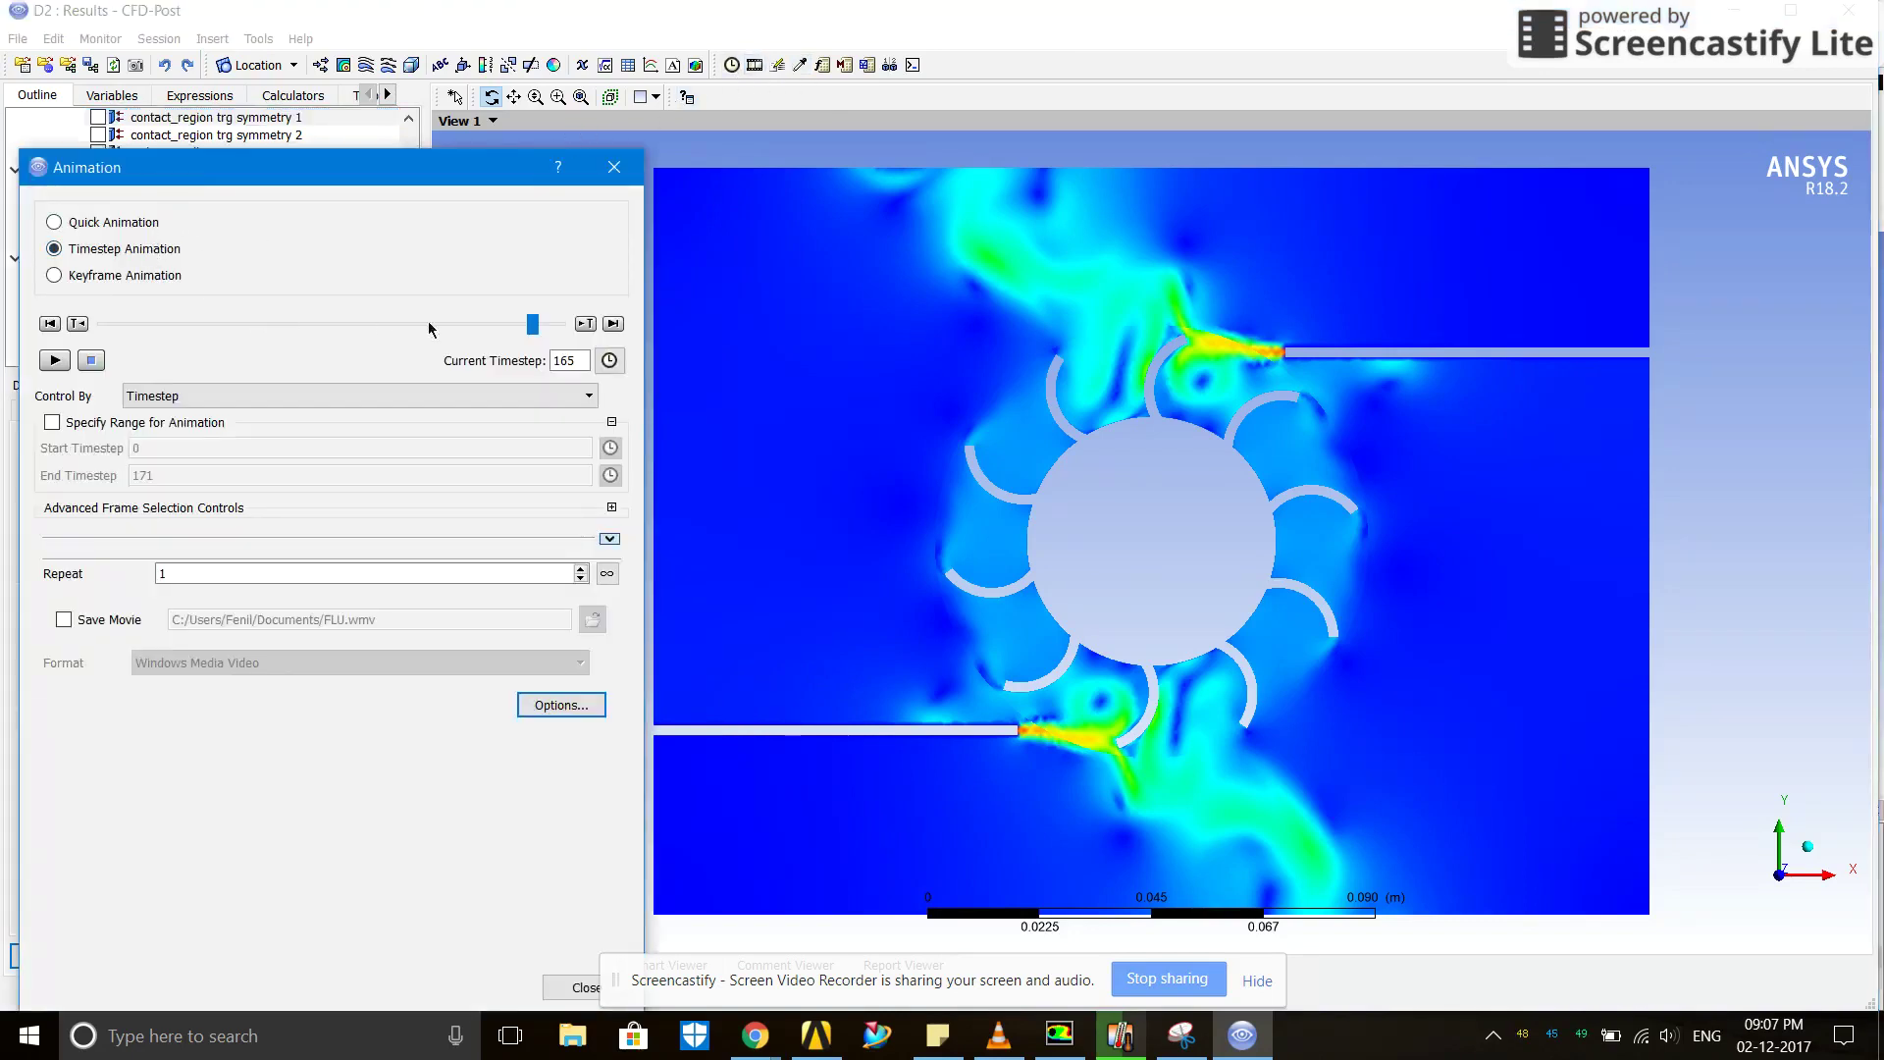
{"action": "left_click_drag", "start_coordinate": [536, 324], "coordinate": [103, 314]}
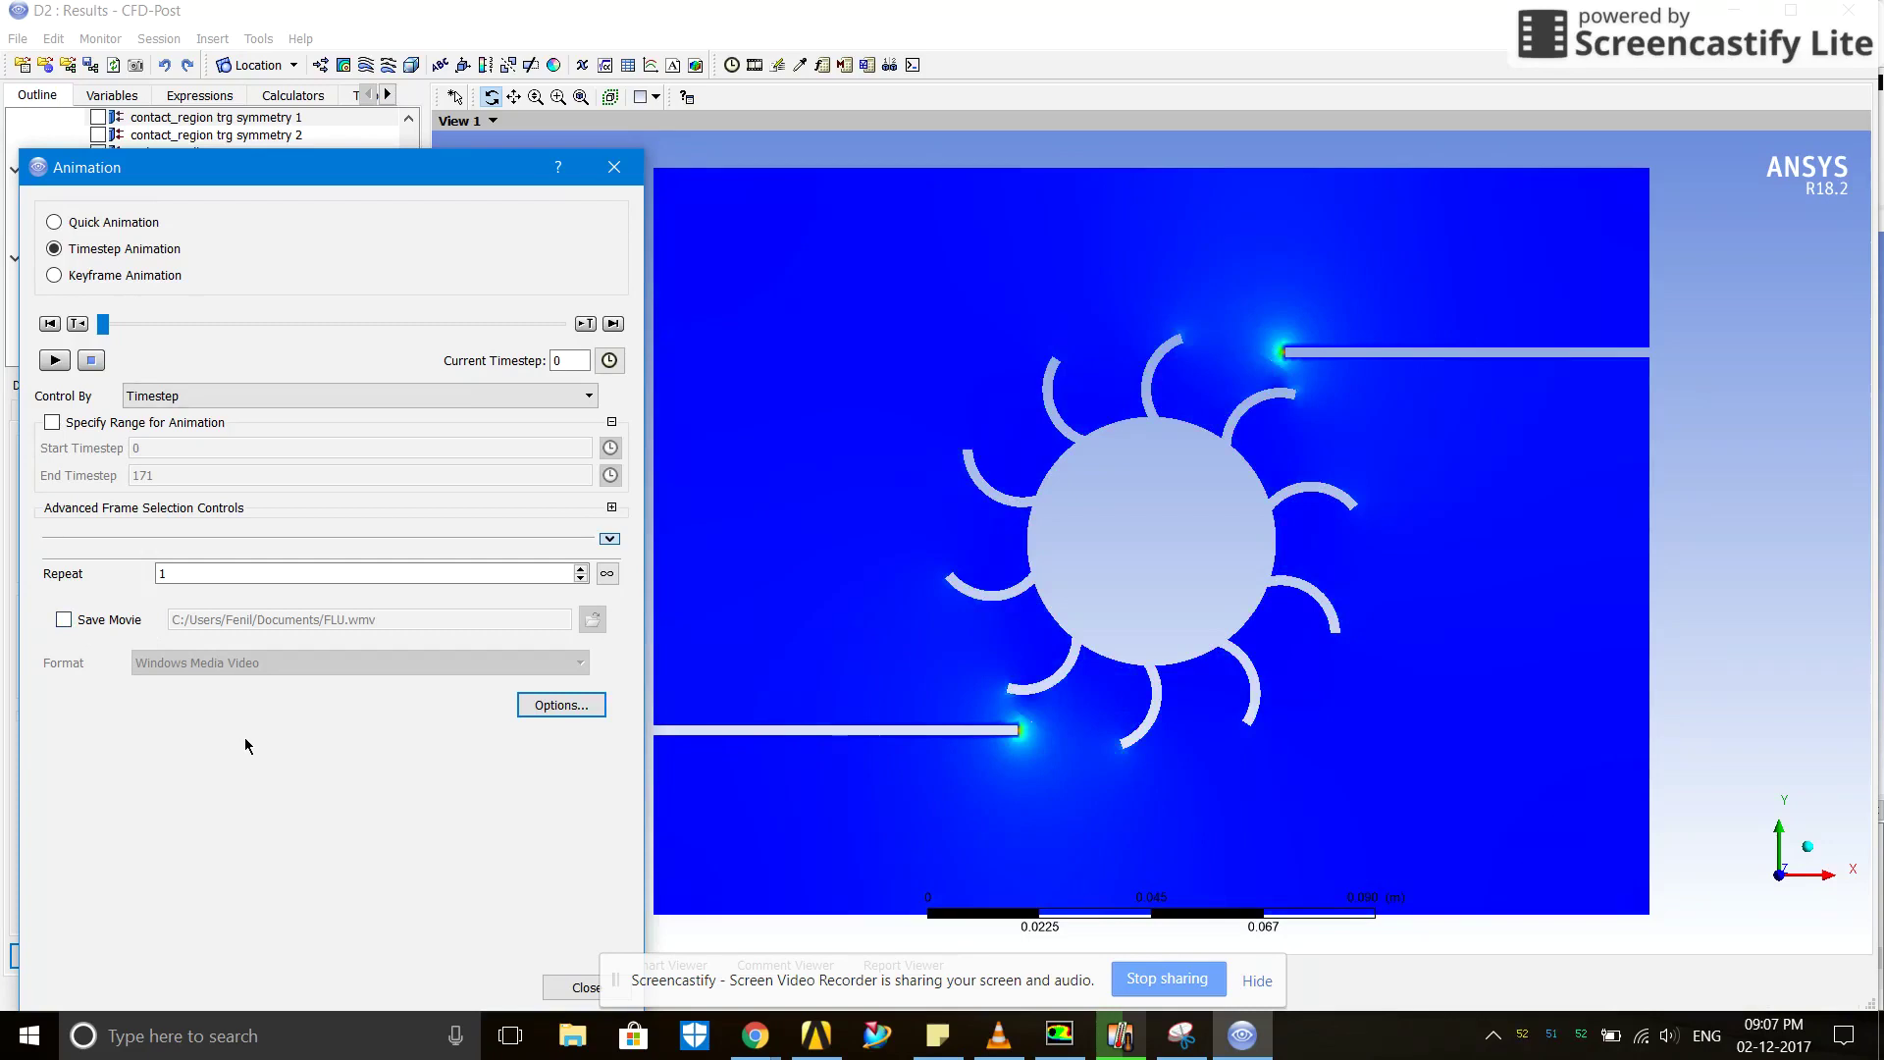
{"action": "left_click", "coordinate": [606, 175]}
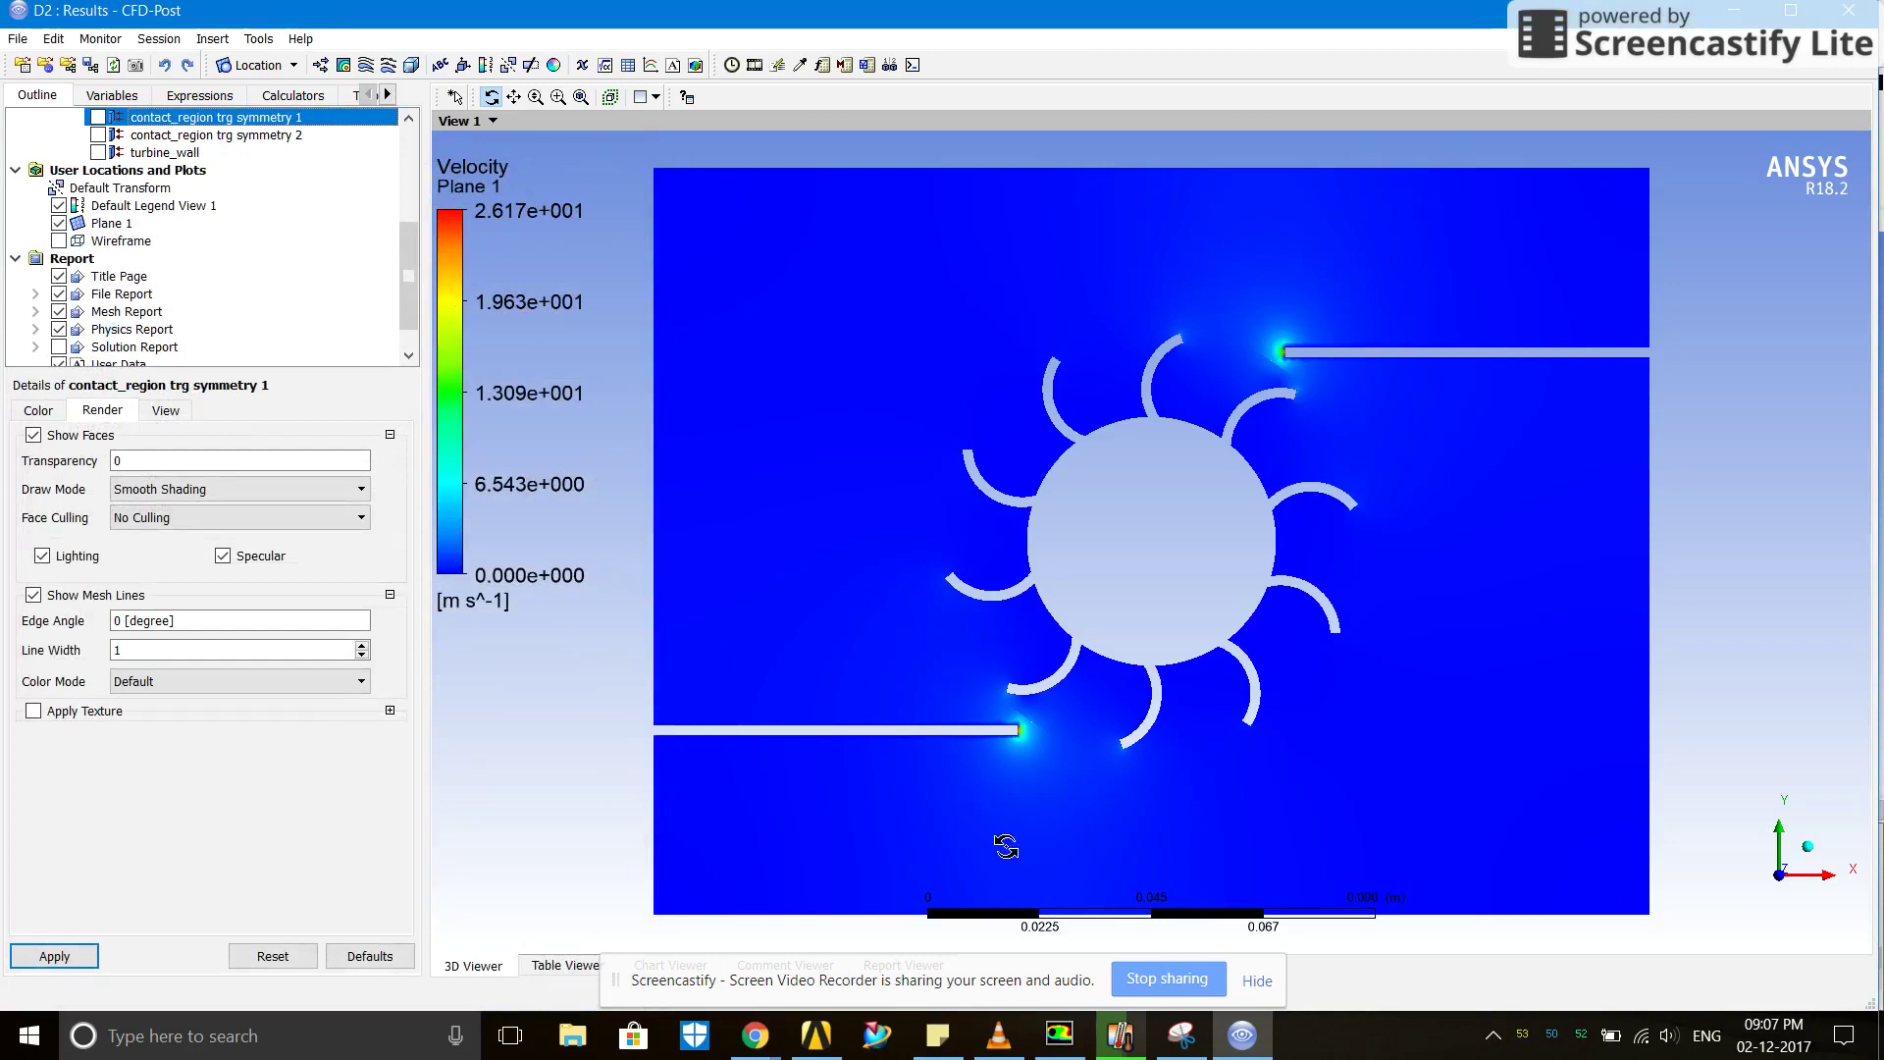
- Switch to VLC media player and play the turbine velocity animation turbibe.avi
{"action": "left_click", "coordinate": [999, 1035]}
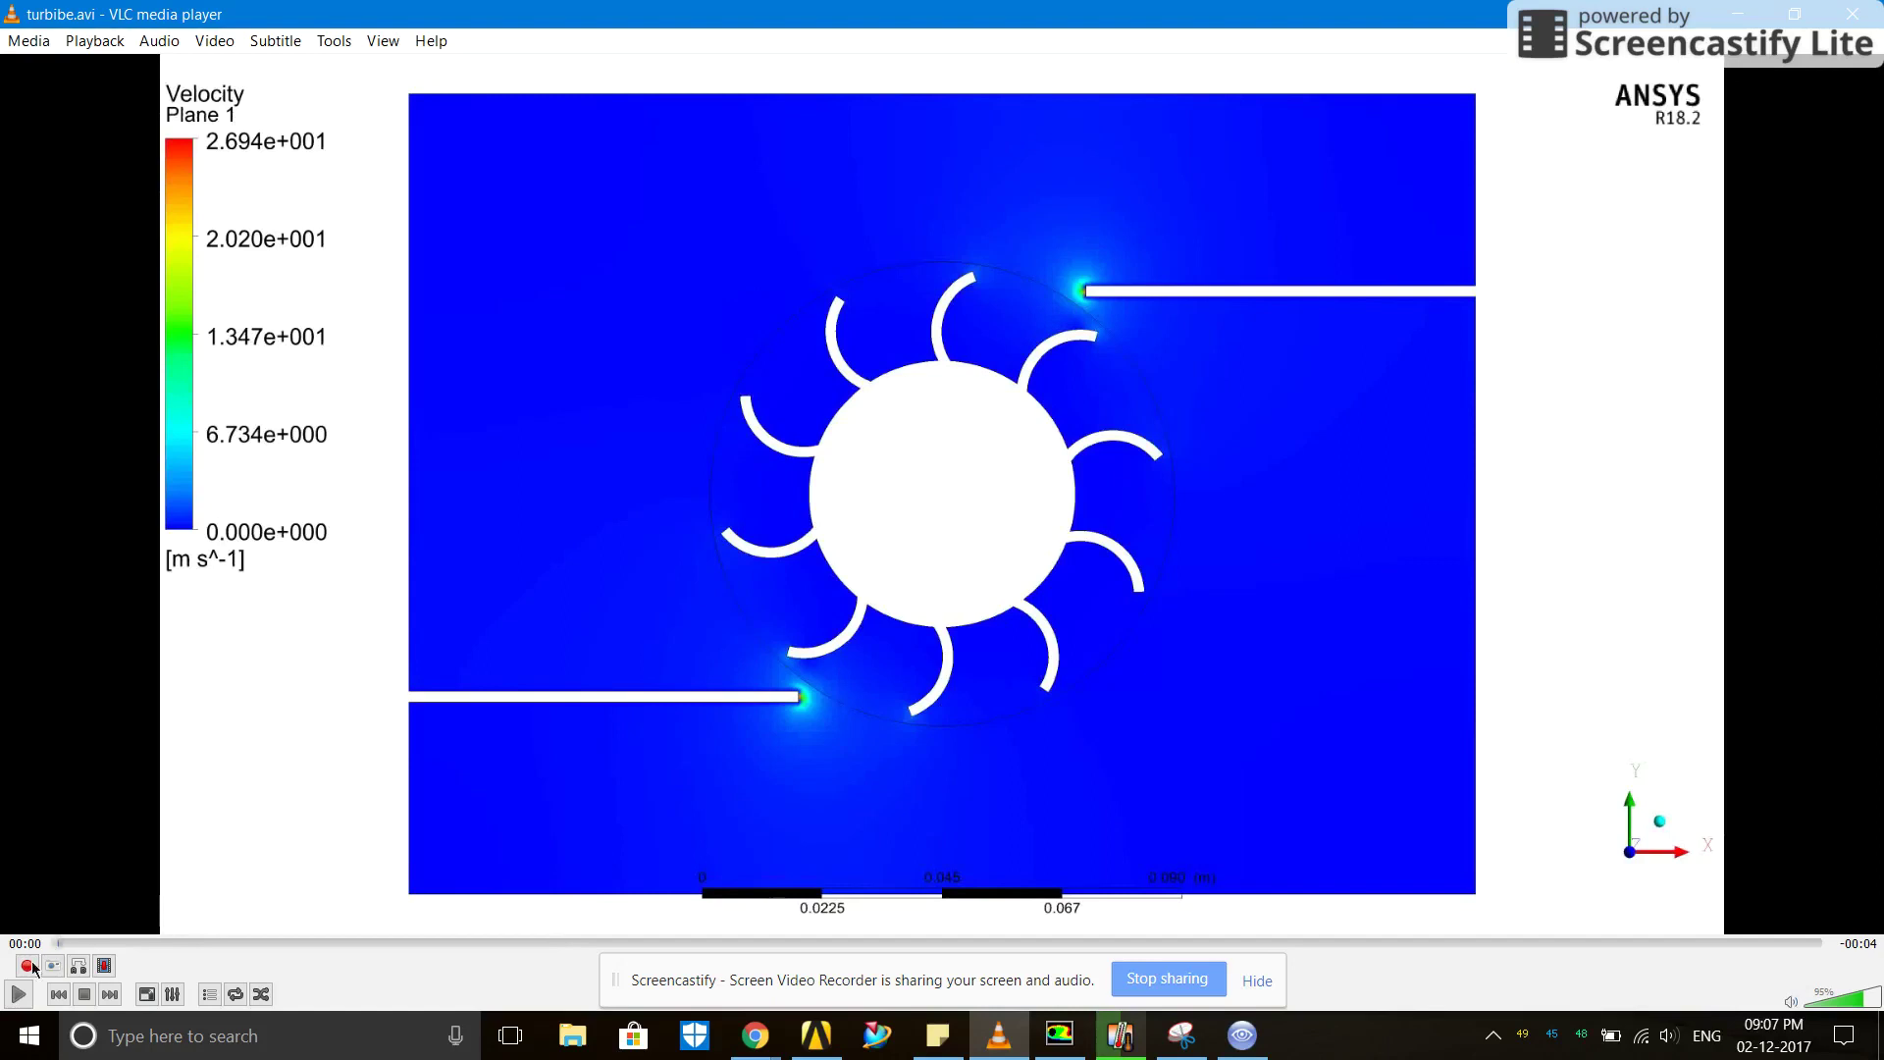
{"action": "left_click", "coordinate": [18, 994]}
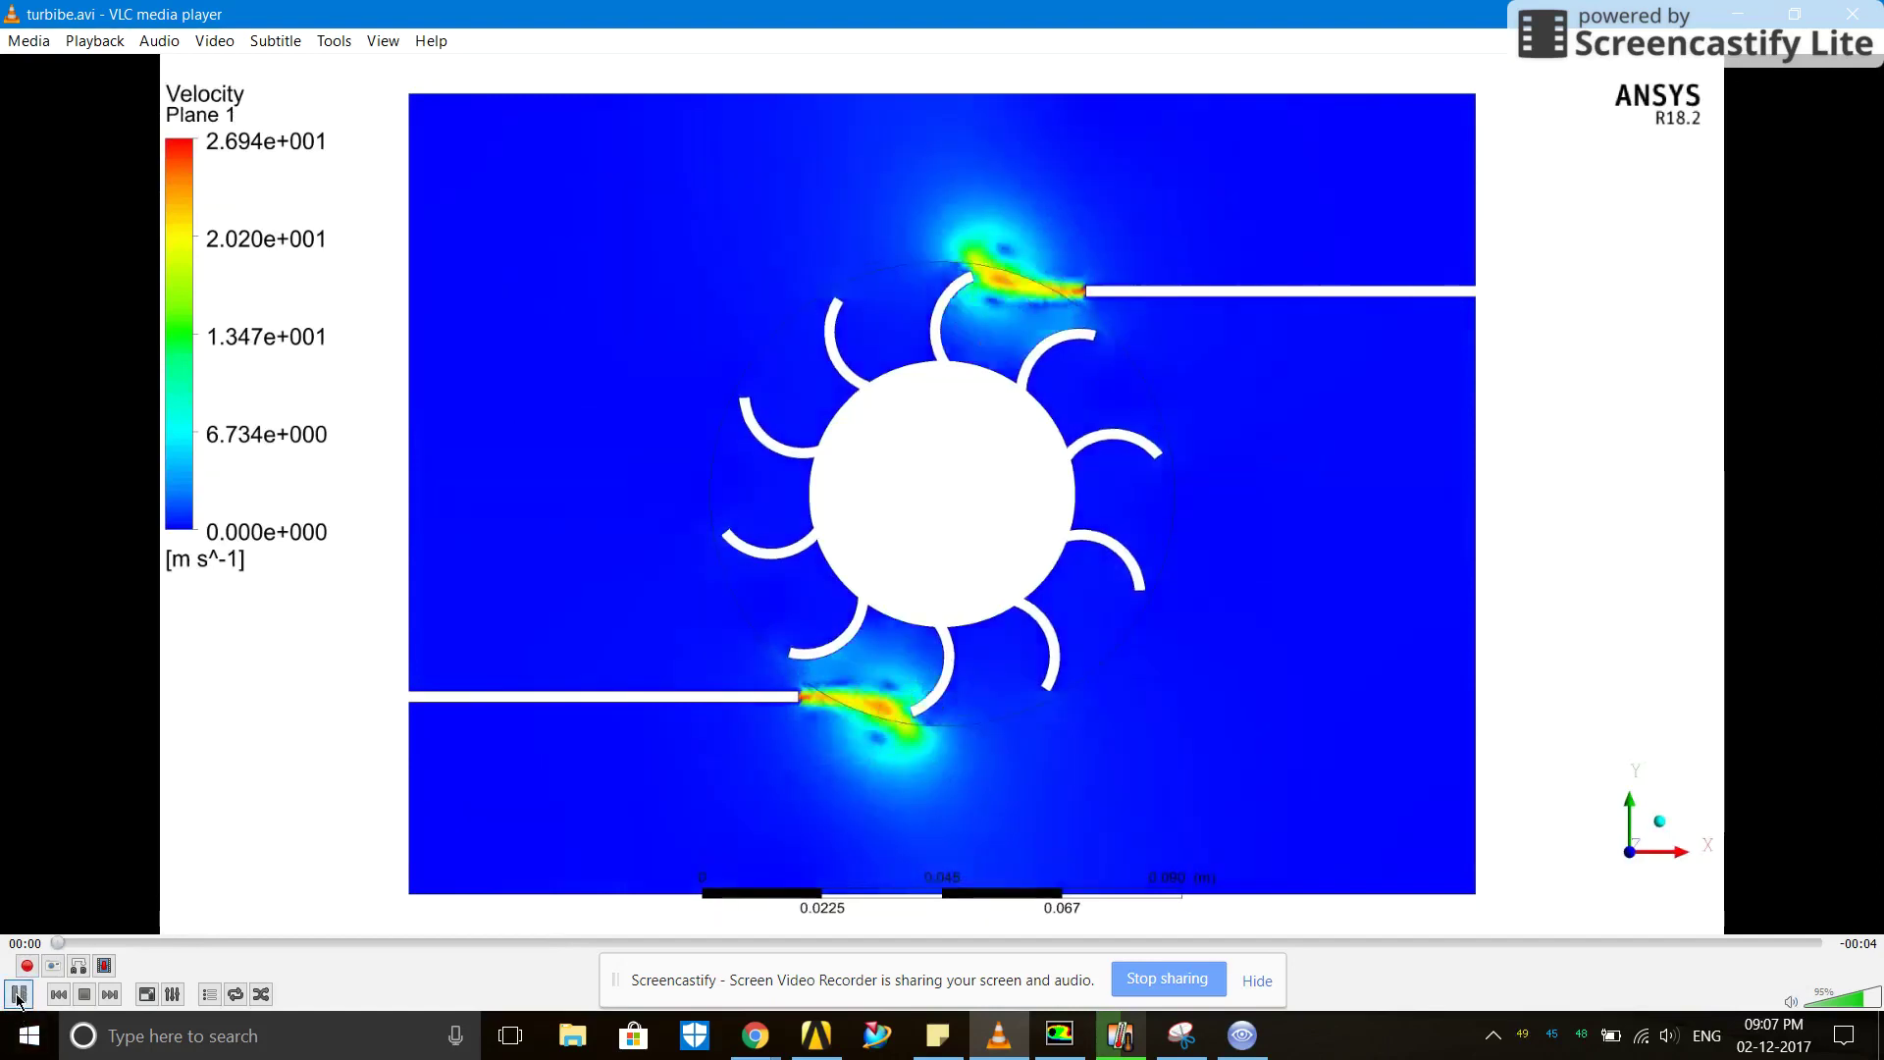